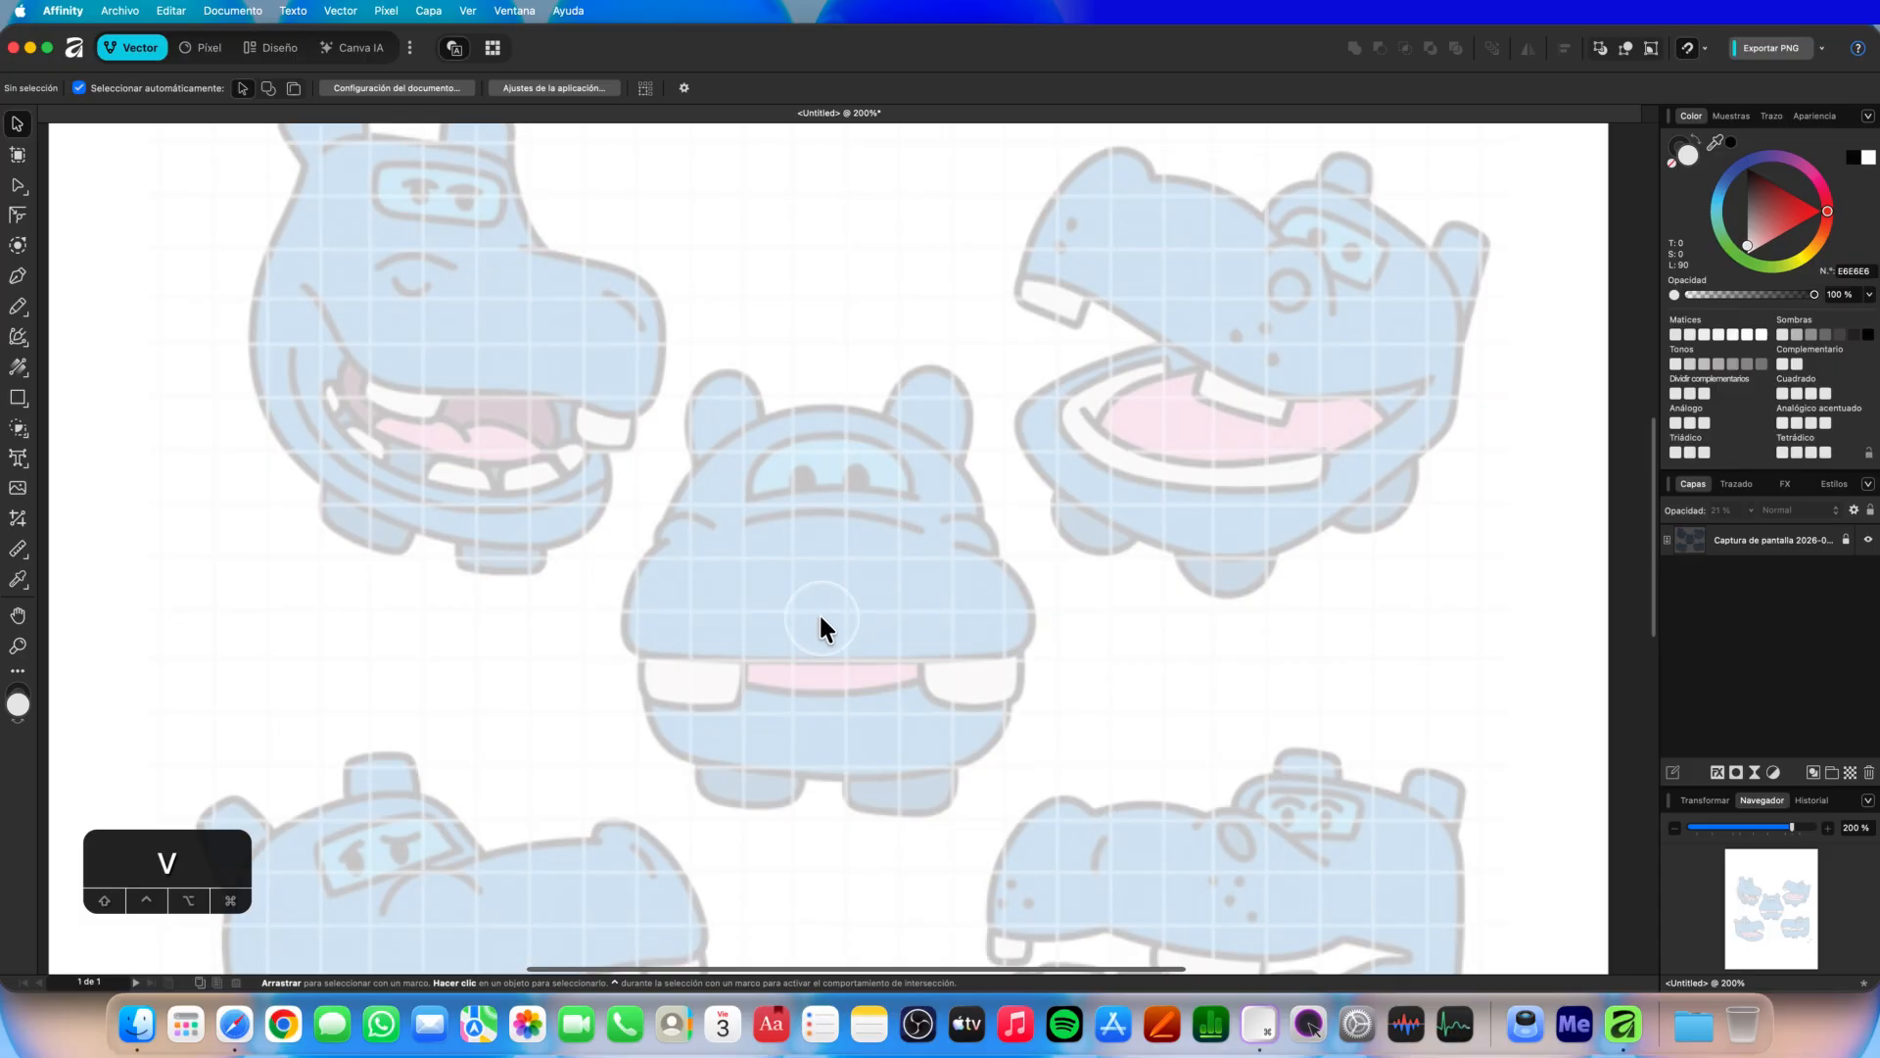
Lower the reference image layer's opacity to 19% for tracing the central front-facing hippo.
key(z)
click(808, 617)
key(v)
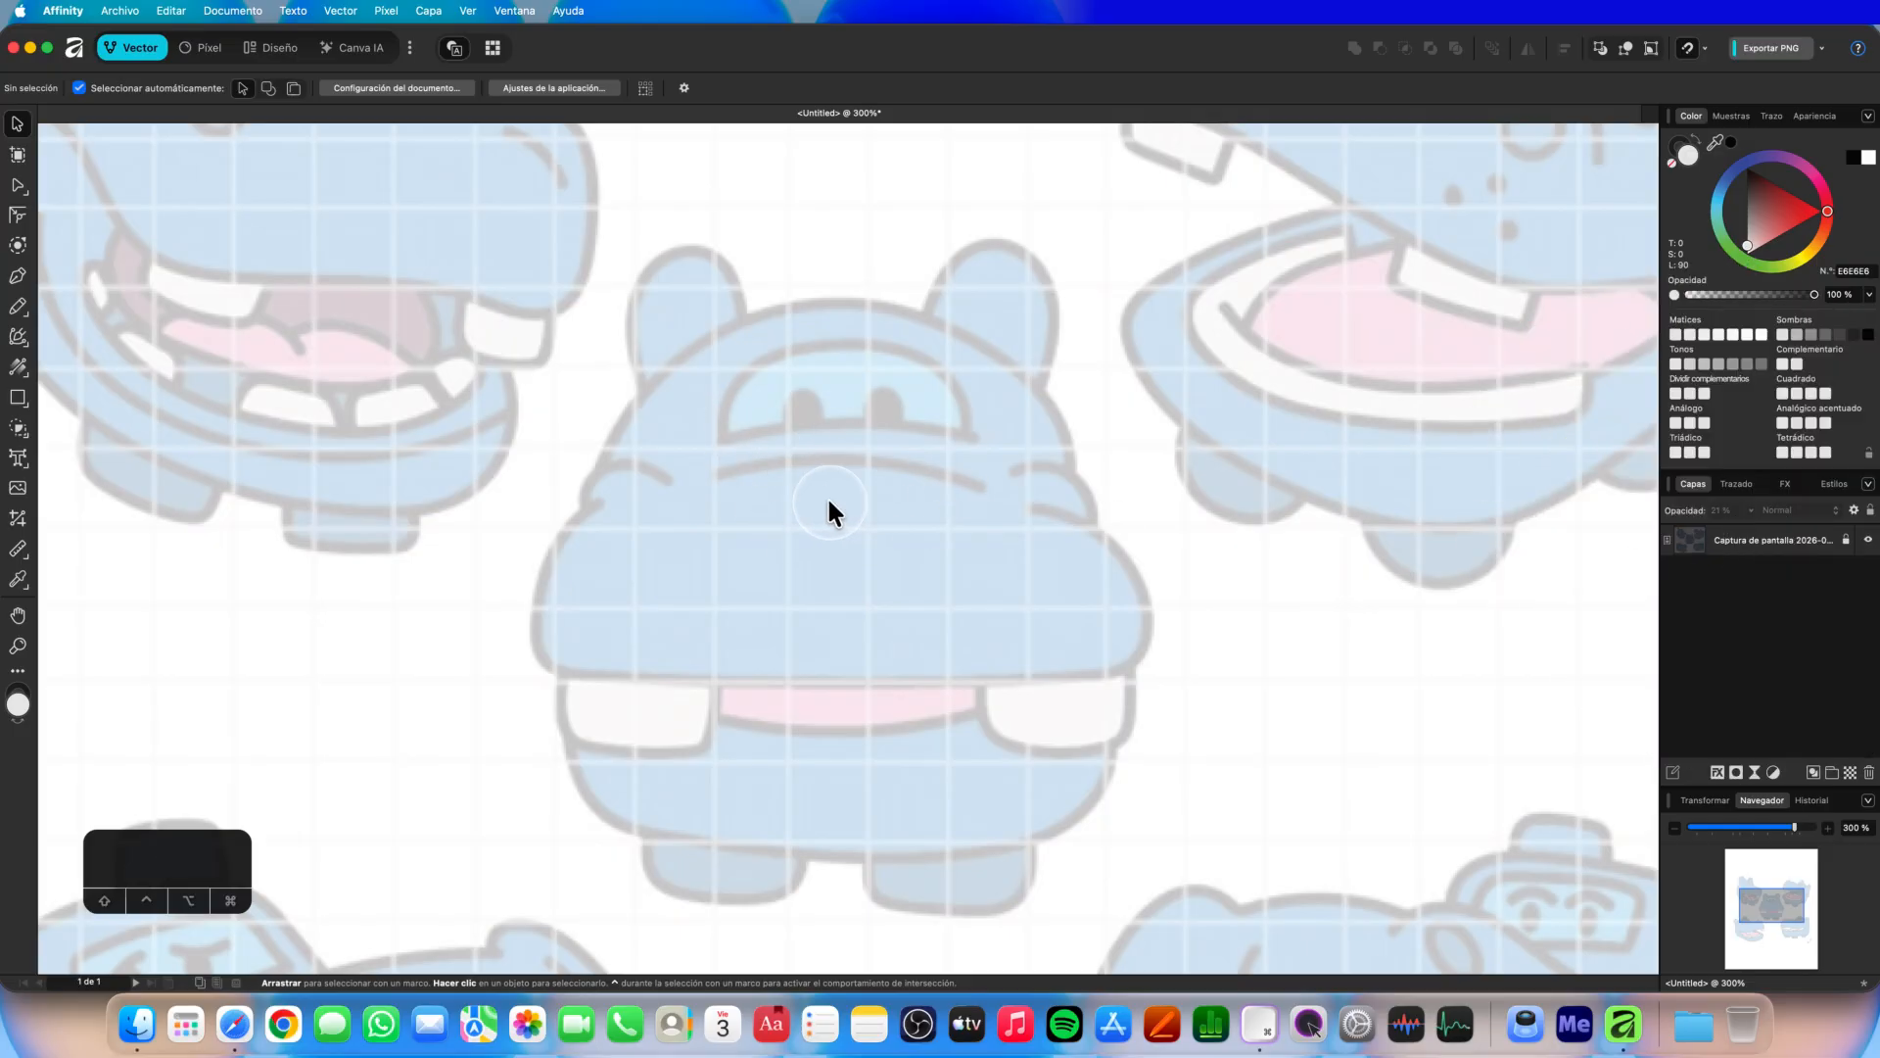
click(1825, 544)
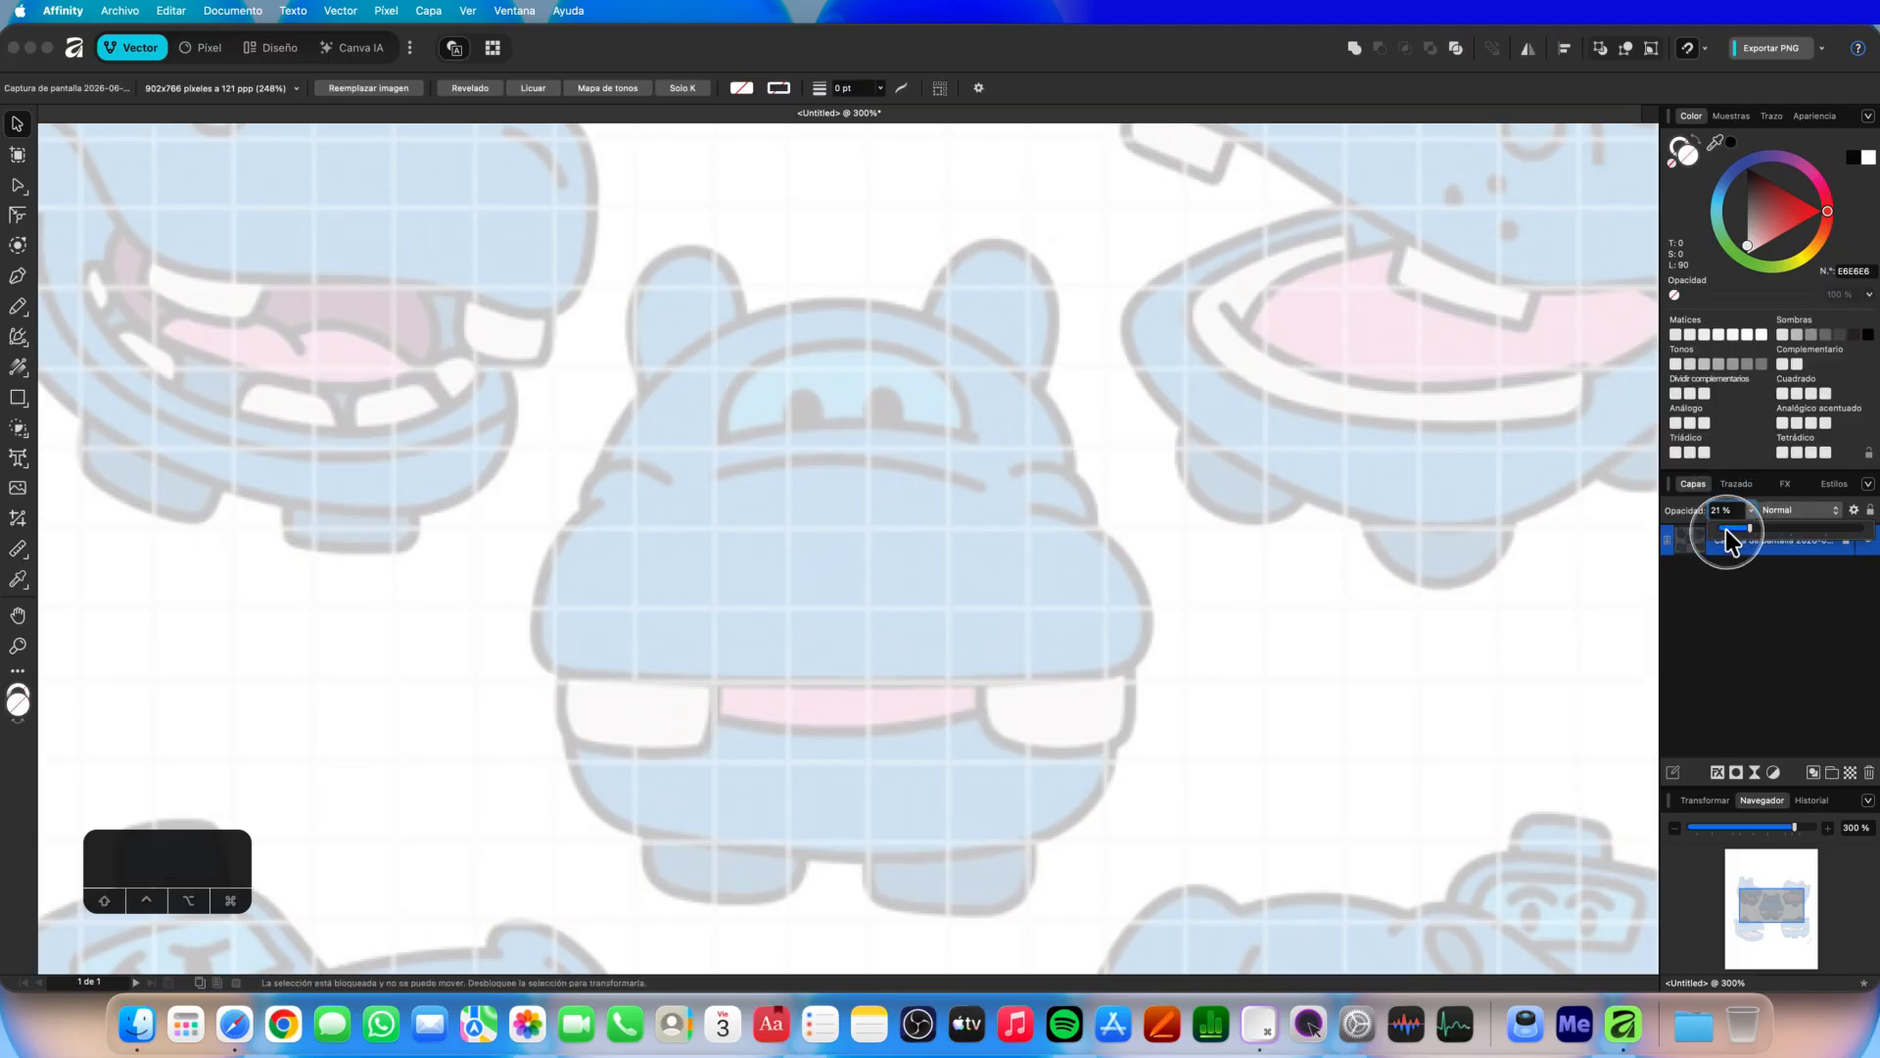
mouse_move(1726, 531)
mouse_down()
mouse_move(1779, 523)
mouse_move(1749, 532)
mouse_up()
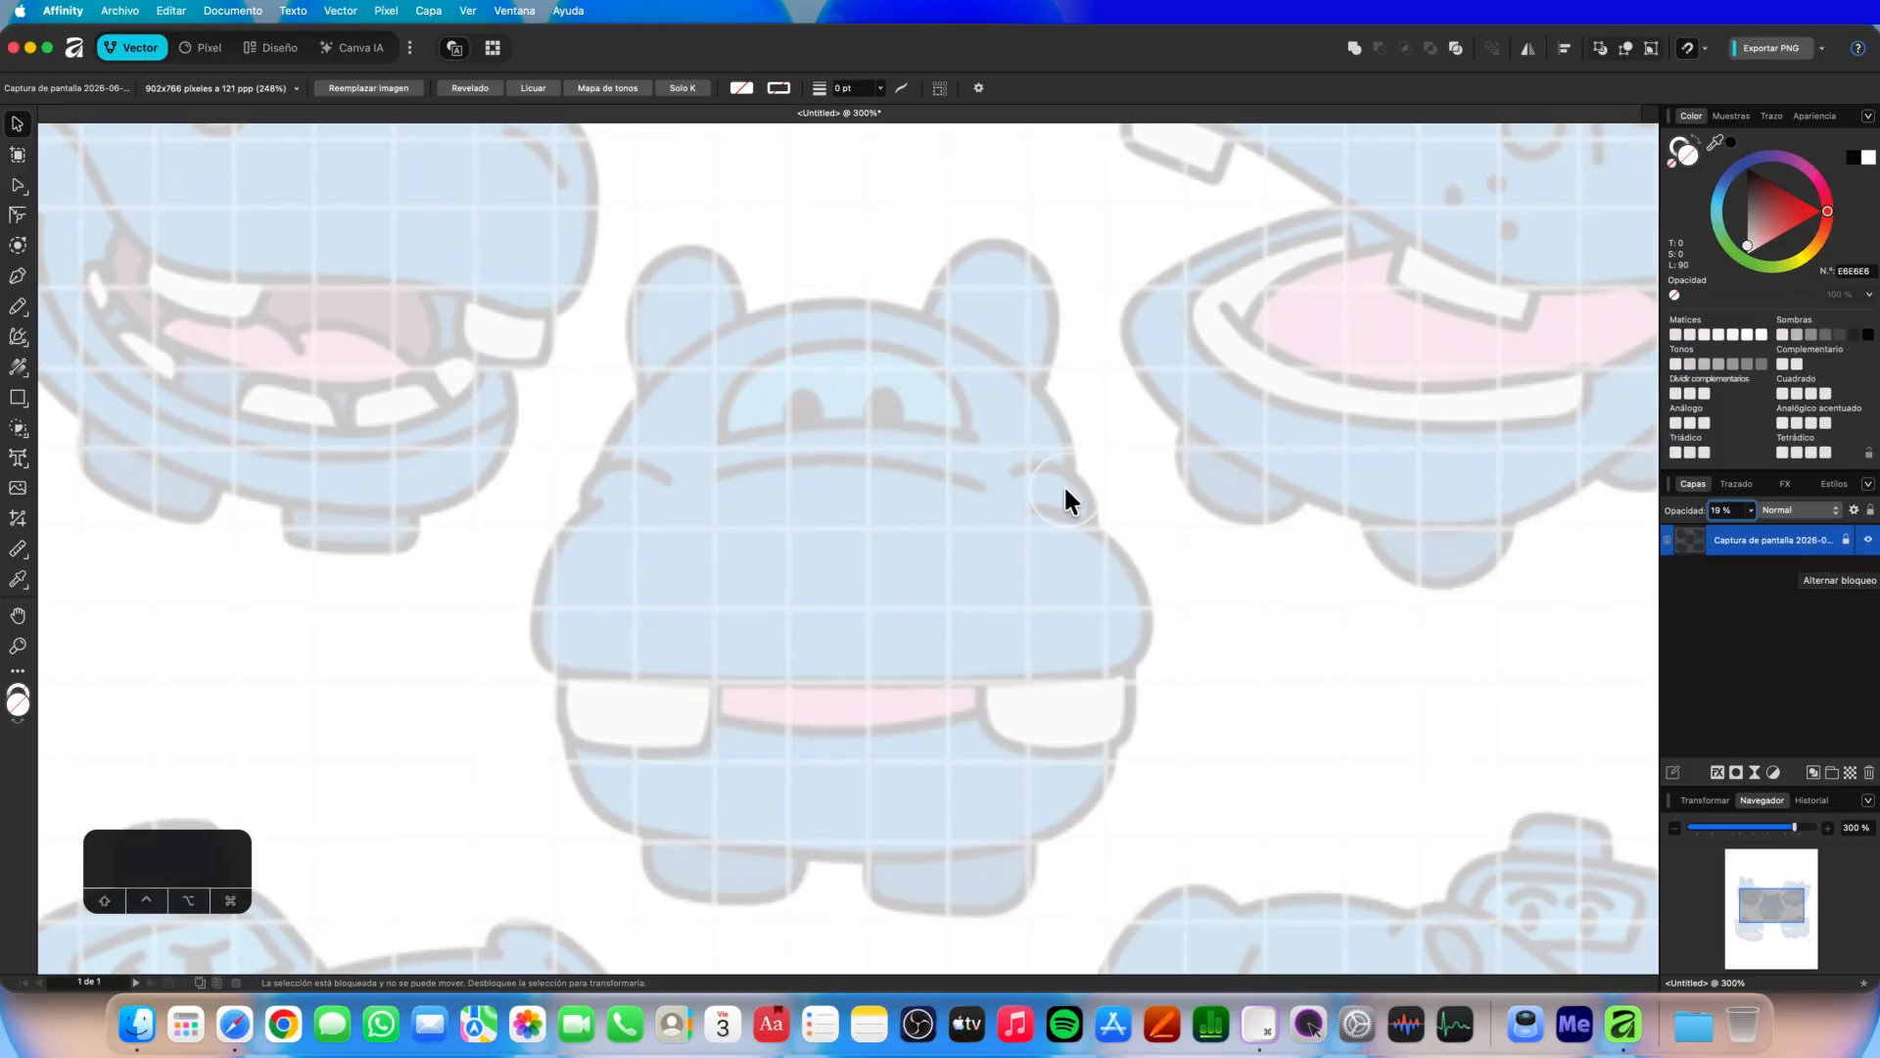
Trace a Pen curve from the centre of the mouth line around the left cheek, ending in a cusp where the cheek meets the head.
click(15, 280)
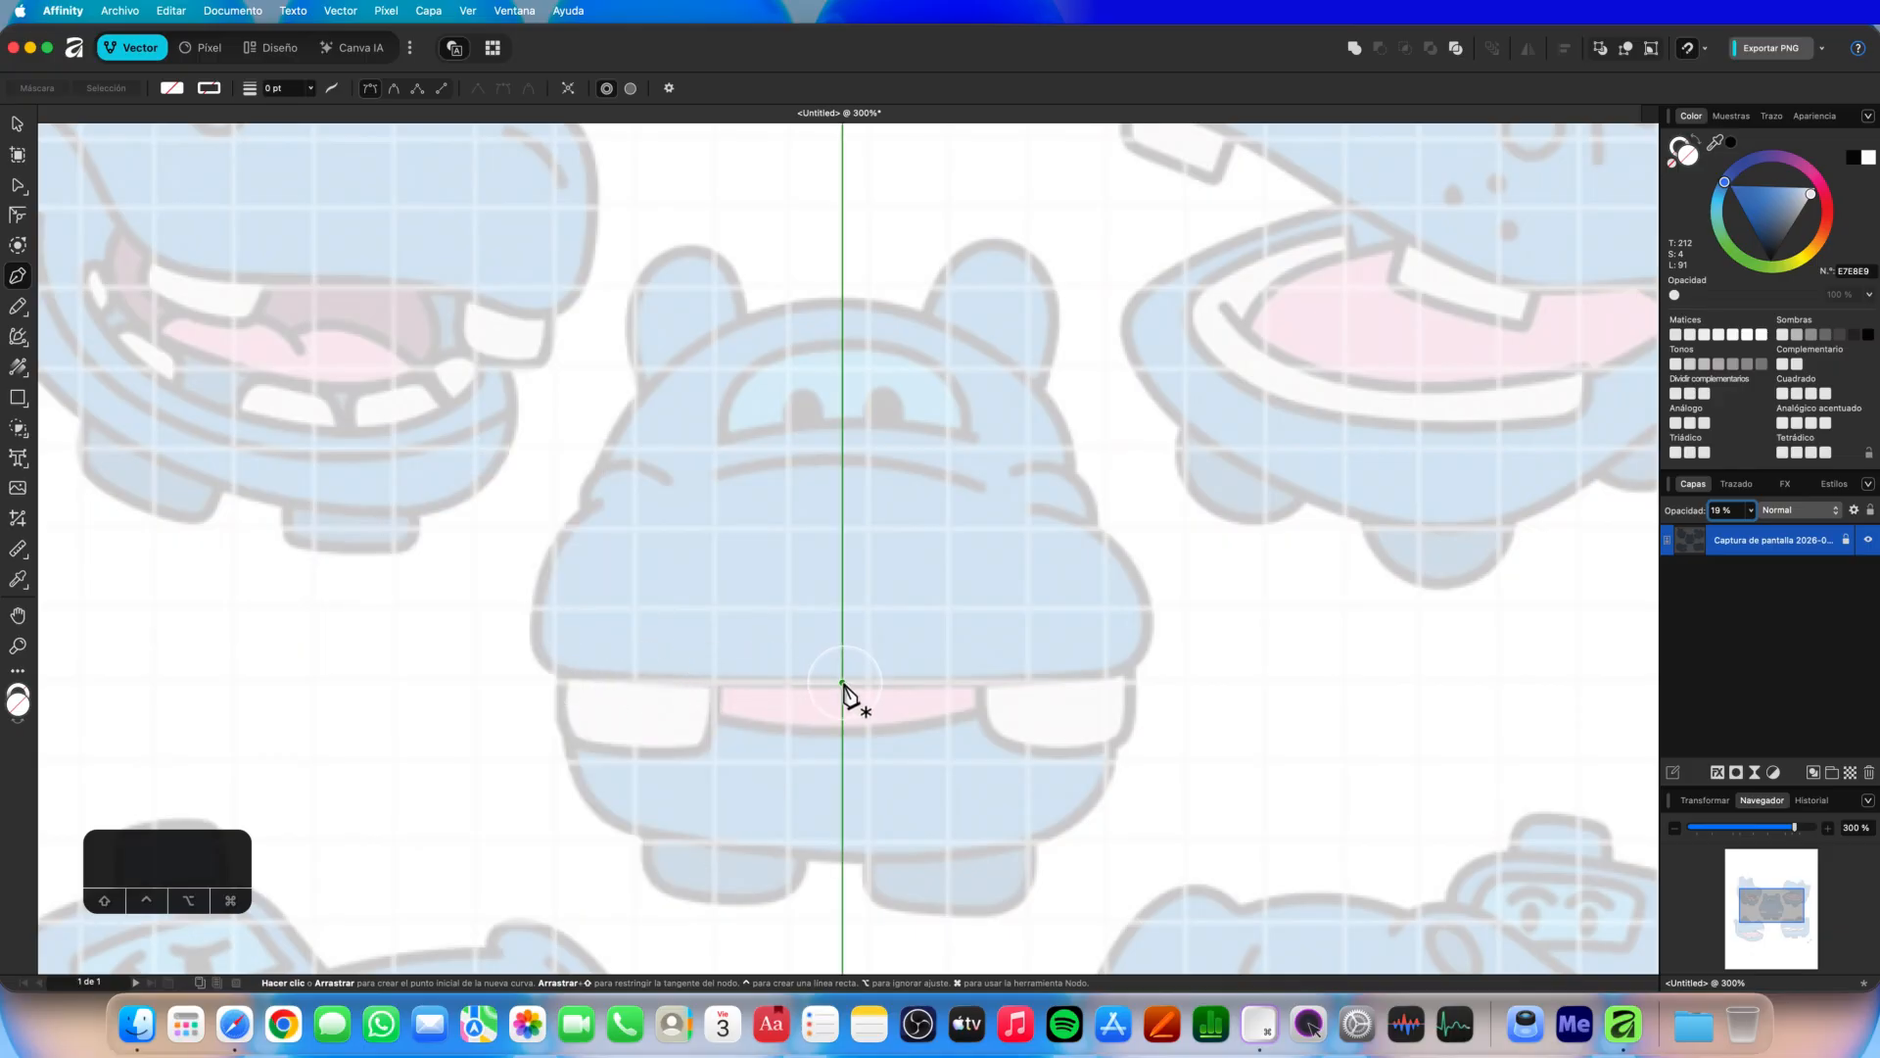
click(842, 682)
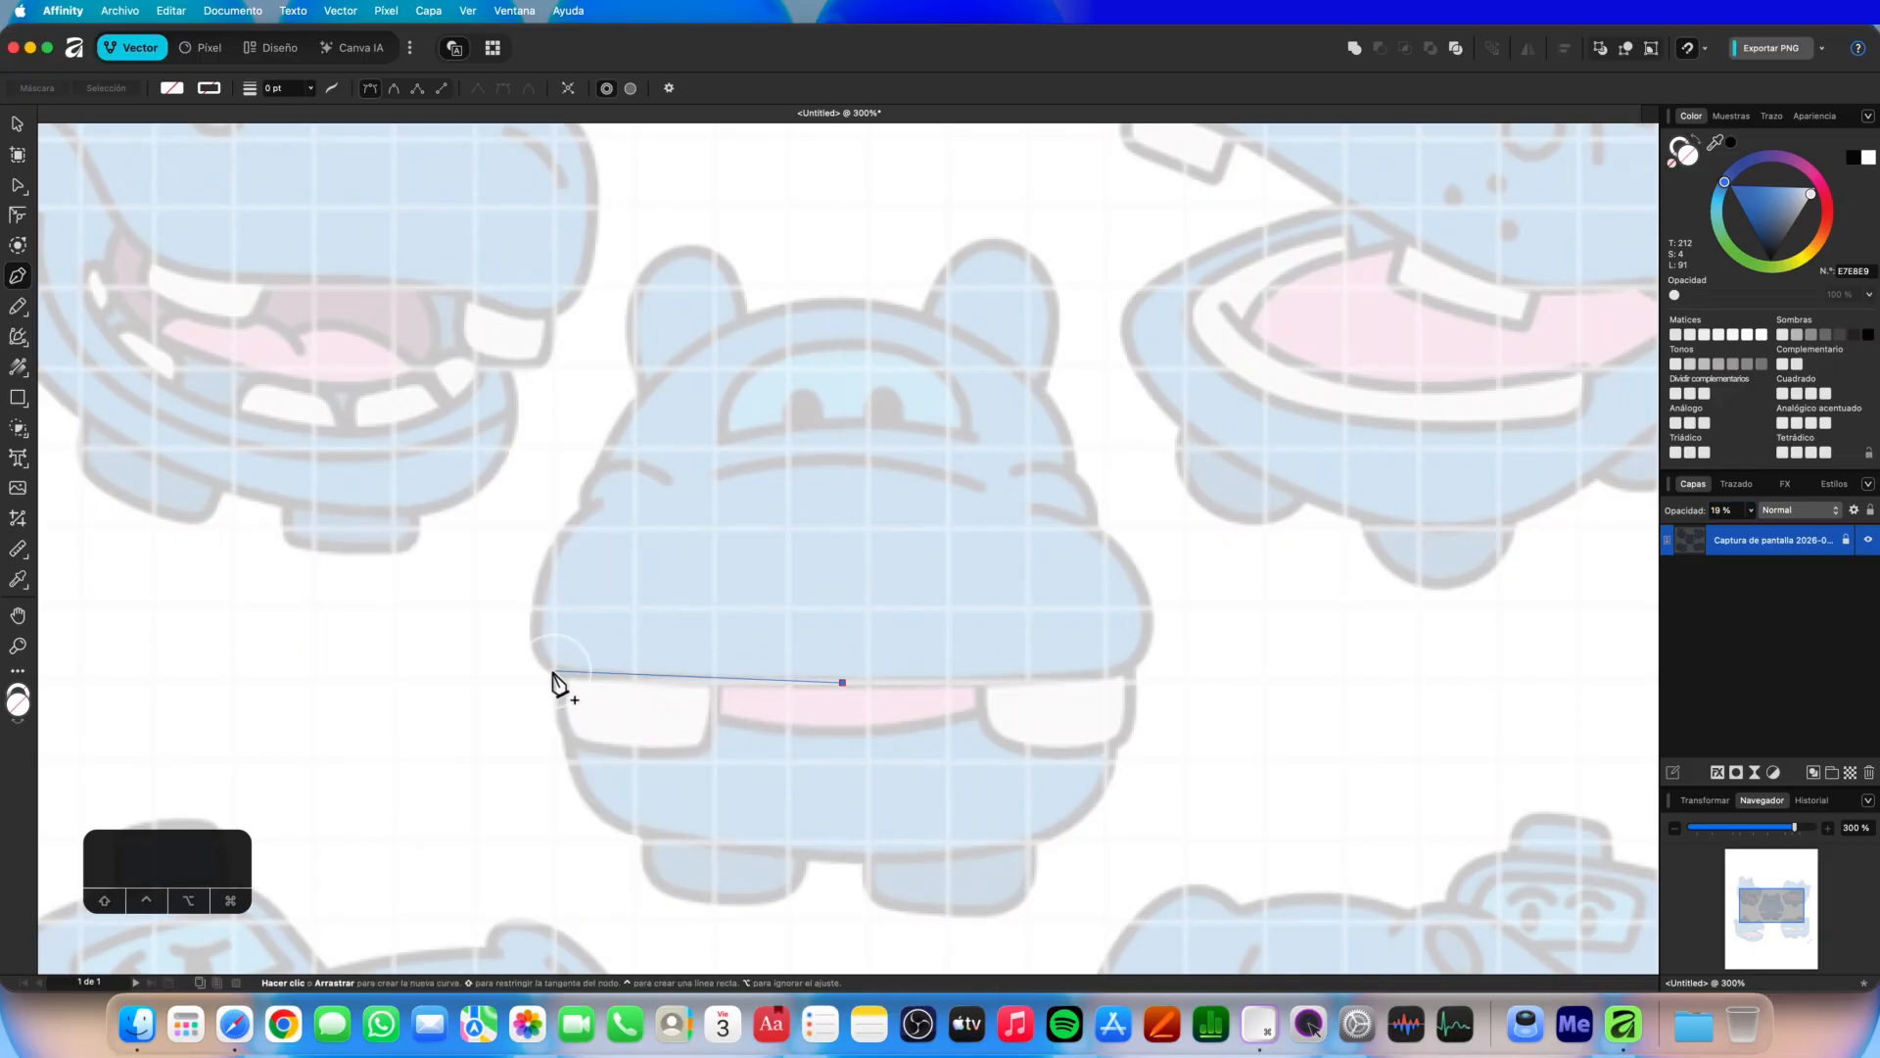
drag(545, 657, 520, 638)
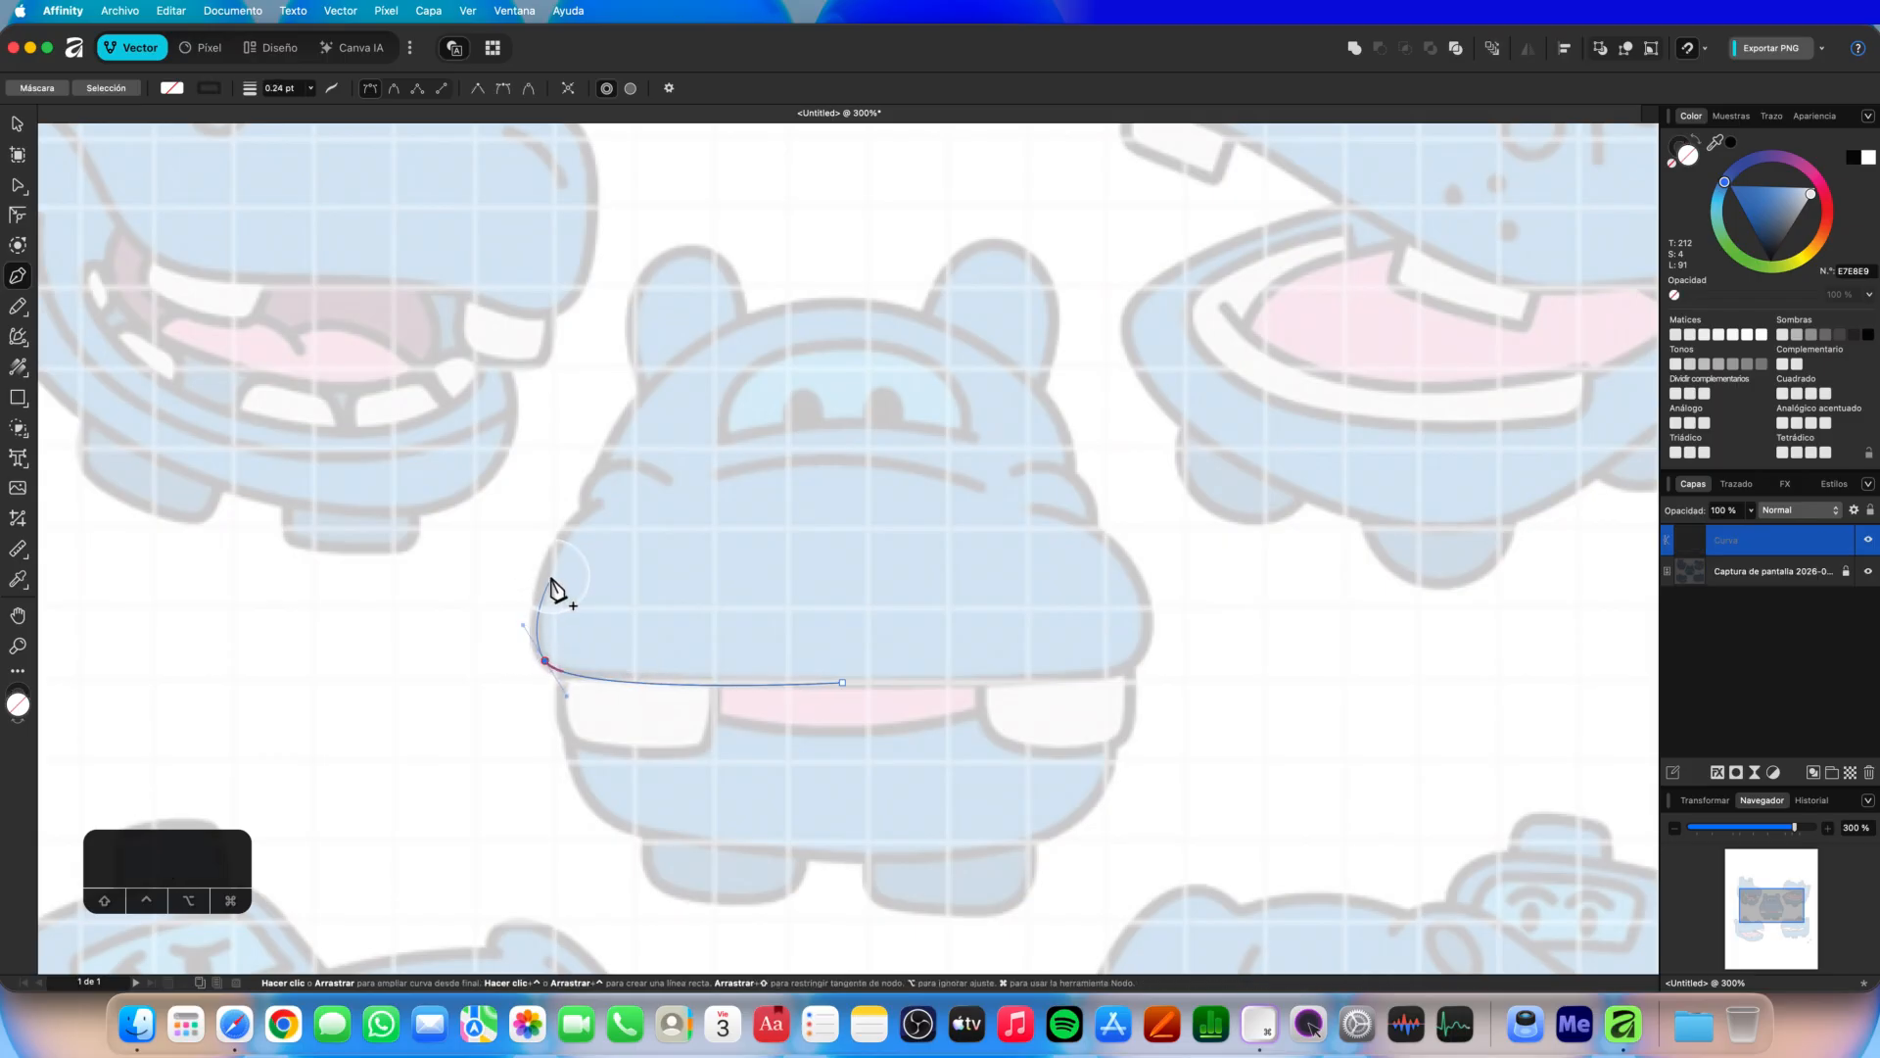
drag(600, 503, 670, 460)
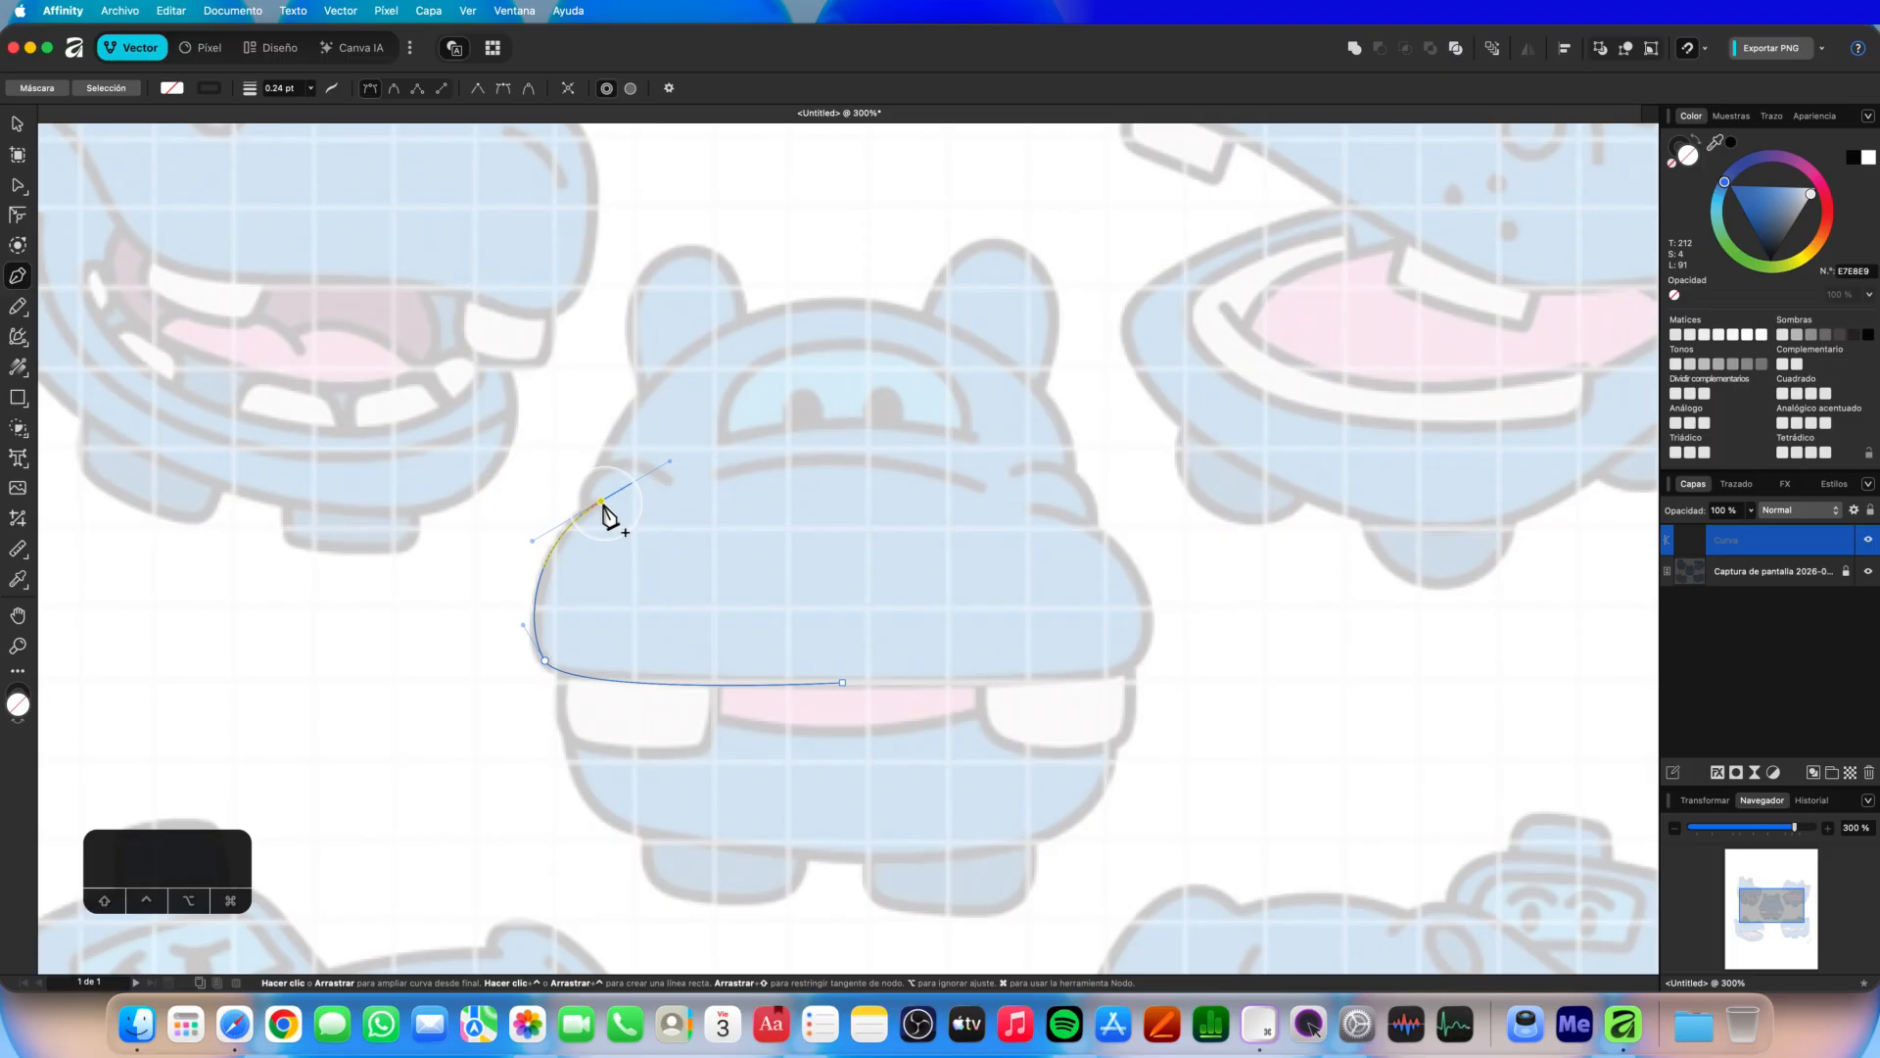
click(602, 504)
Give the cheek curve no fill and a 1 pt stroke, and end the open path.
click(1867, 160)
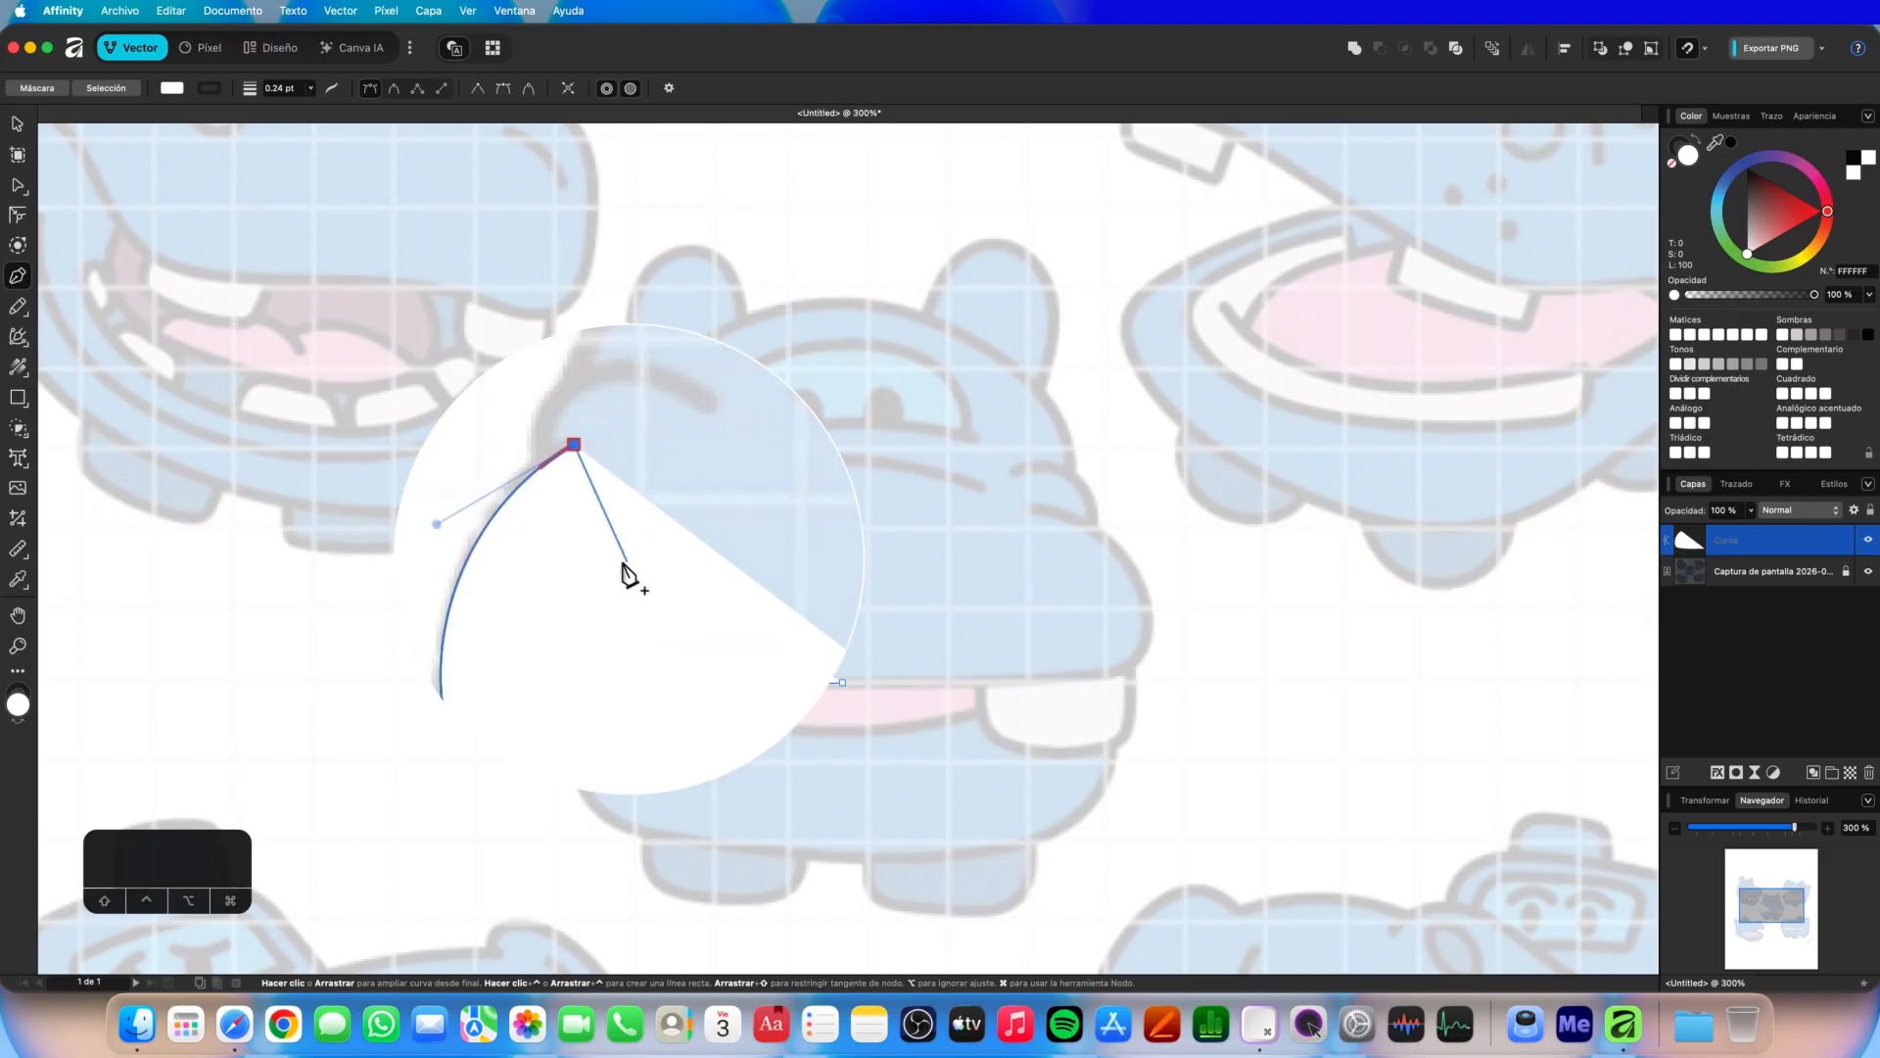
click(1671, 162)
click(1678, 153)
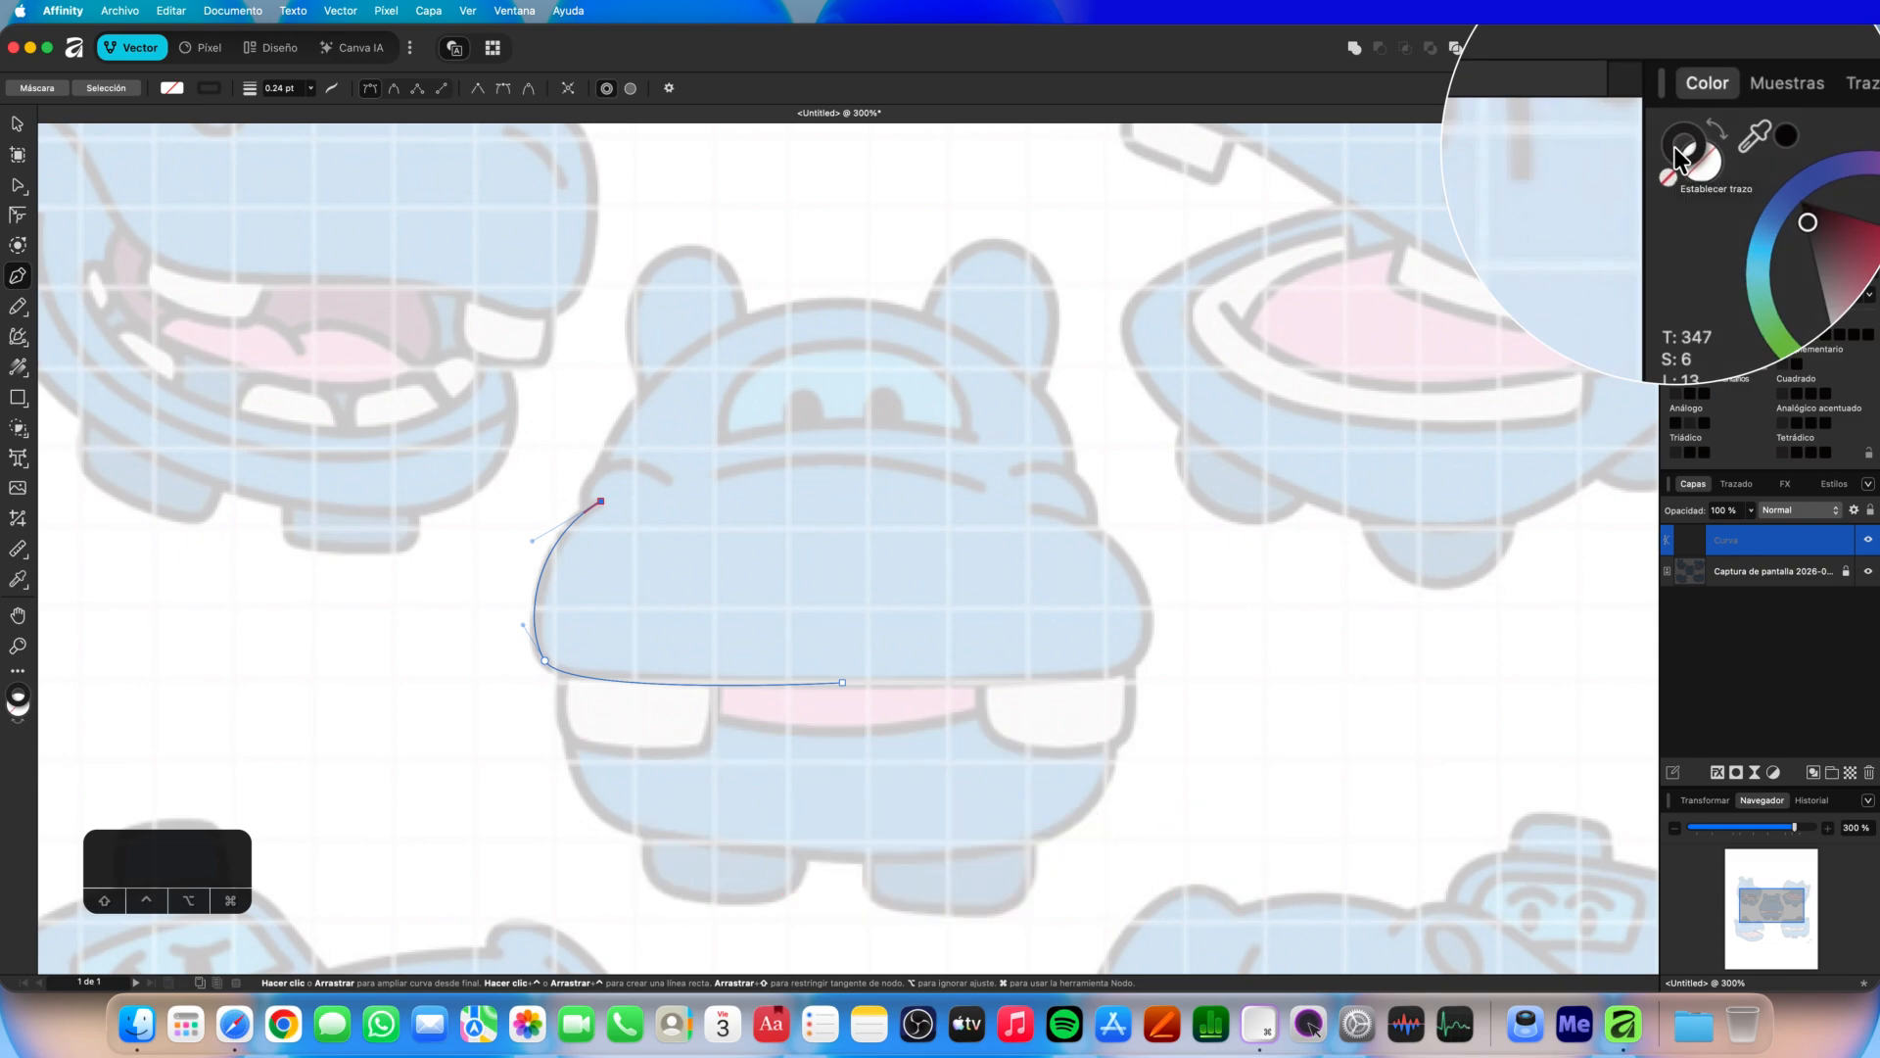
click(281, 88)
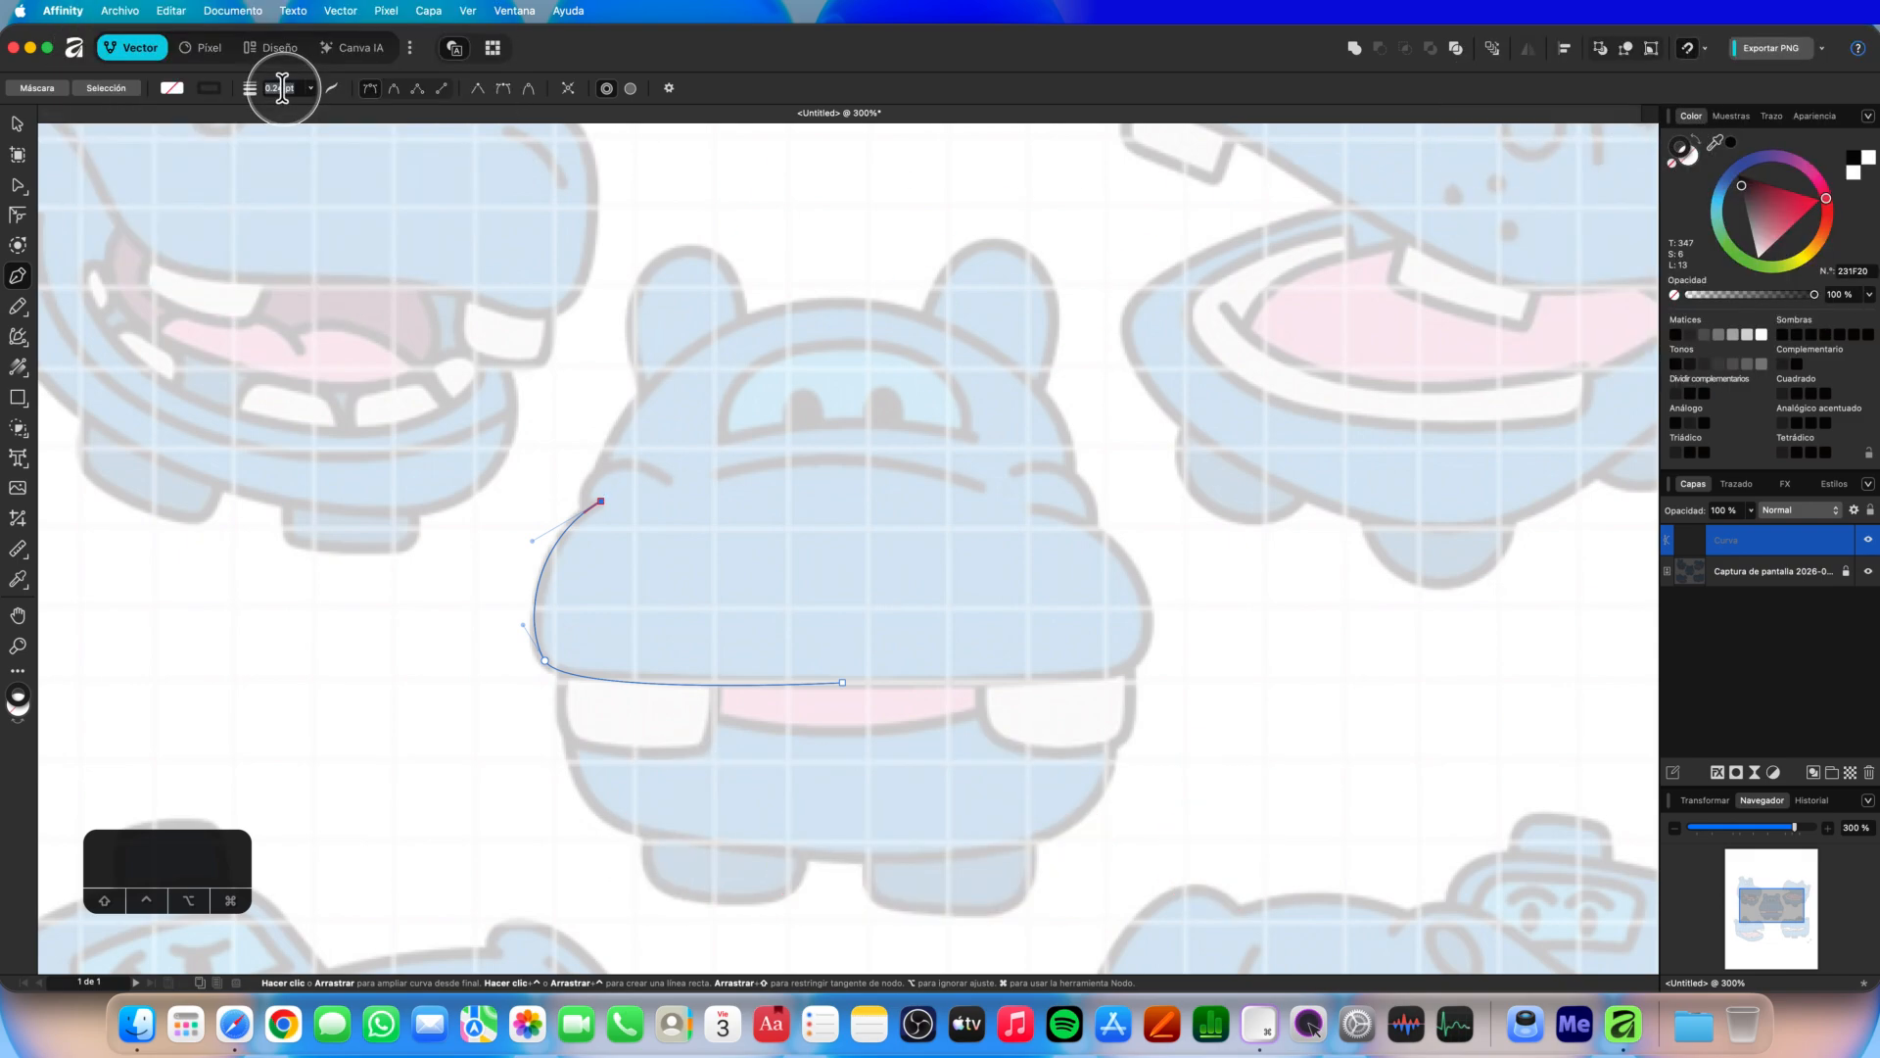
key(Return)
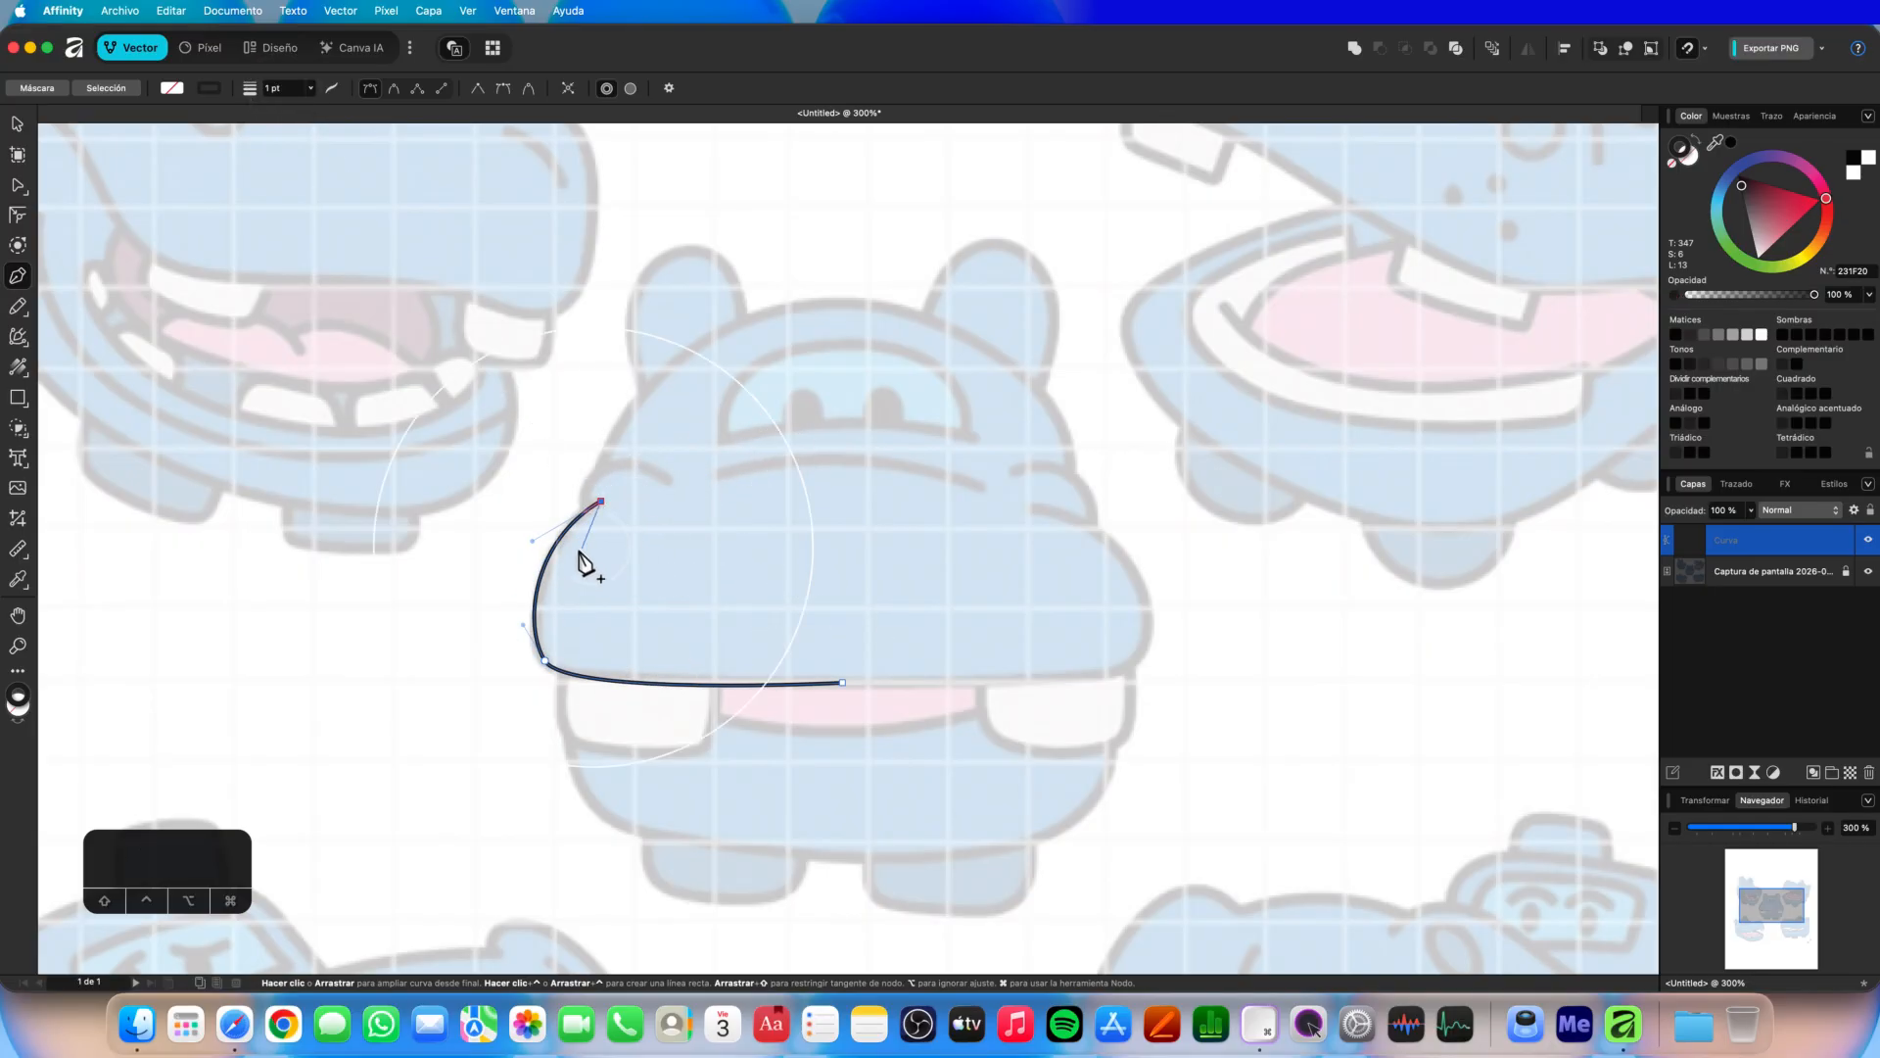
key(Escape)
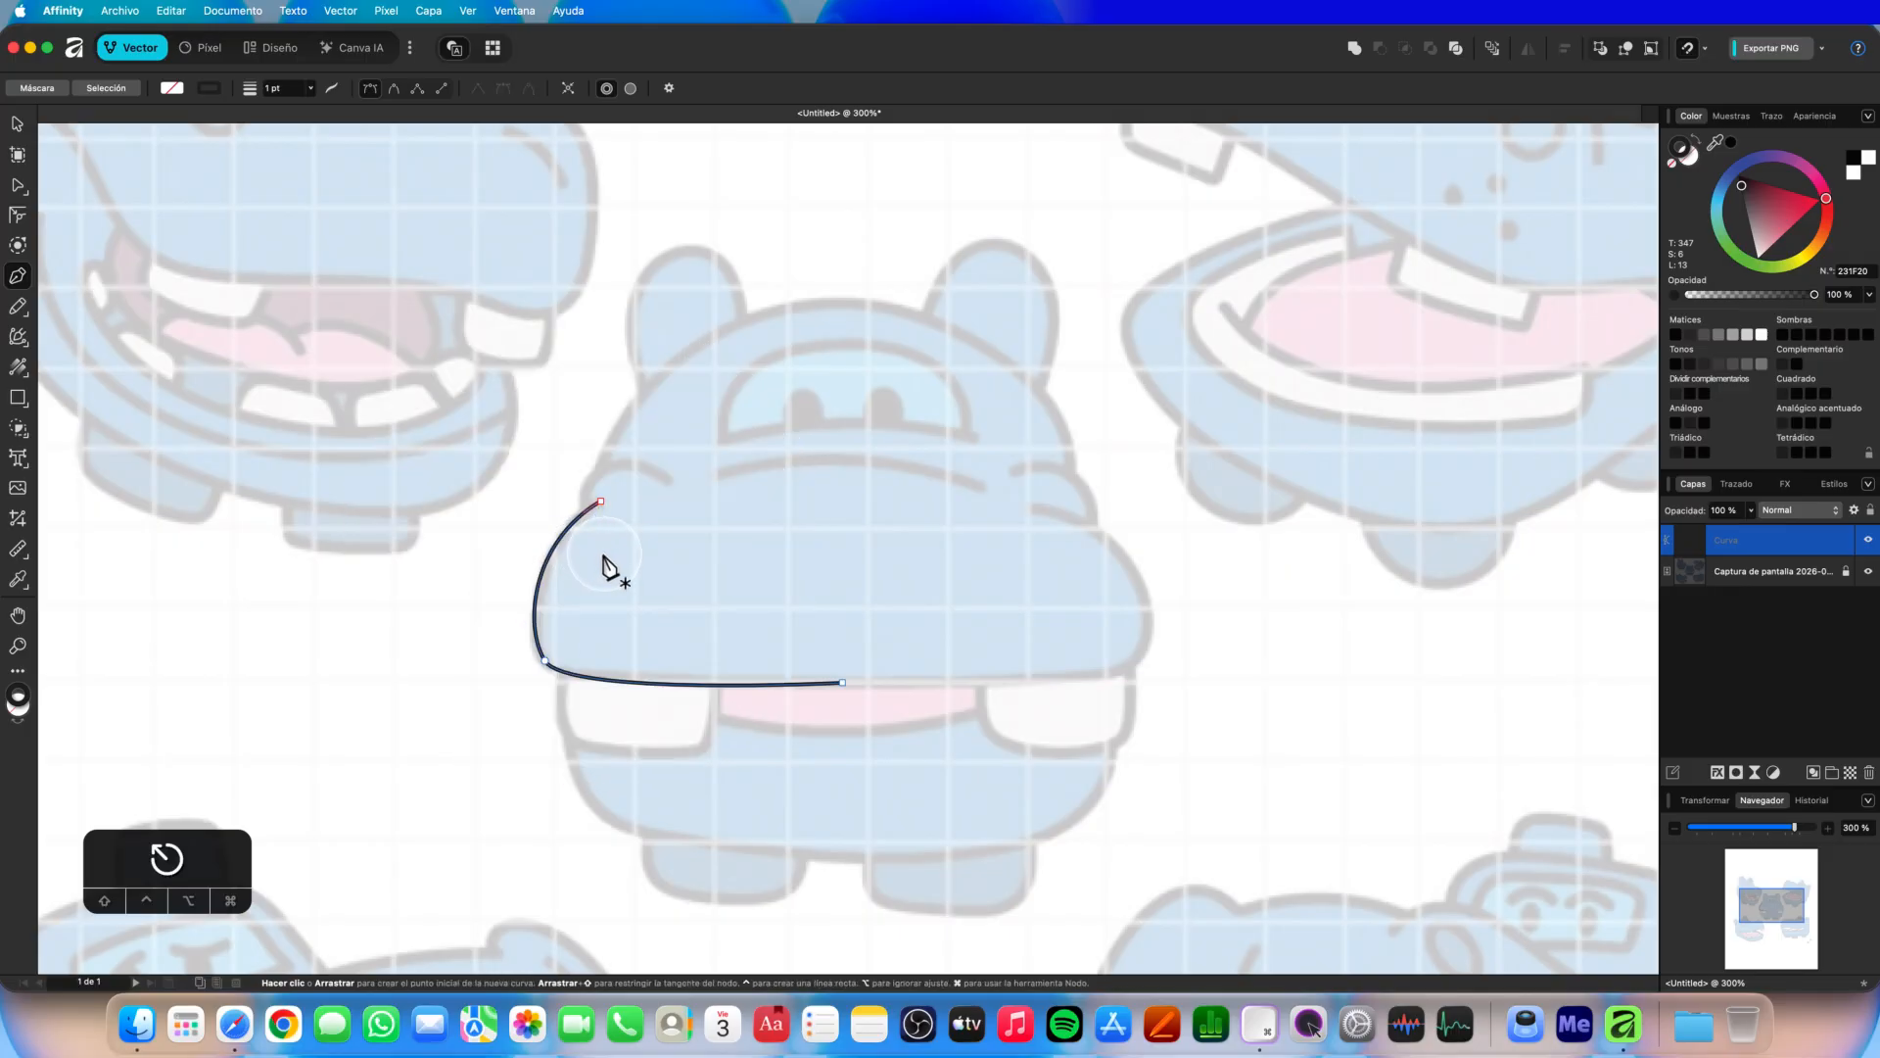
Resume the curve from its left cheek end node and extend it up to a smooth node at the top centre of the head.
key(z)
click(686, 526)
click(640, 510)
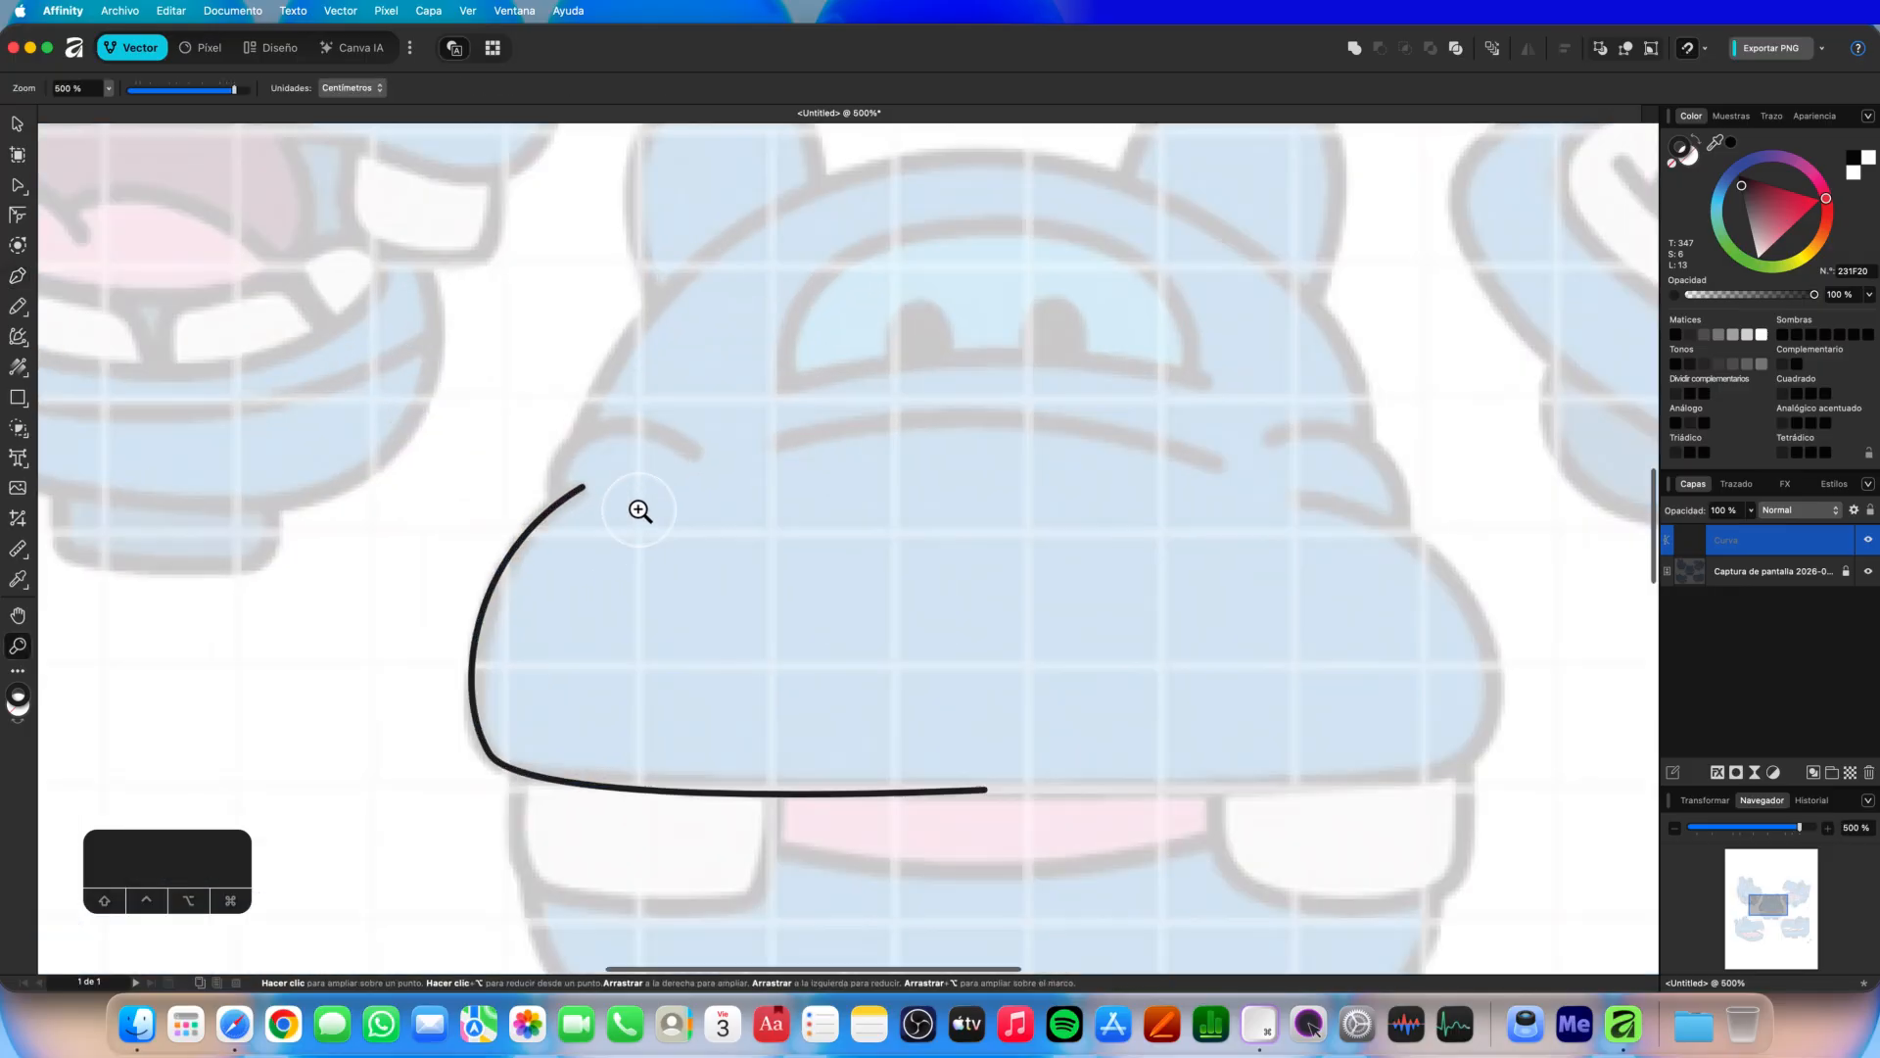
key(p)
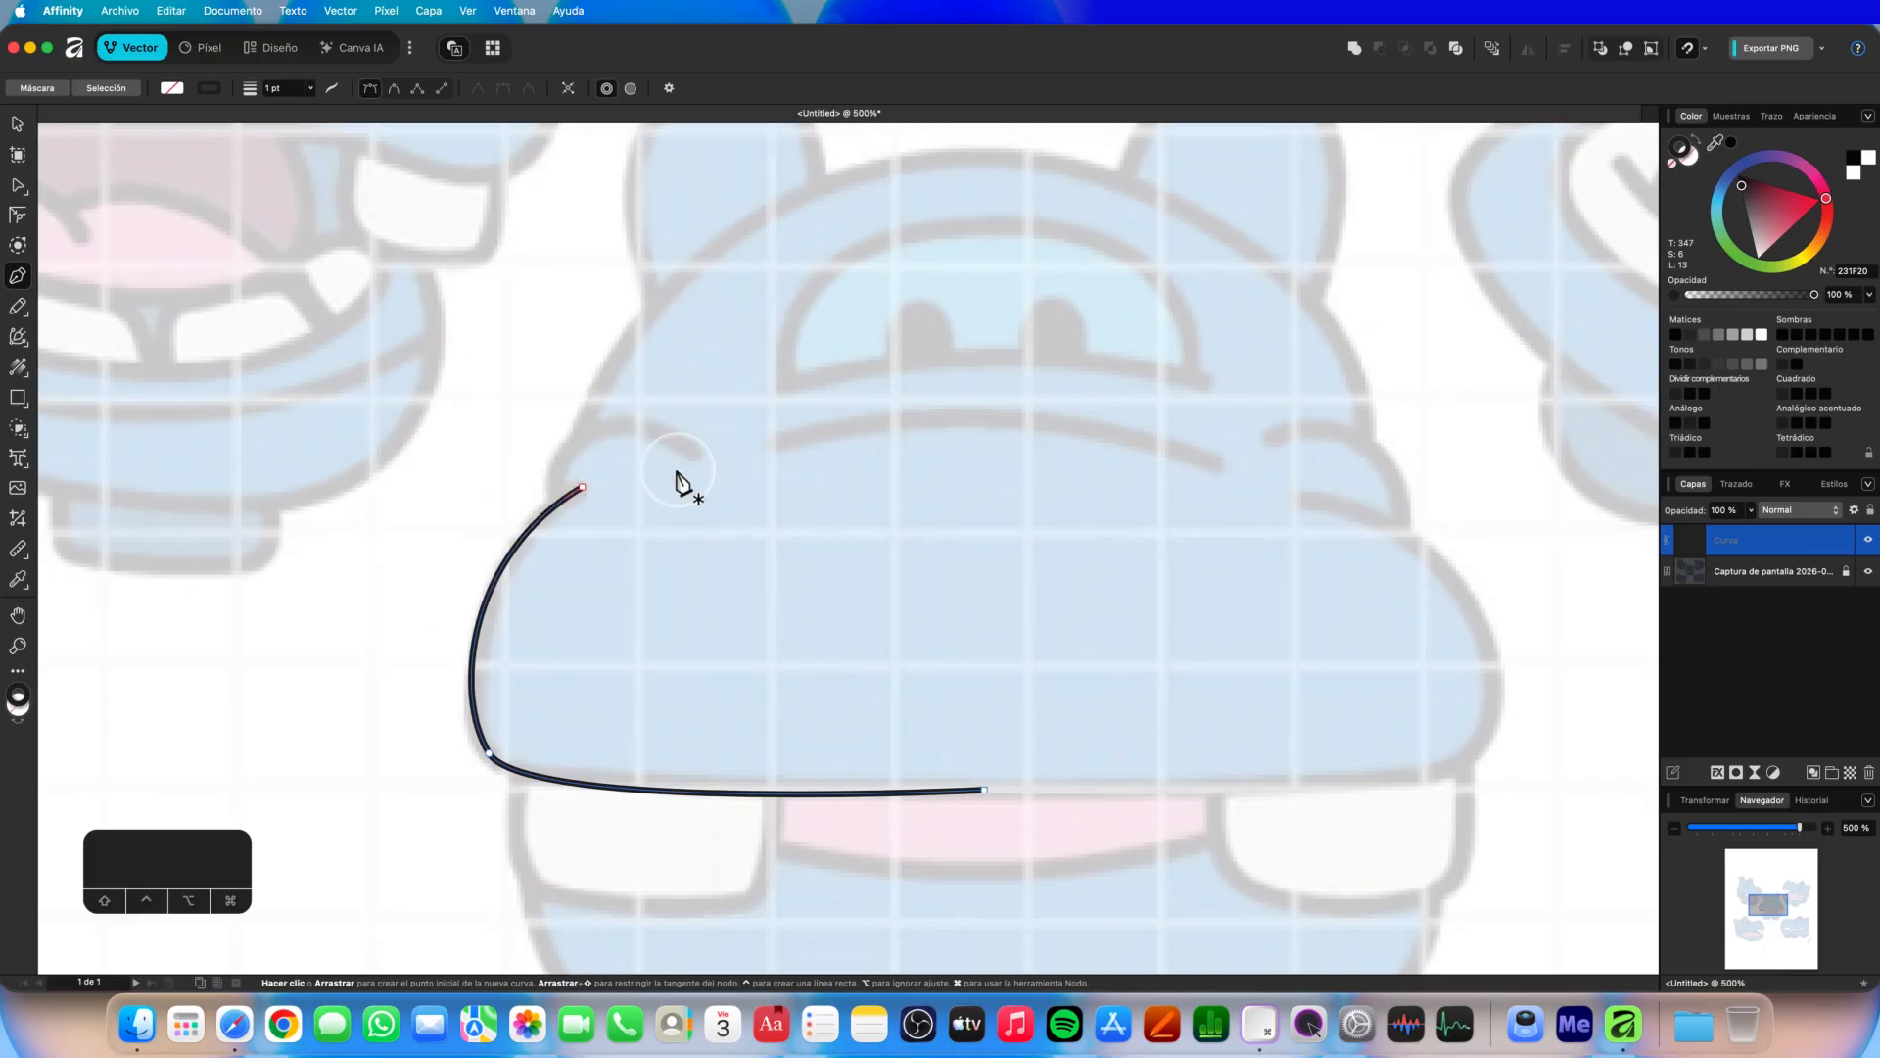
click(582, 487)
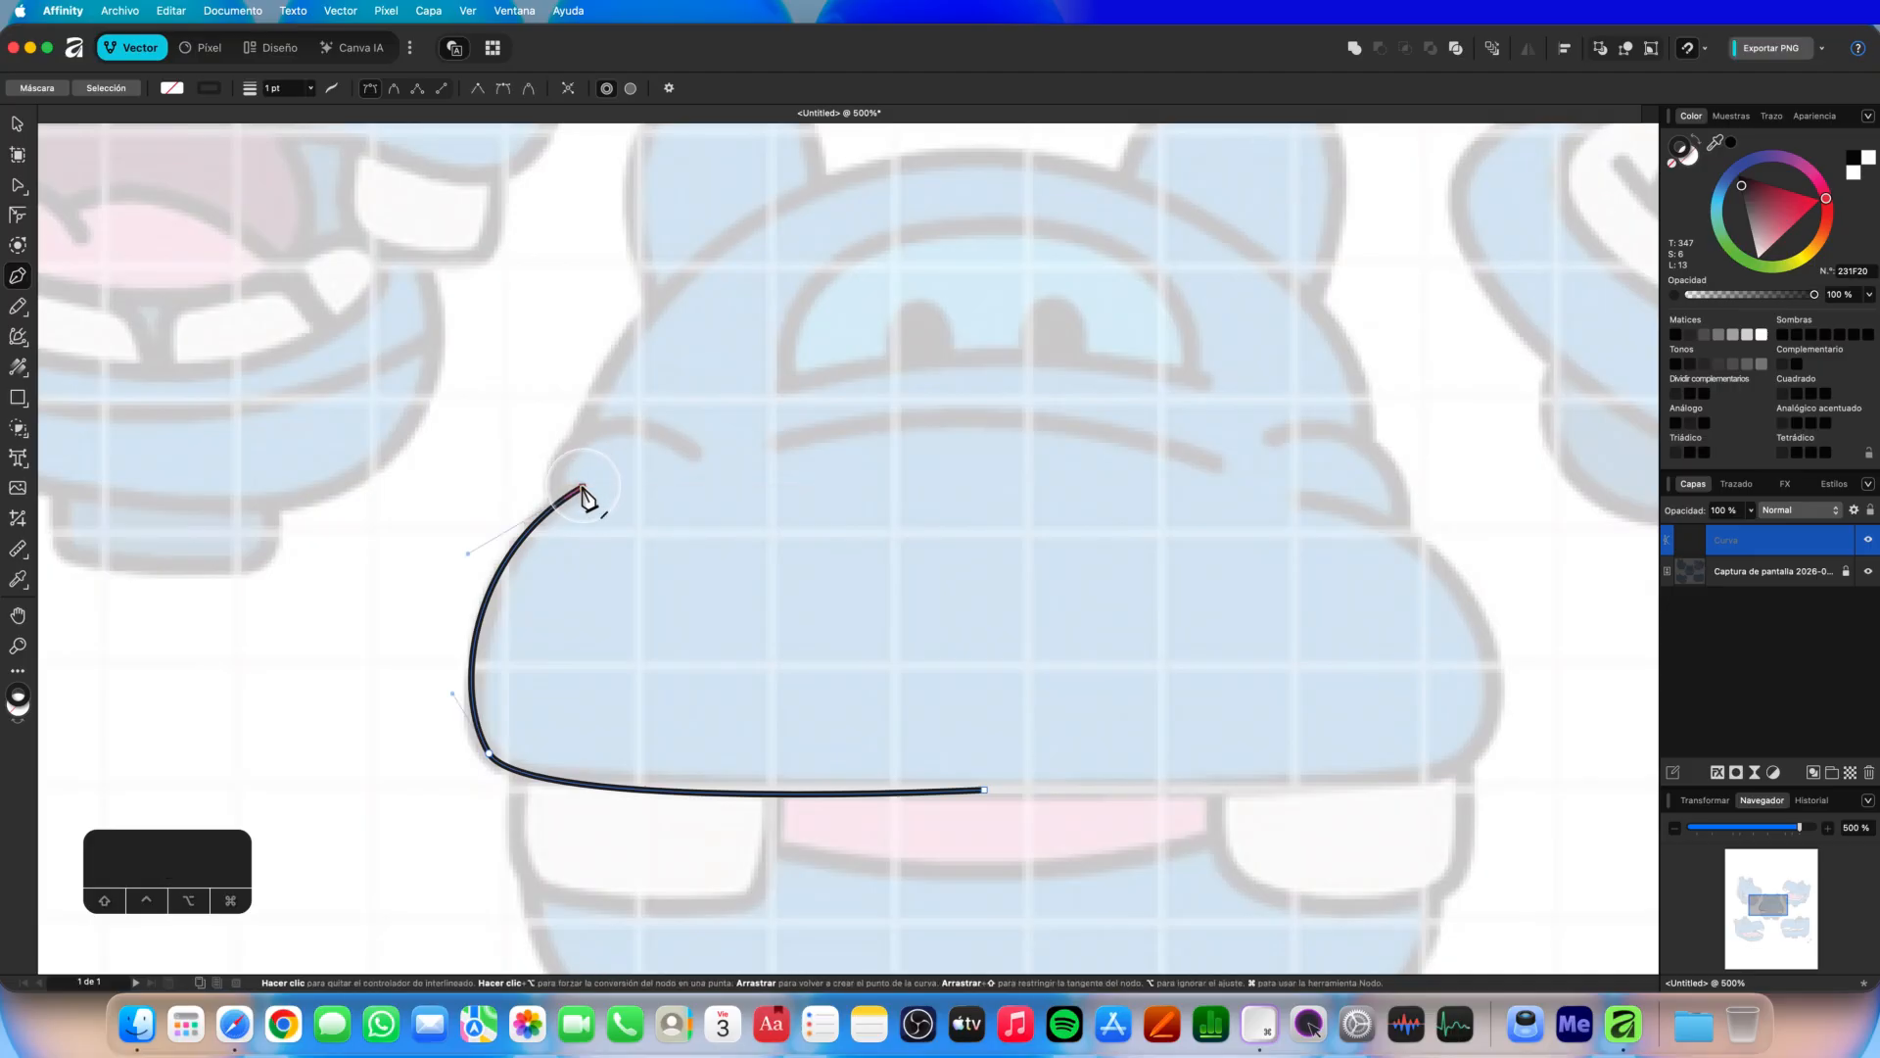
click(582, 488)
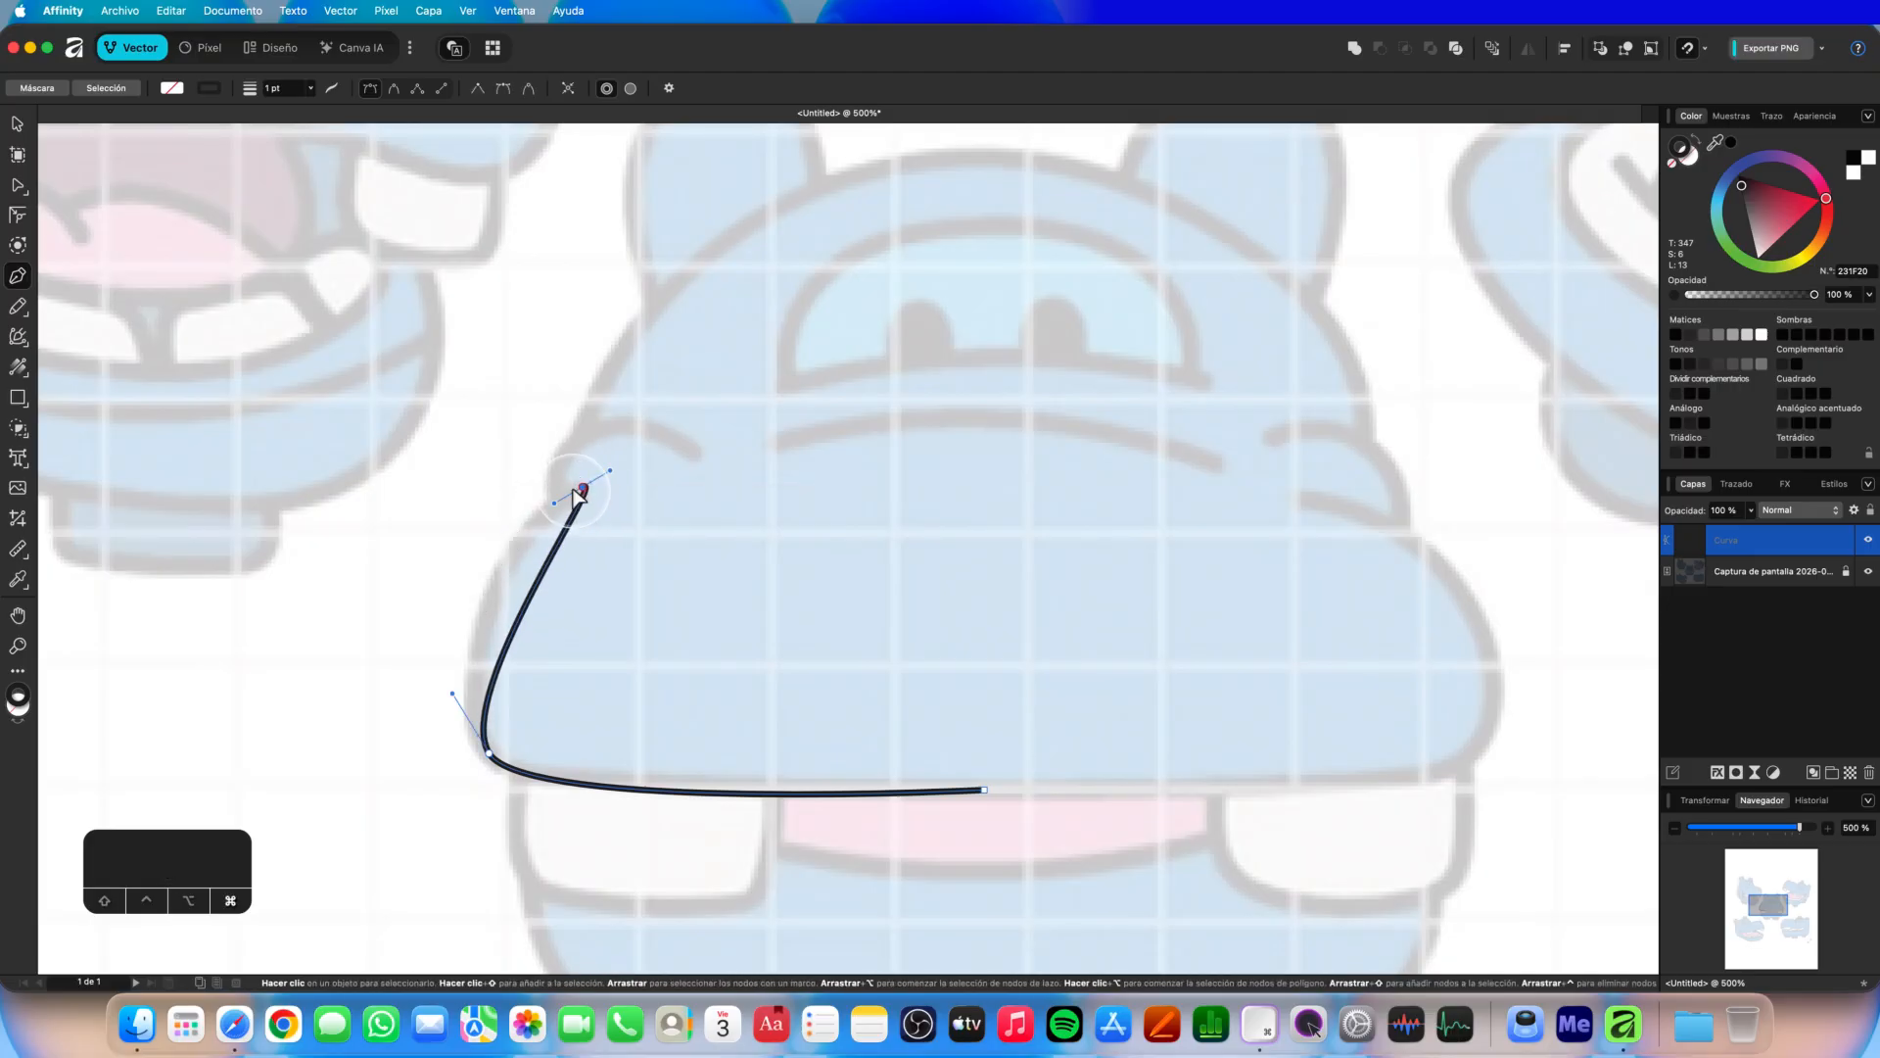
click(583, 490)
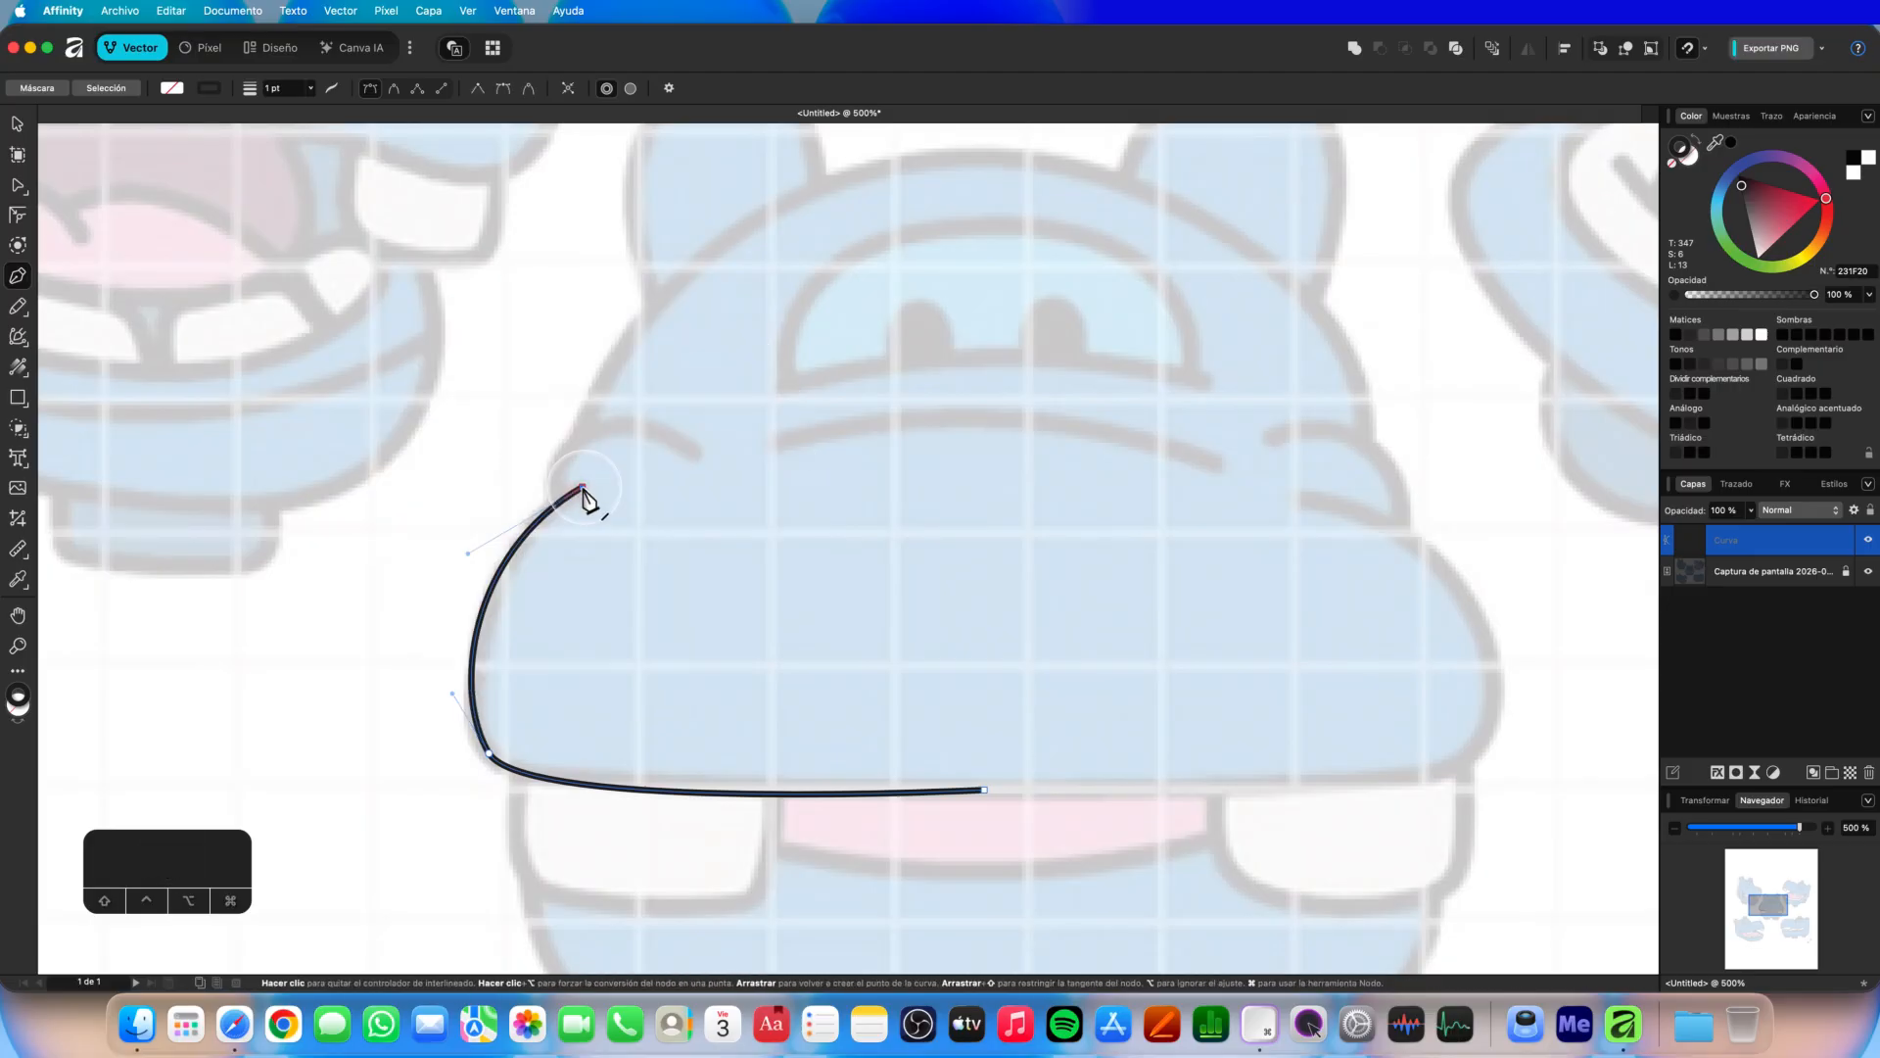
drag(984, 154, 1324, 162)
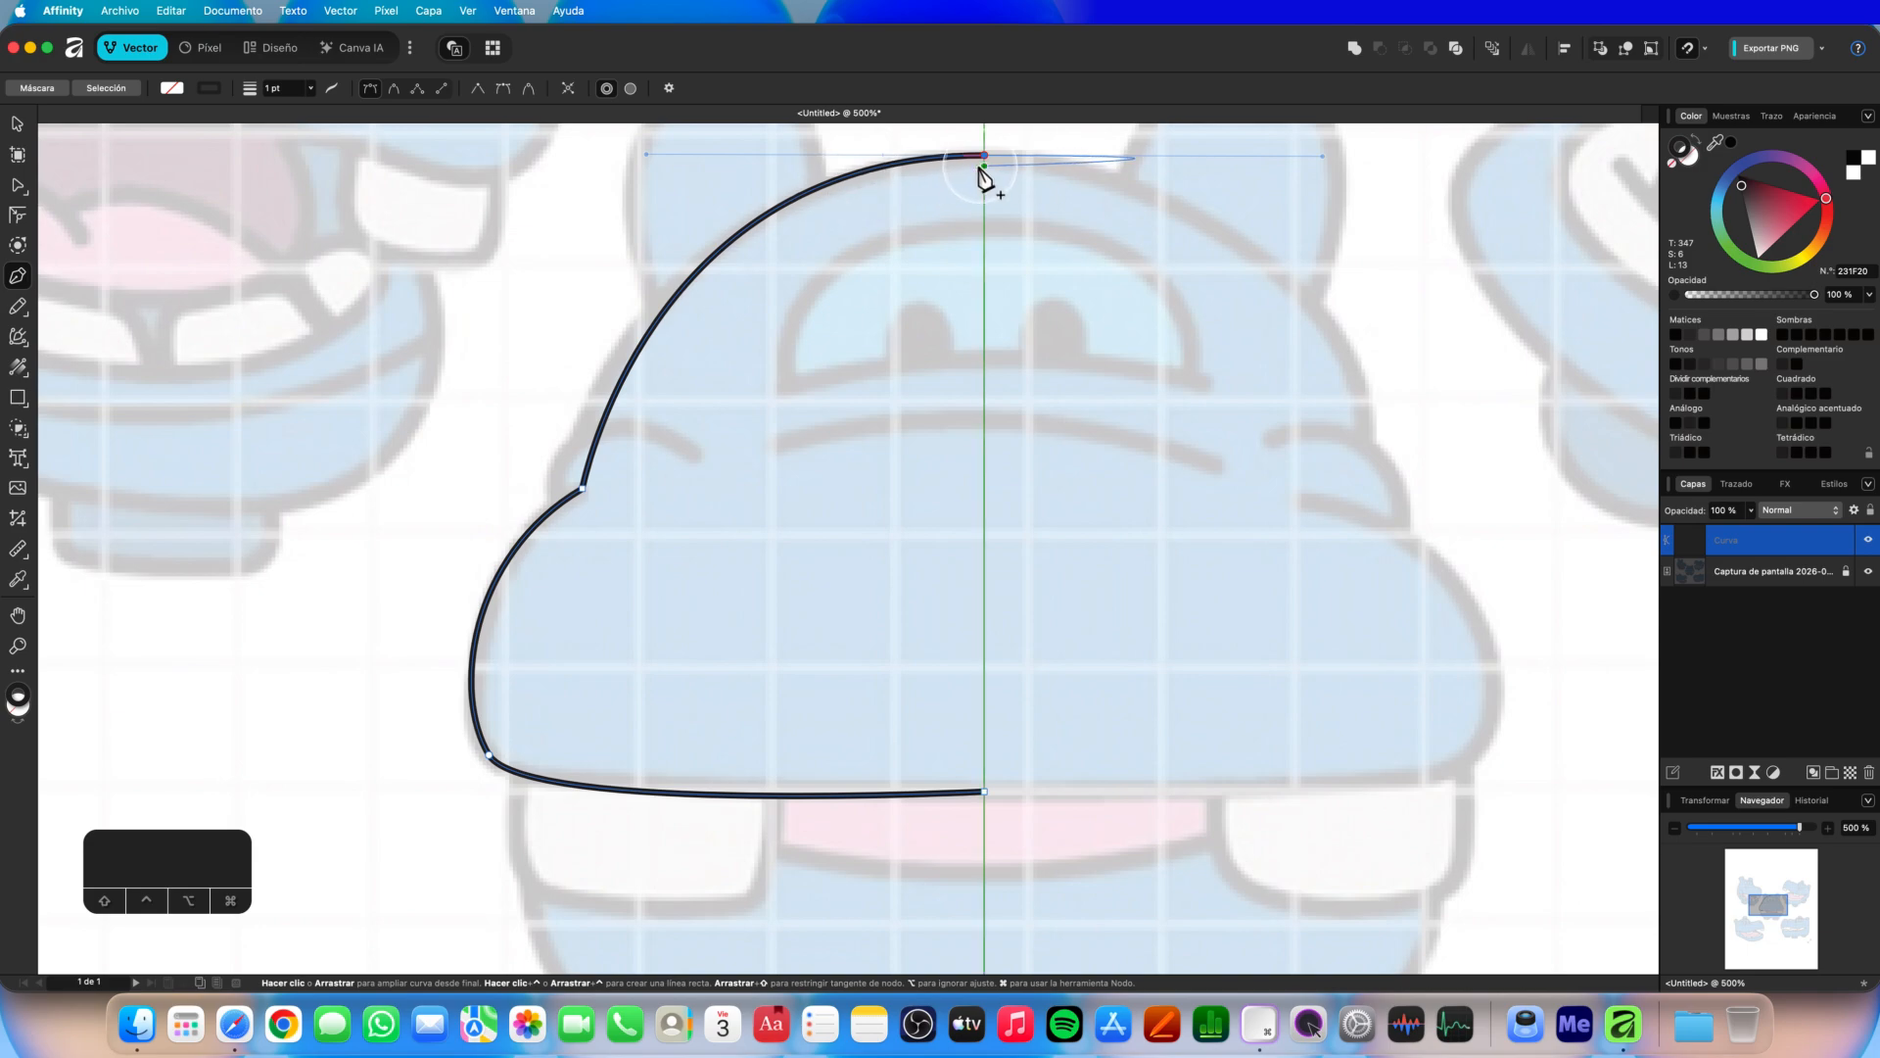
Continue the outline down the right side of the head and around the right cheek, closing it at the mouth line's starting node.
click(1389, 516)
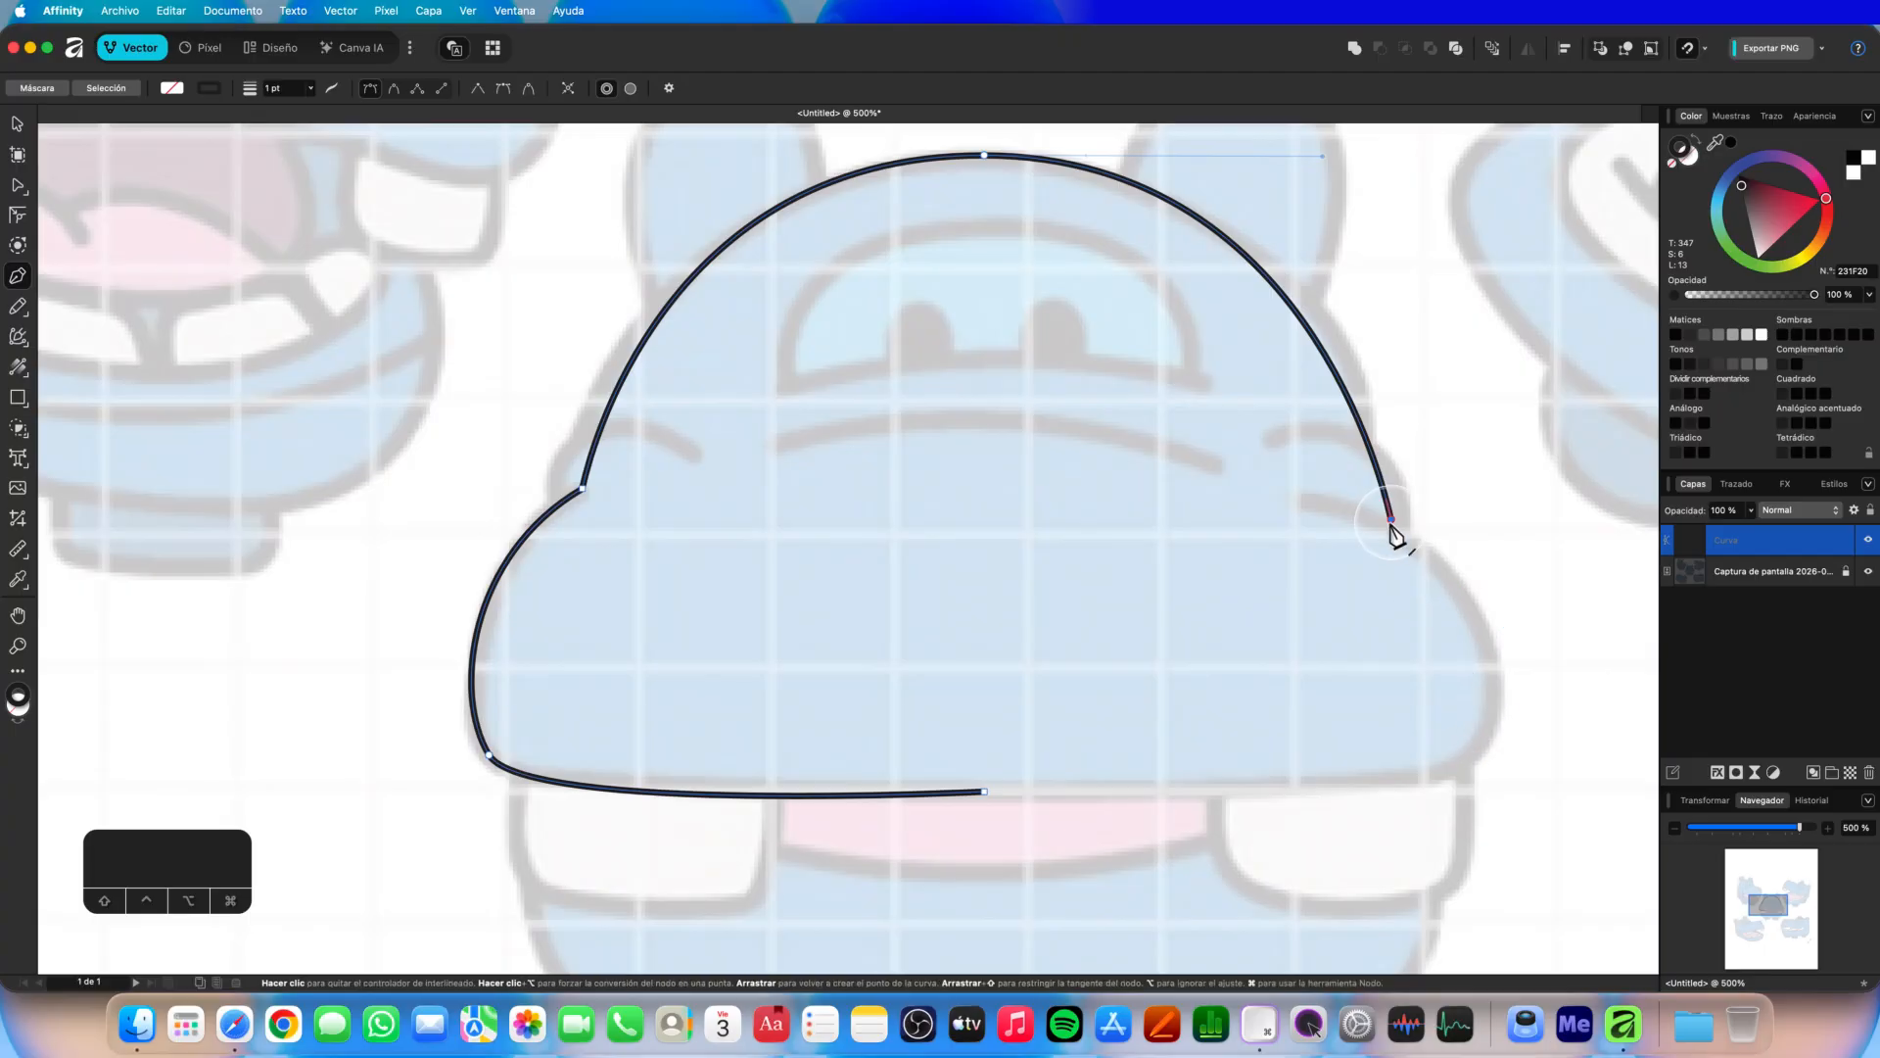
drag(1469, 758, 1421, 812)
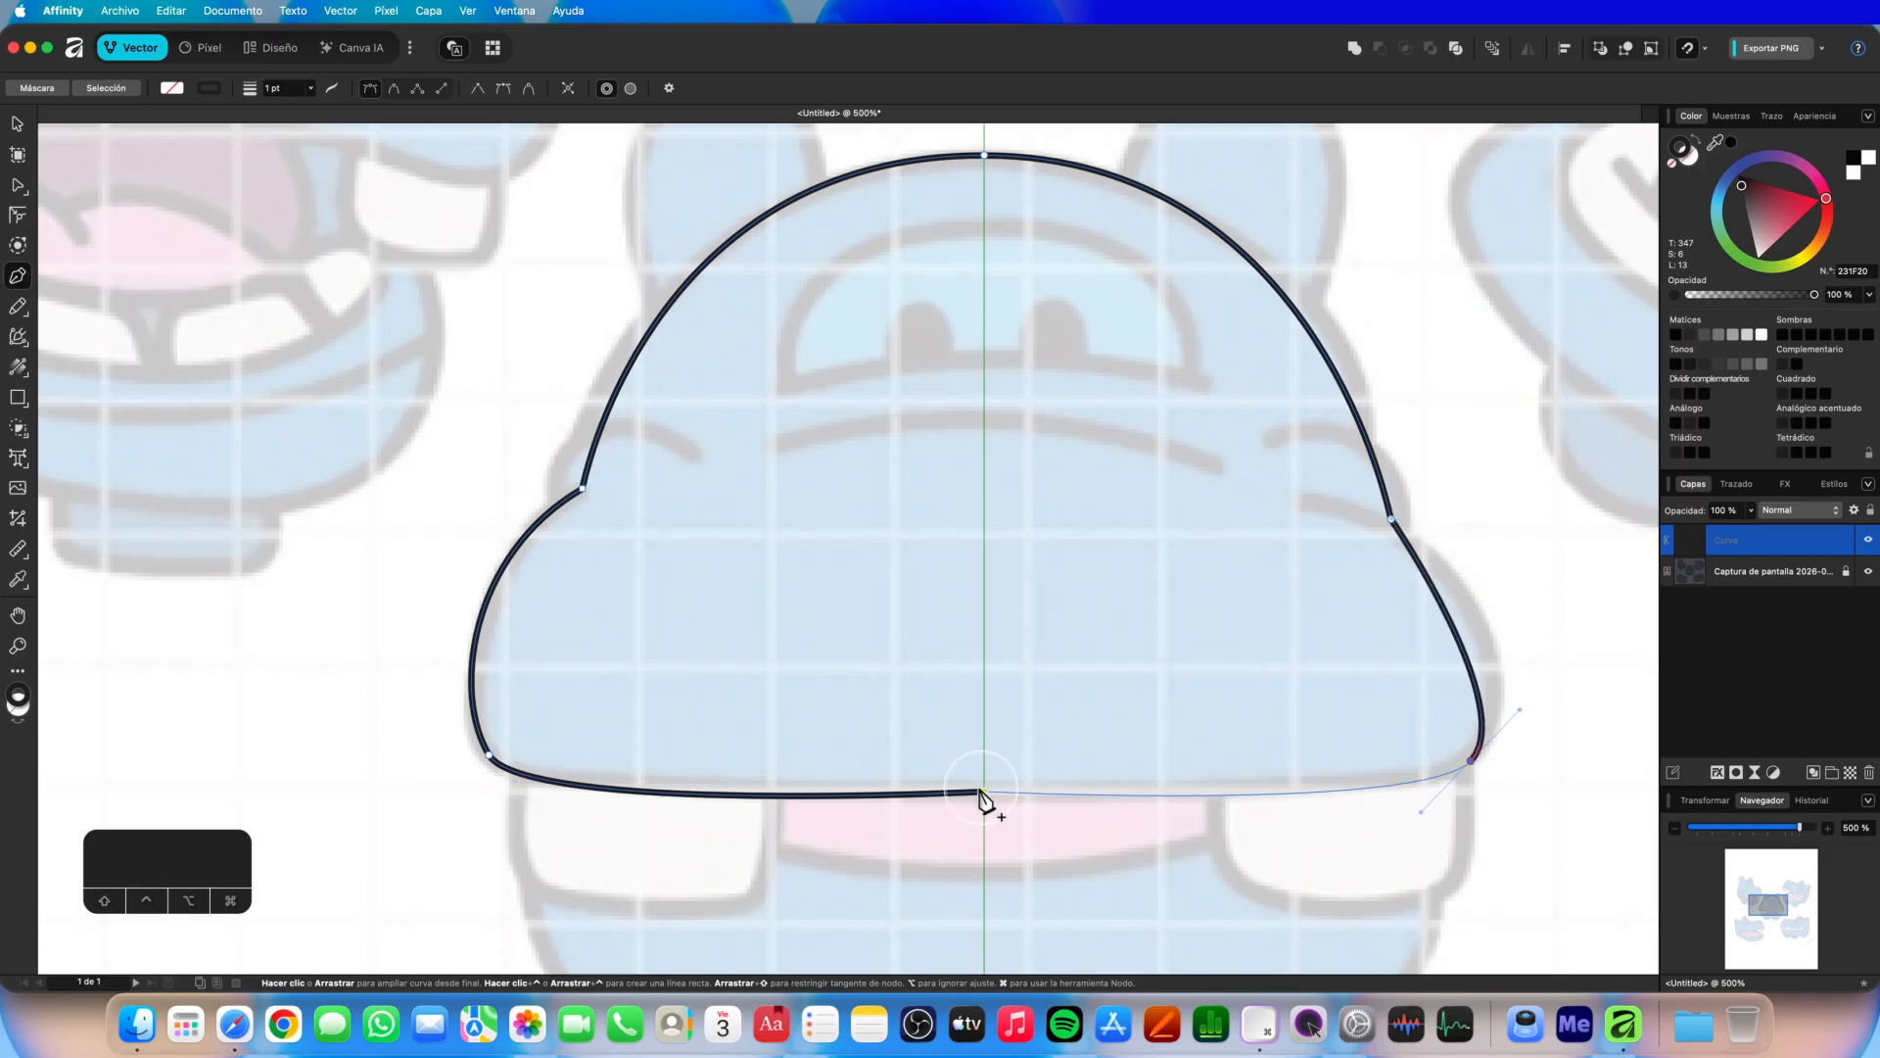
drag(984, 795, 1105, 795)
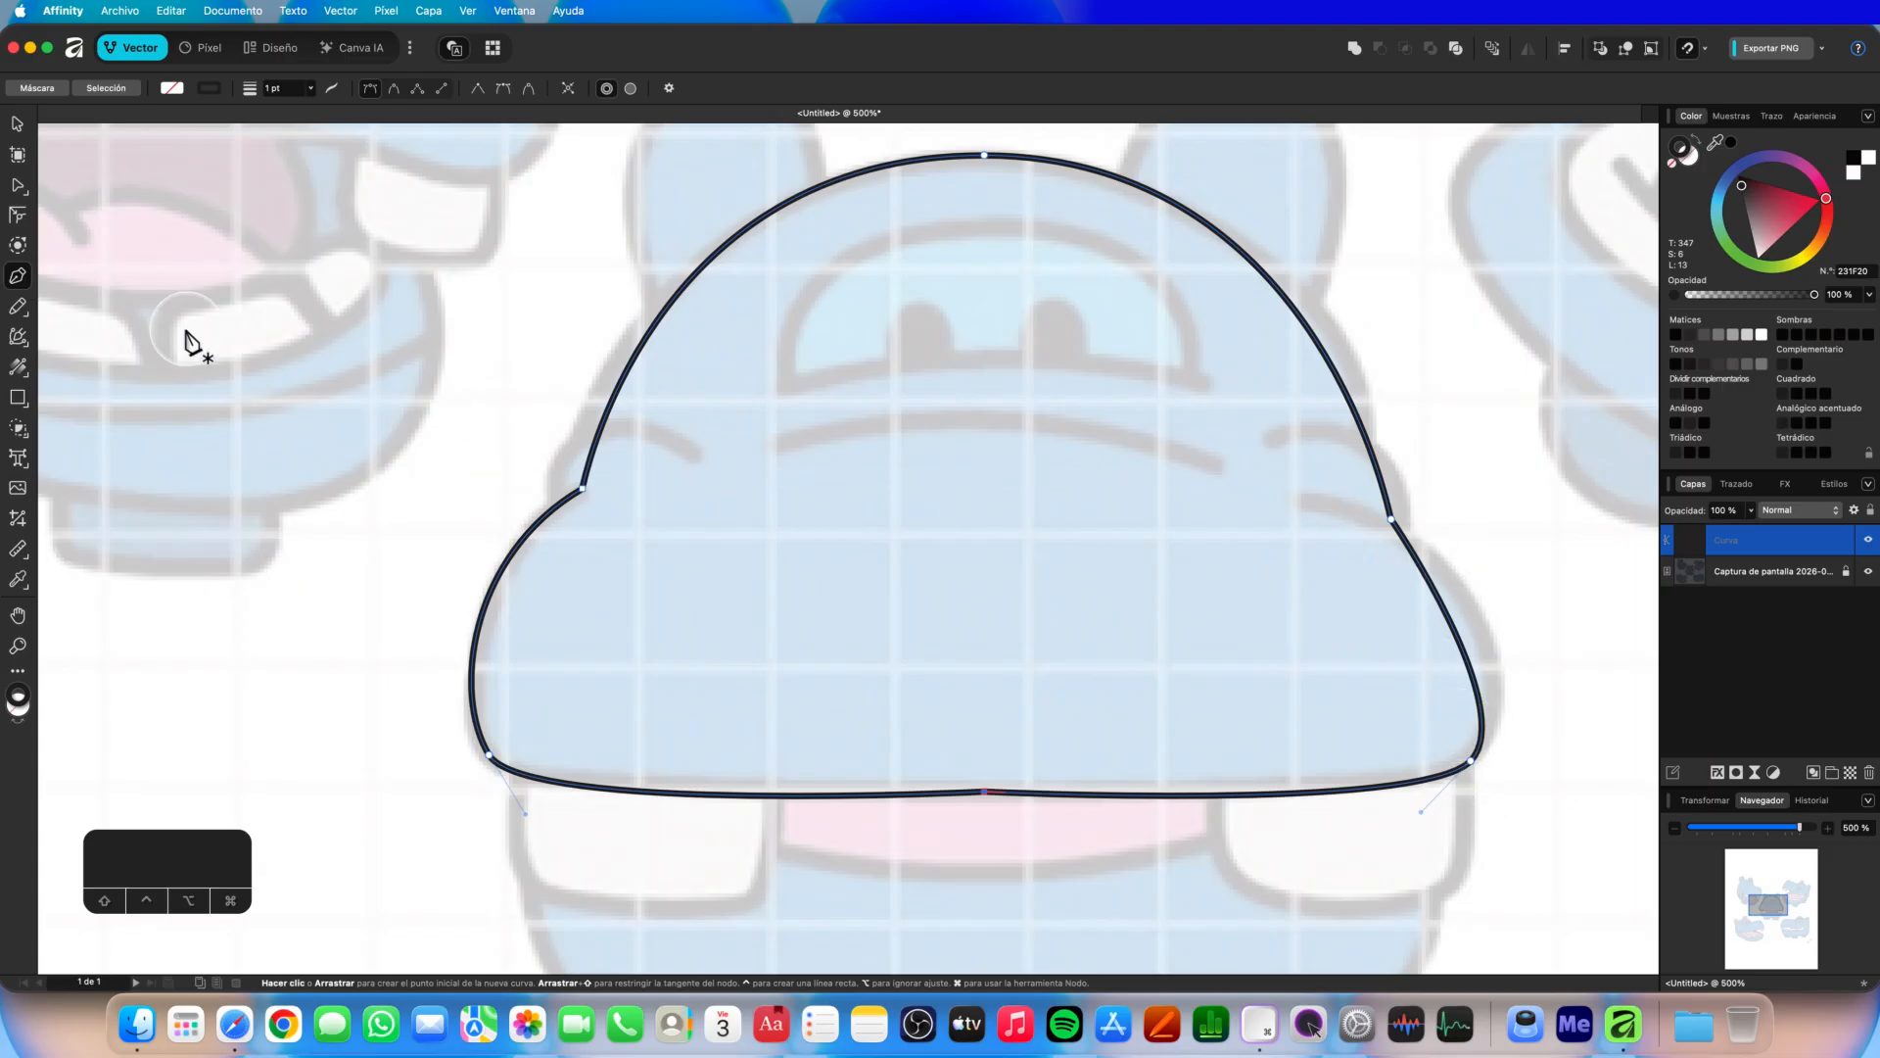
Convert the node where the head meets the right cheek to smooth and pull its lower handle outward to round the cheek.
click(17, 188)
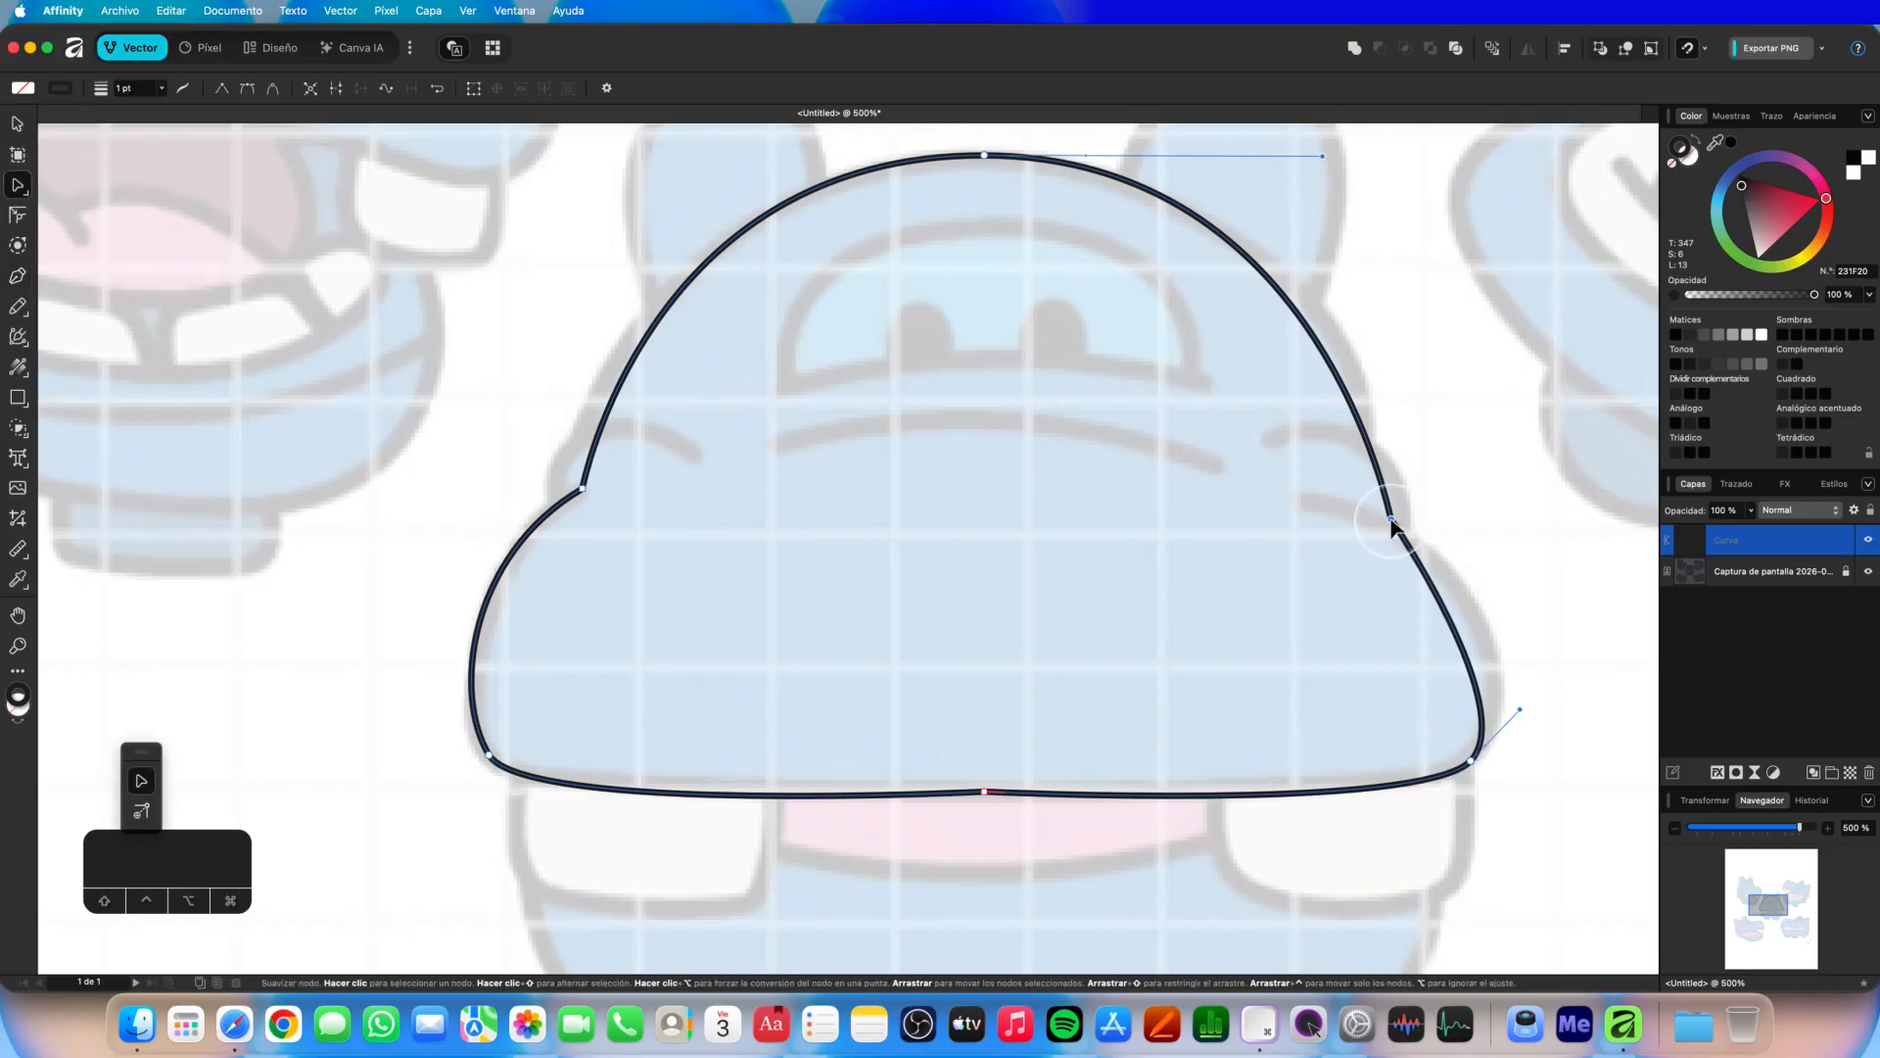
click(1391, 520)
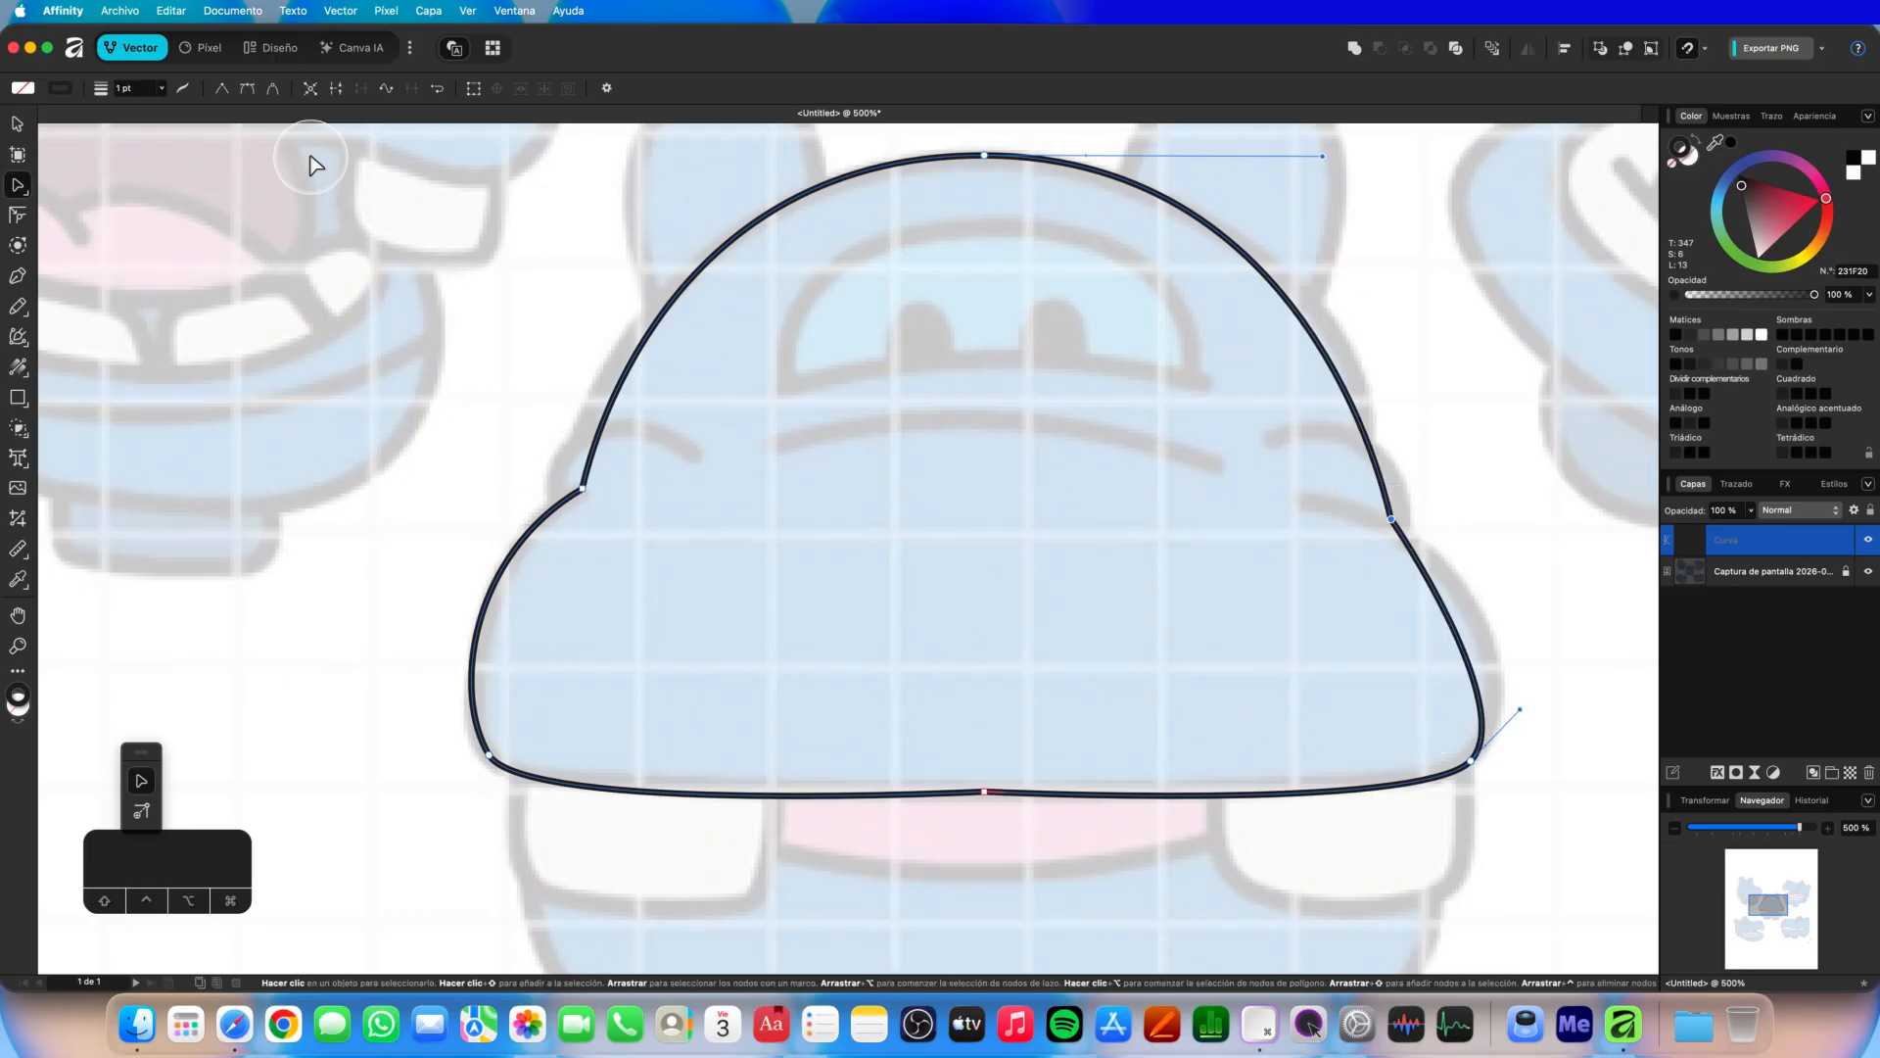
drag(1385, 531, 1391, 532)
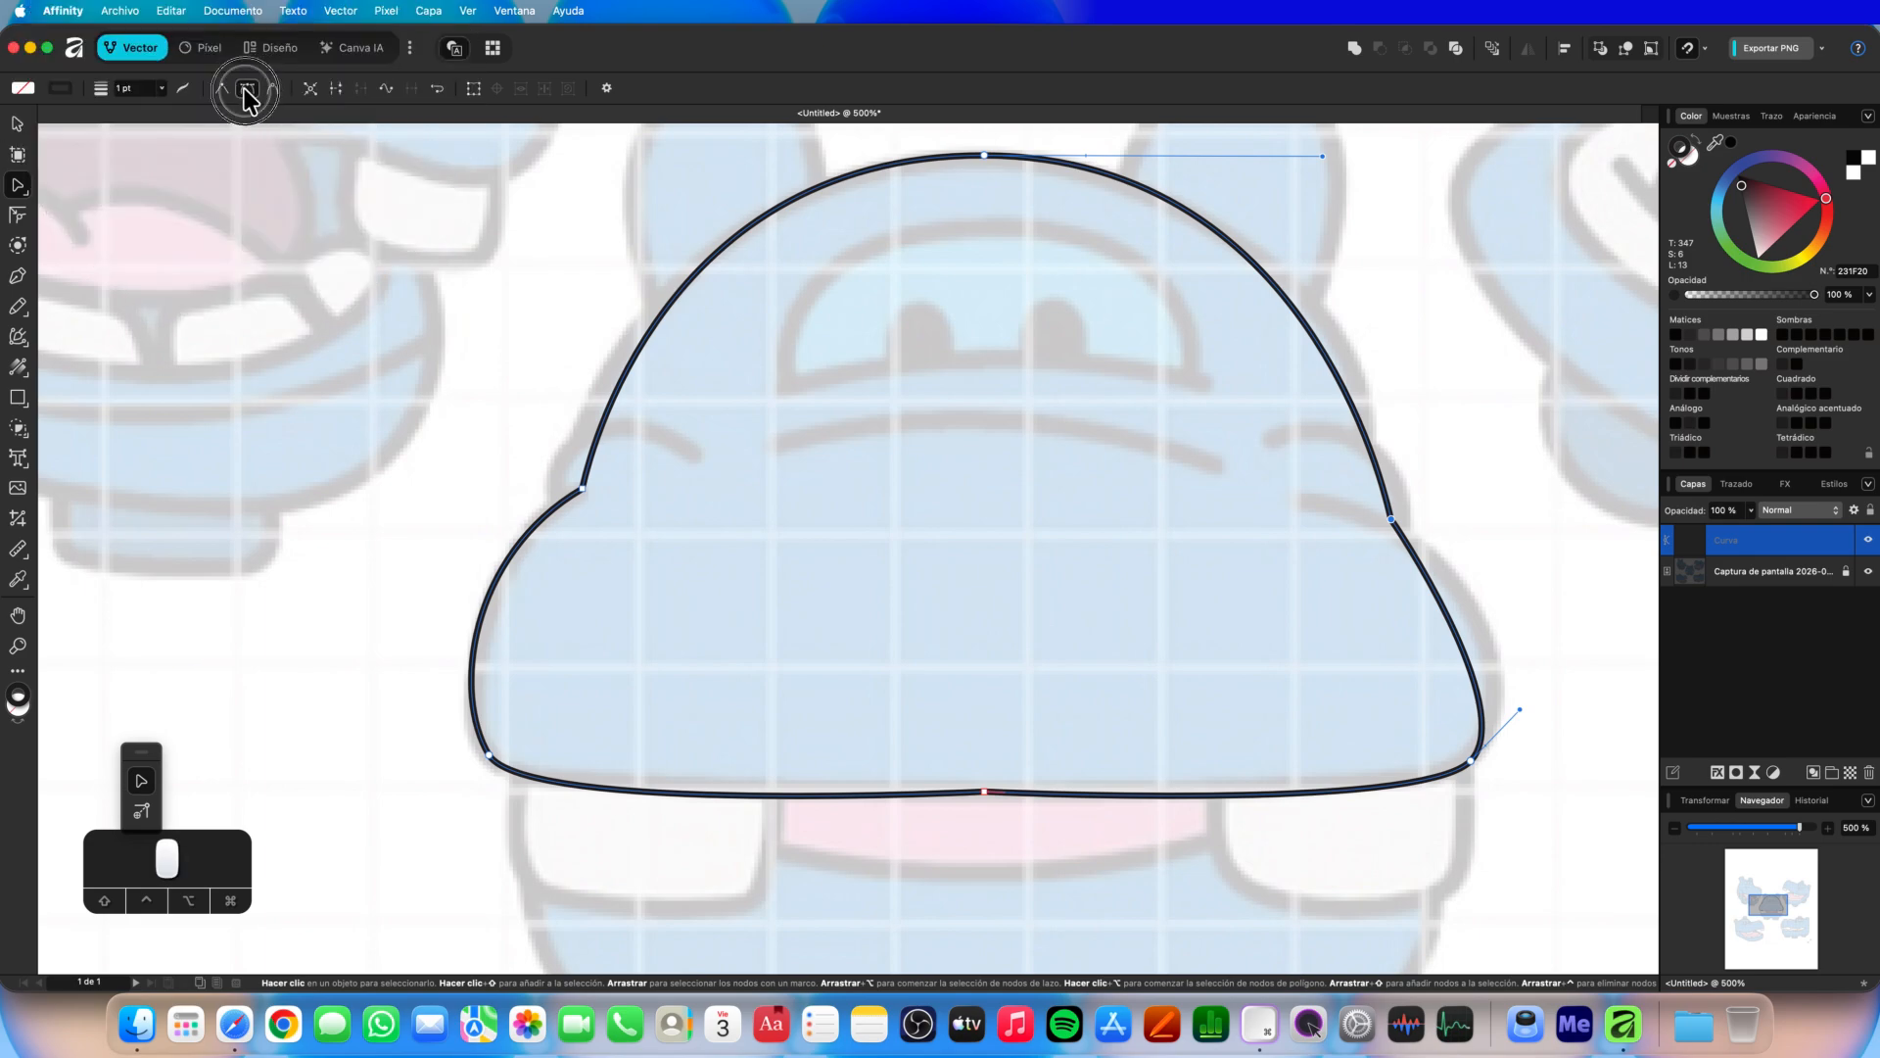
click(246, 88)
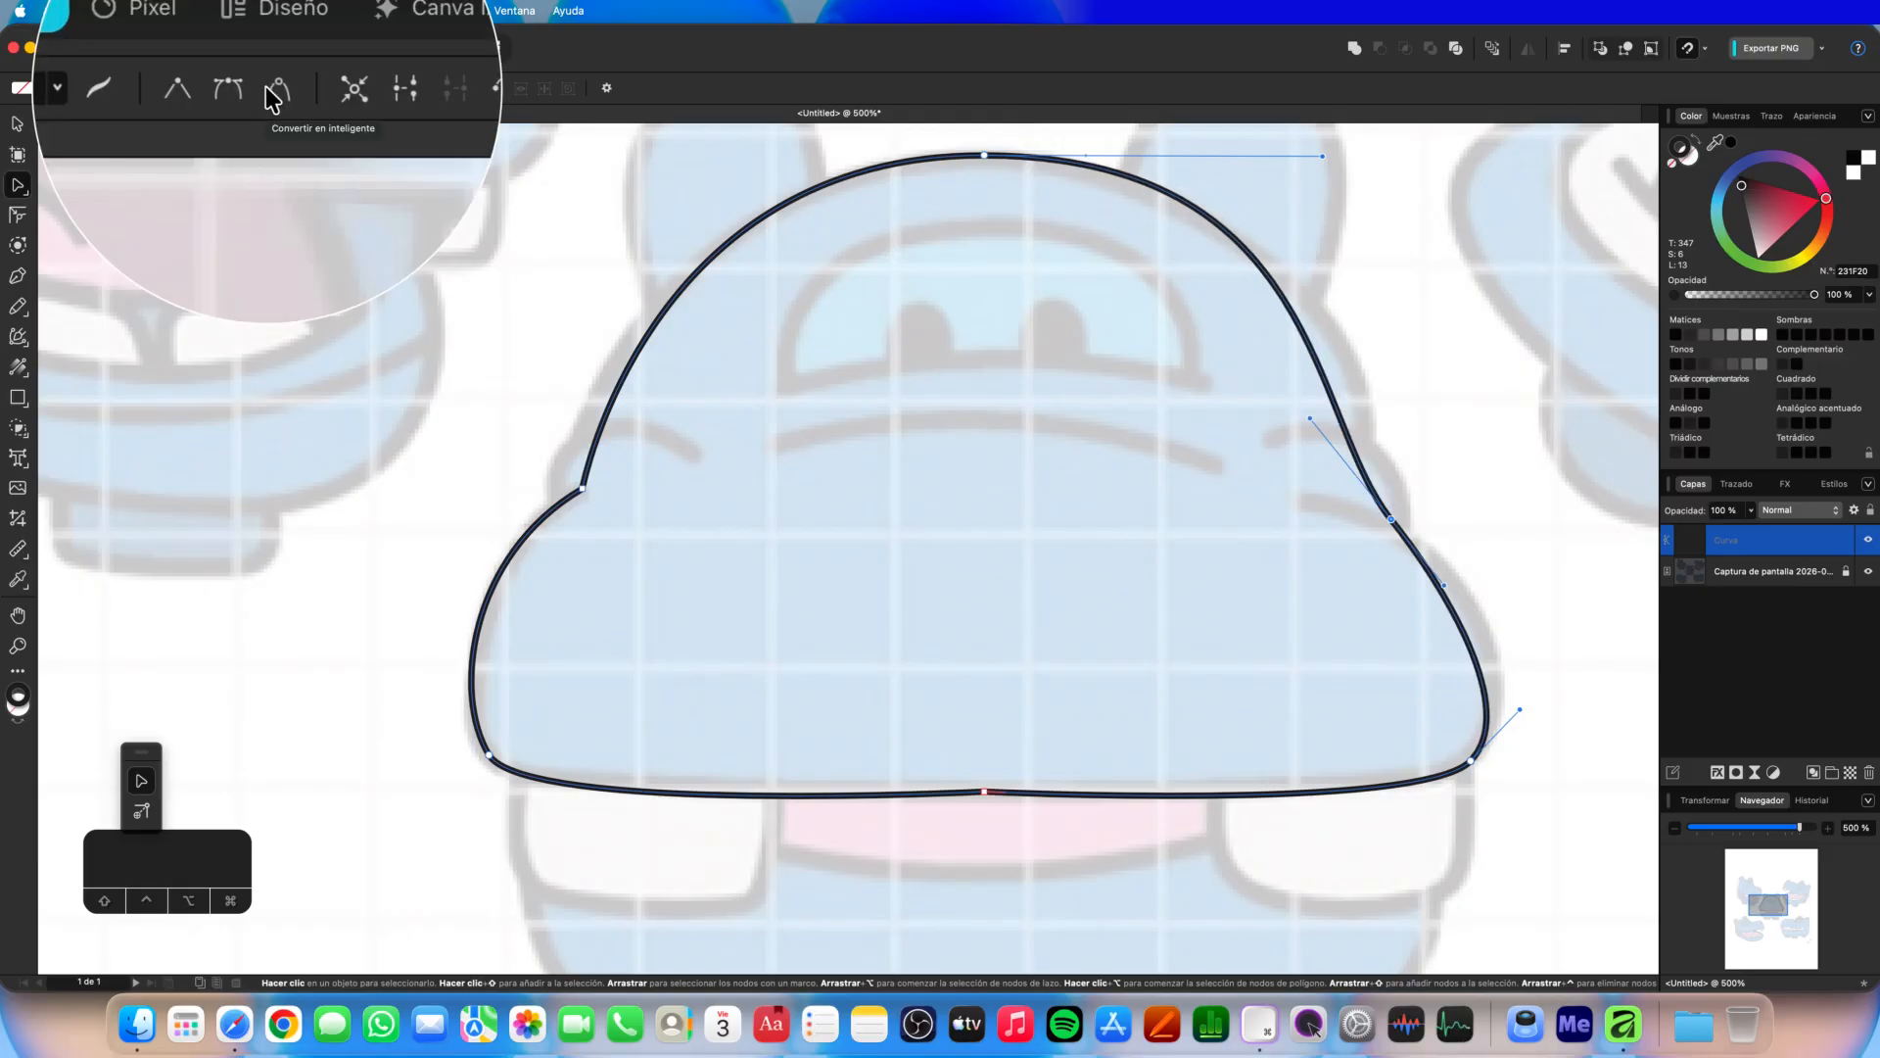
click(275, 93)
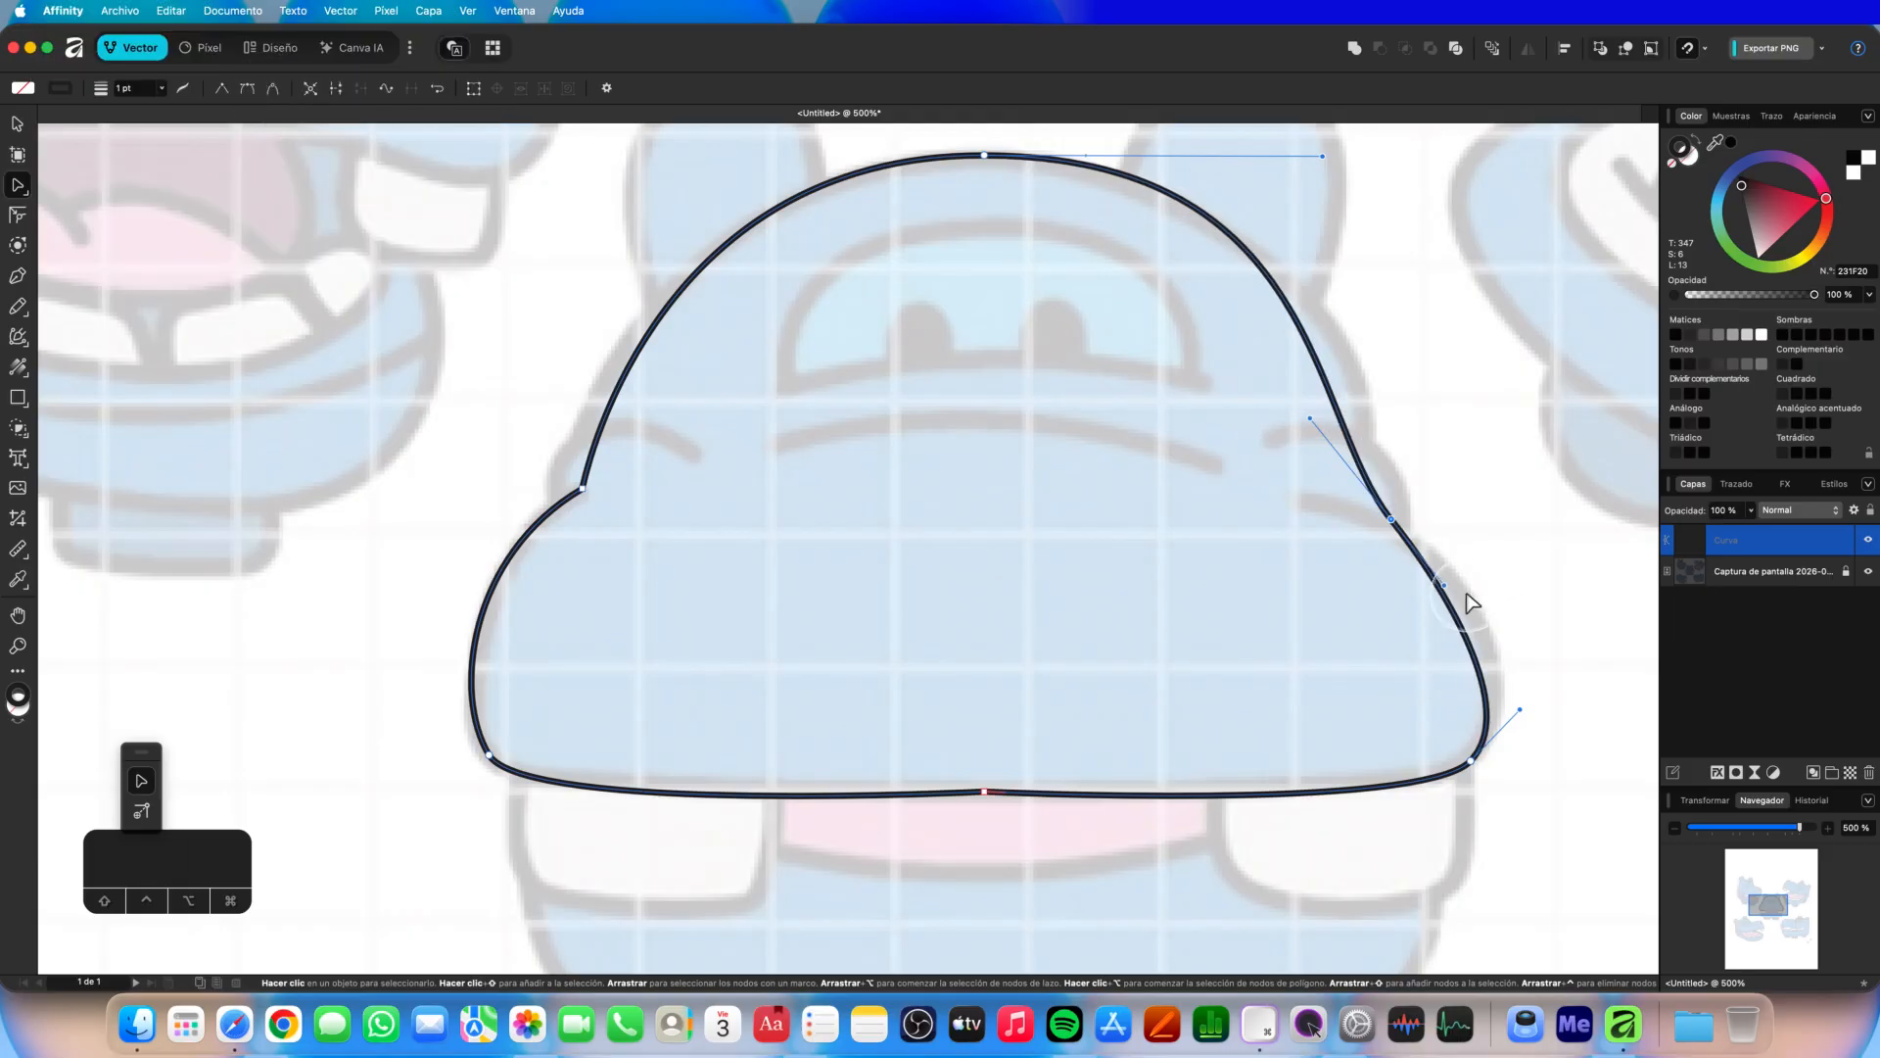
drag(1446, 588, 1493, 602)
click(1393, 521)
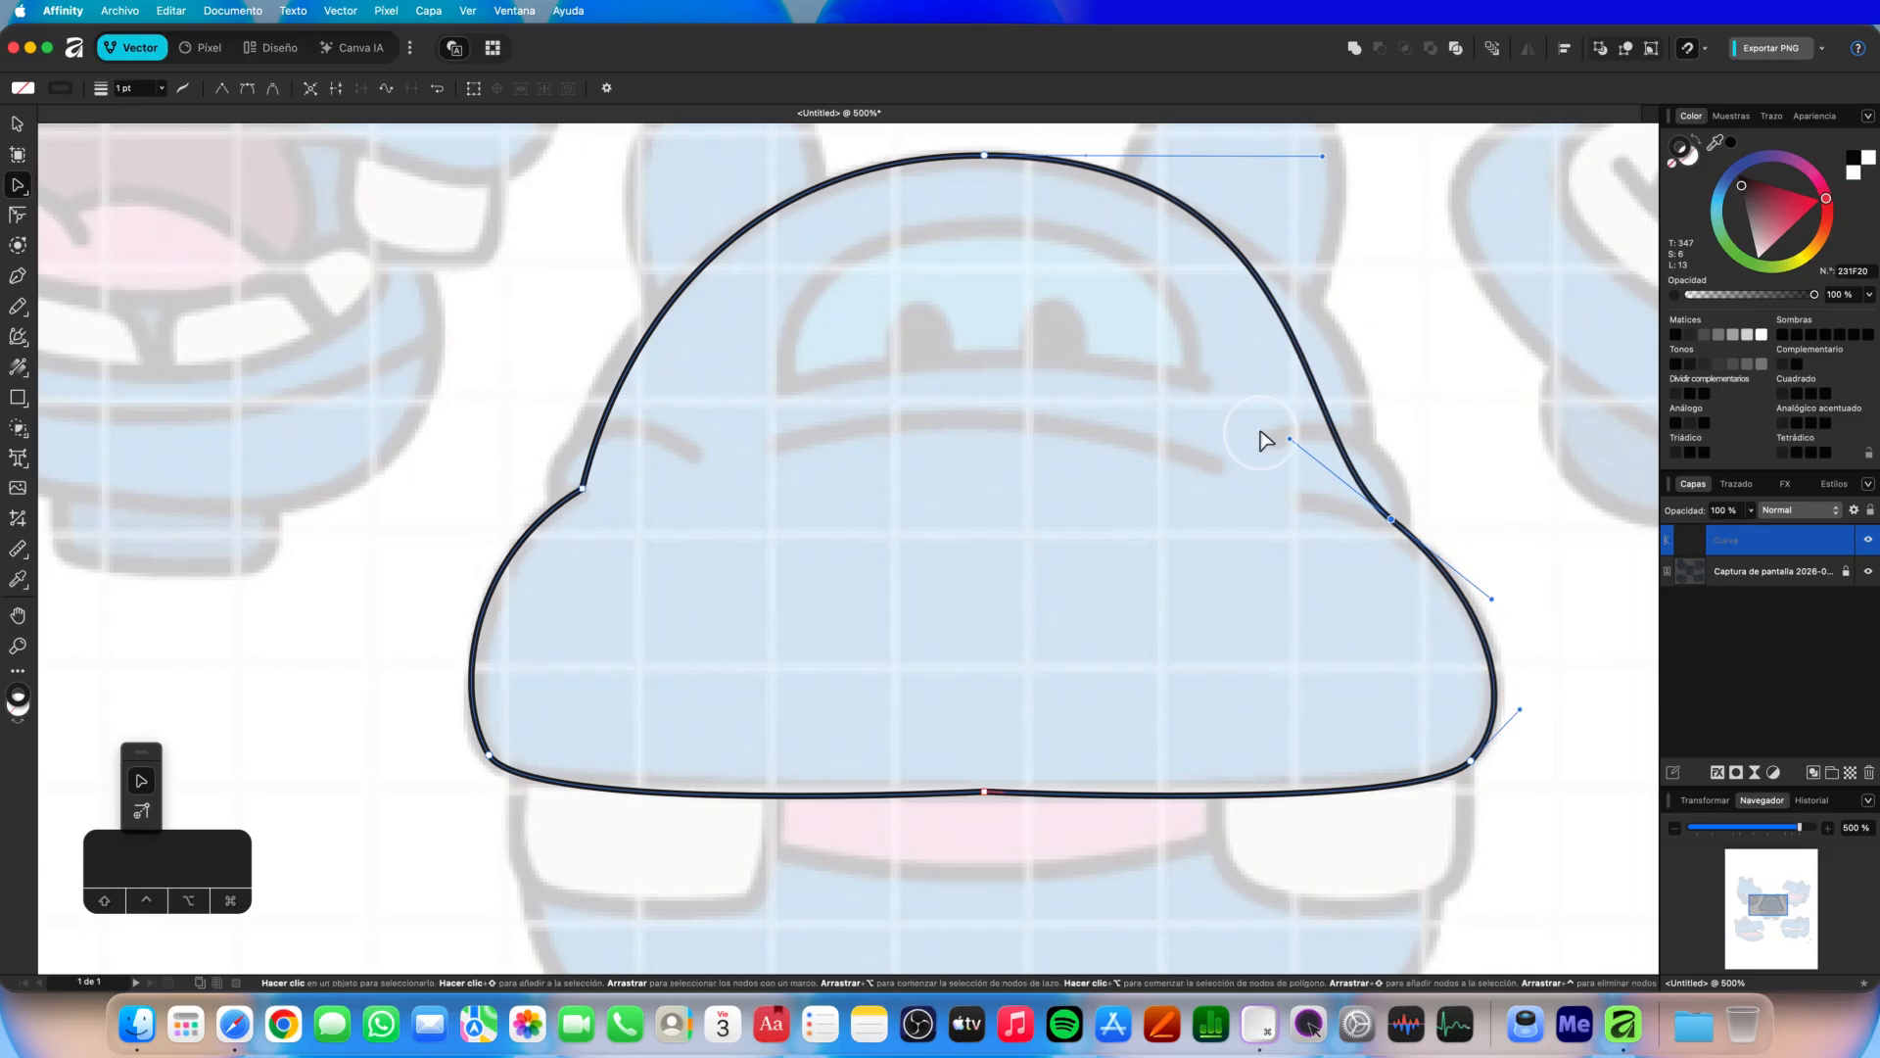
Retract the upper handle of the right cheek node to make a sharp corner between head and cheek.
mouse_move(1291, 440)
mouse_down()
mouse_move(1316, 424)
mouse_move(1279, 432)
mouse_up()
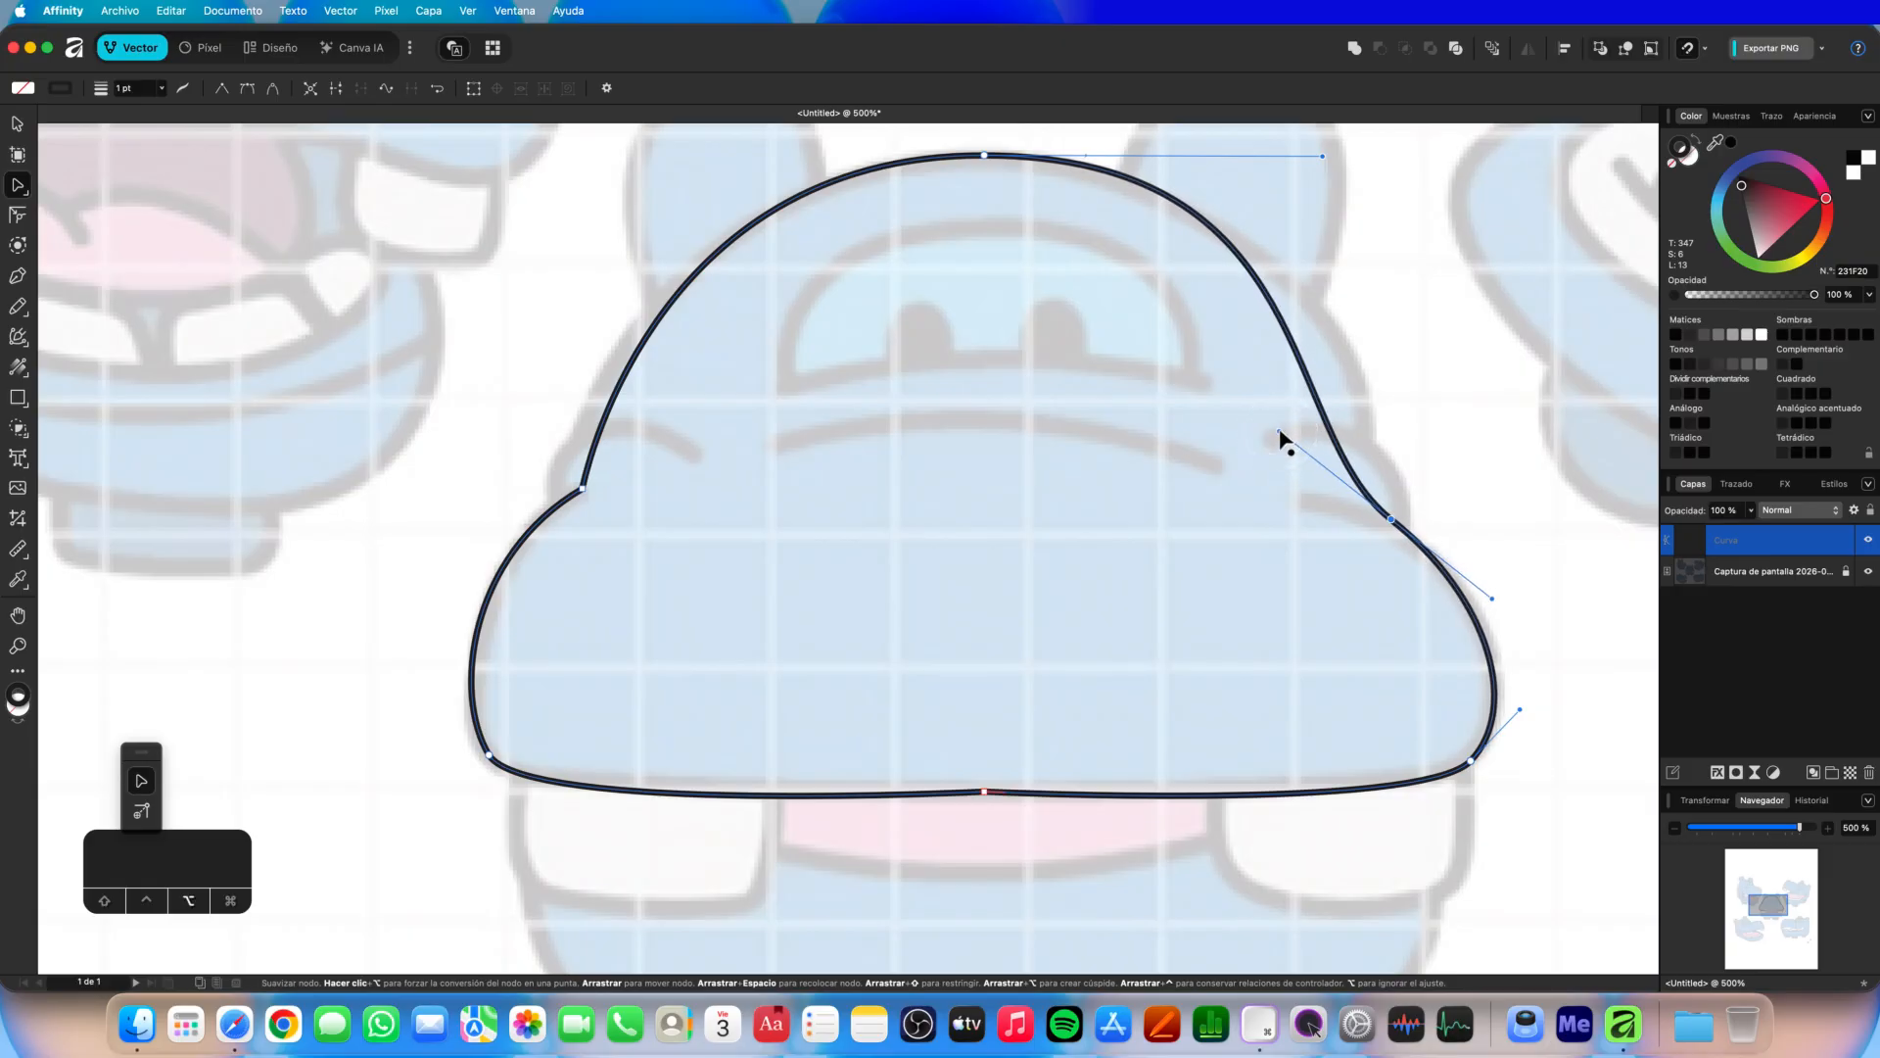
alt+click(1280, 432)
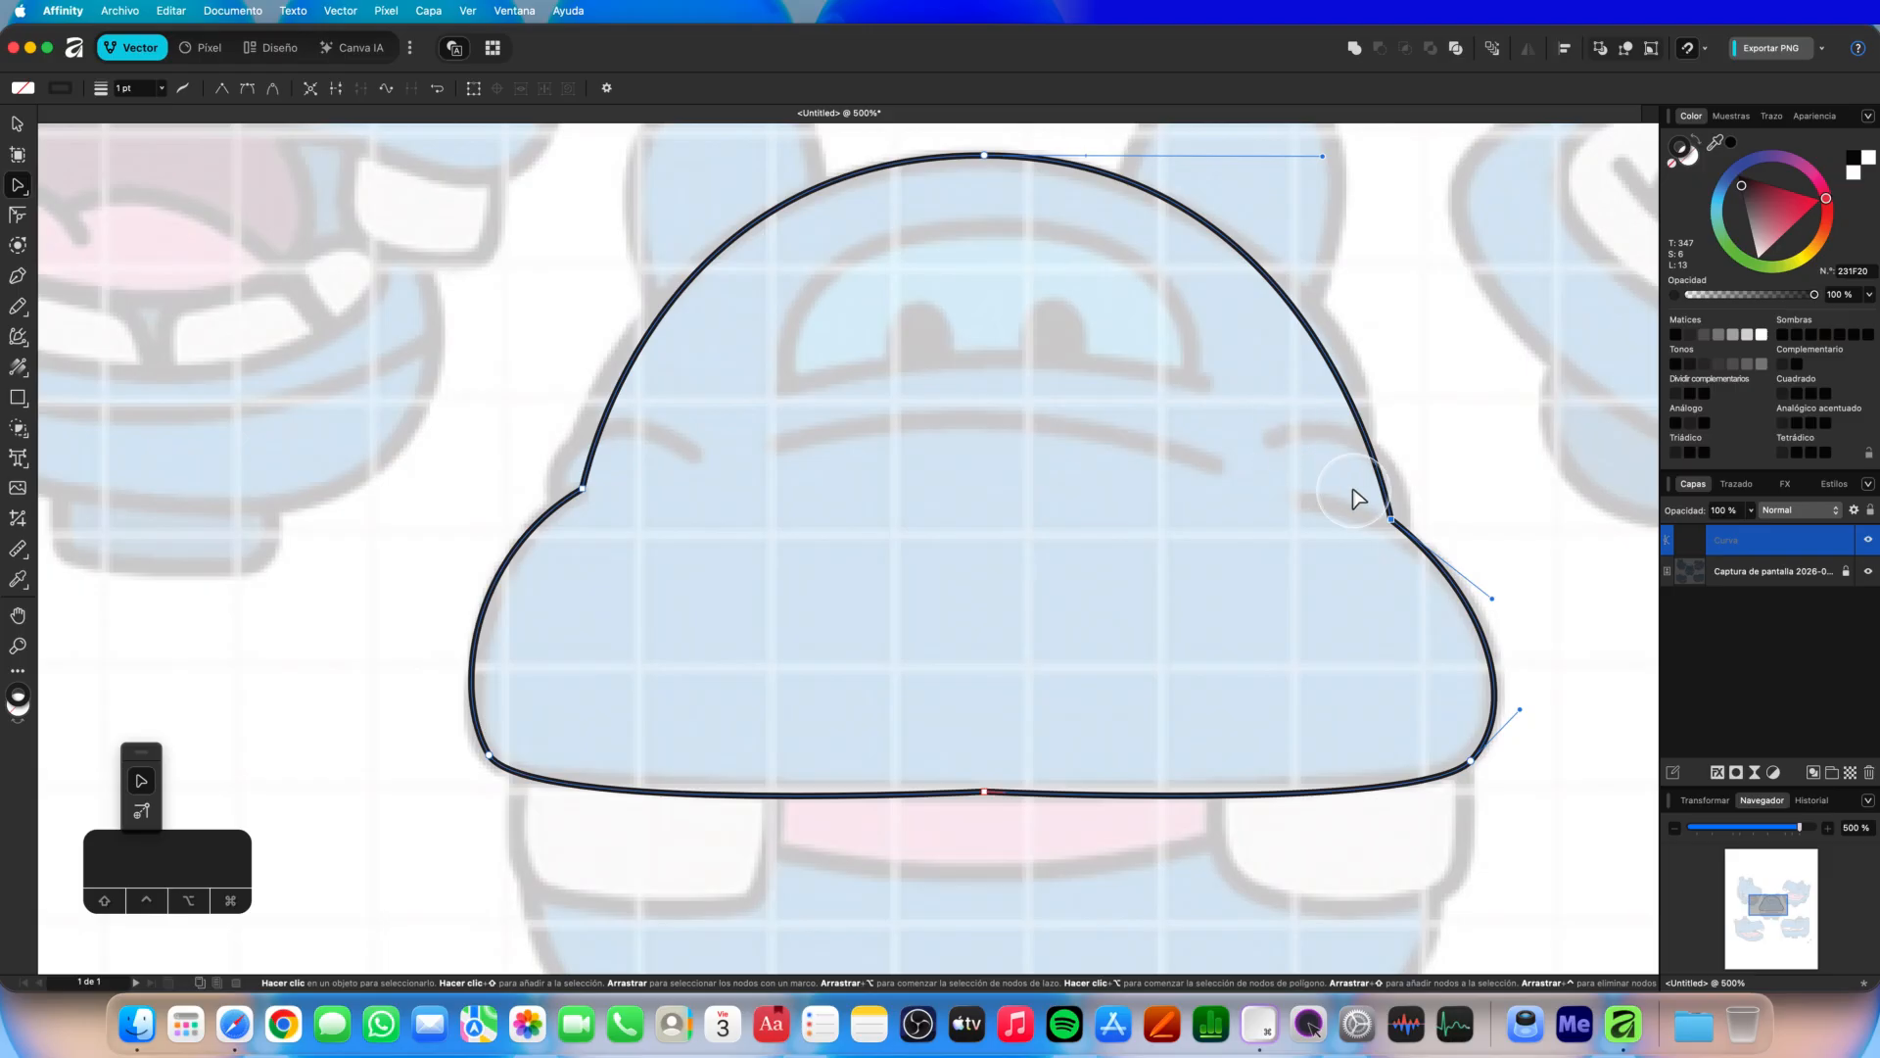
drag(1384, 531, 1364, 520)
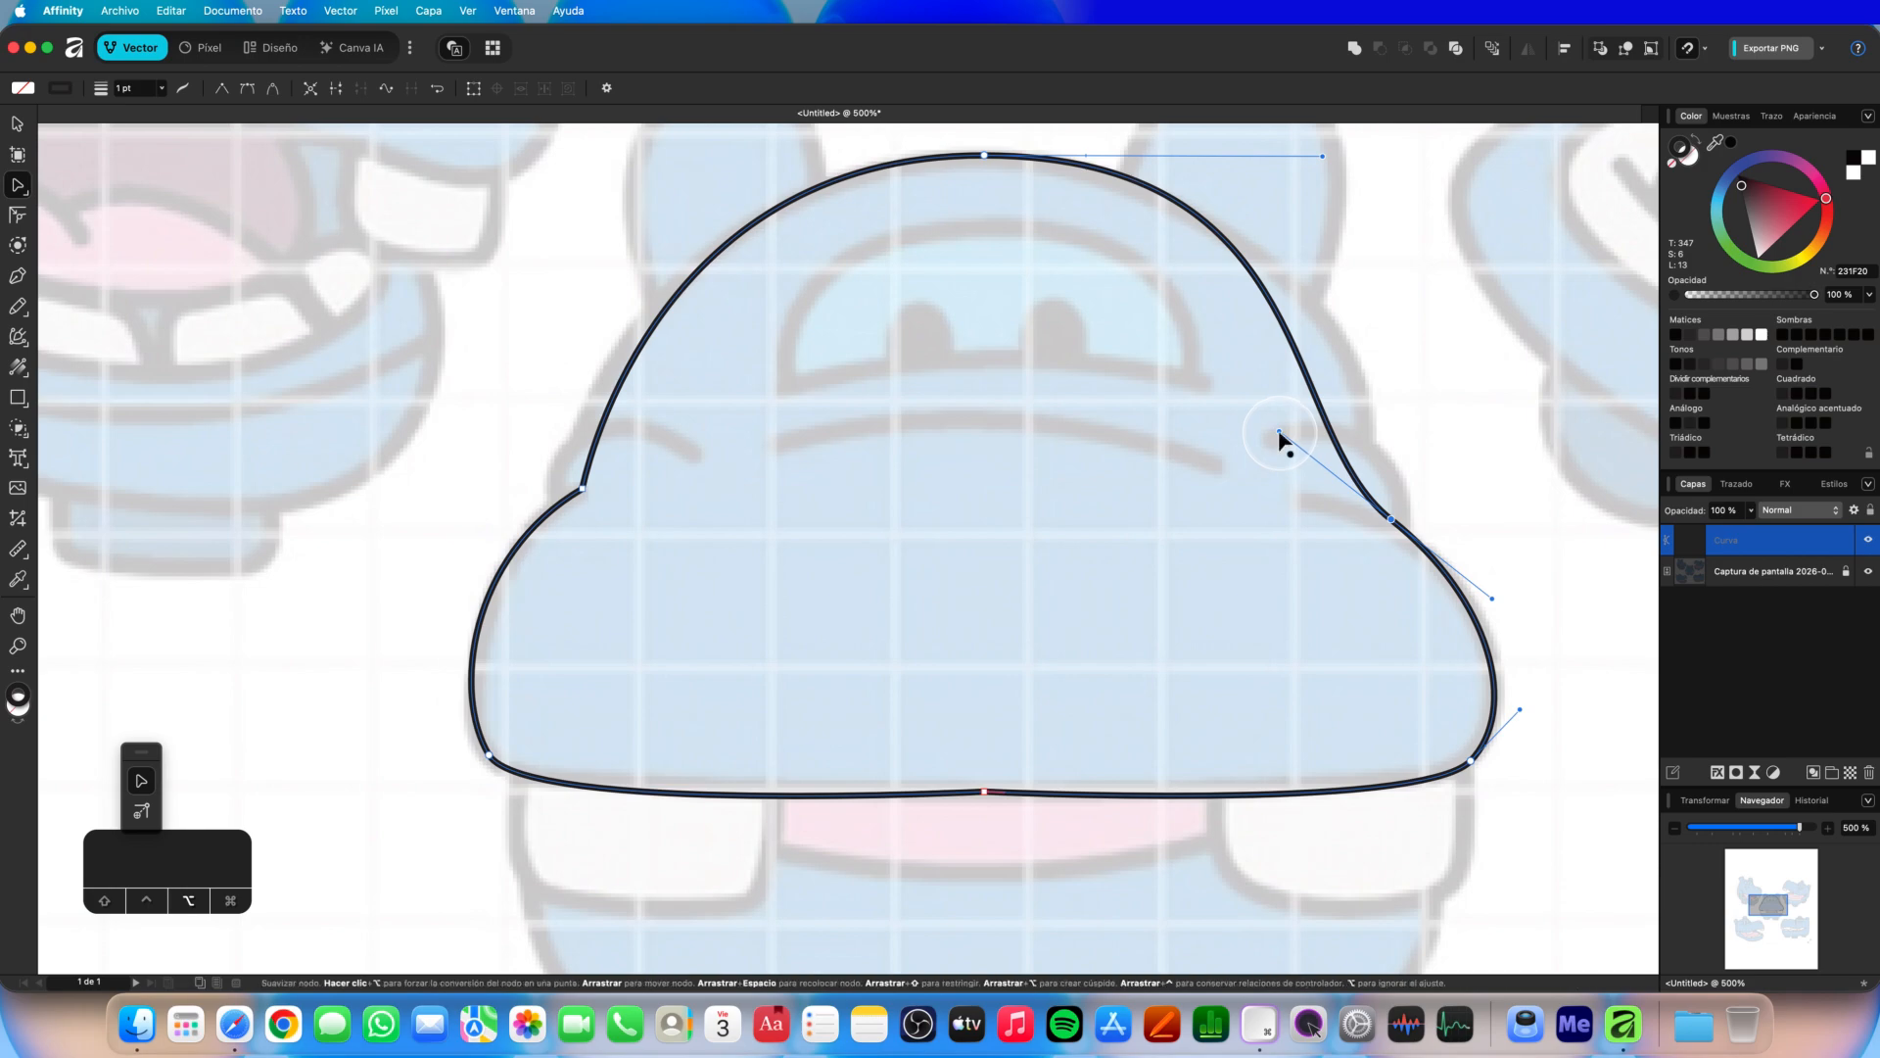
alt+click(1279, 432)
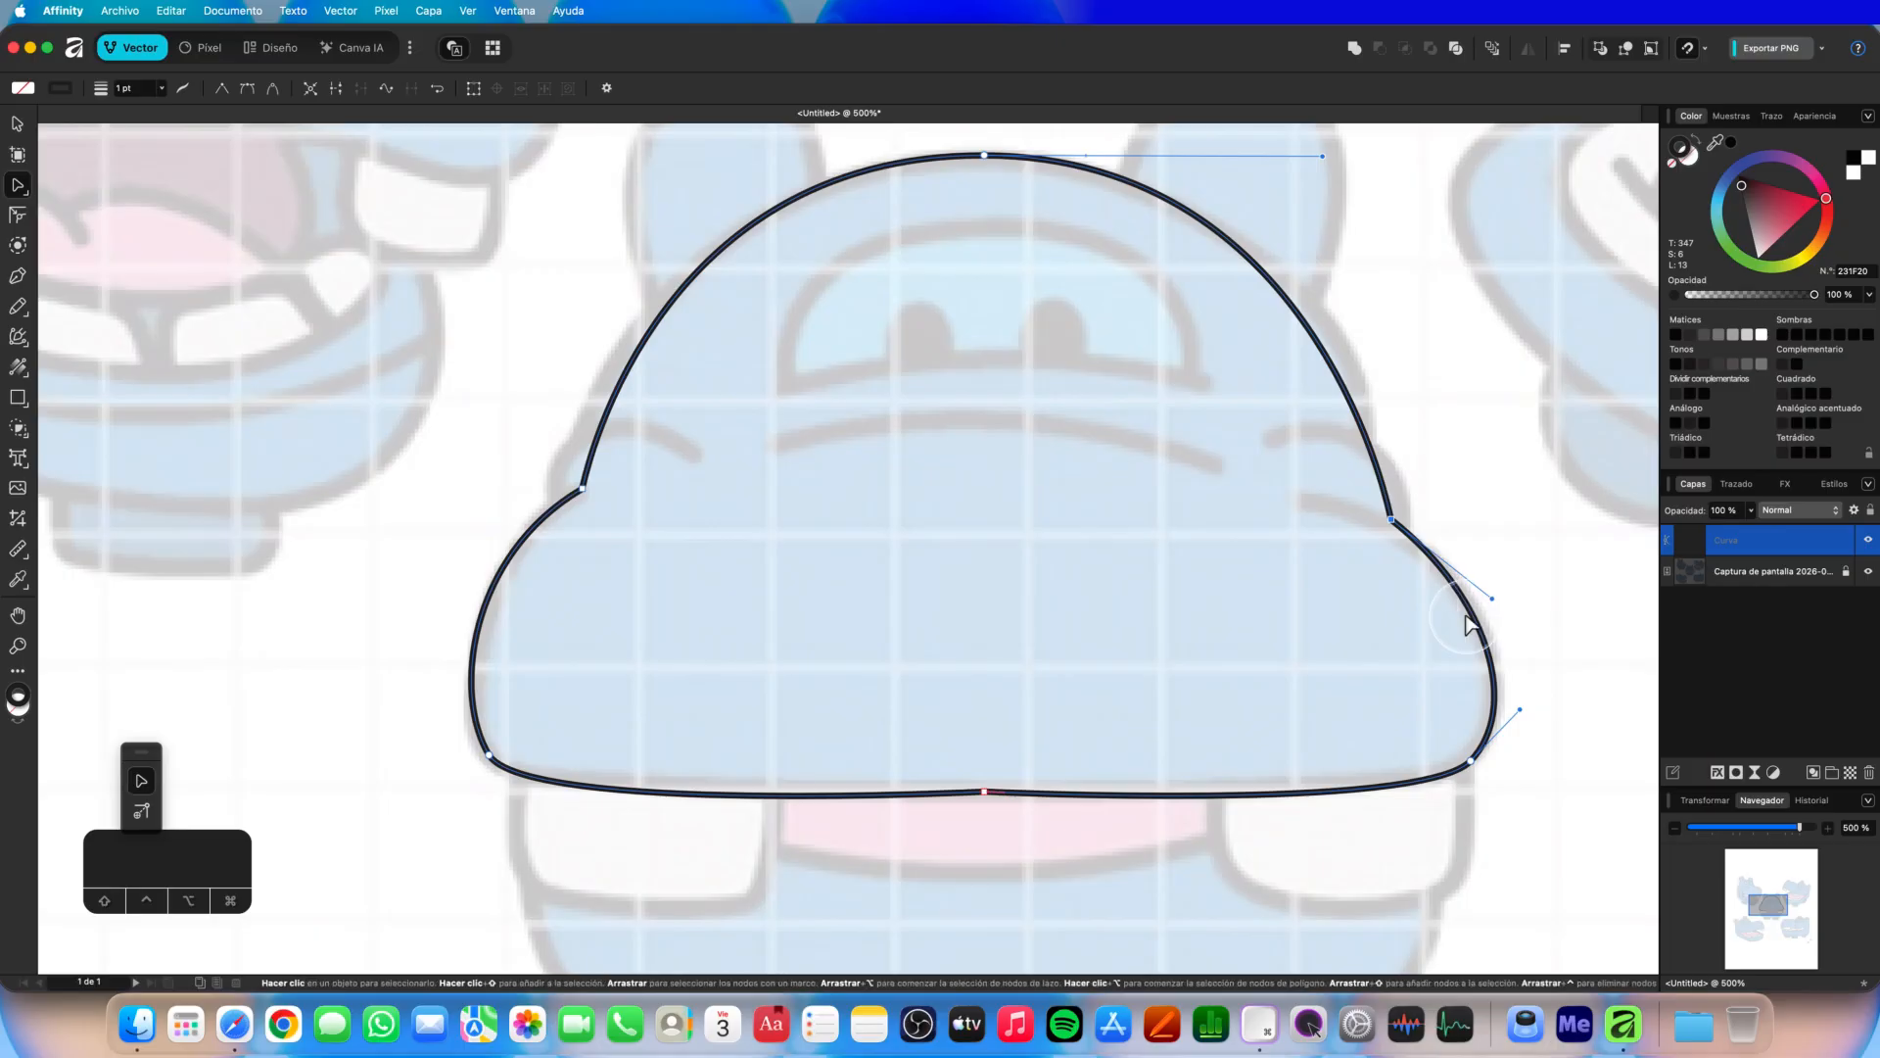
Flatten the outline's bottom edge by shortening the lower handles of both cheek corners, and move the upper left cheek node slightly outward.
click(983, 791)
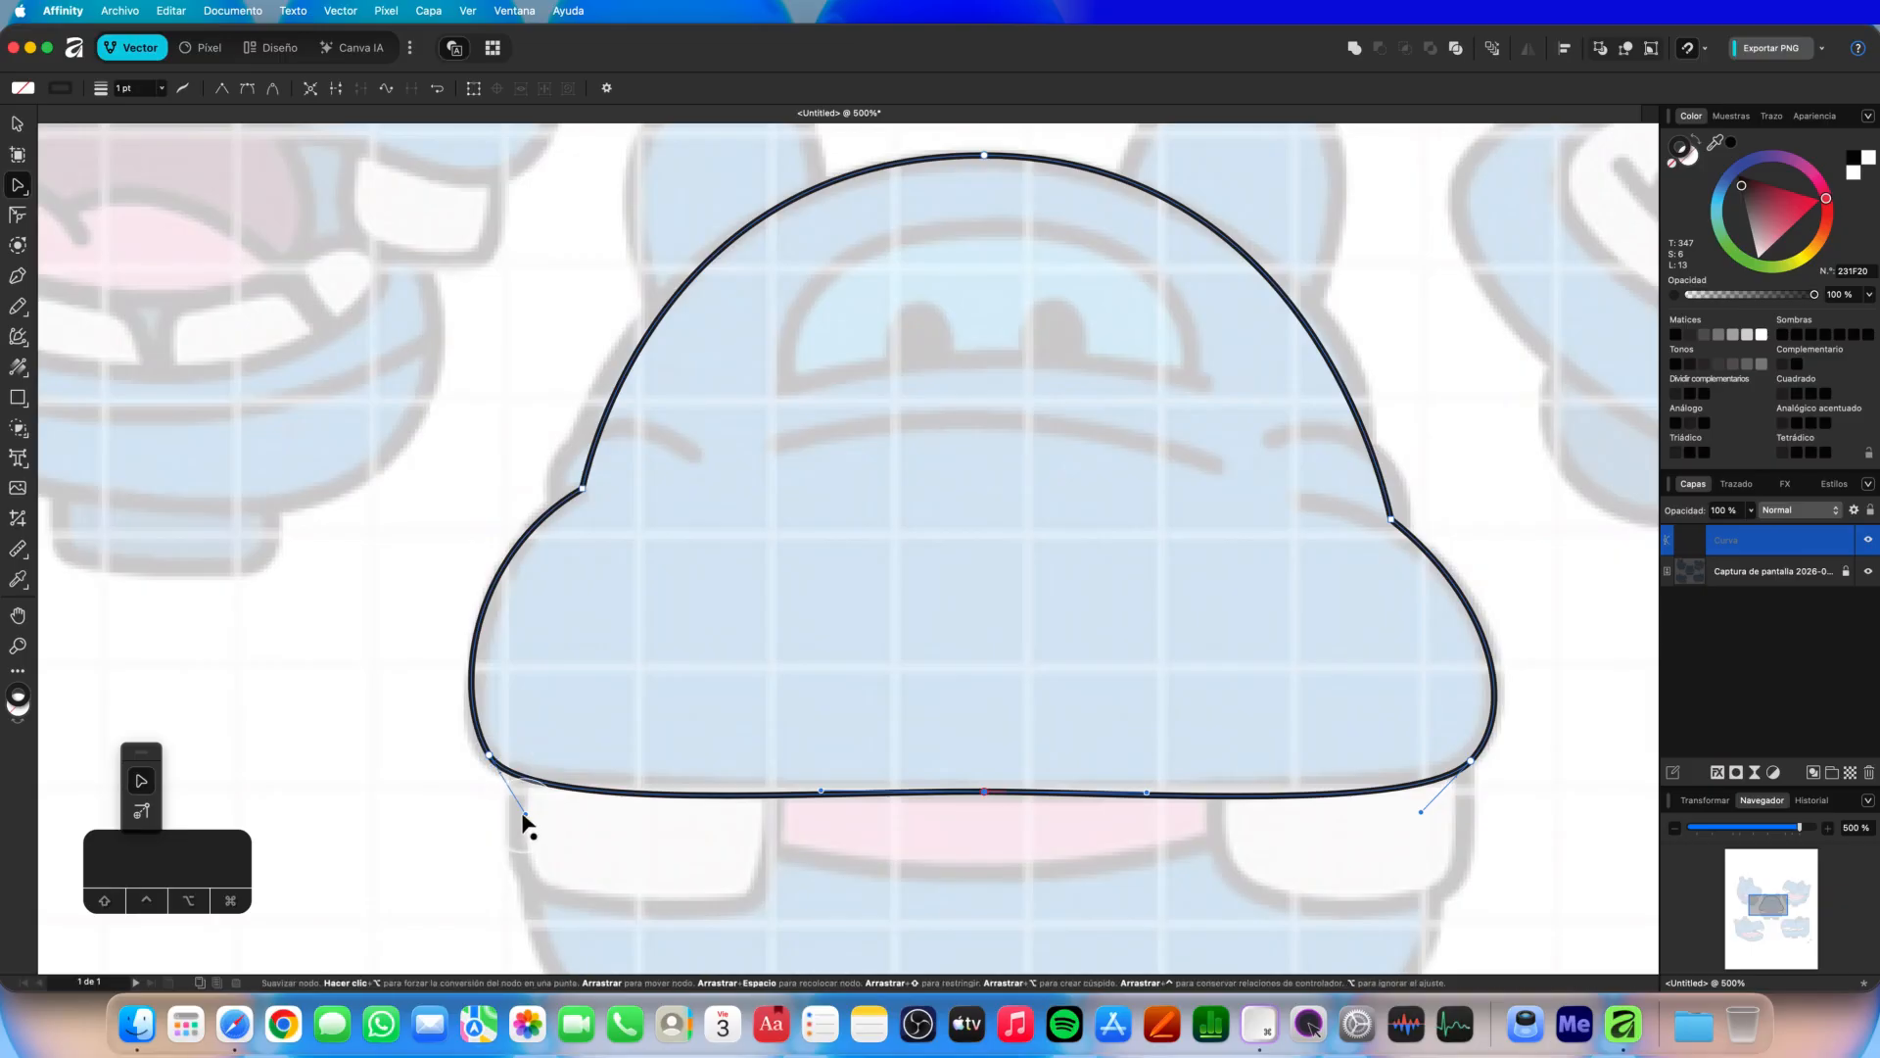
drag(525, 816, 512, 791)
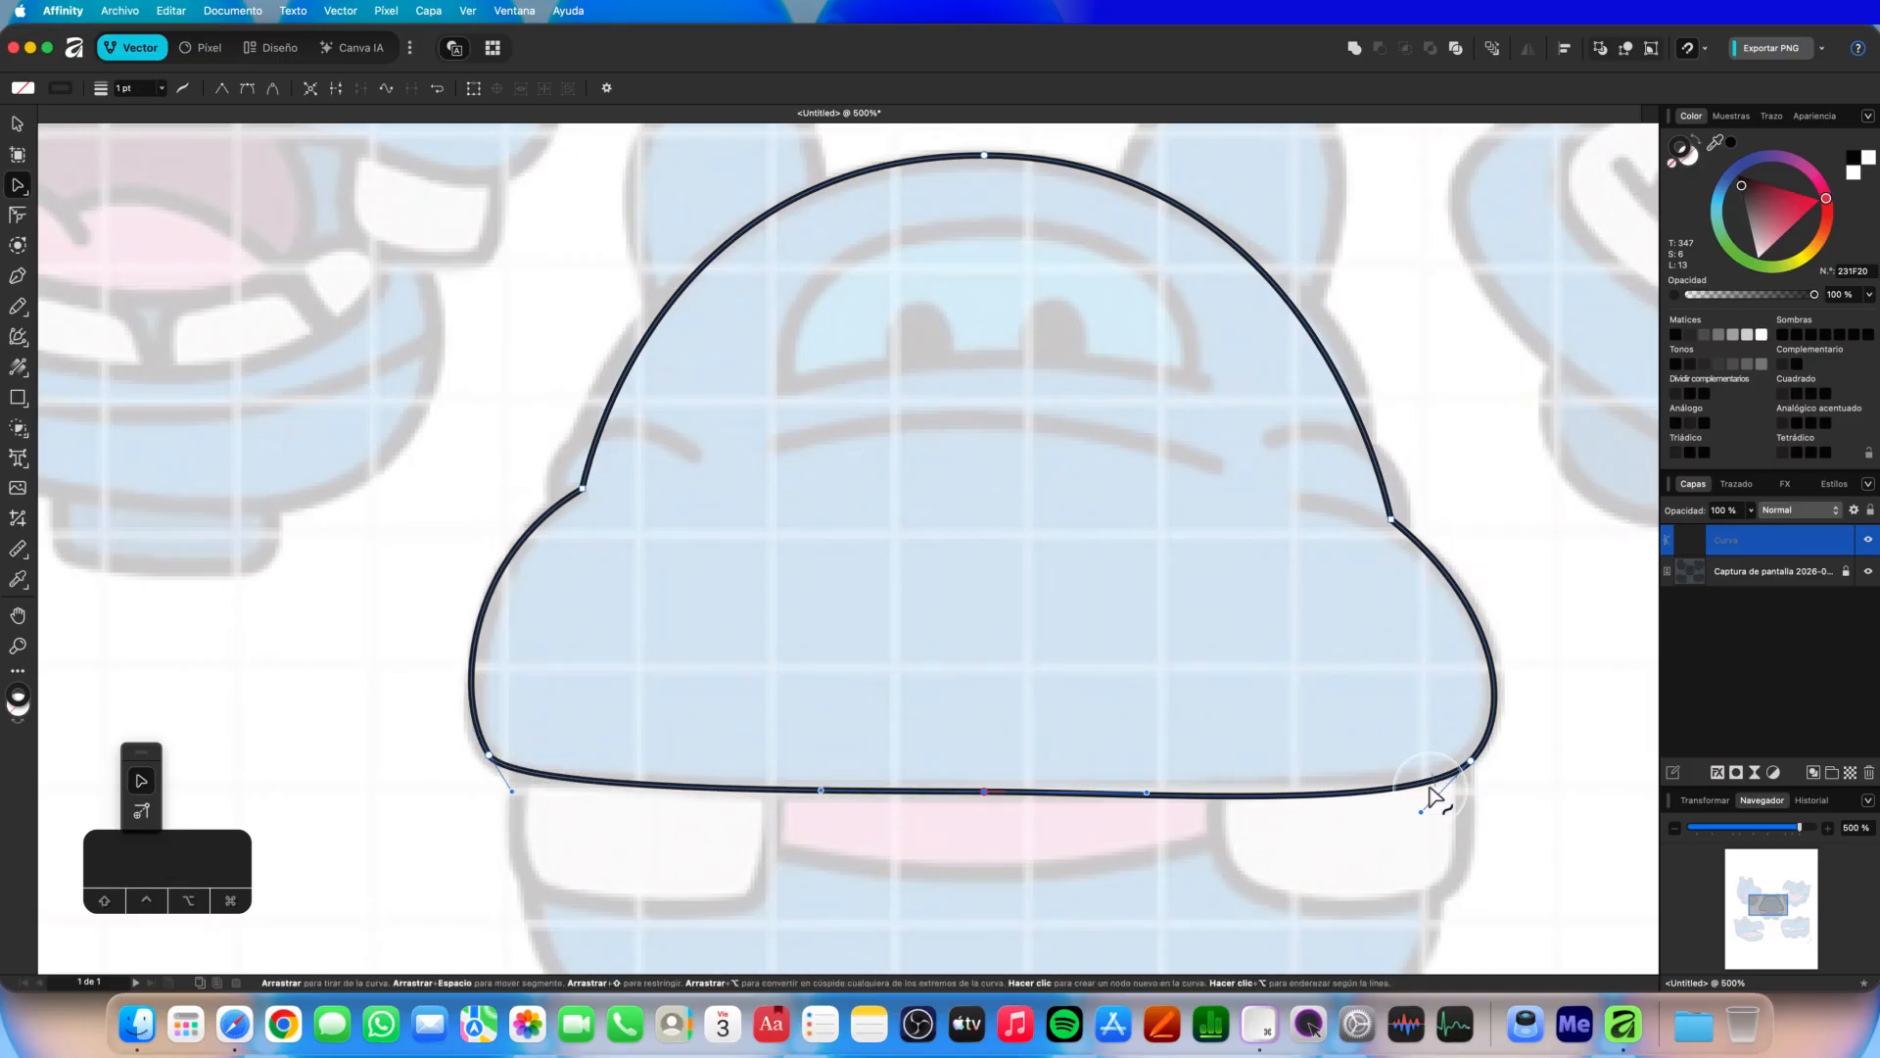
drag(1421, 812, 1433, 794)
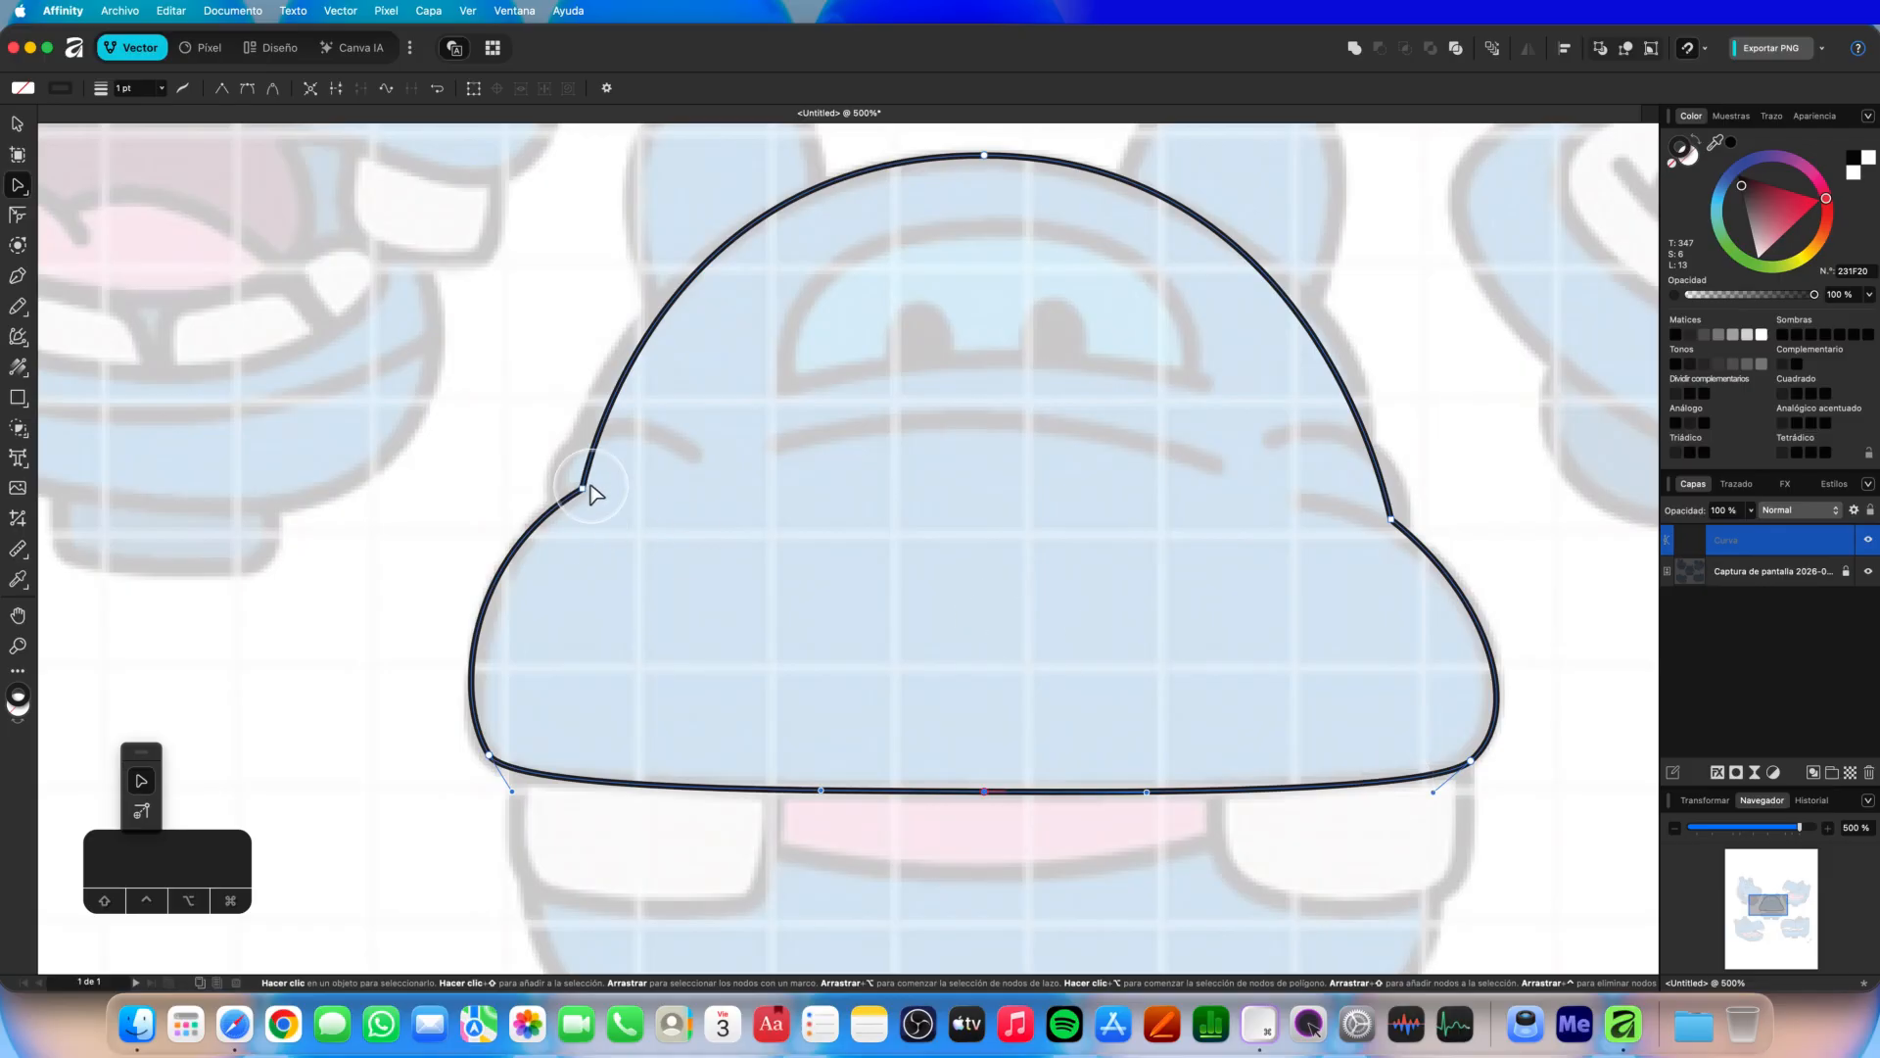
drag(583, 488, 565, 488)
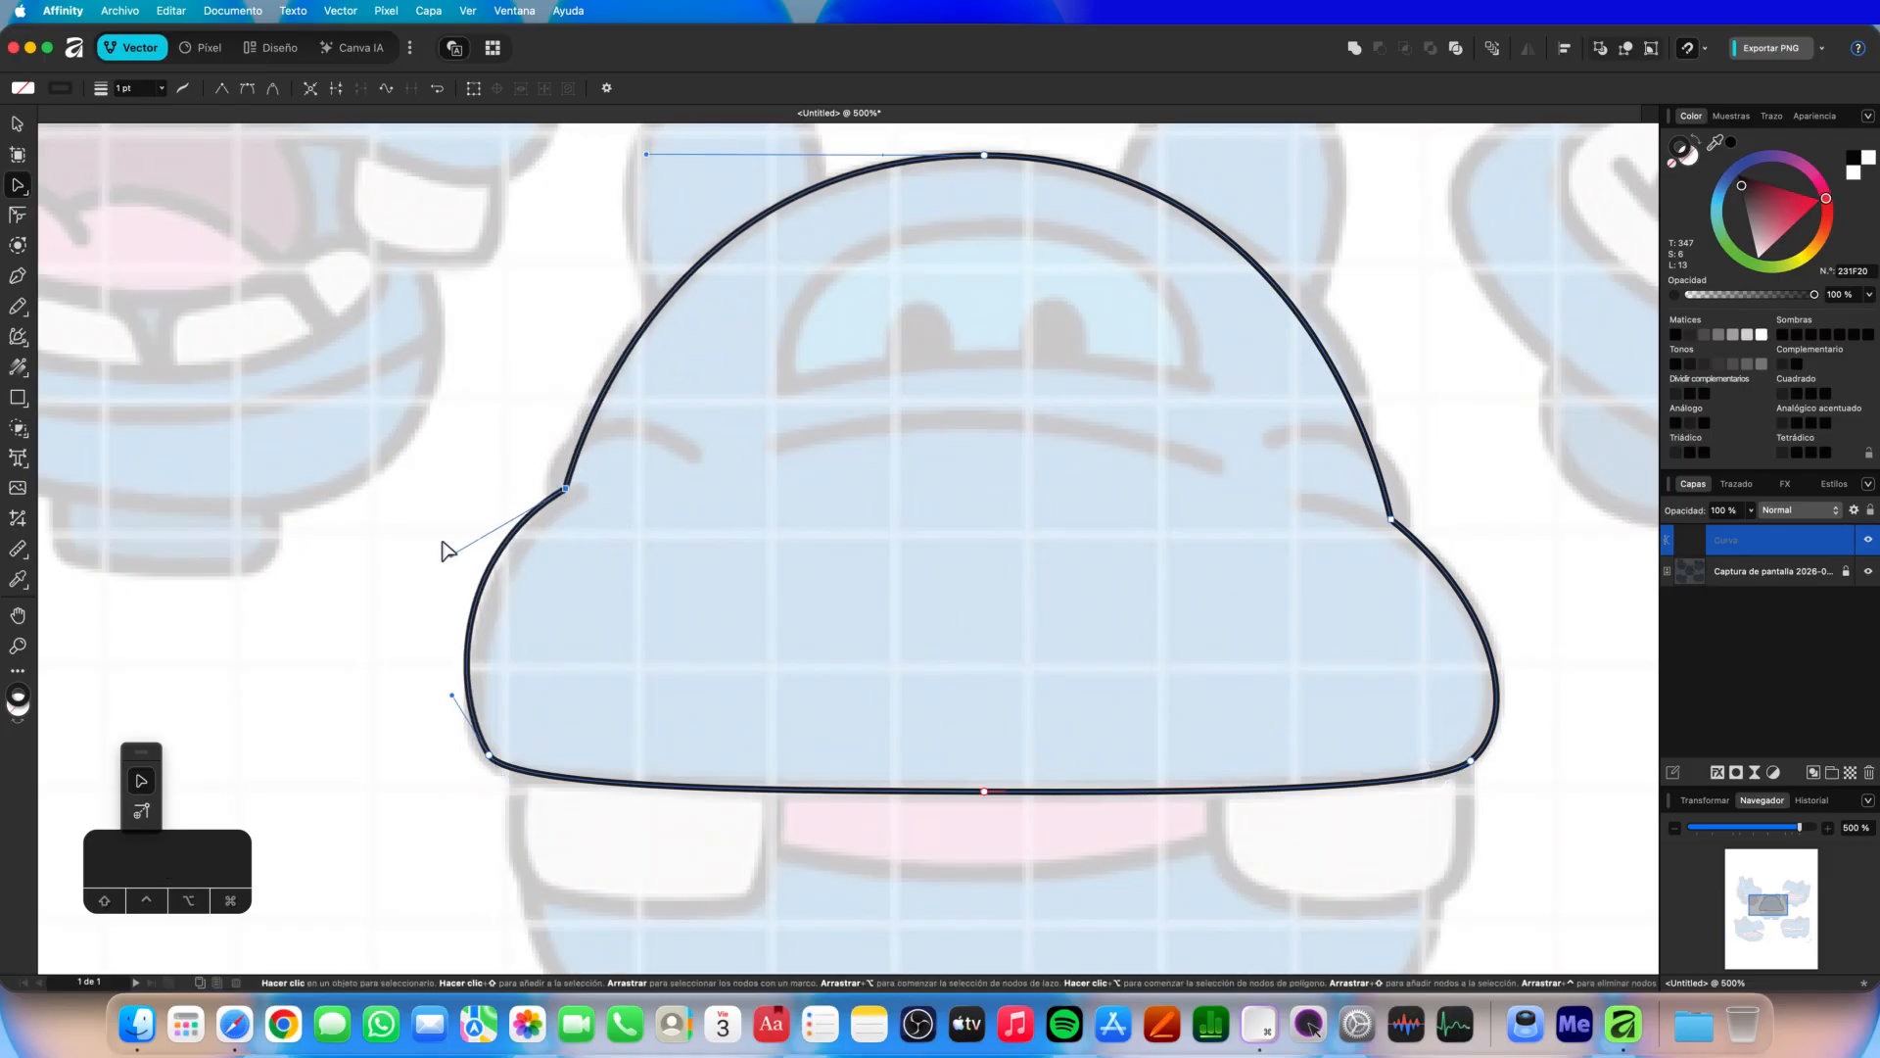
Refine the head outline's left cheek by pulling its upper handle inward and lowering the node where the head meets the cheek.
drag(453, 556, 467, 558)
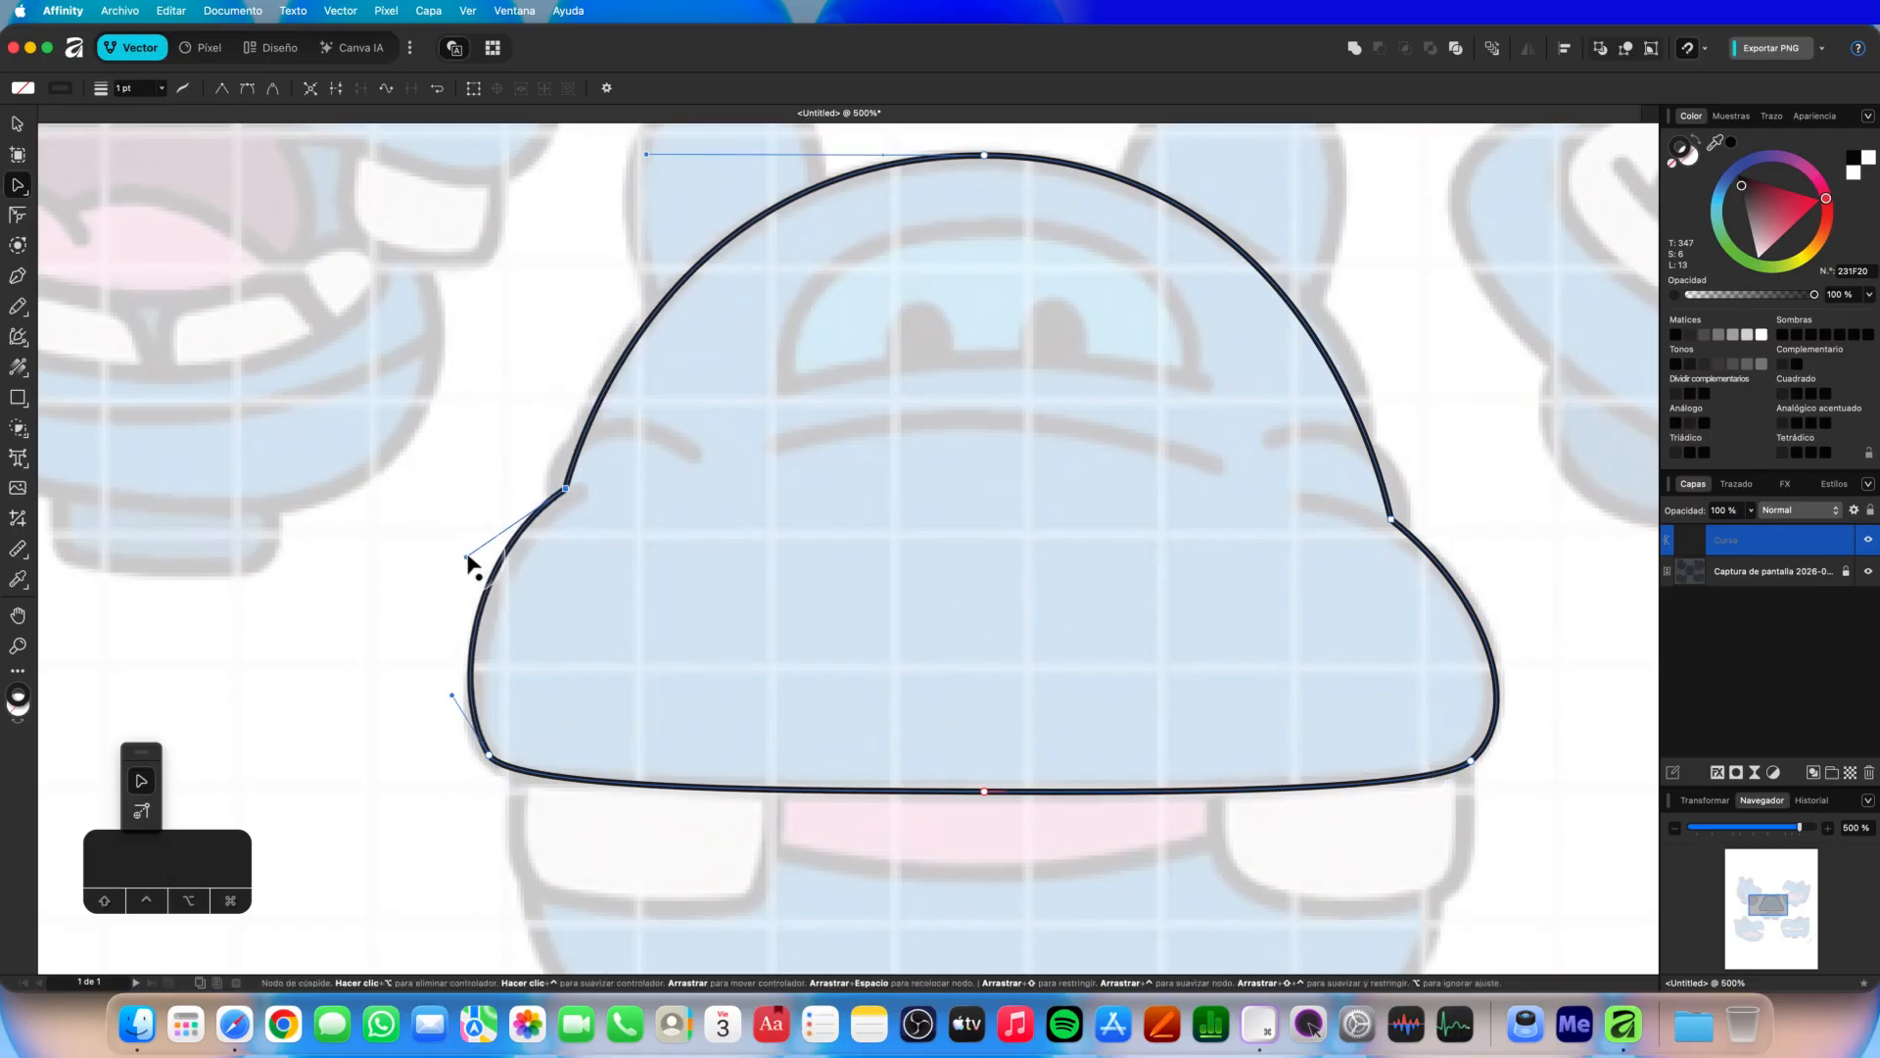
drag(565, 488, 570, 499)
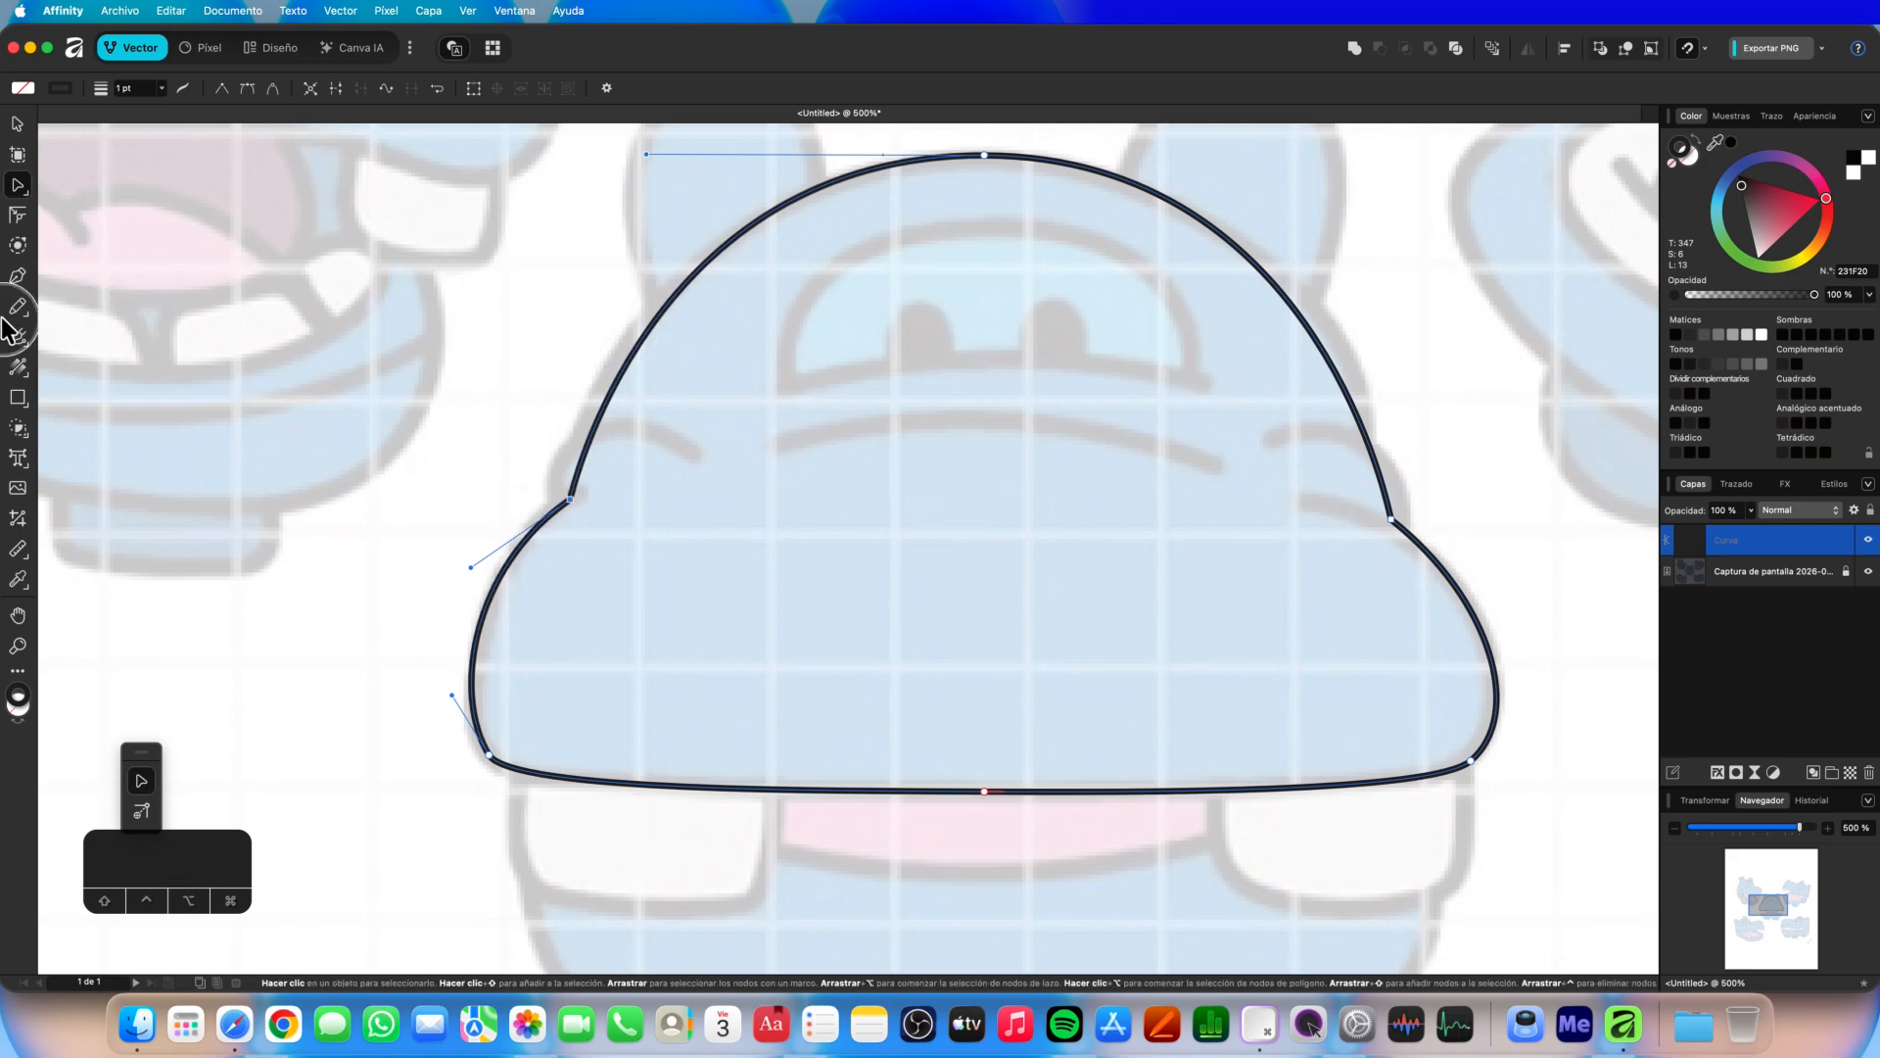
Trace the eye area as a closed Pen tool shape with a gently arched lower edge and a domed top.
click(19, 278)
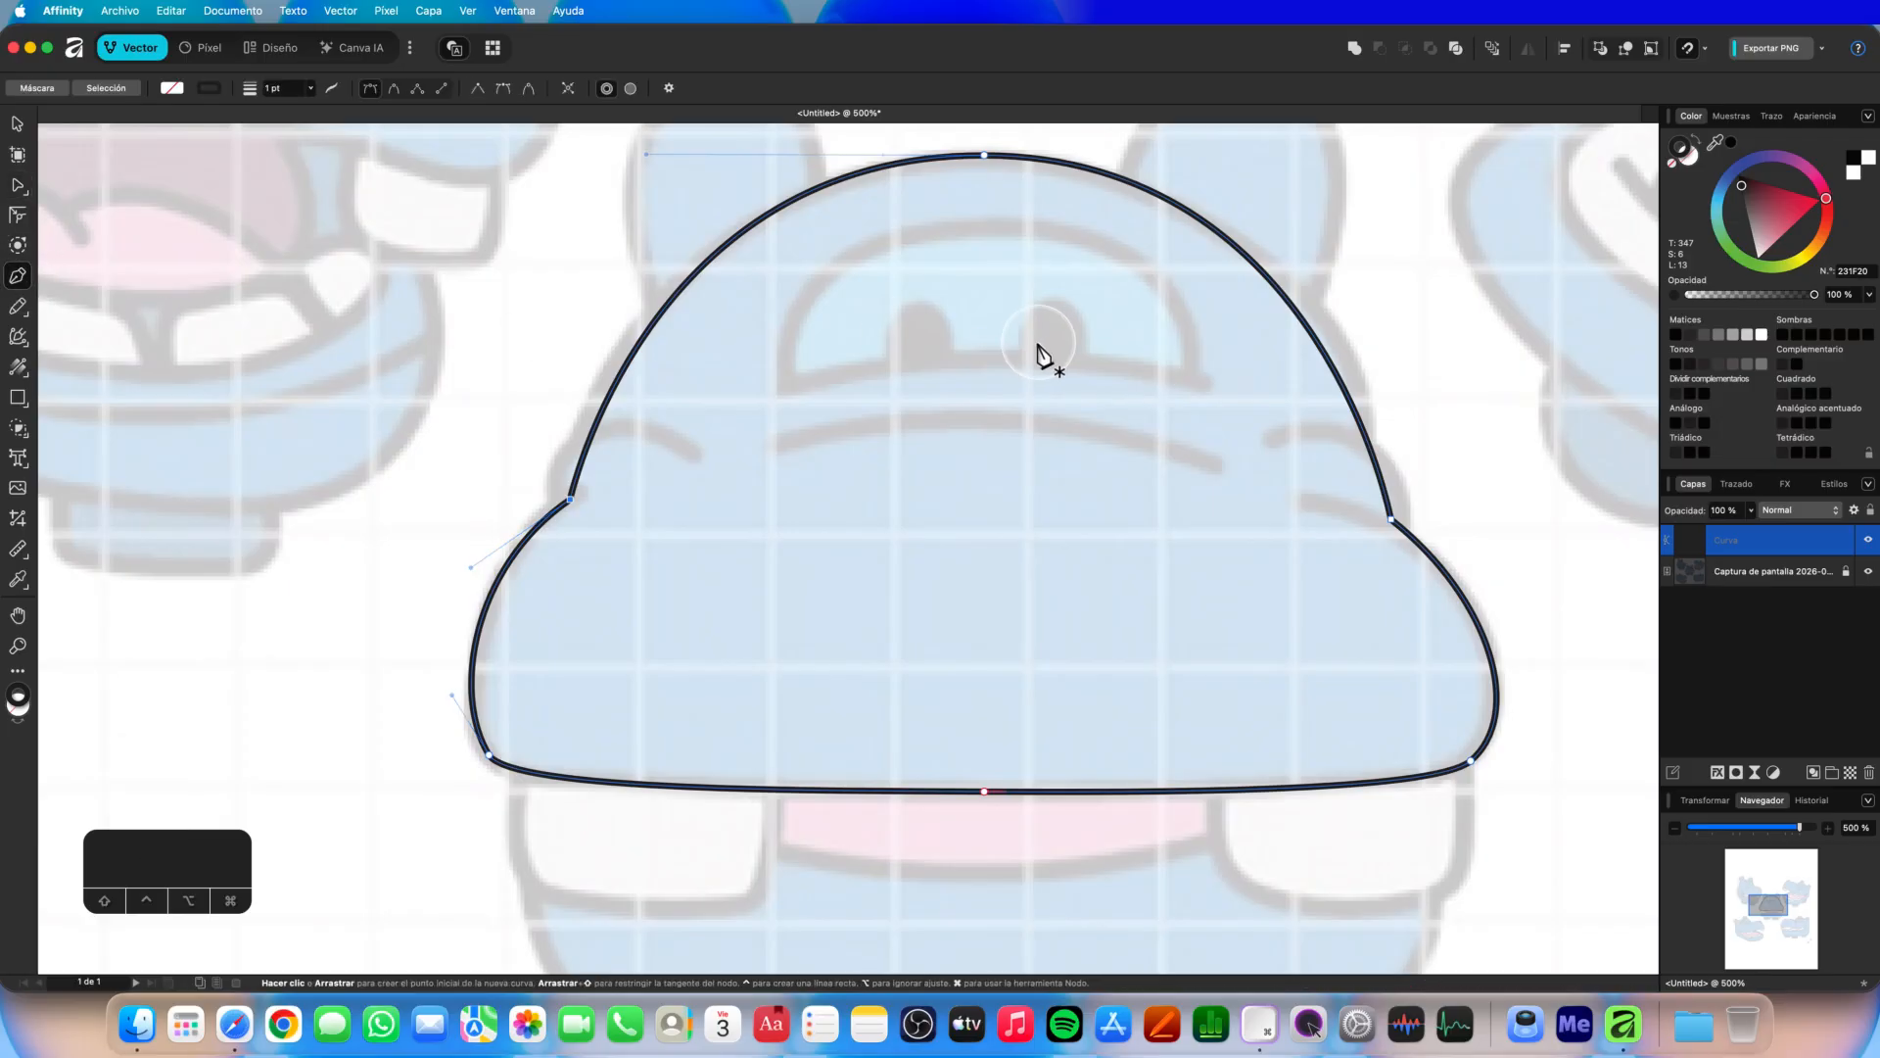
click(785, 382)
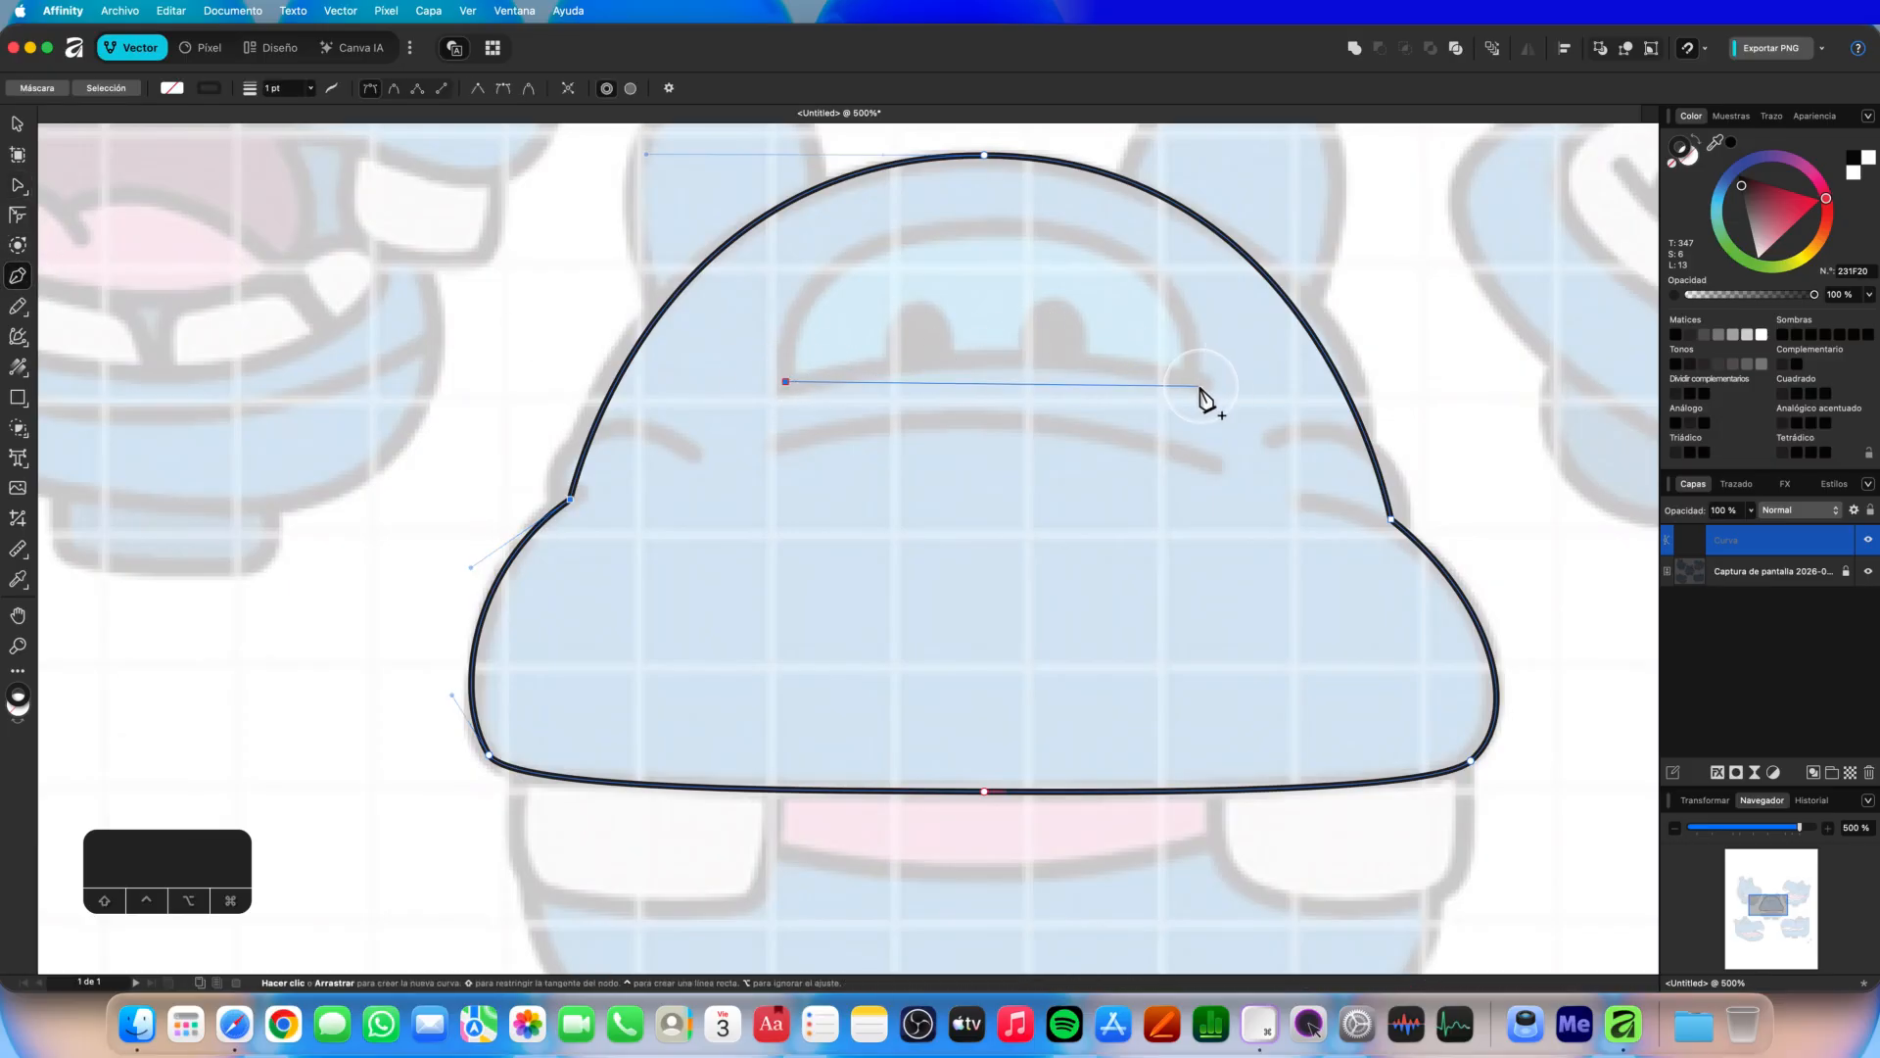
drag(1207, 401, 1357, 441)
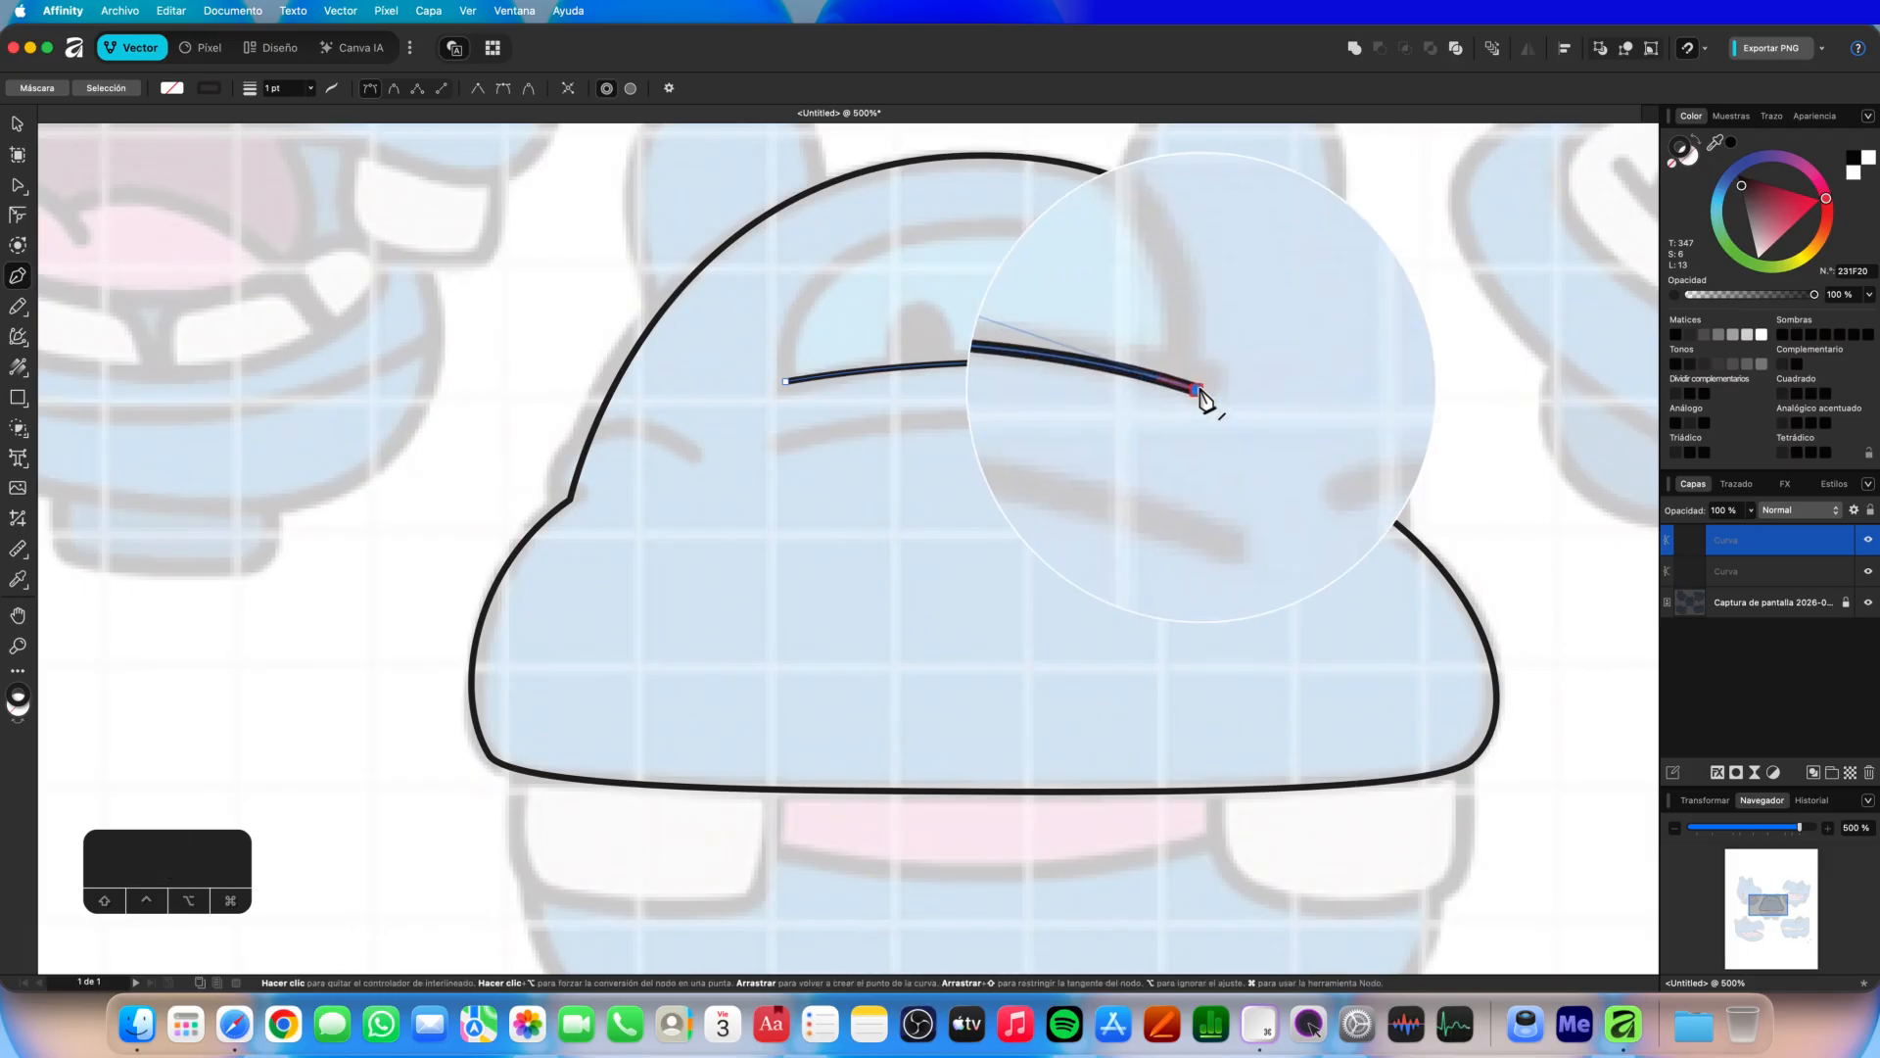
drag(1201, 388, 1194, 309)
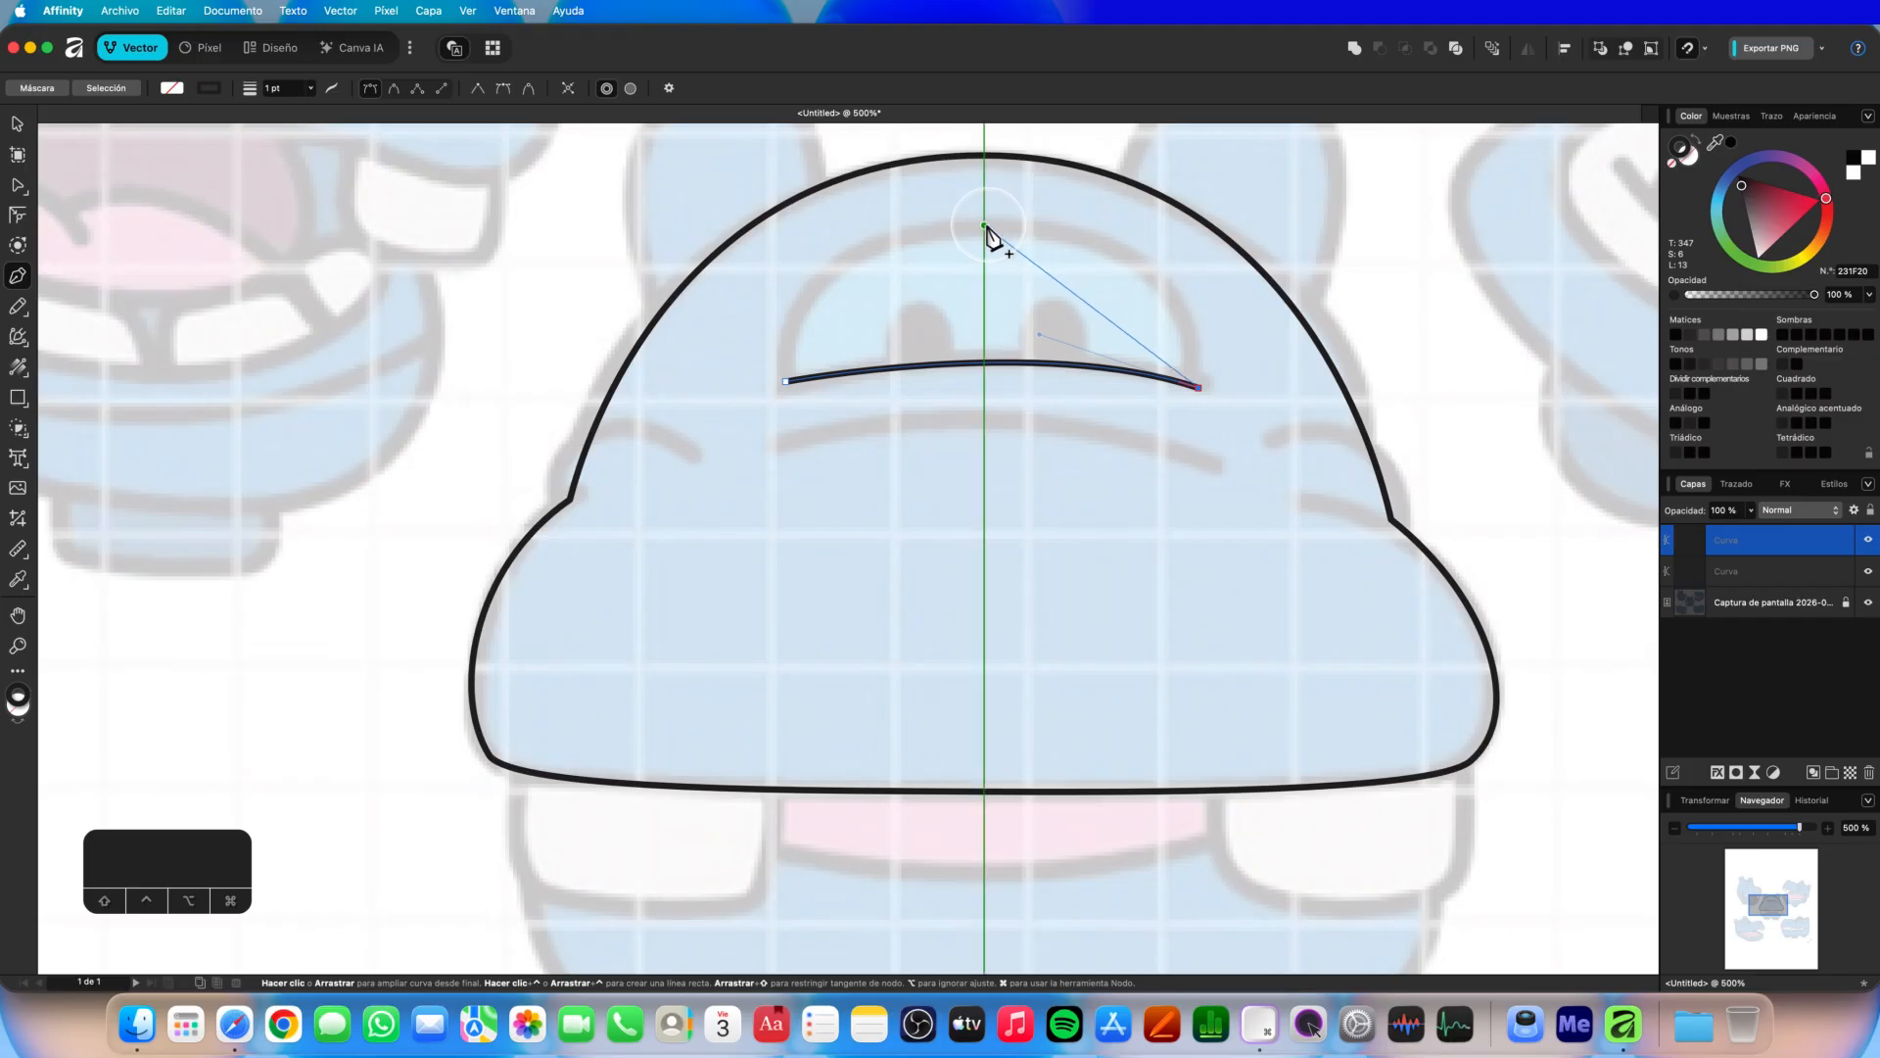
drag(984, 227, 764, 229)
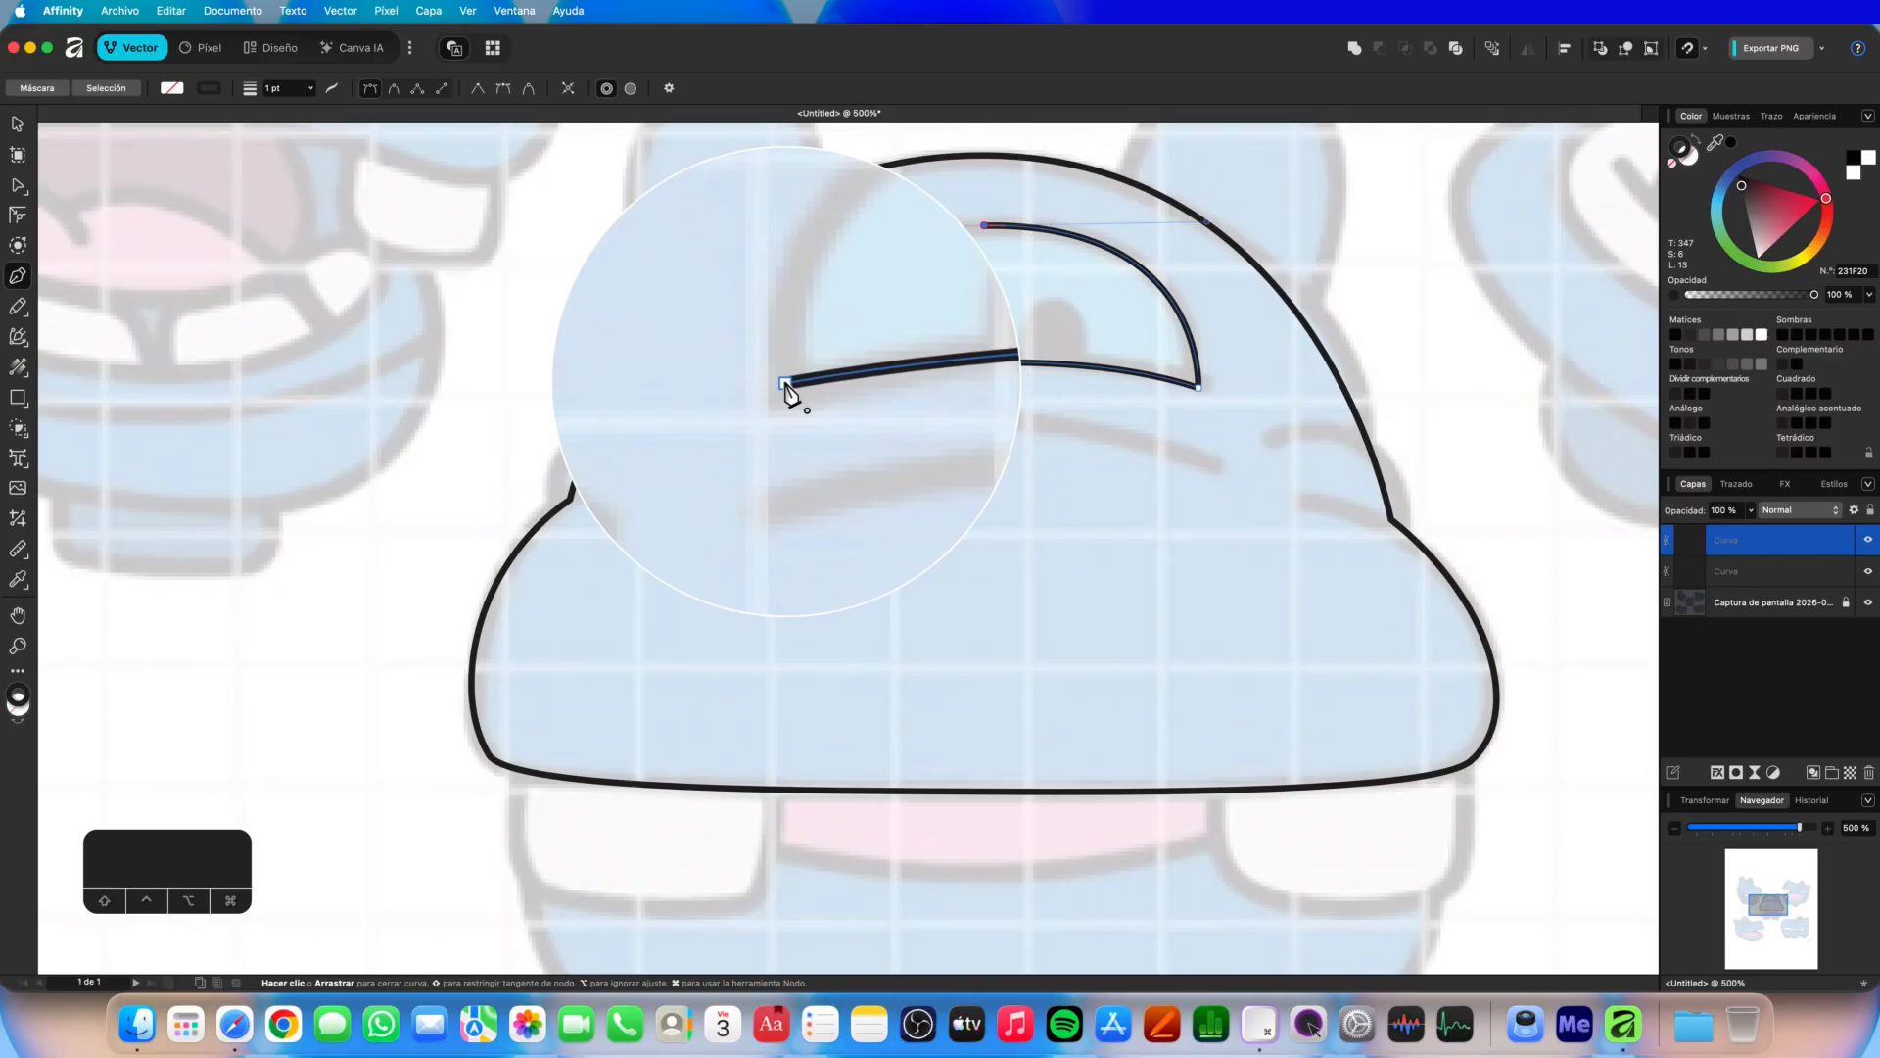
click(785, 385)
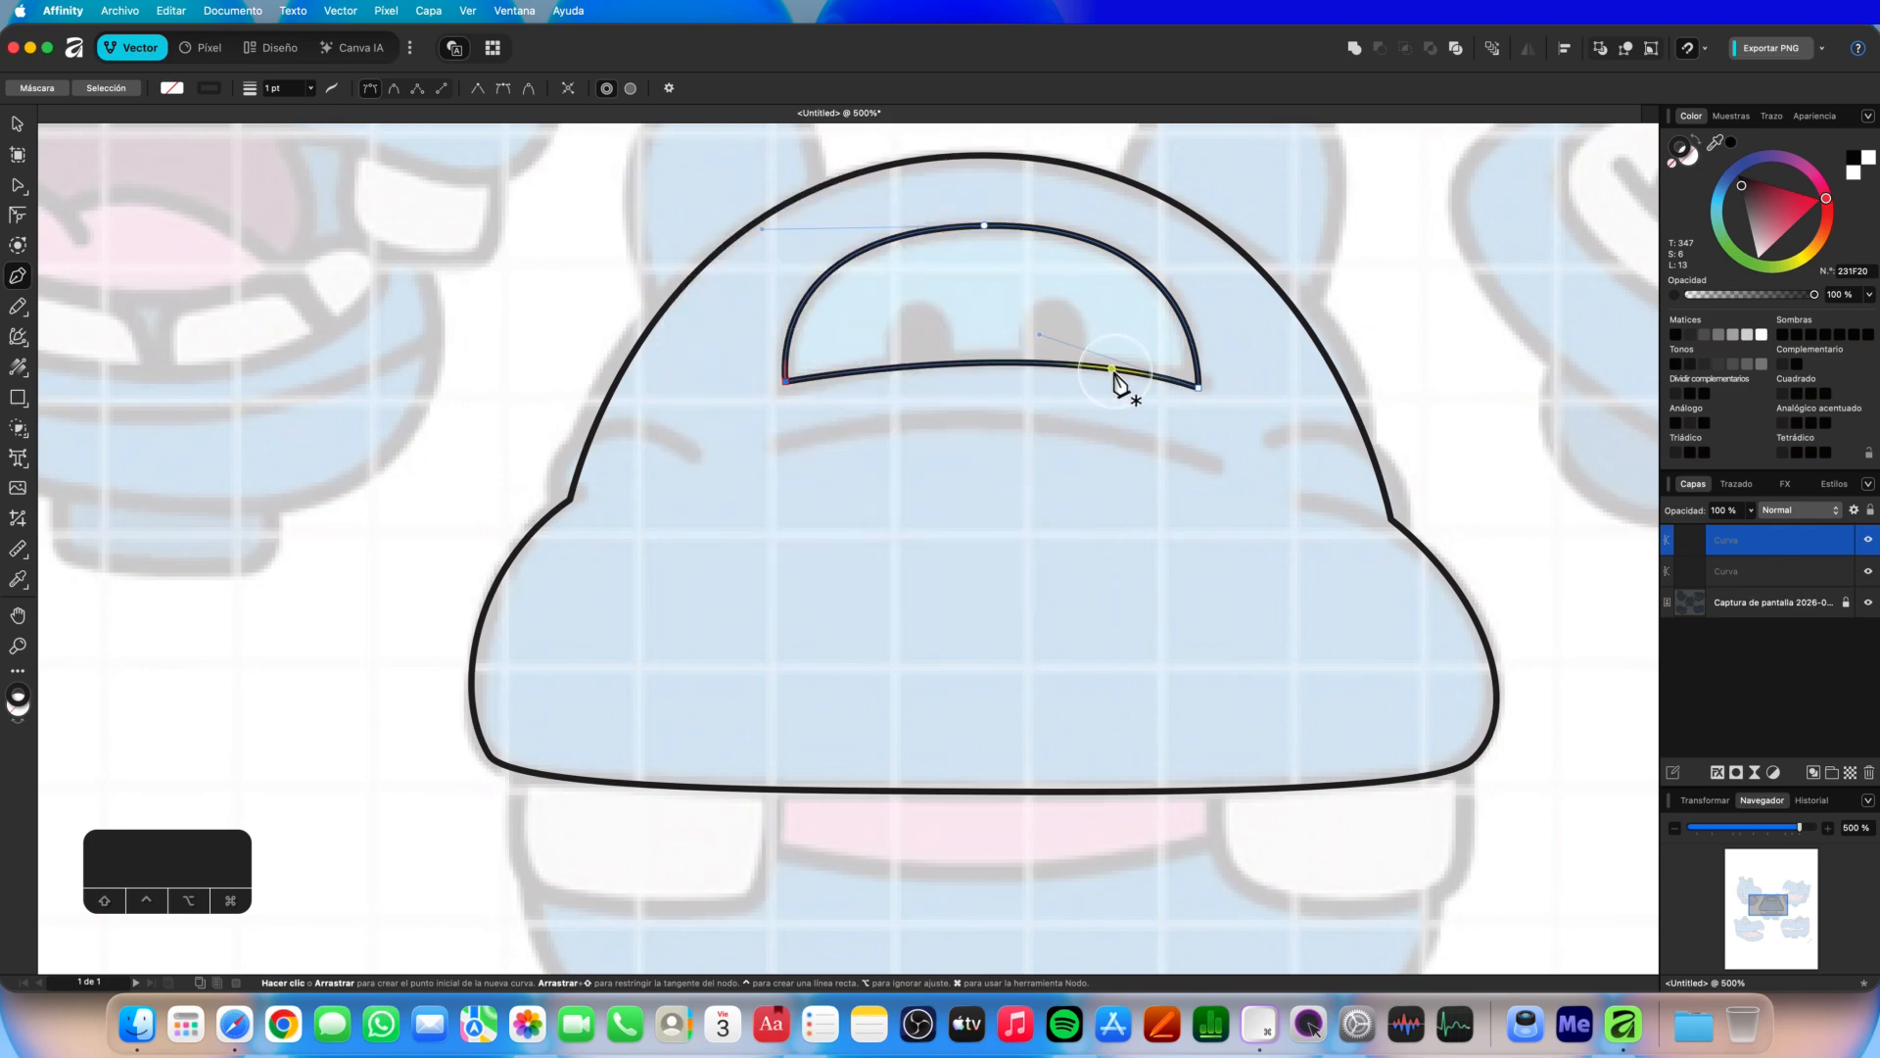
Trace the left ear as an open curve whose two ends overlap the head outline.
scroll(797, 460, down, 3)
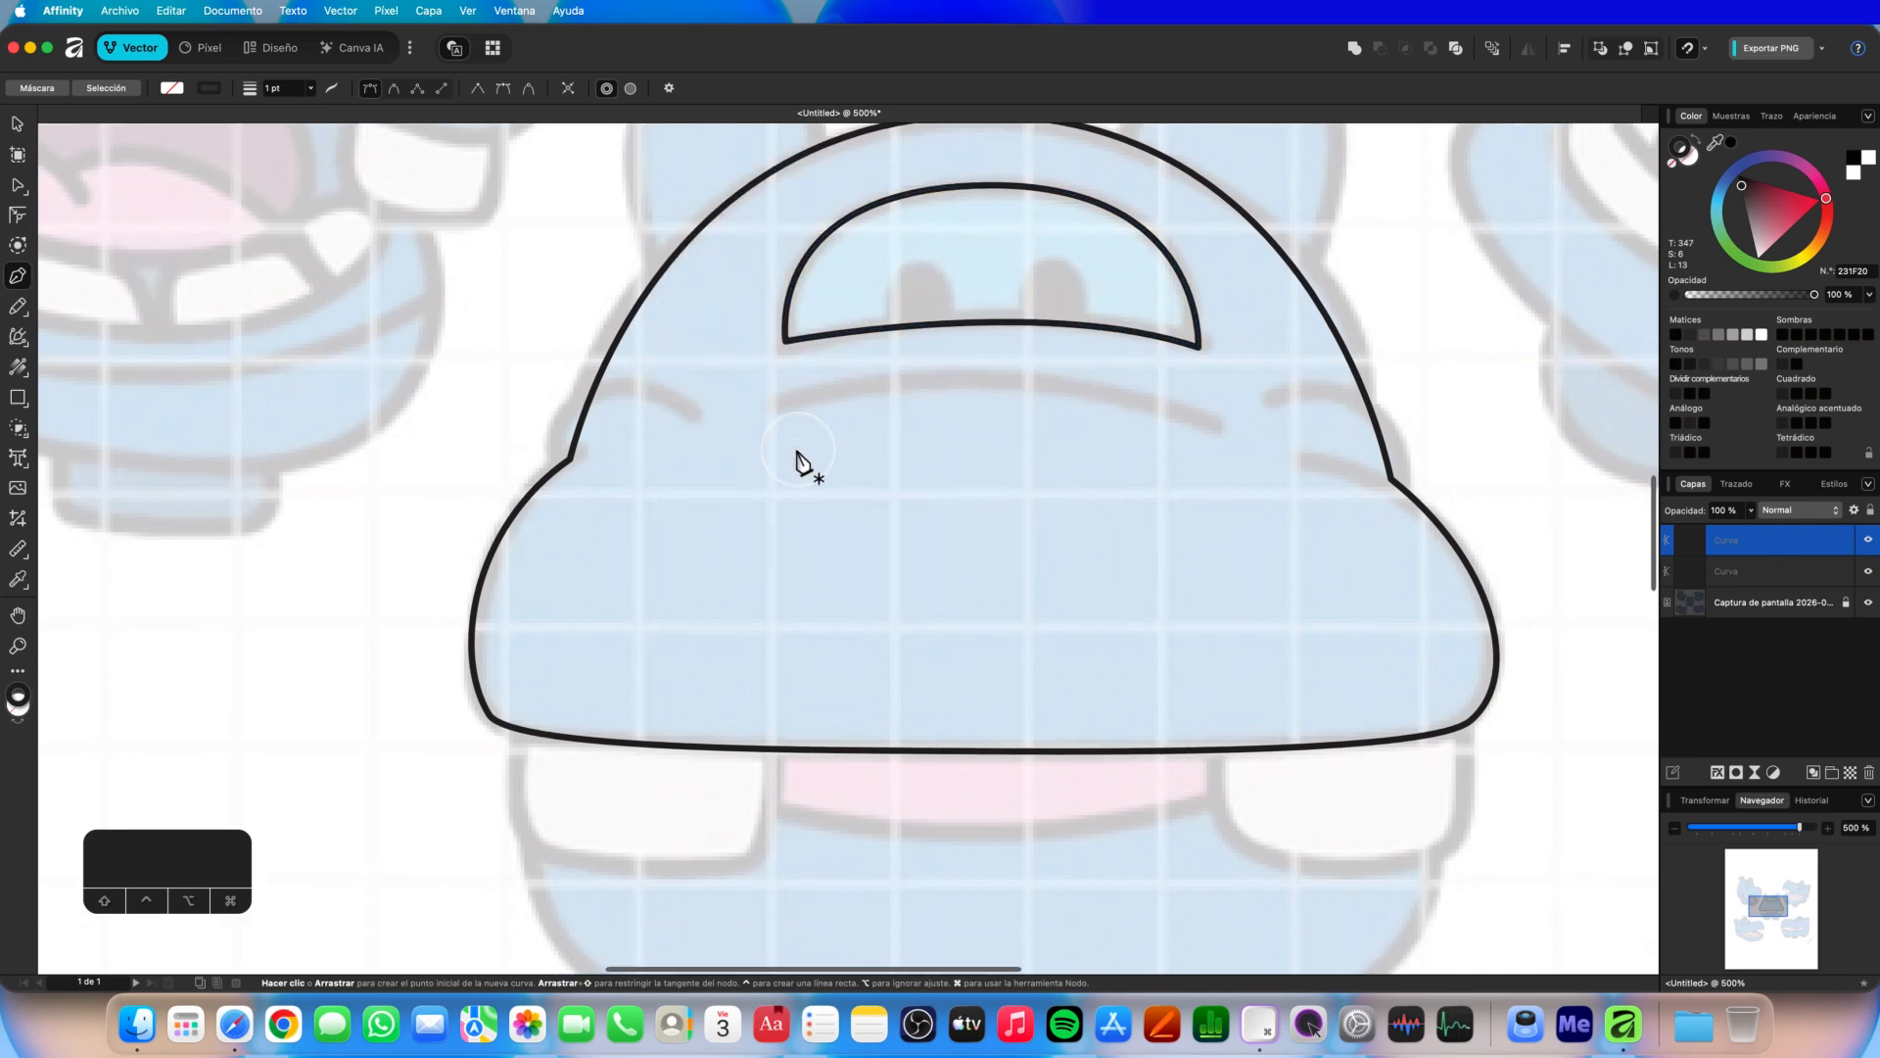
scroll(797, 460, up, 6)
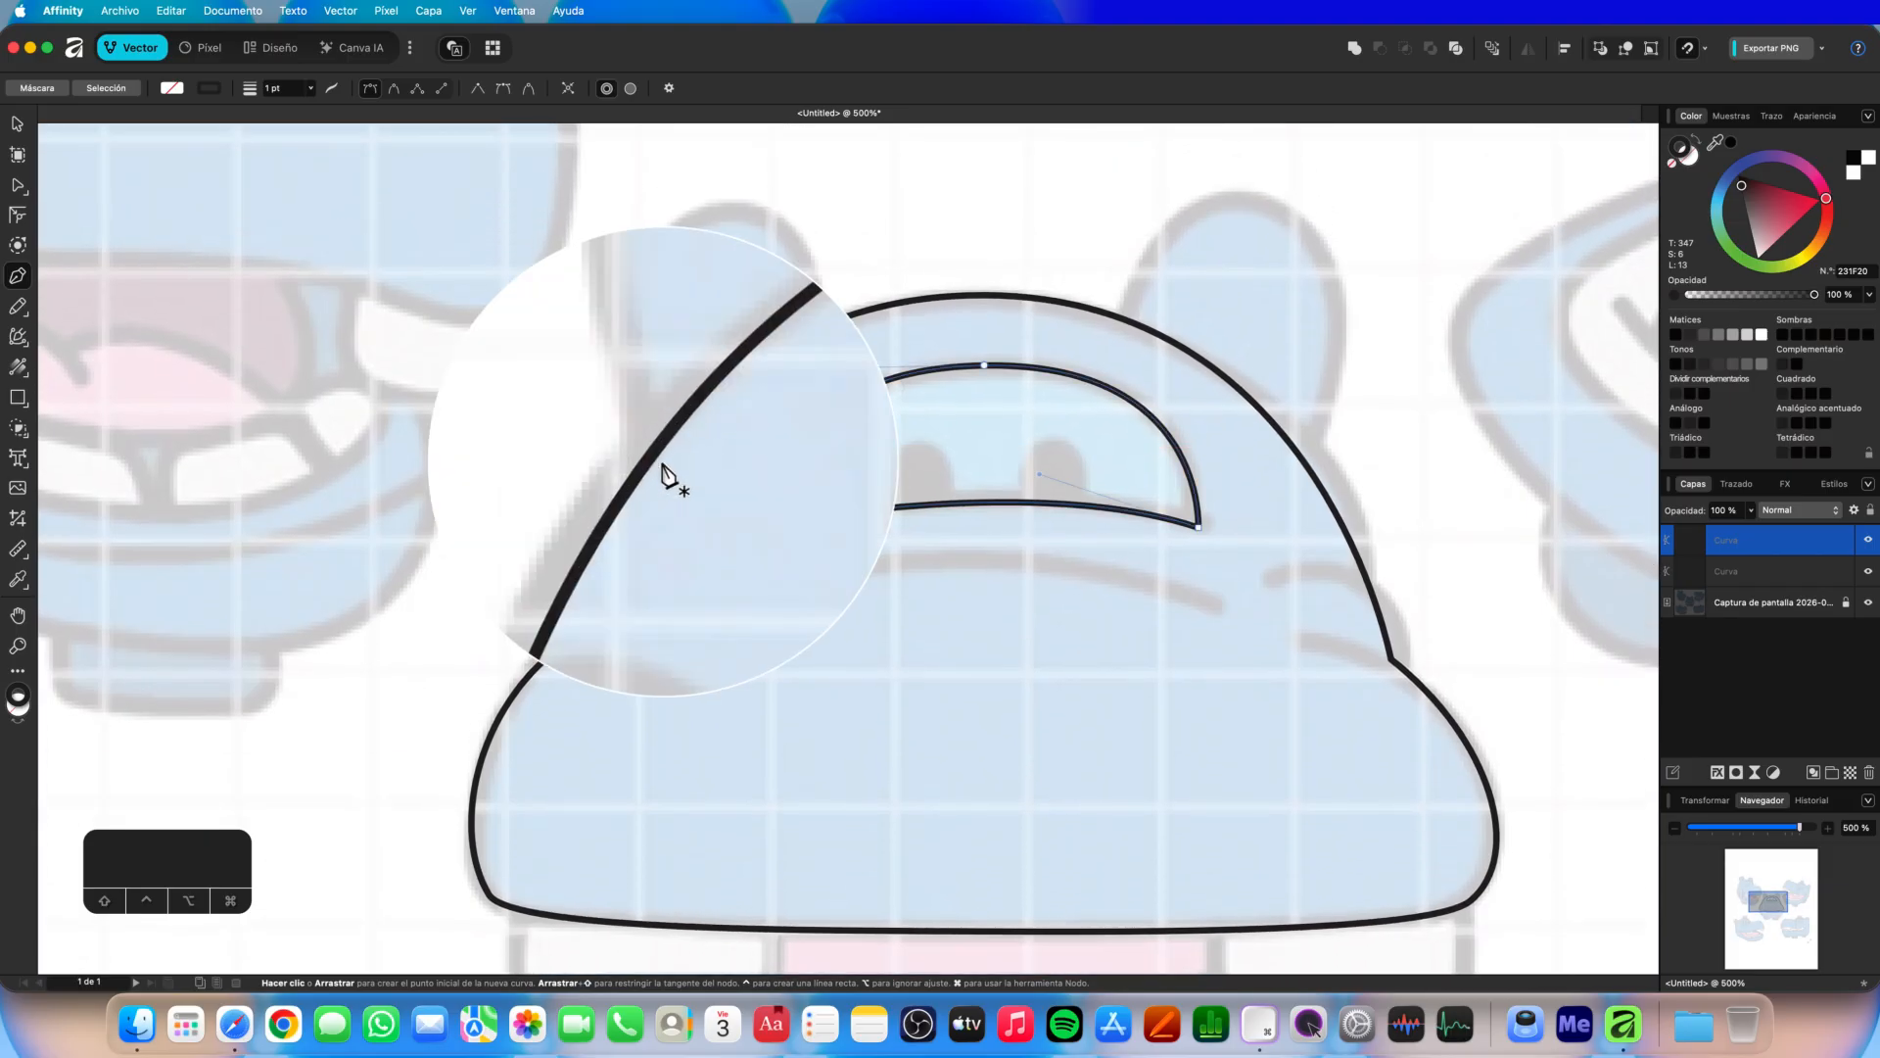
click(665, 467)
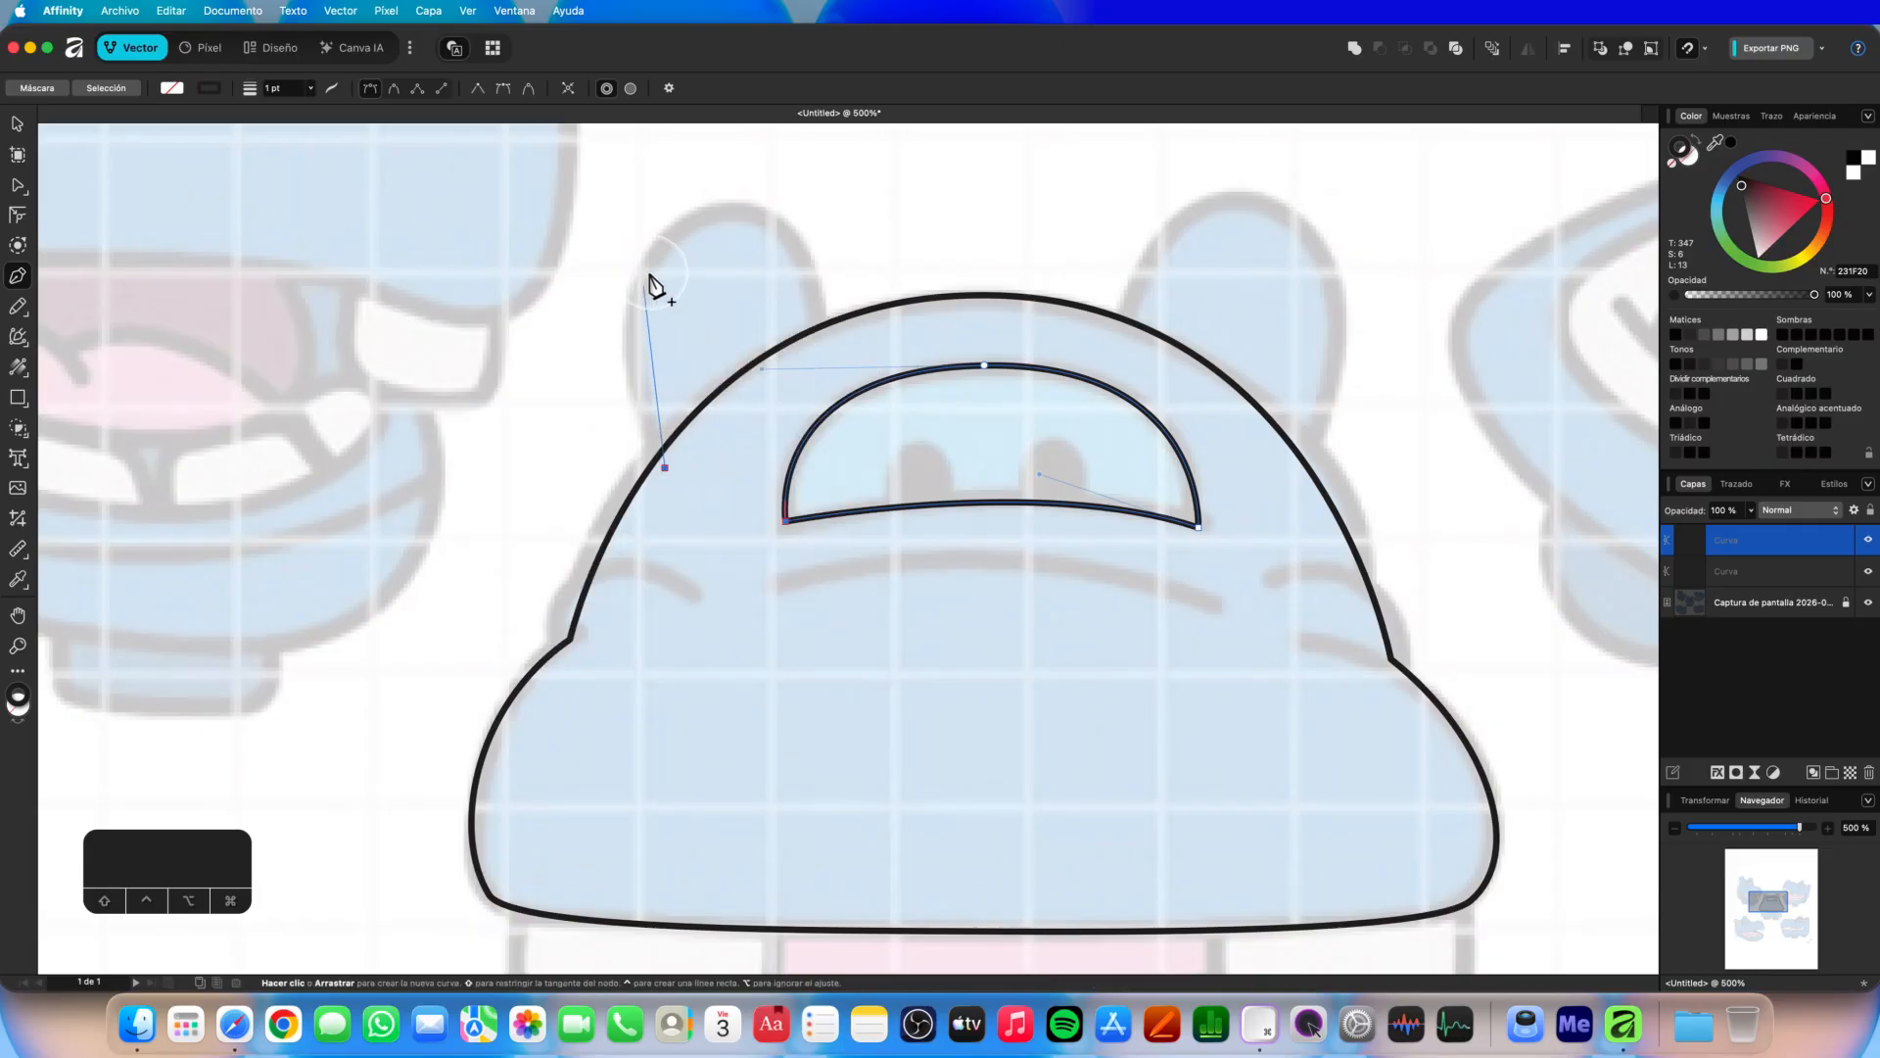
drag(713, 212, 843, 173)
click(820, 377)
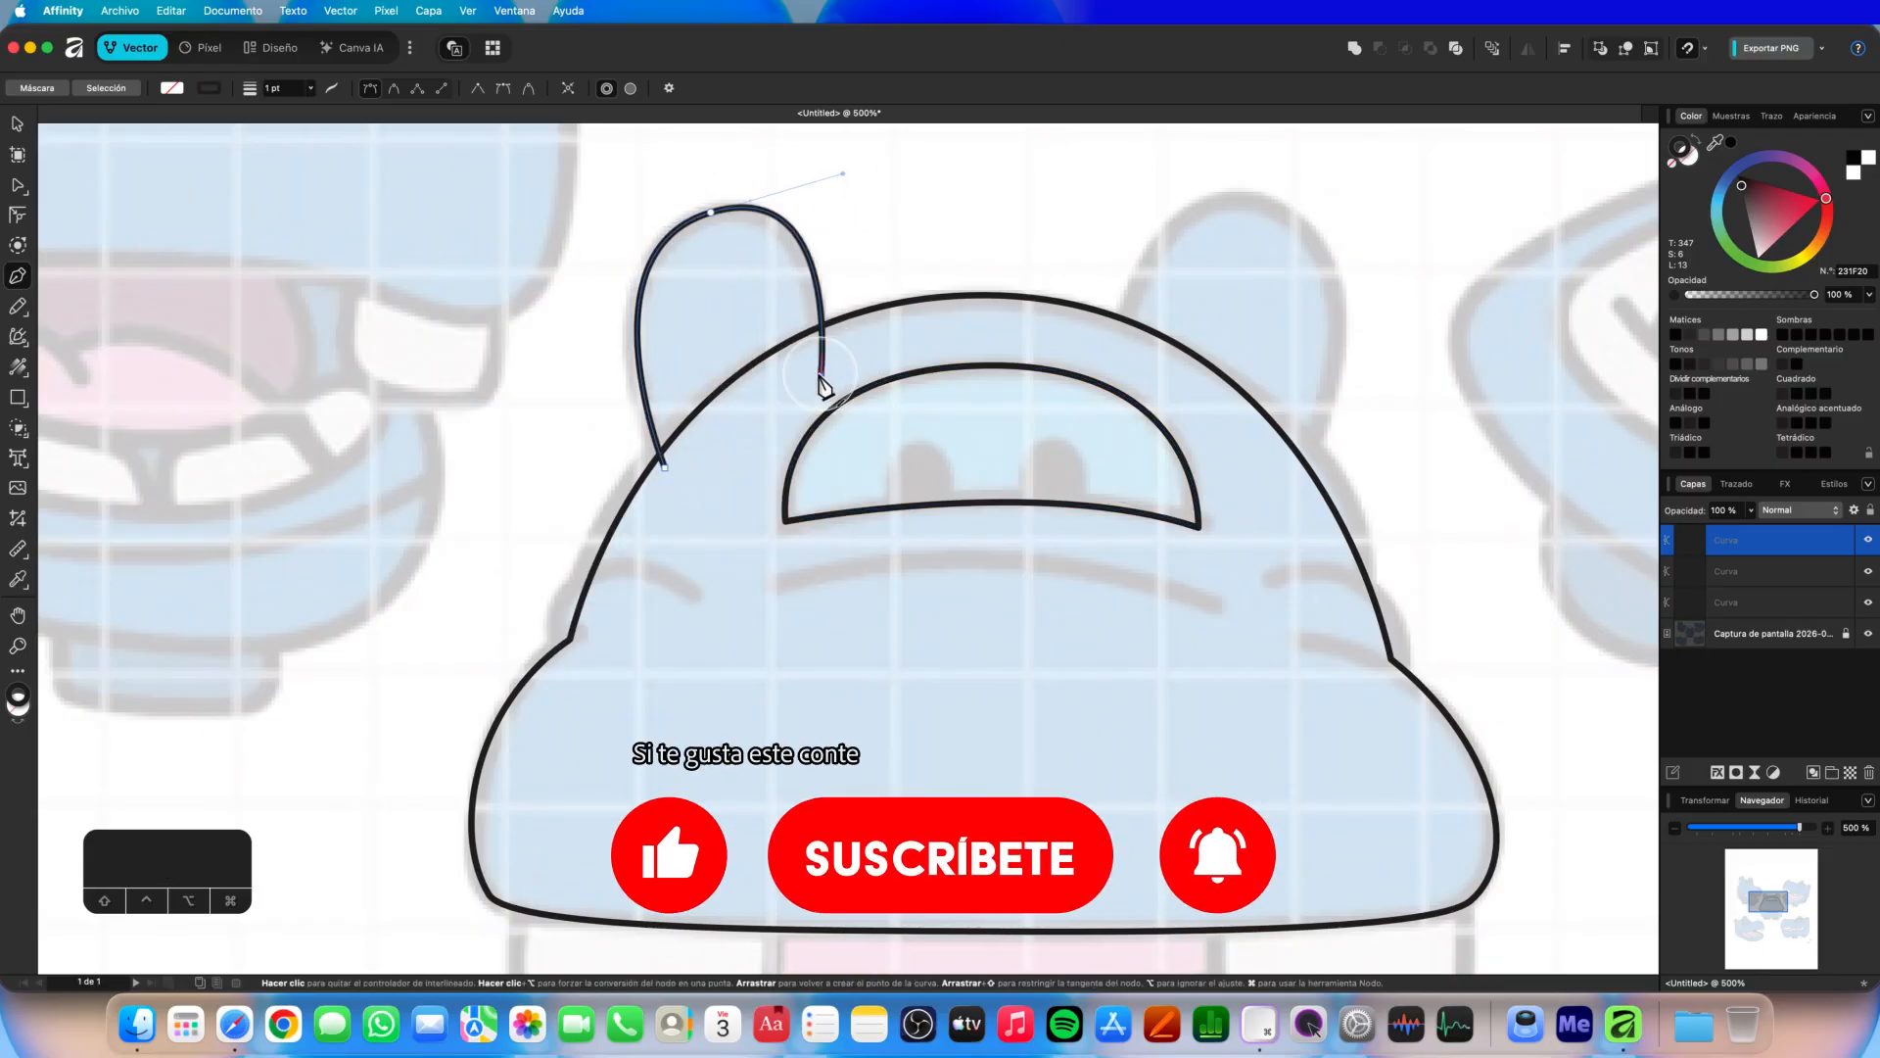
key(Escape)
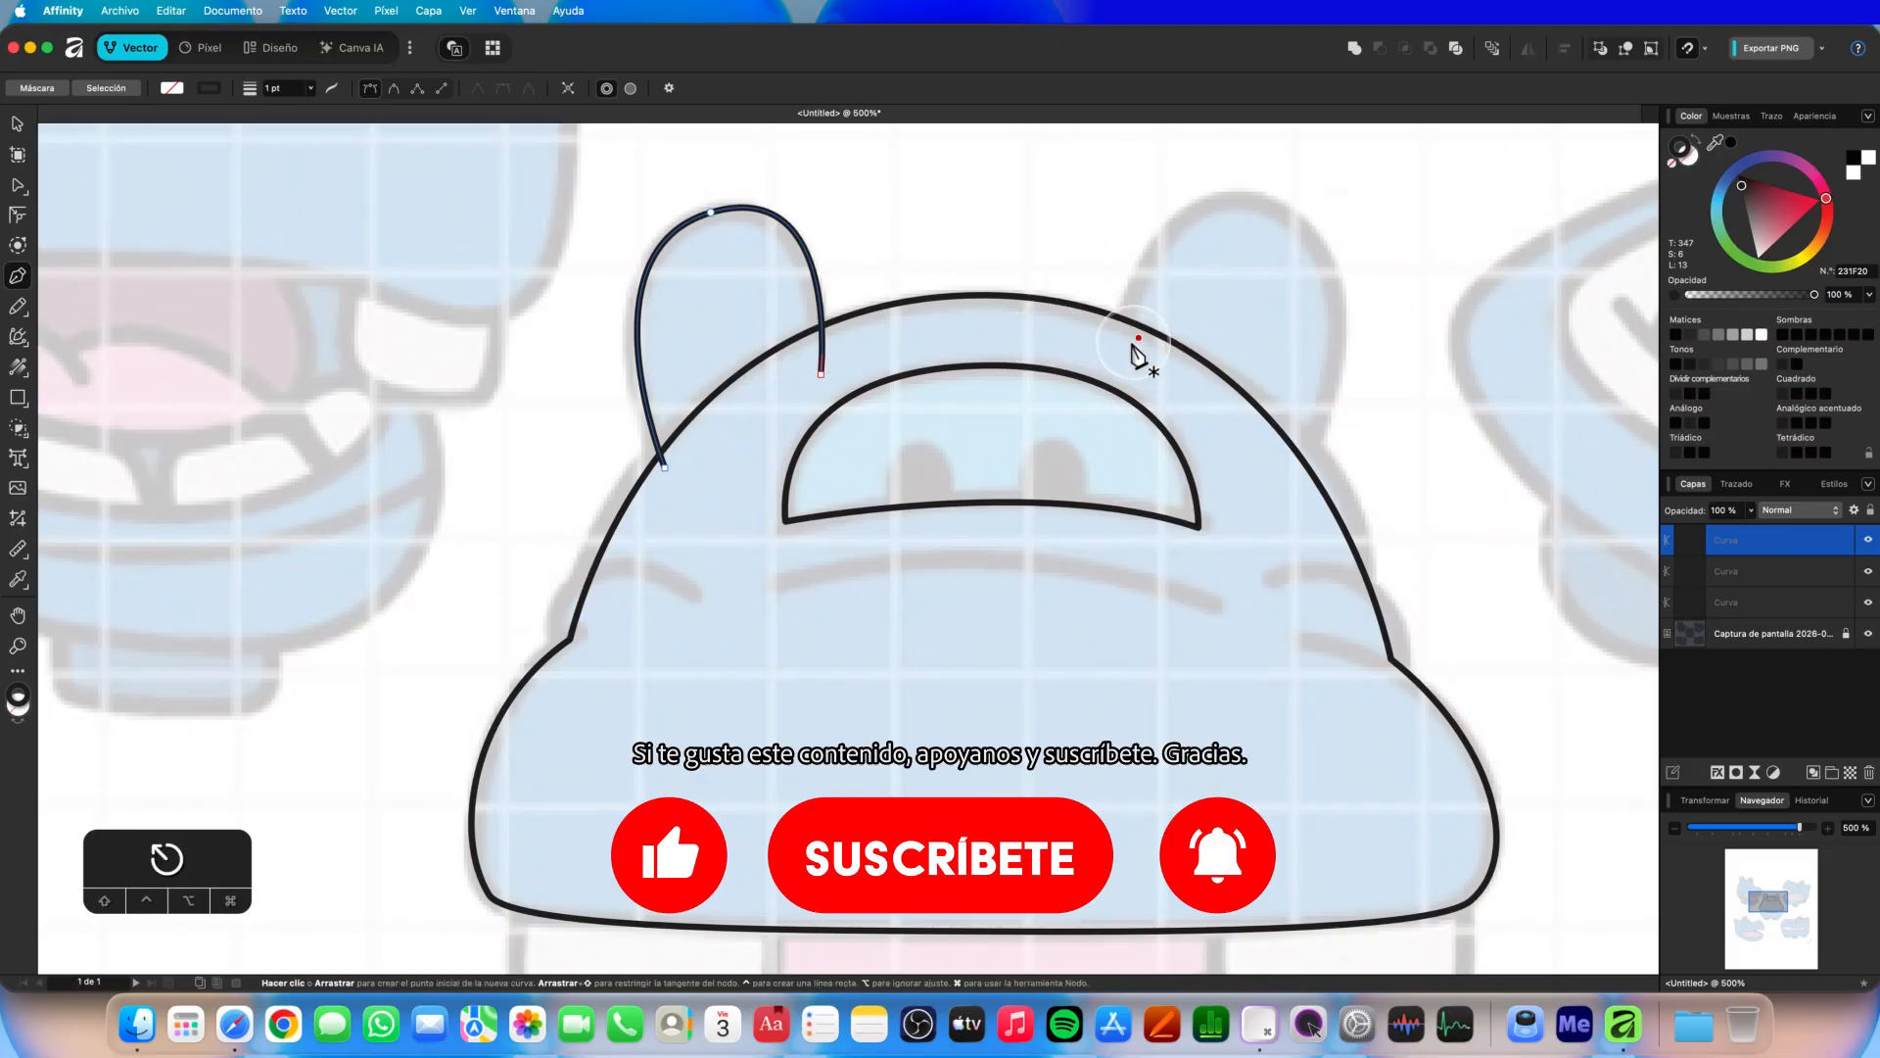
Trace the right ear as an open curve with both ends inside the head outline.
drag(1111, 365, 1420, 247)
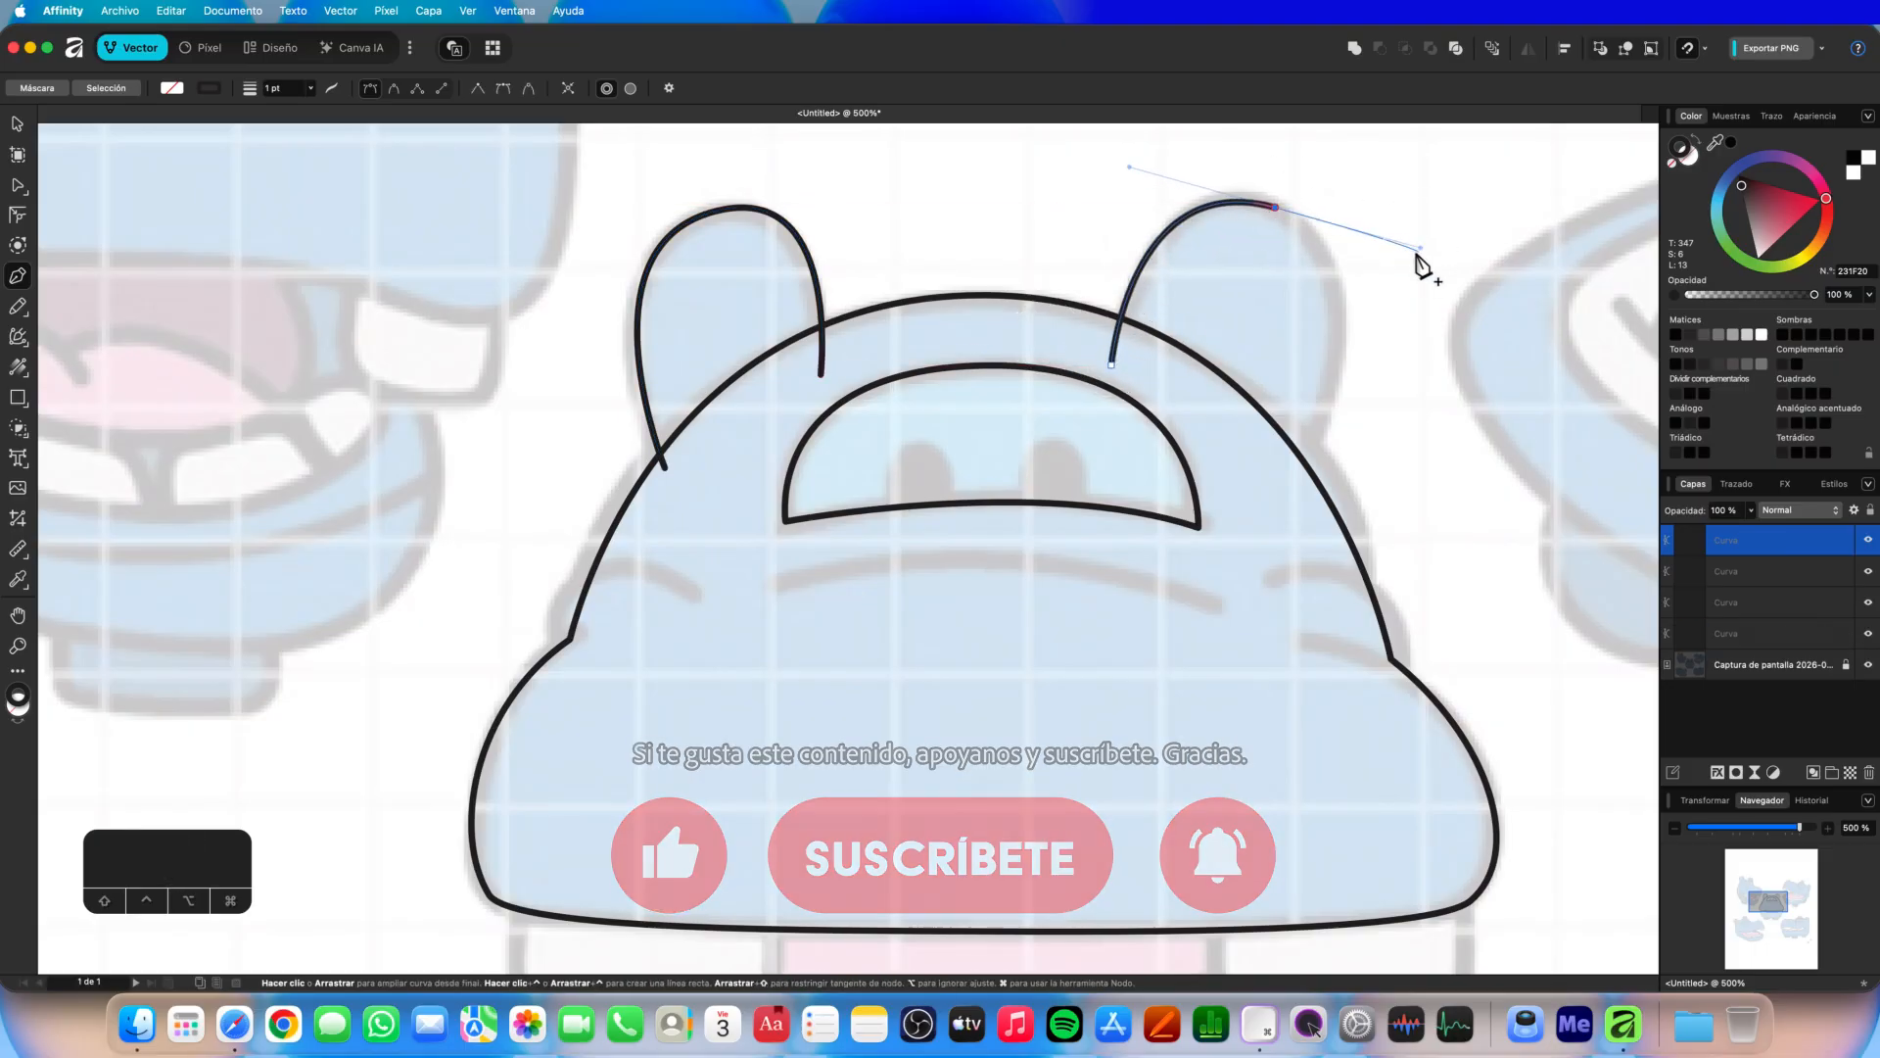
click(1293, 478)
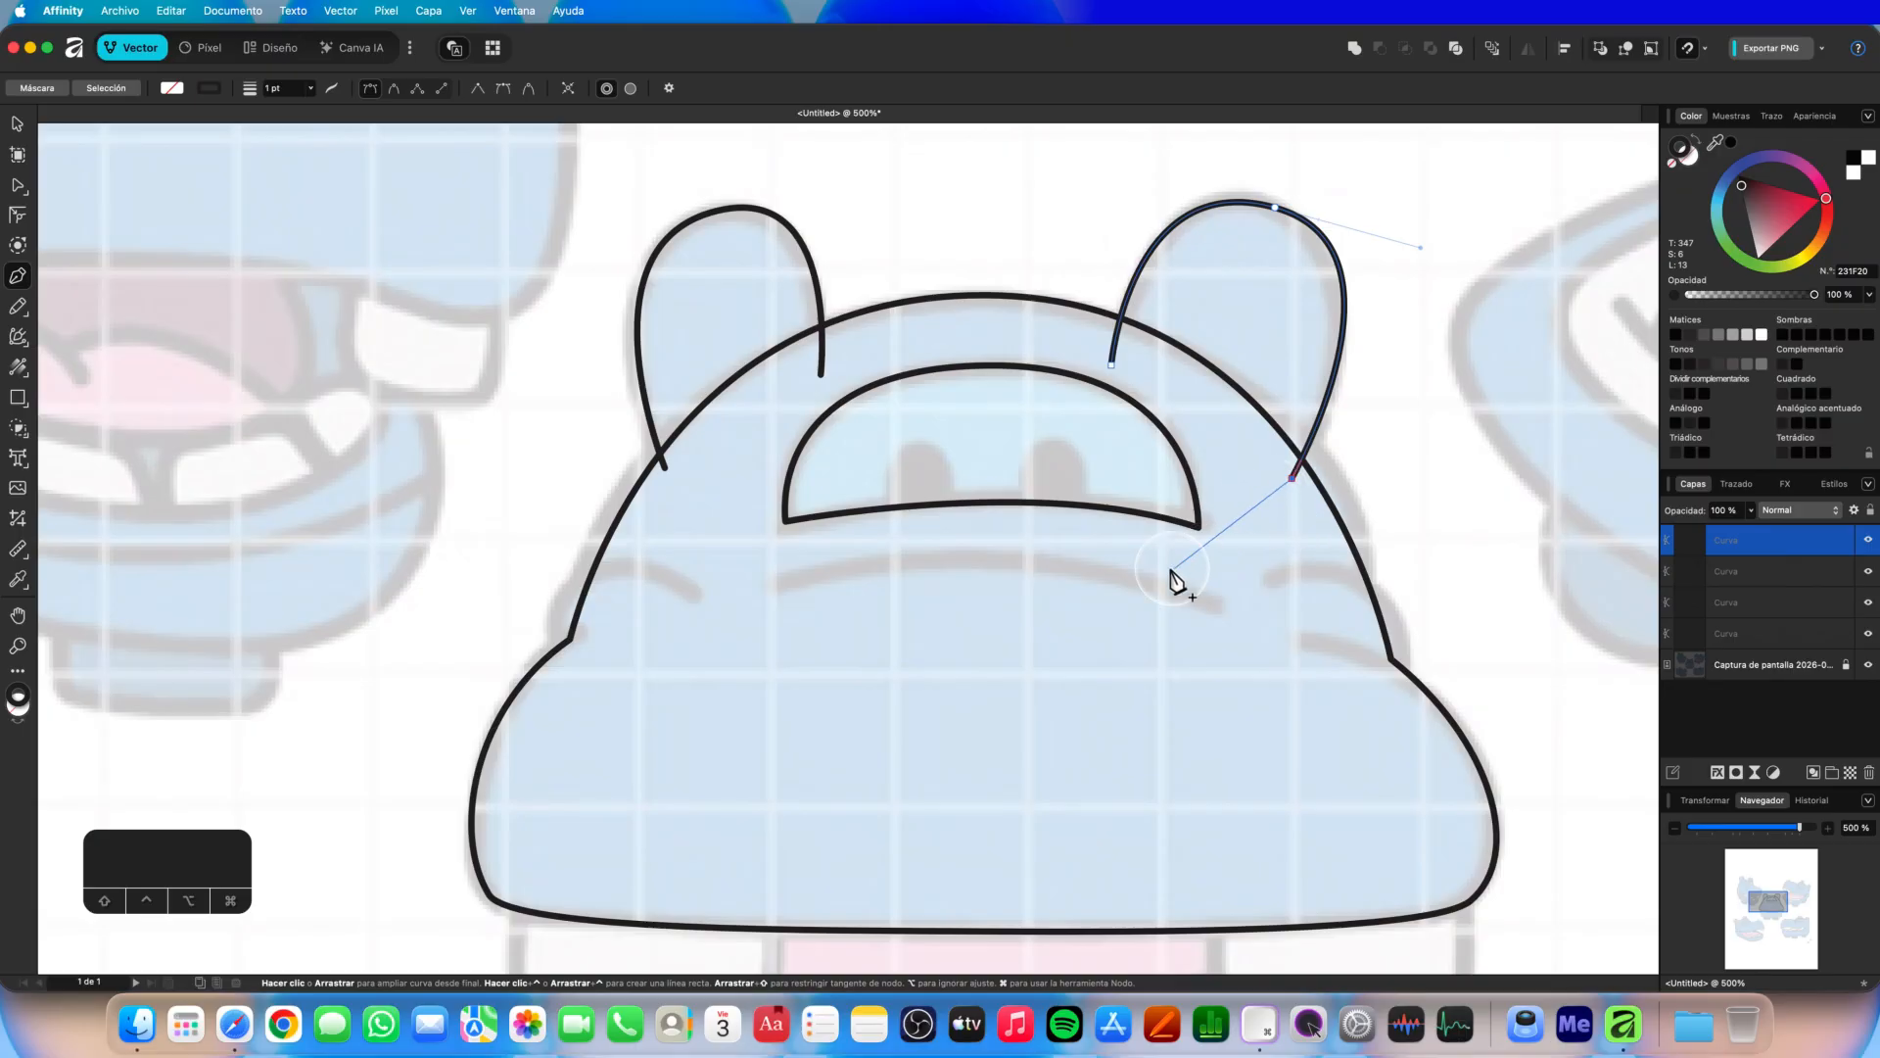
key(Escape)
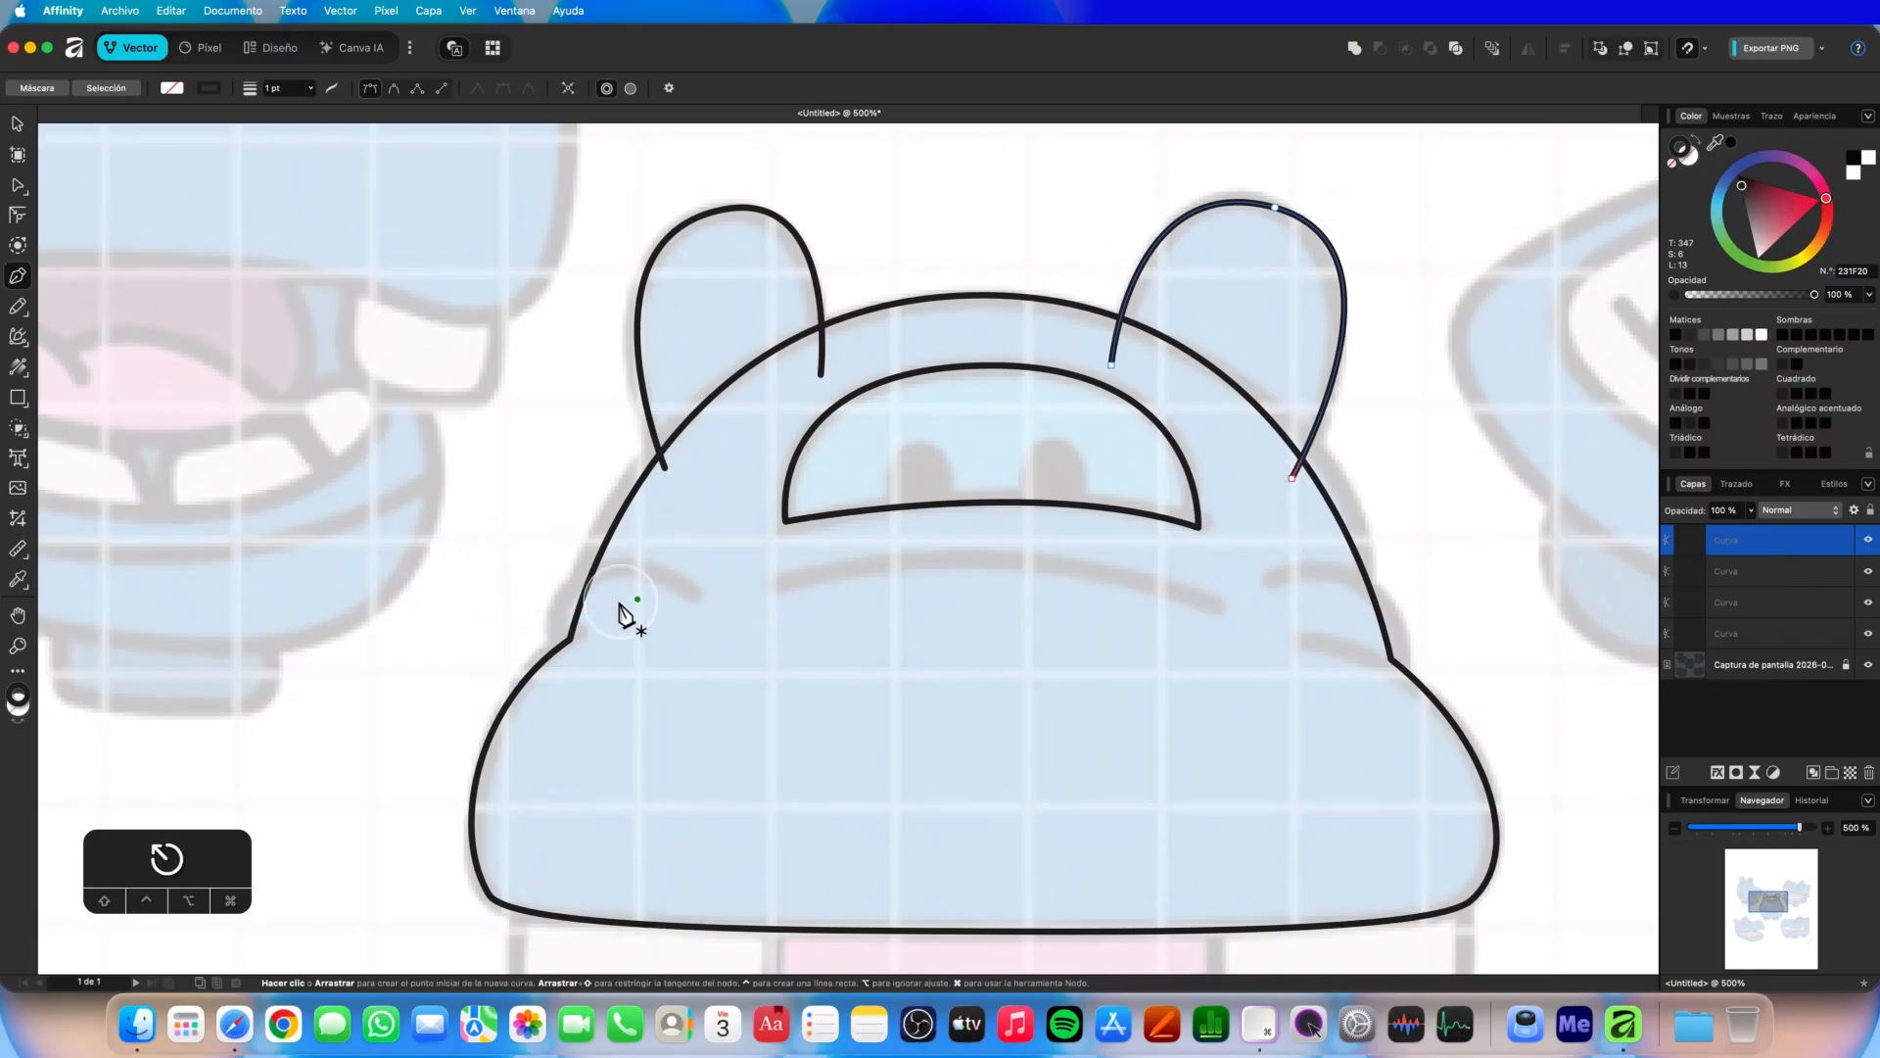
Trace the small bump above the left cheek as an open curve from the cheek's edge into the face.
click(556, 651)
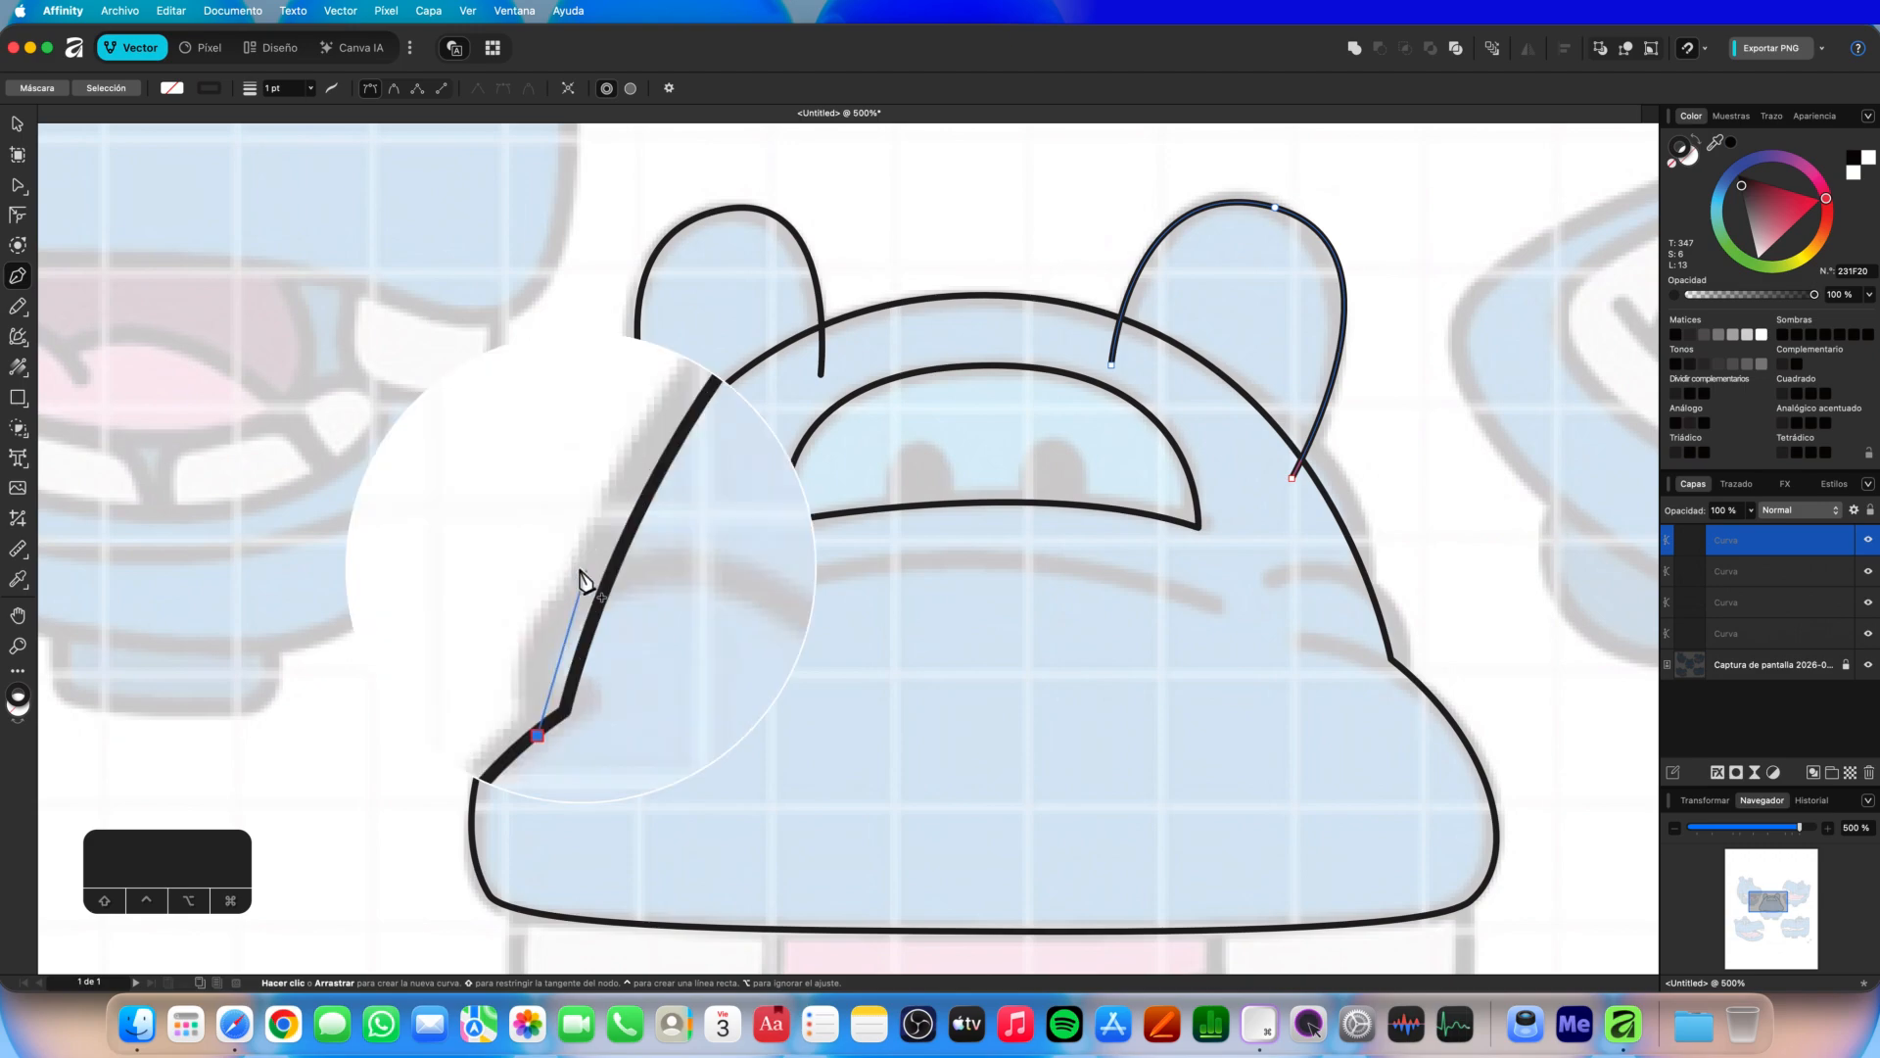
drag(585, 569, 645, 550)
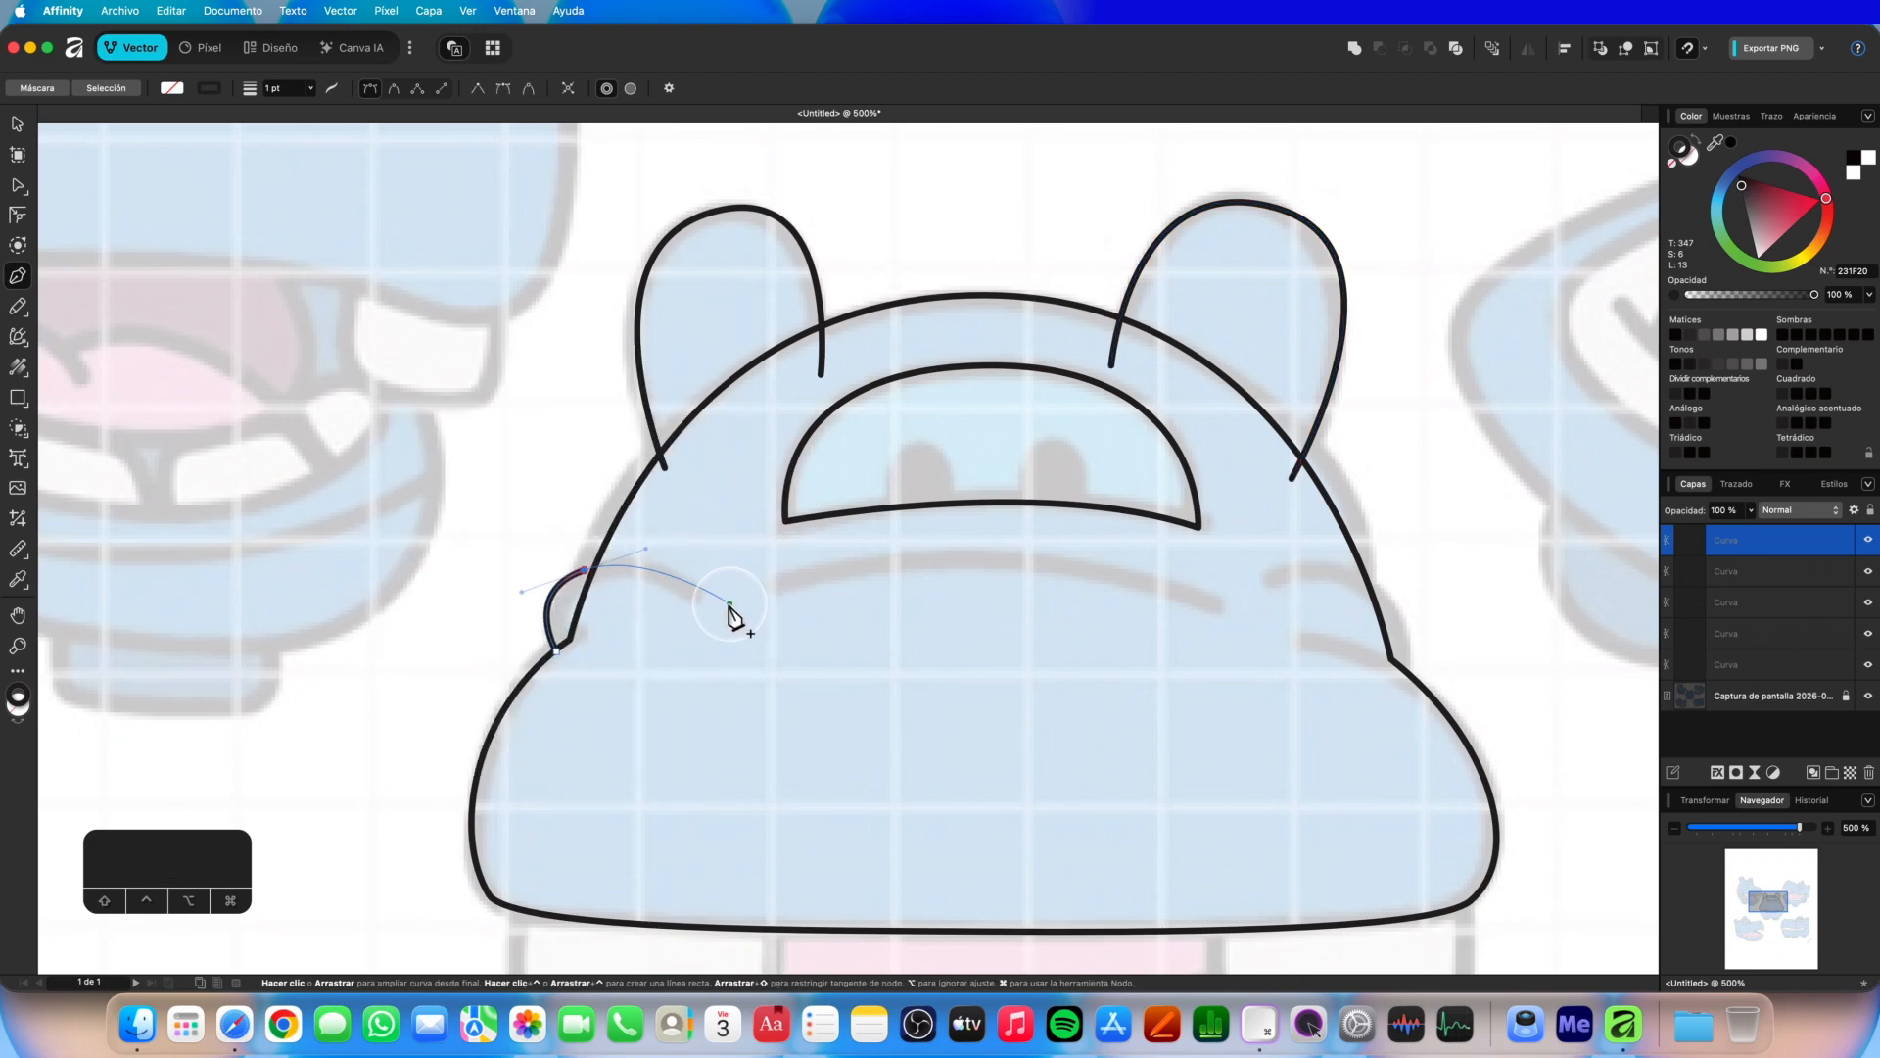
click(712, 604)
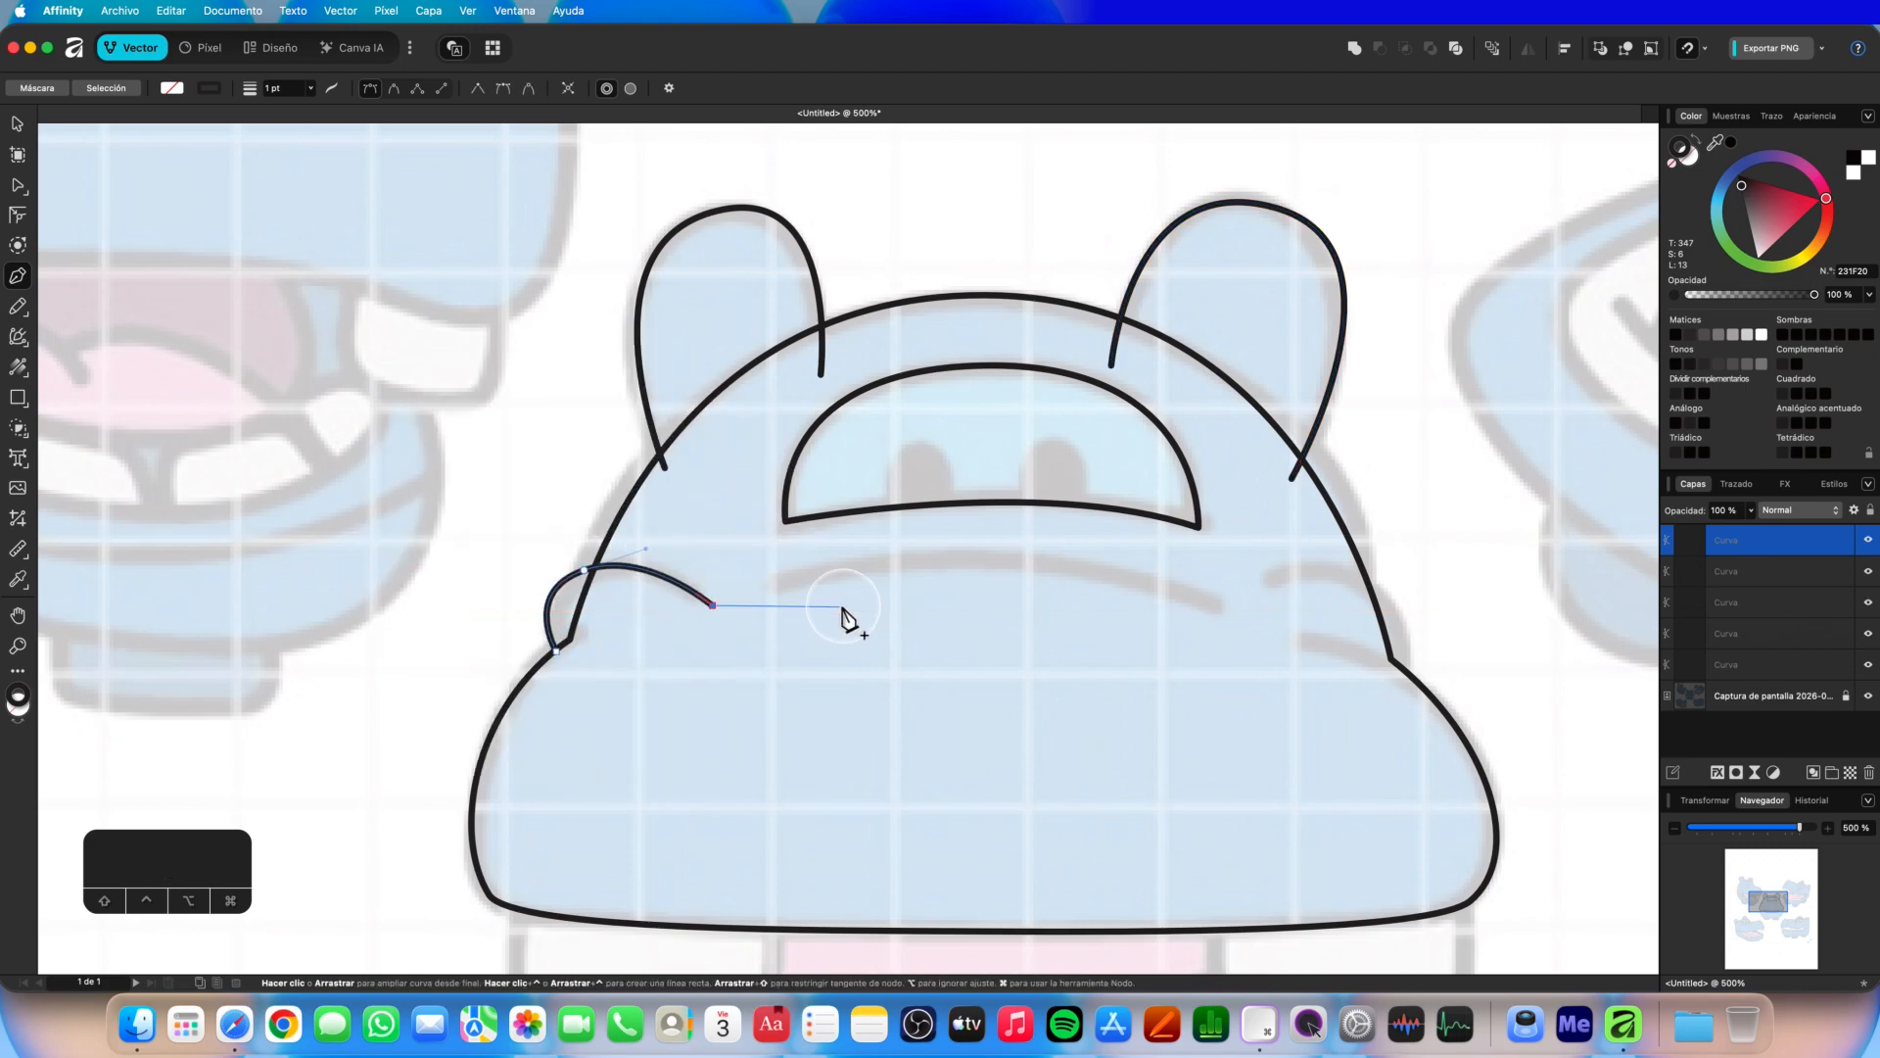
key(Escape)
Trace the long arched crease beneath the eye area as a single open curve.
click(774, 589)
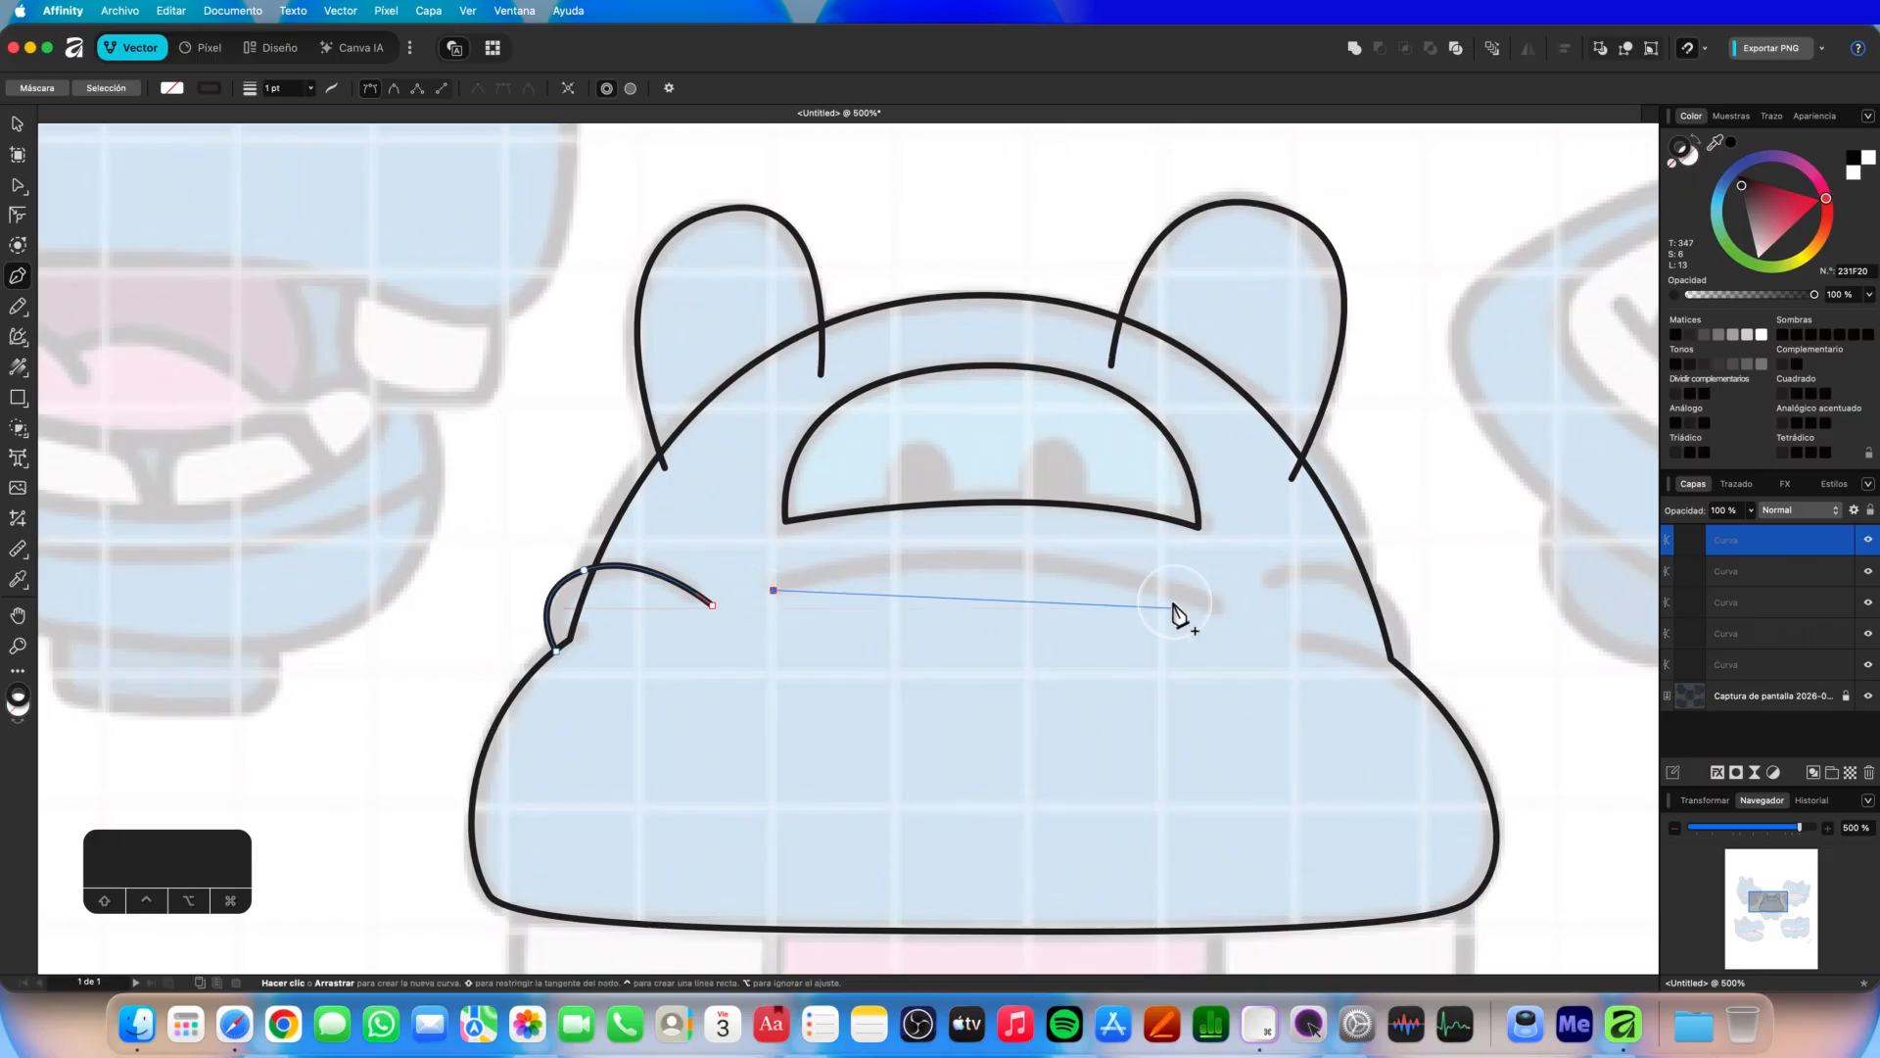
drag(1215, 608, 1466, 708)
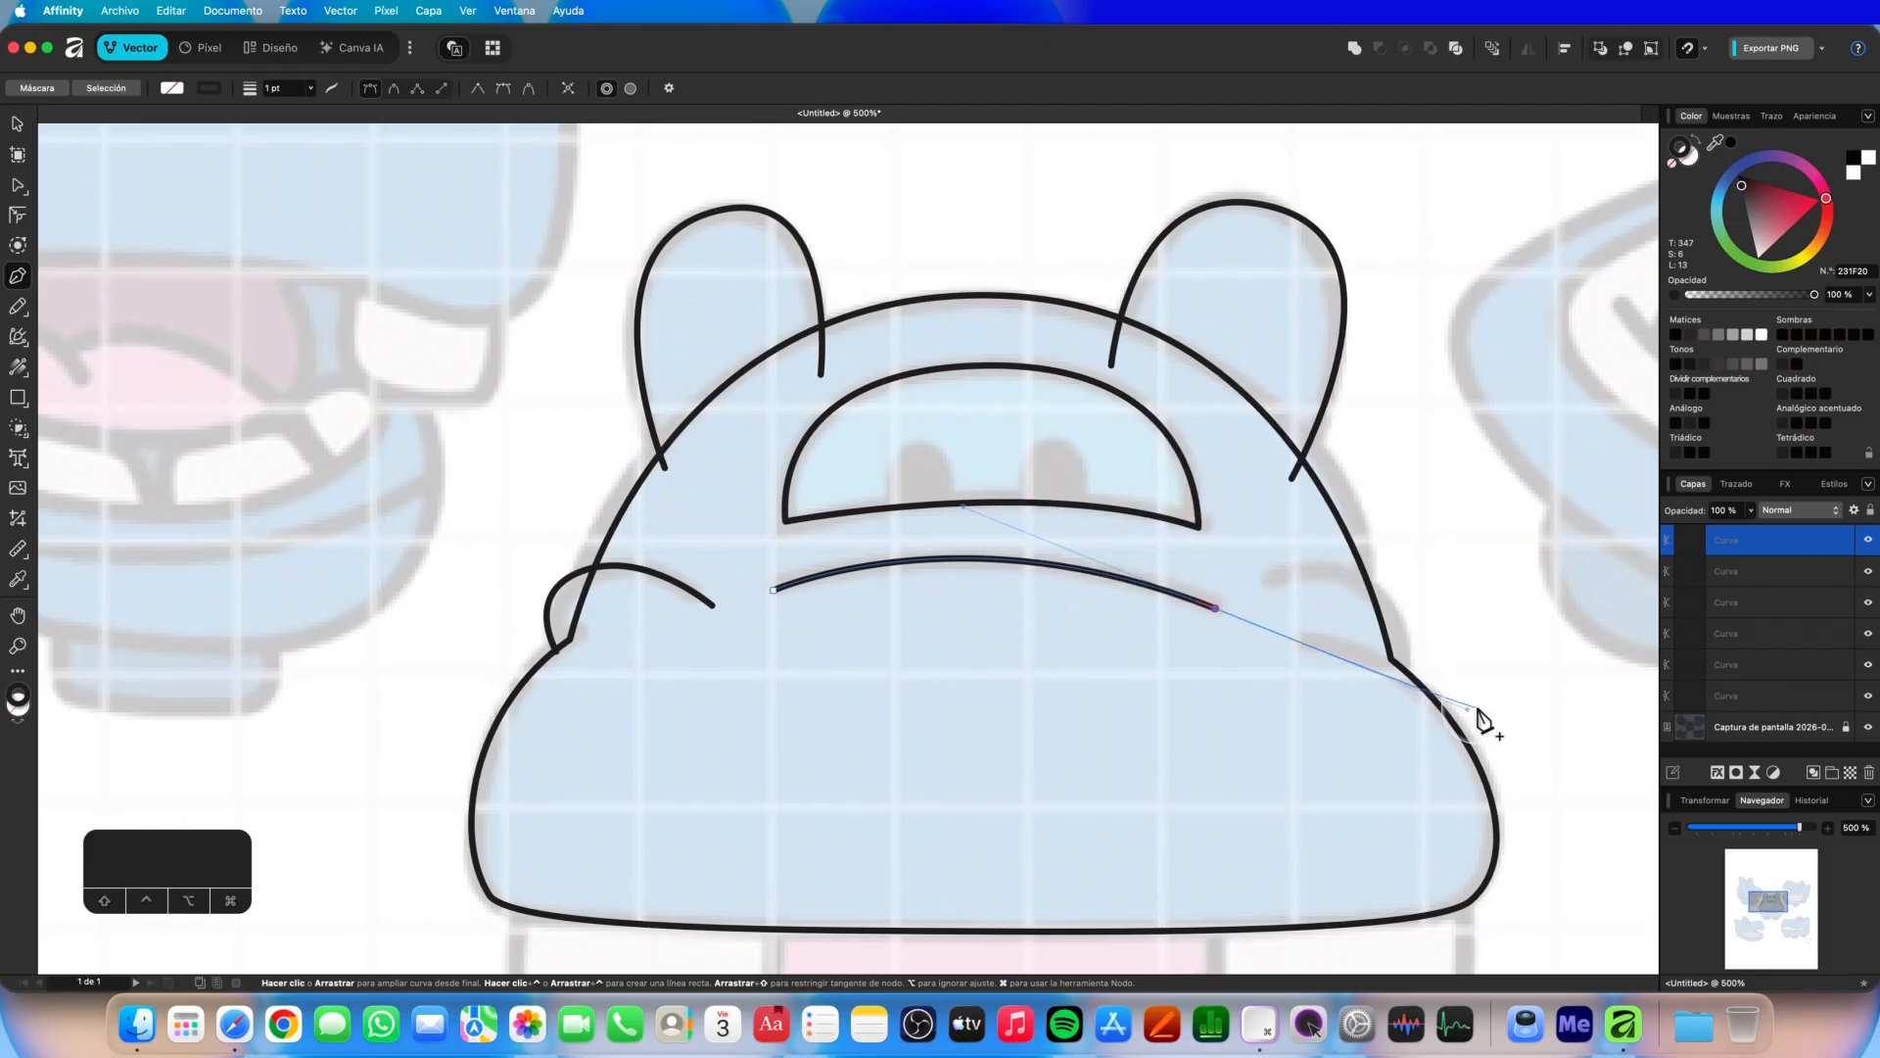
click(1216, 610)
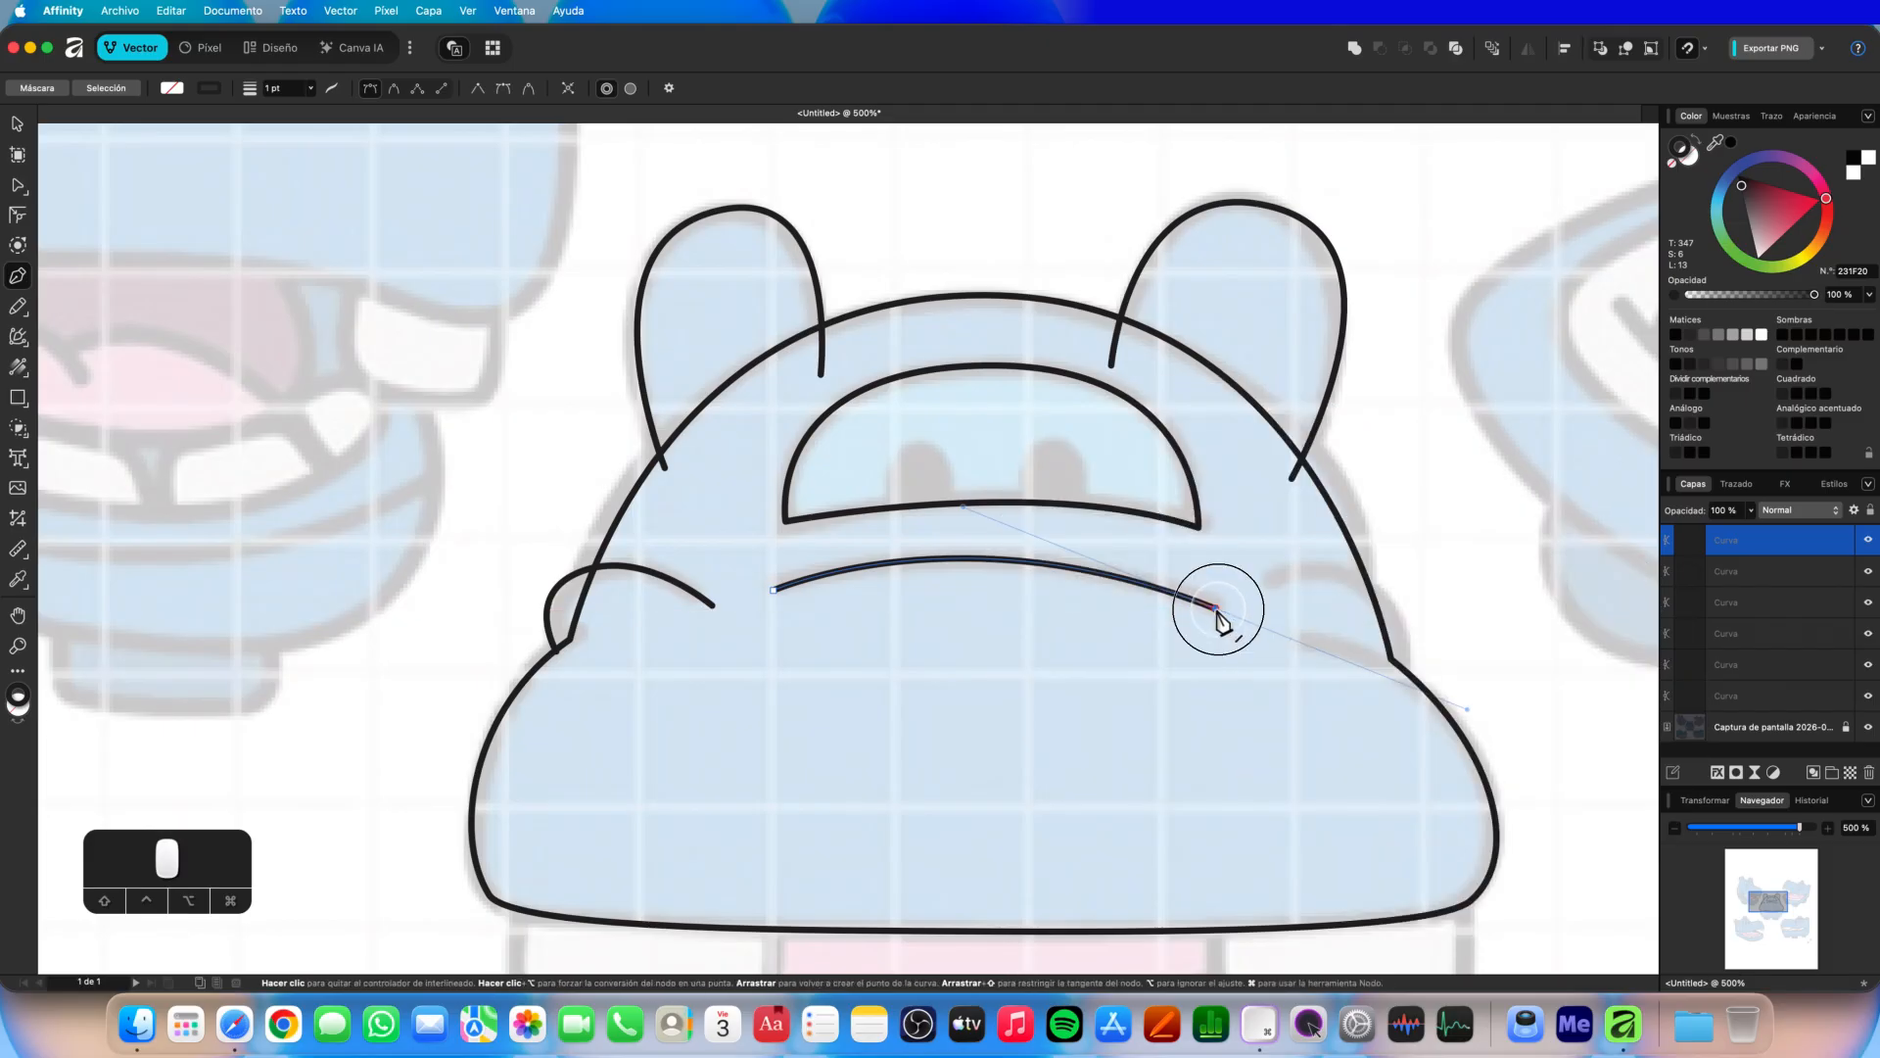
key(Escape)
Trace the bump above the right cheek as an open curve from the face to the cheek's edge, removing the end node's outgoing handle.
click(1266, 583)
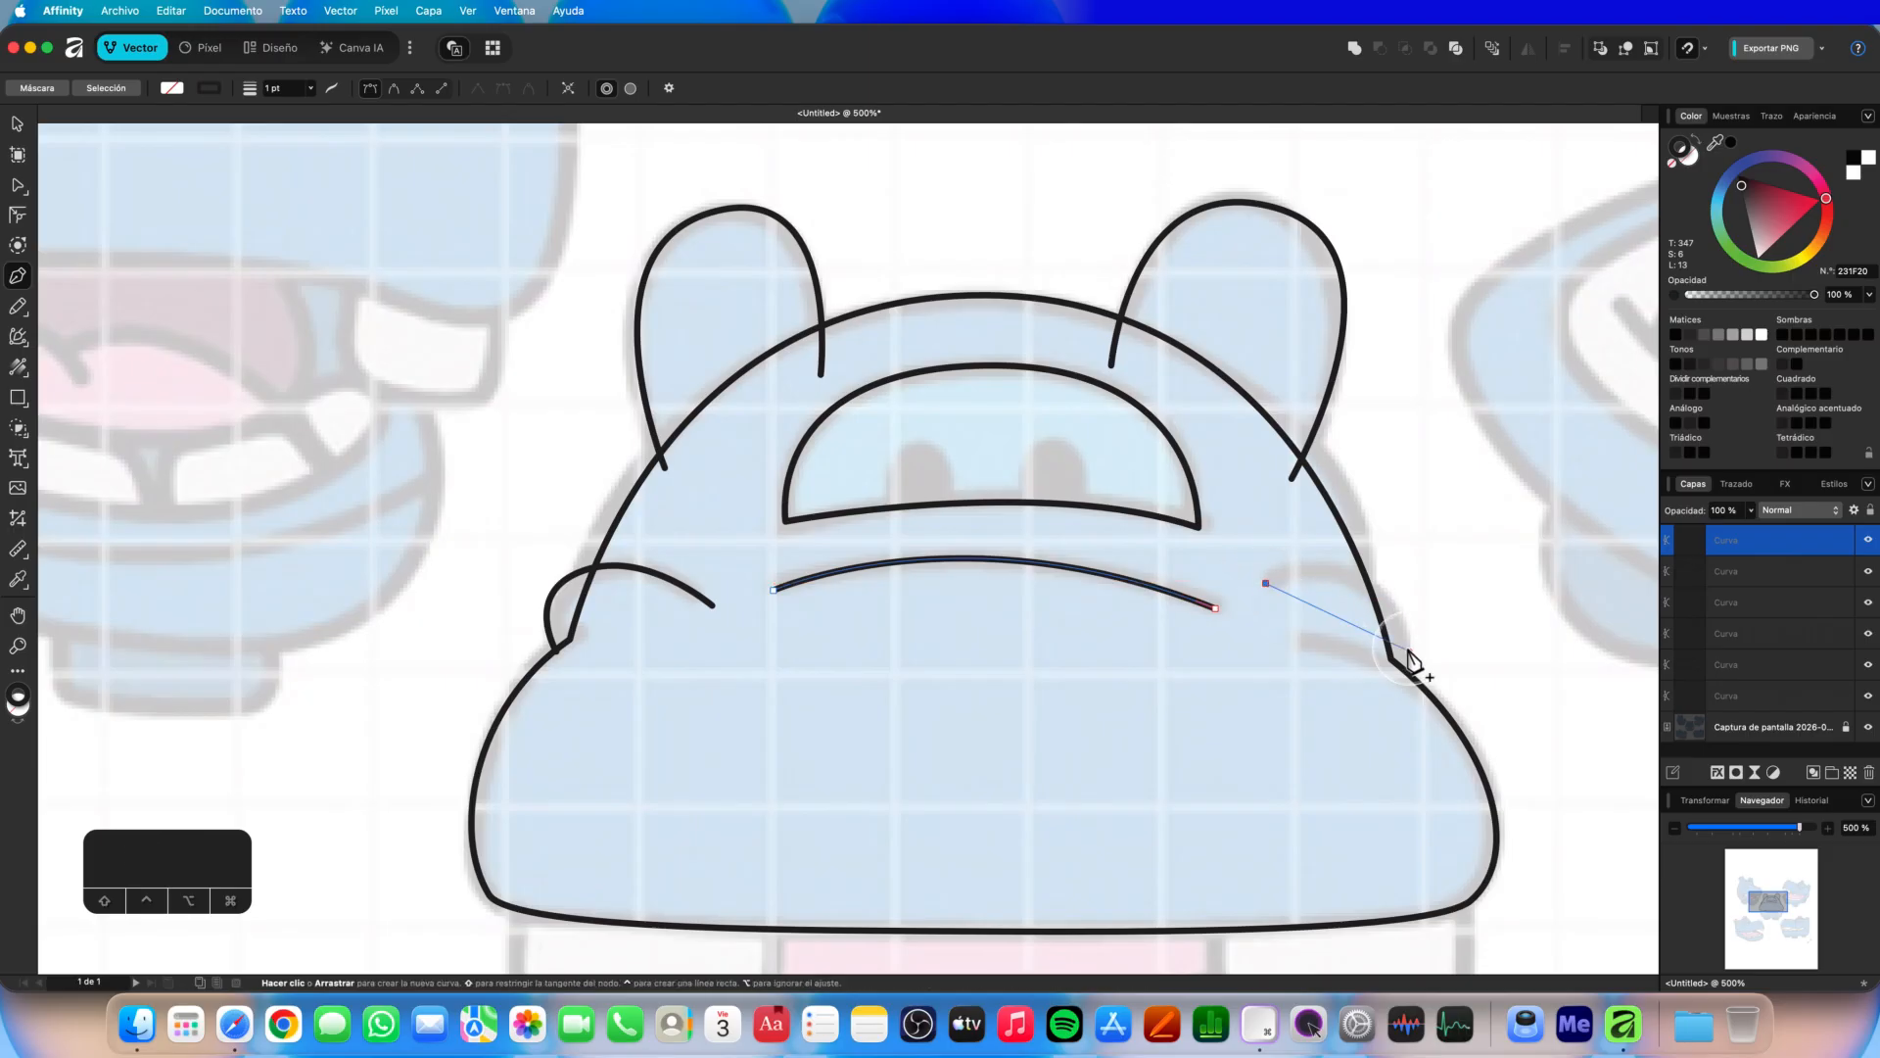
drag(1406, 671, 1417, 810)
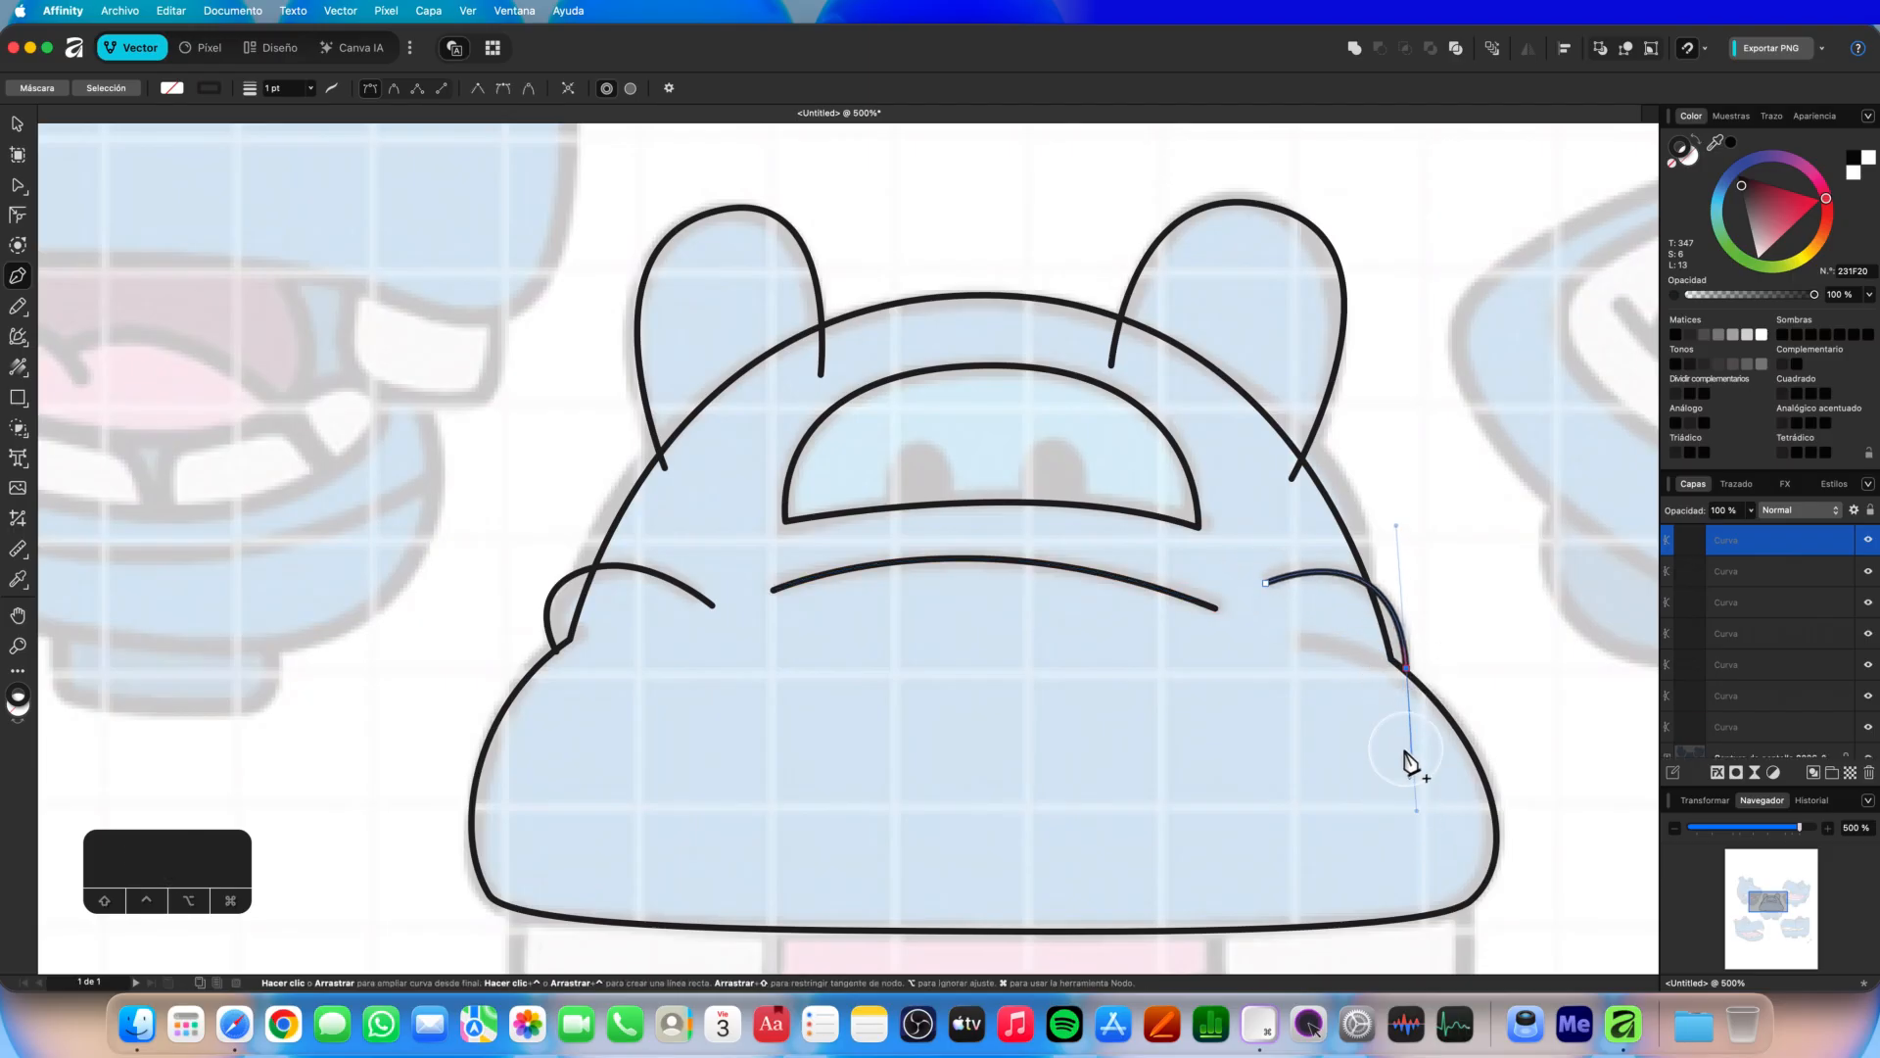
click(1408, 672)
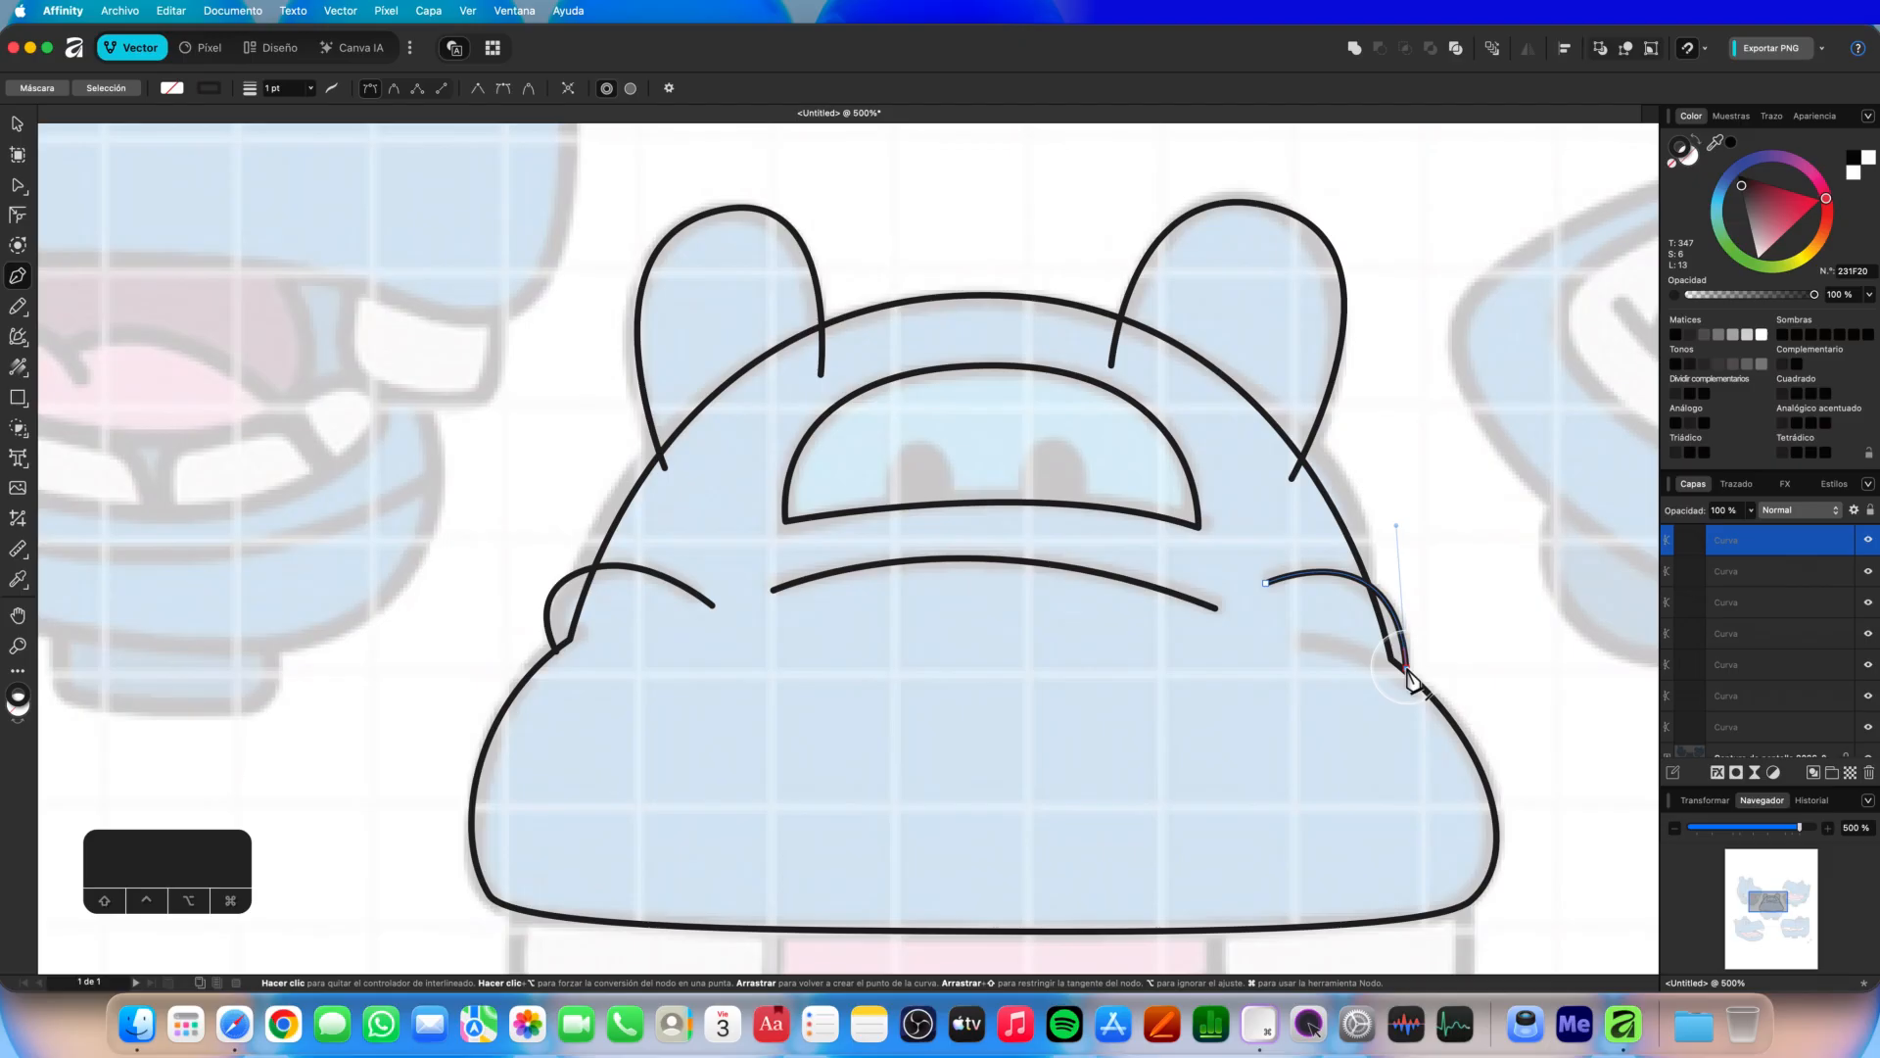
Adjust the right cheek bump's end nodes and curve handle with the Node tool so the curve meets the muzzle outline.
click(18, 186)
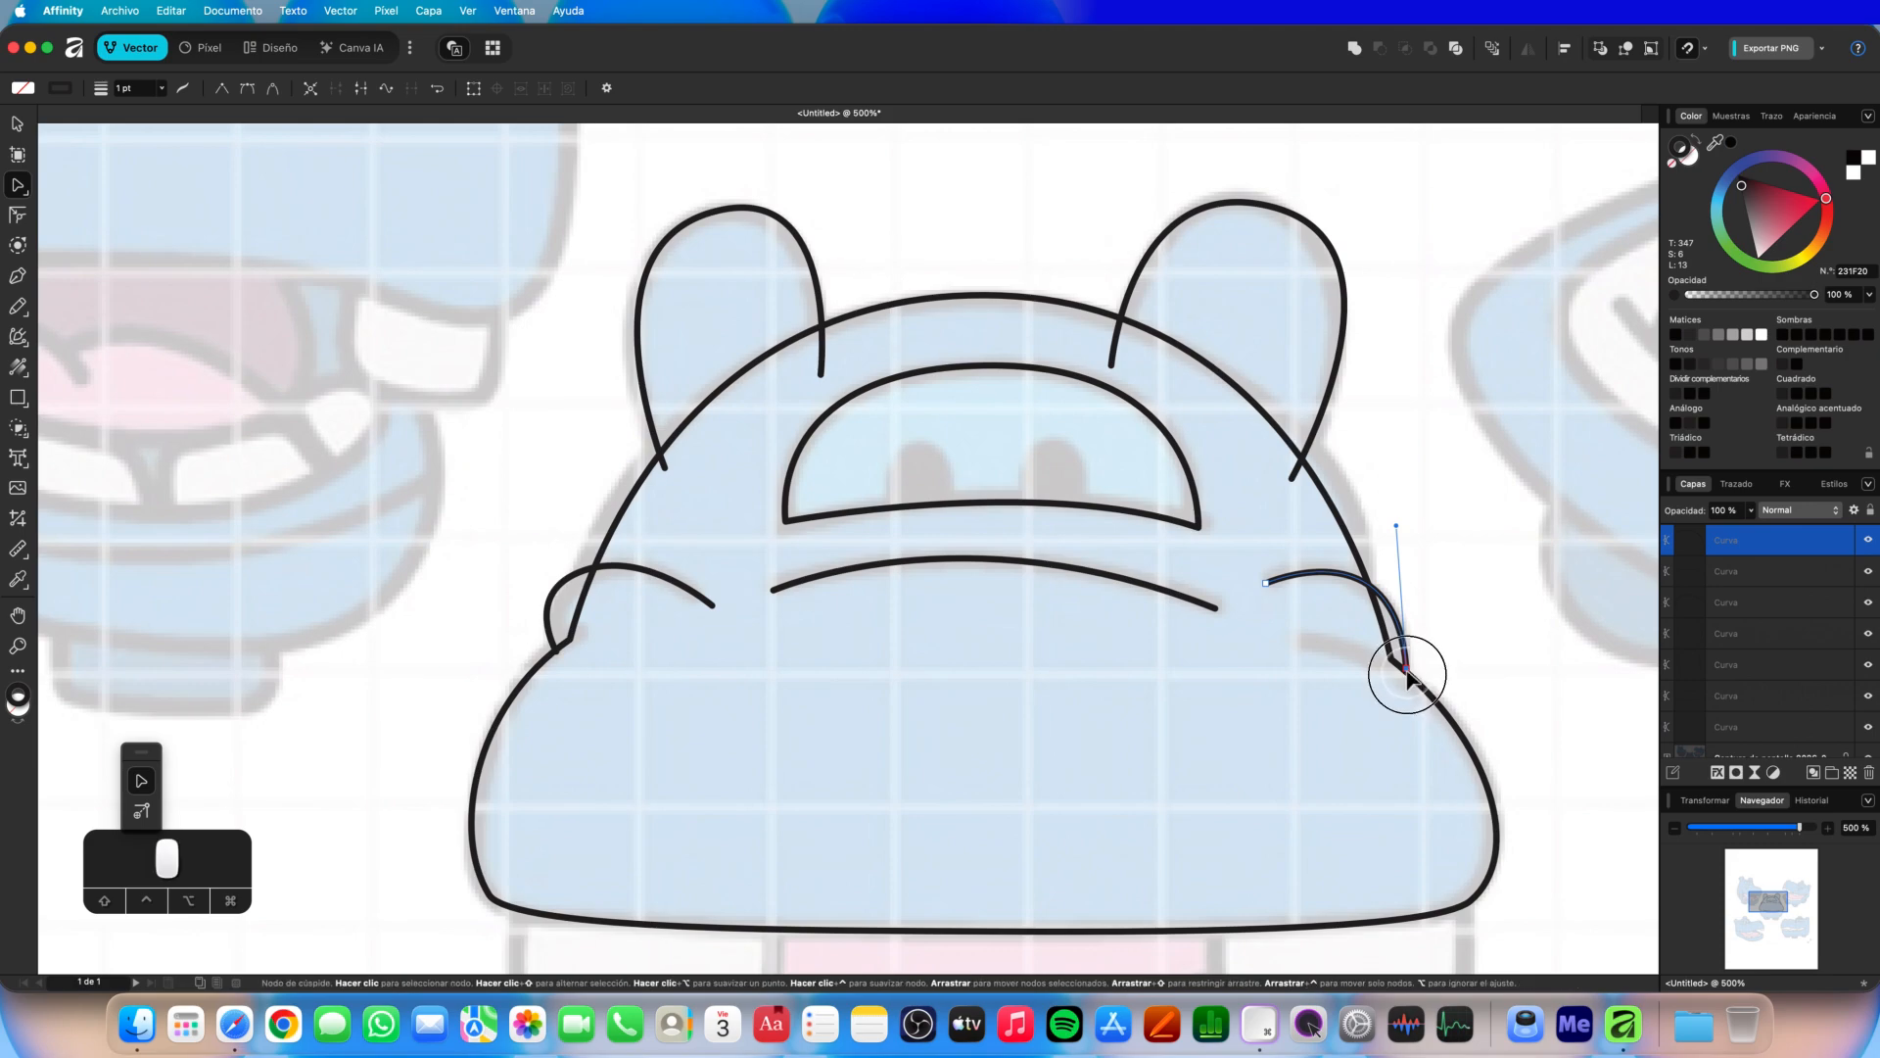
drag(1416, 670, 1414, 680)
drag(1395, 539, 1408, 524)
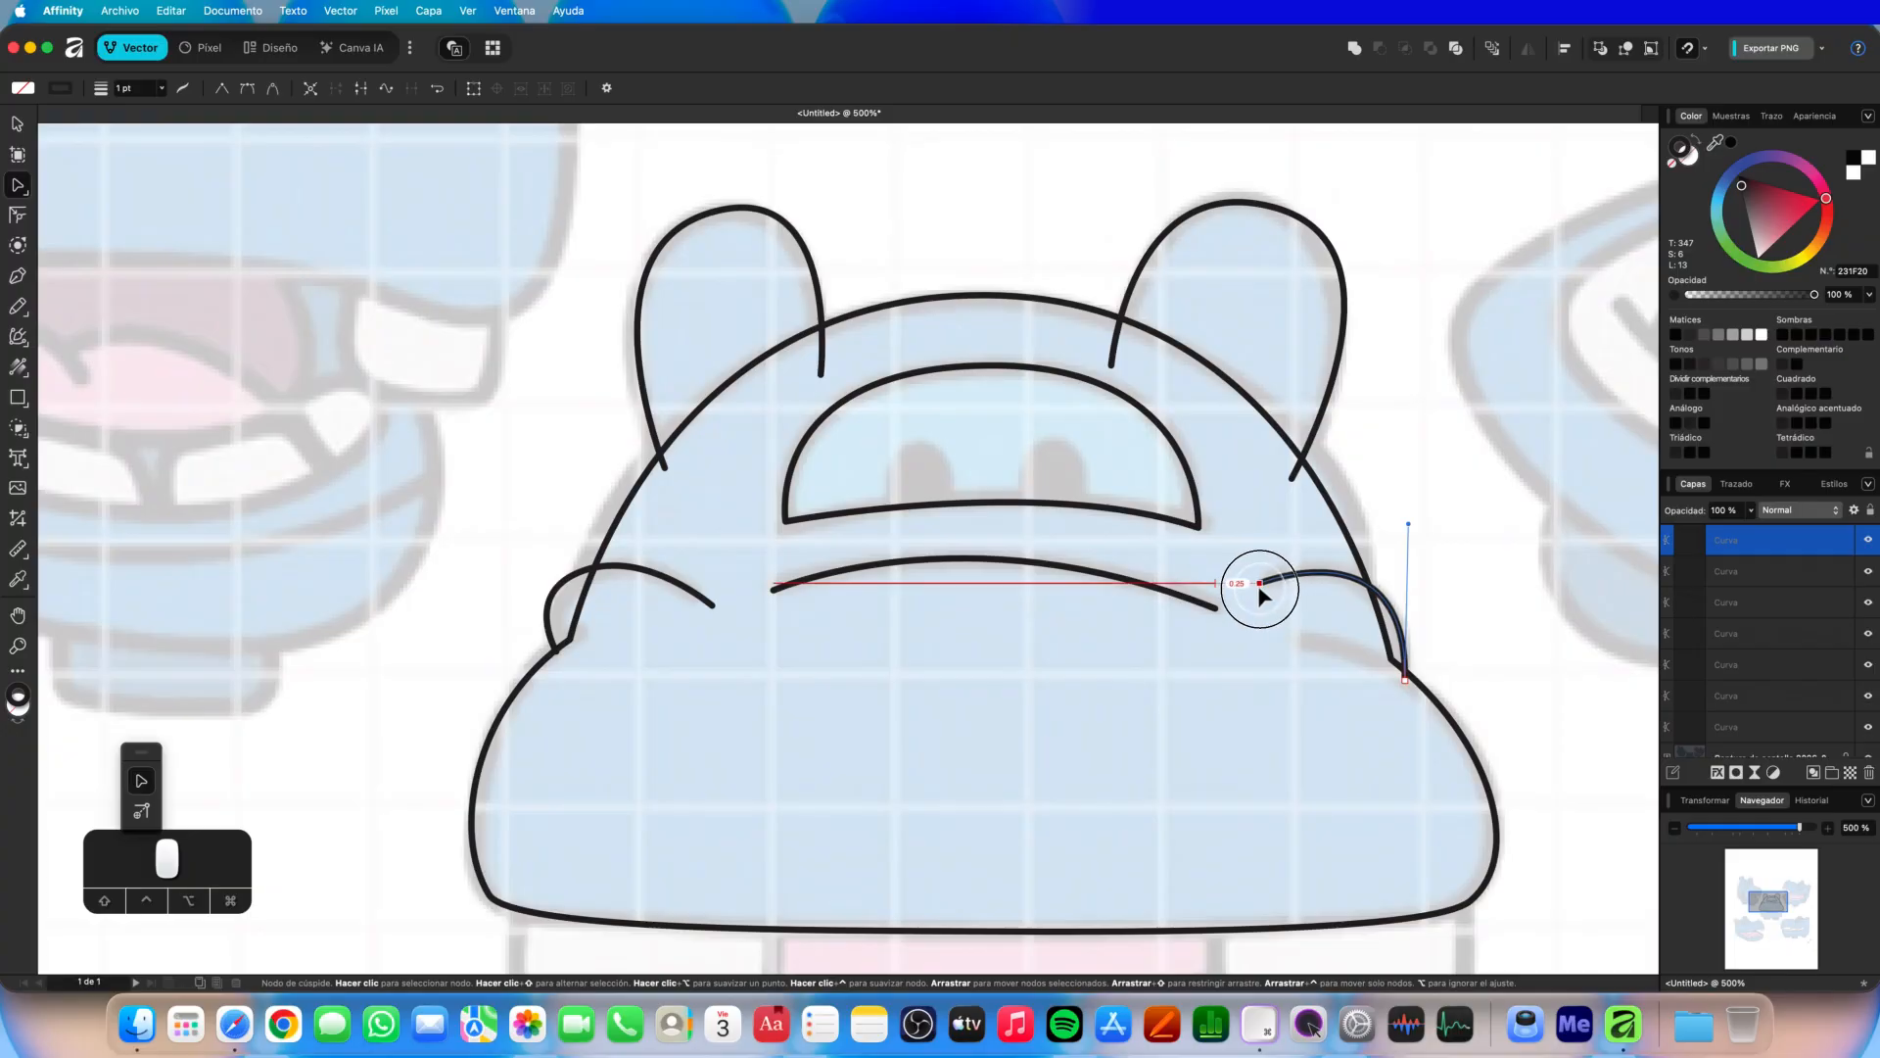
scroll(1050, 609, right, 3)
scroll(1050, 609, down, 1)
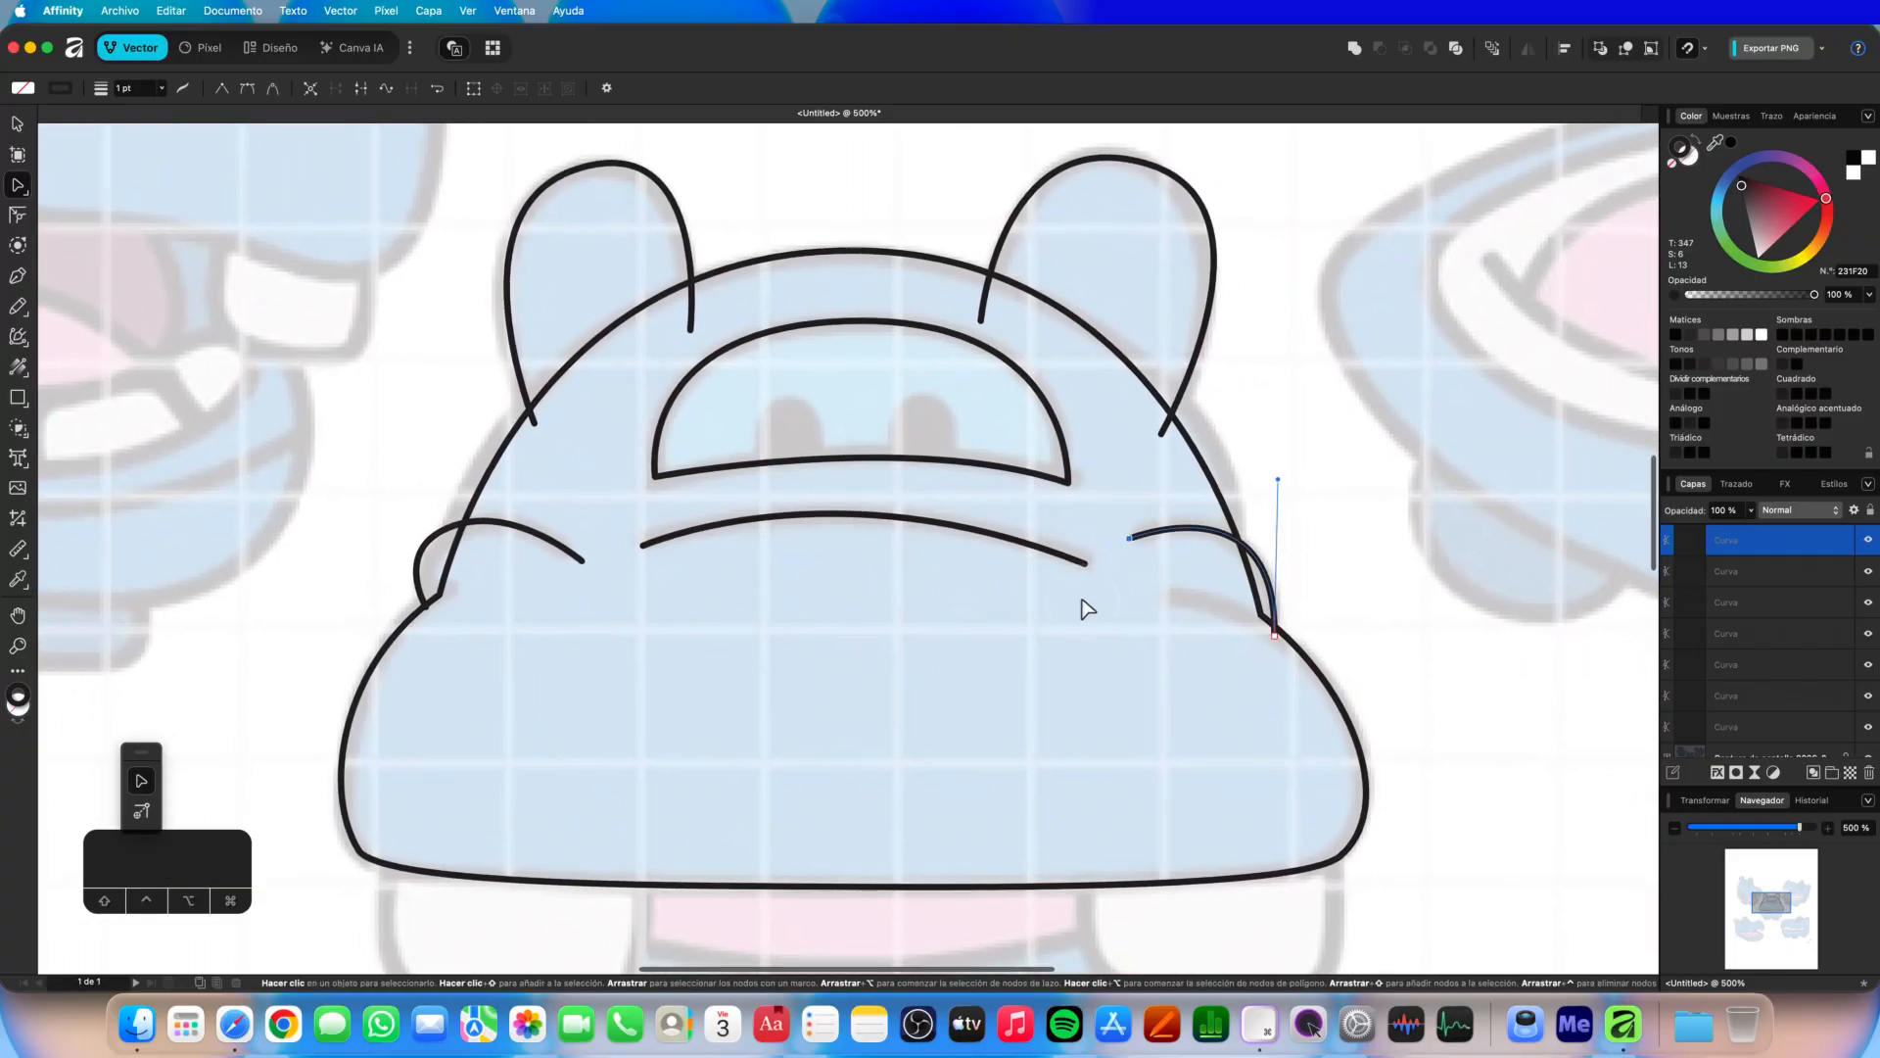
drag(1274, 633, 1273, 628)
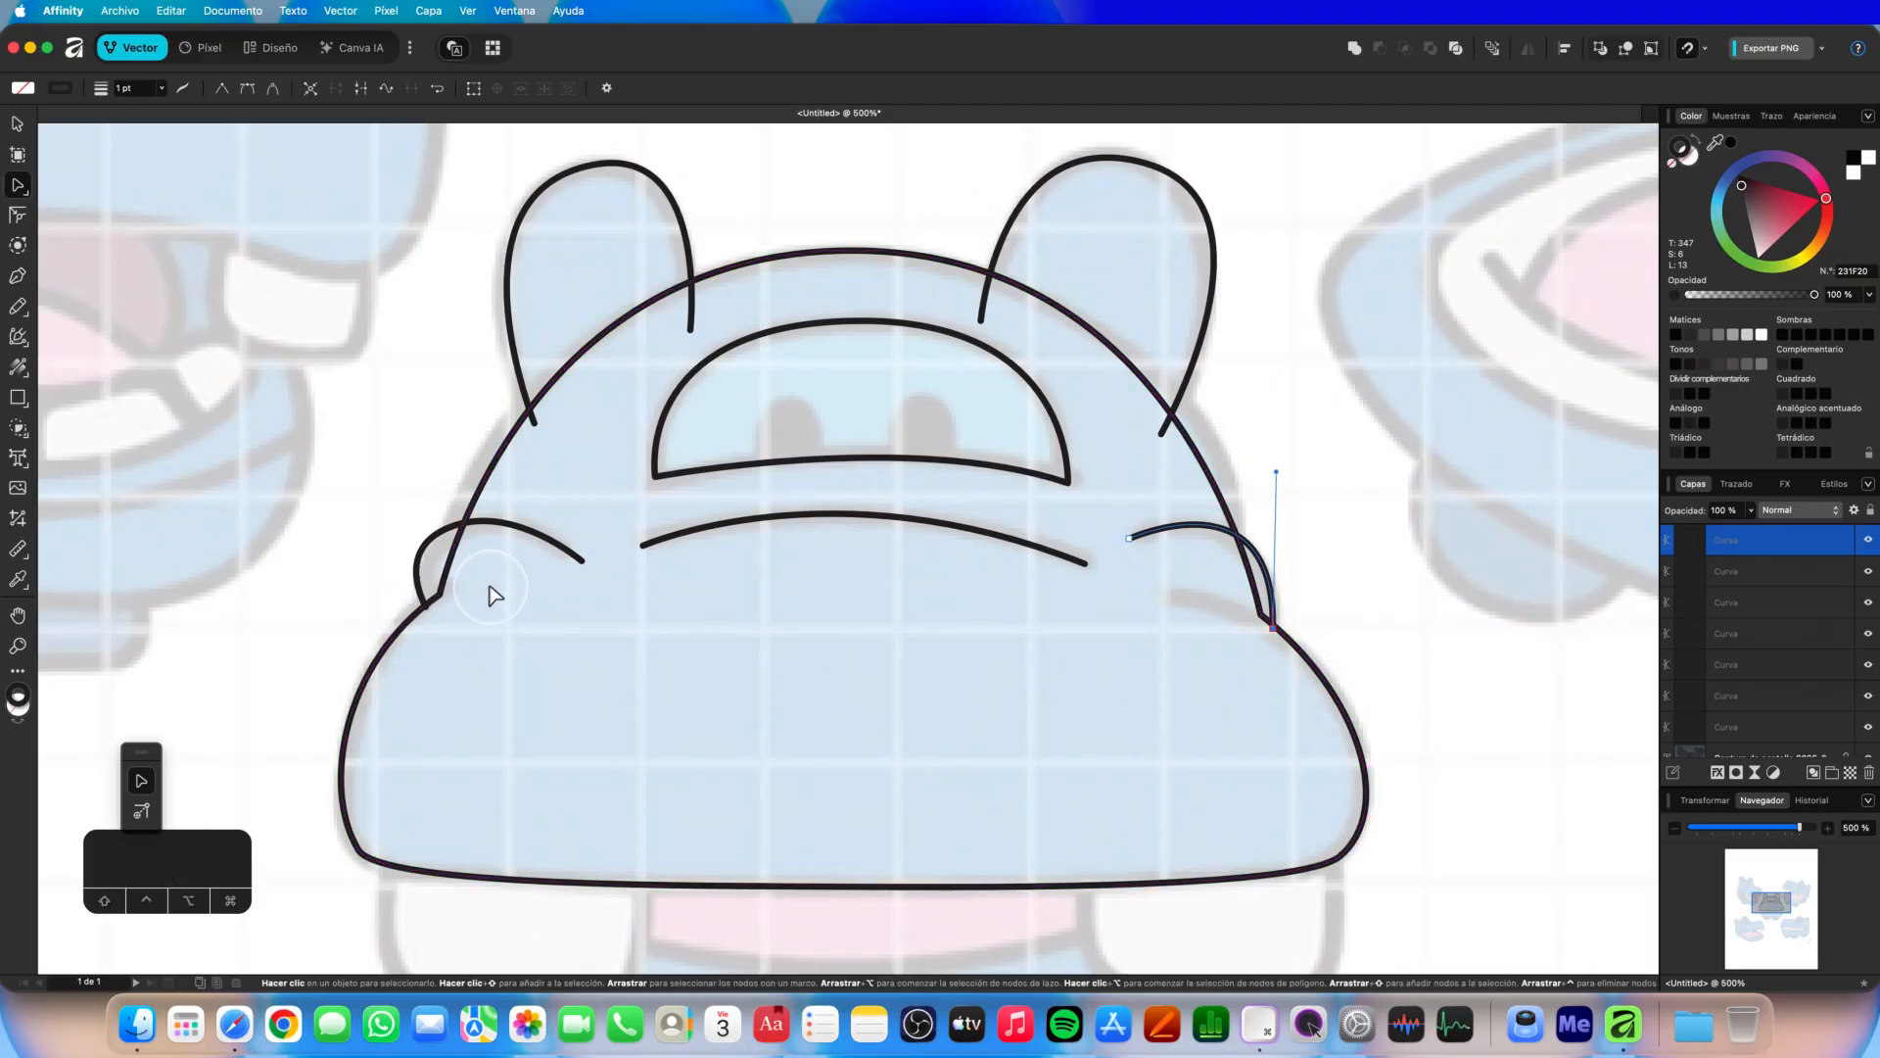
Trace the left tooth as a closed shape with rounded lower corners and its top edge overlapping the muzzle.
scroll(840, 632, down, 5)
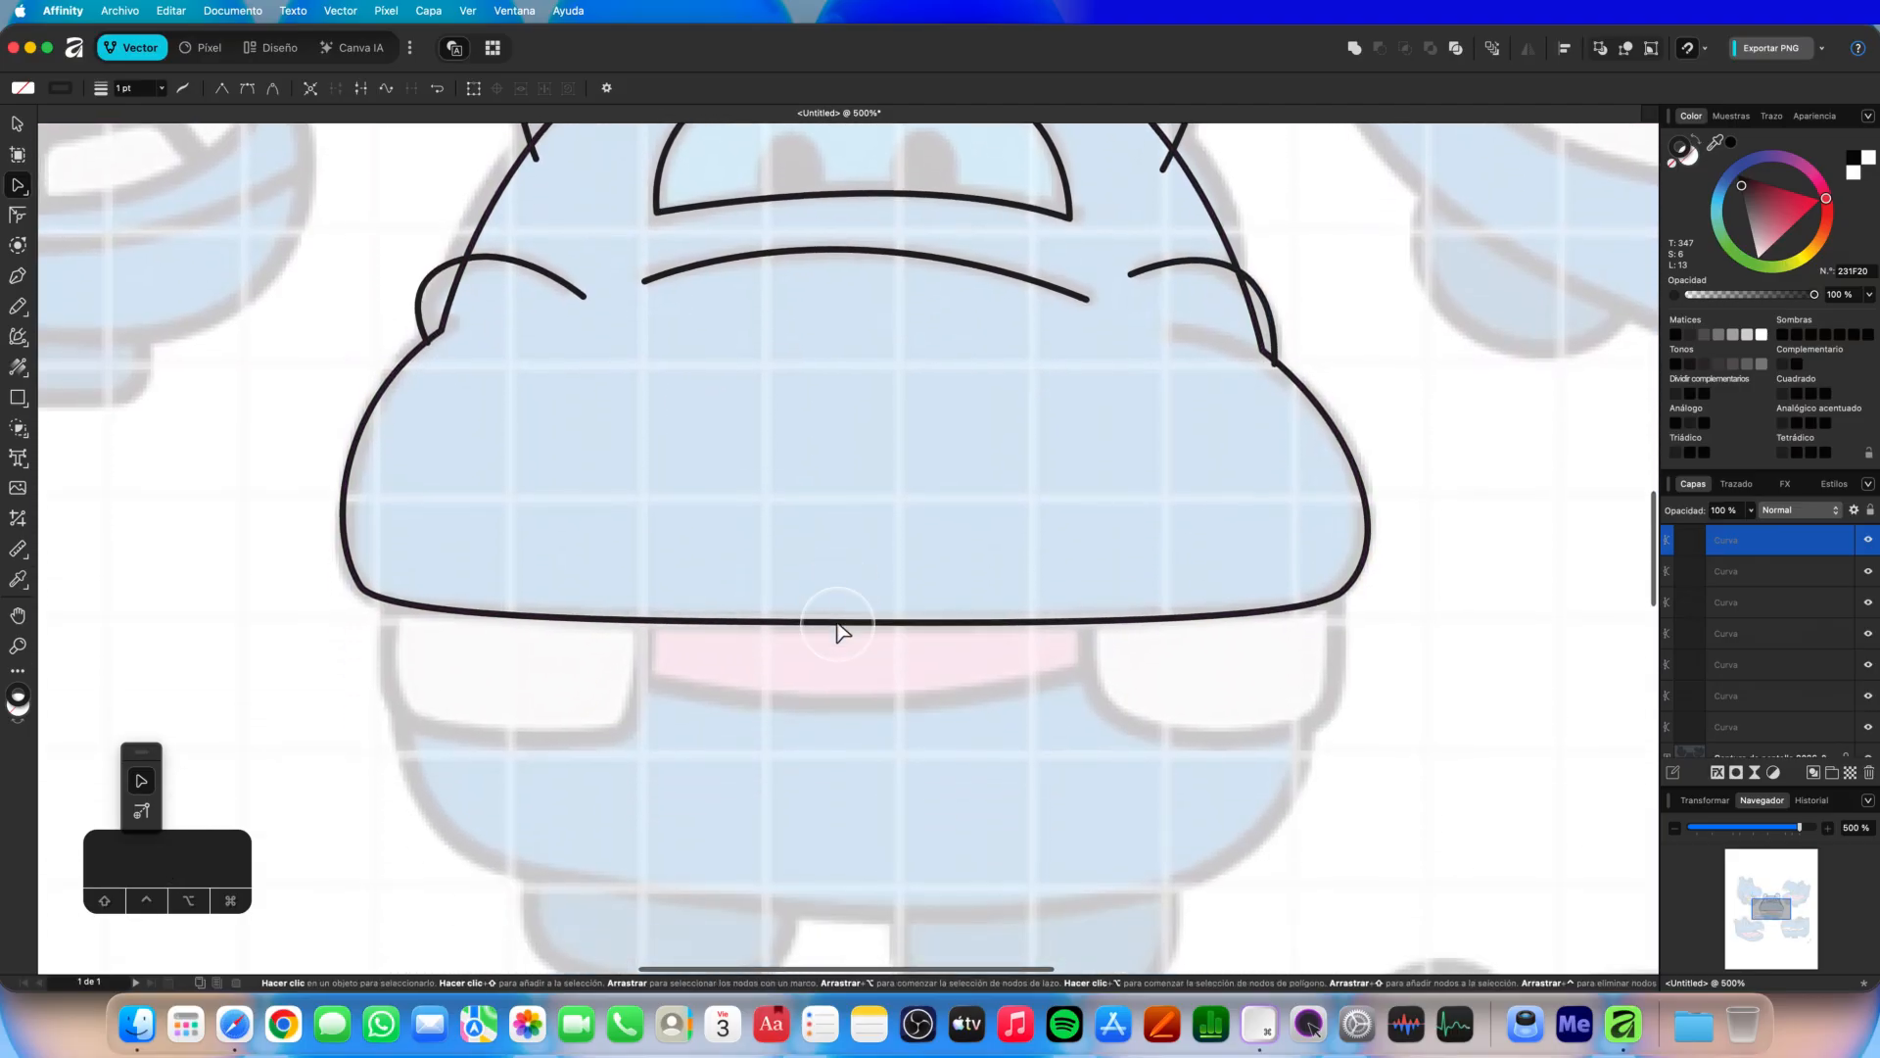
click(18, 276)
key(Escape)
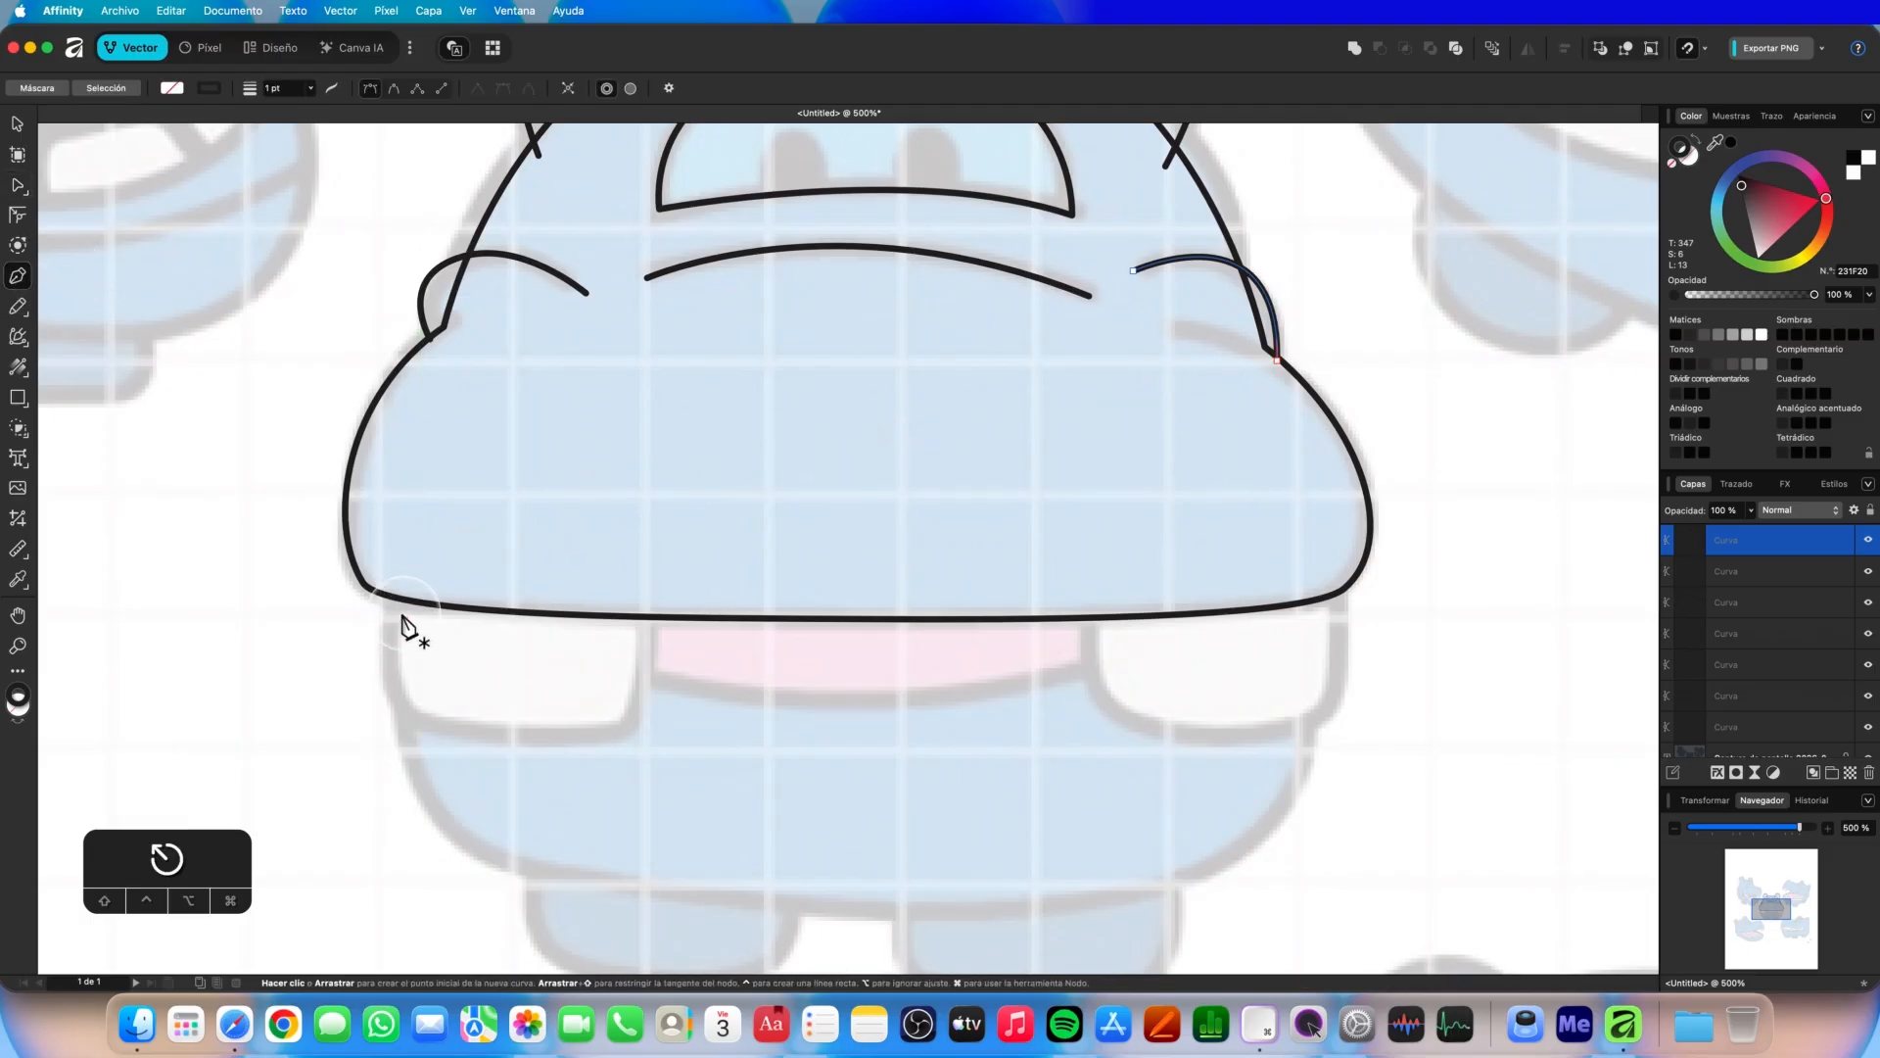
drag(397, 566, 412, 748)
drag(628, 729, 648, 707)
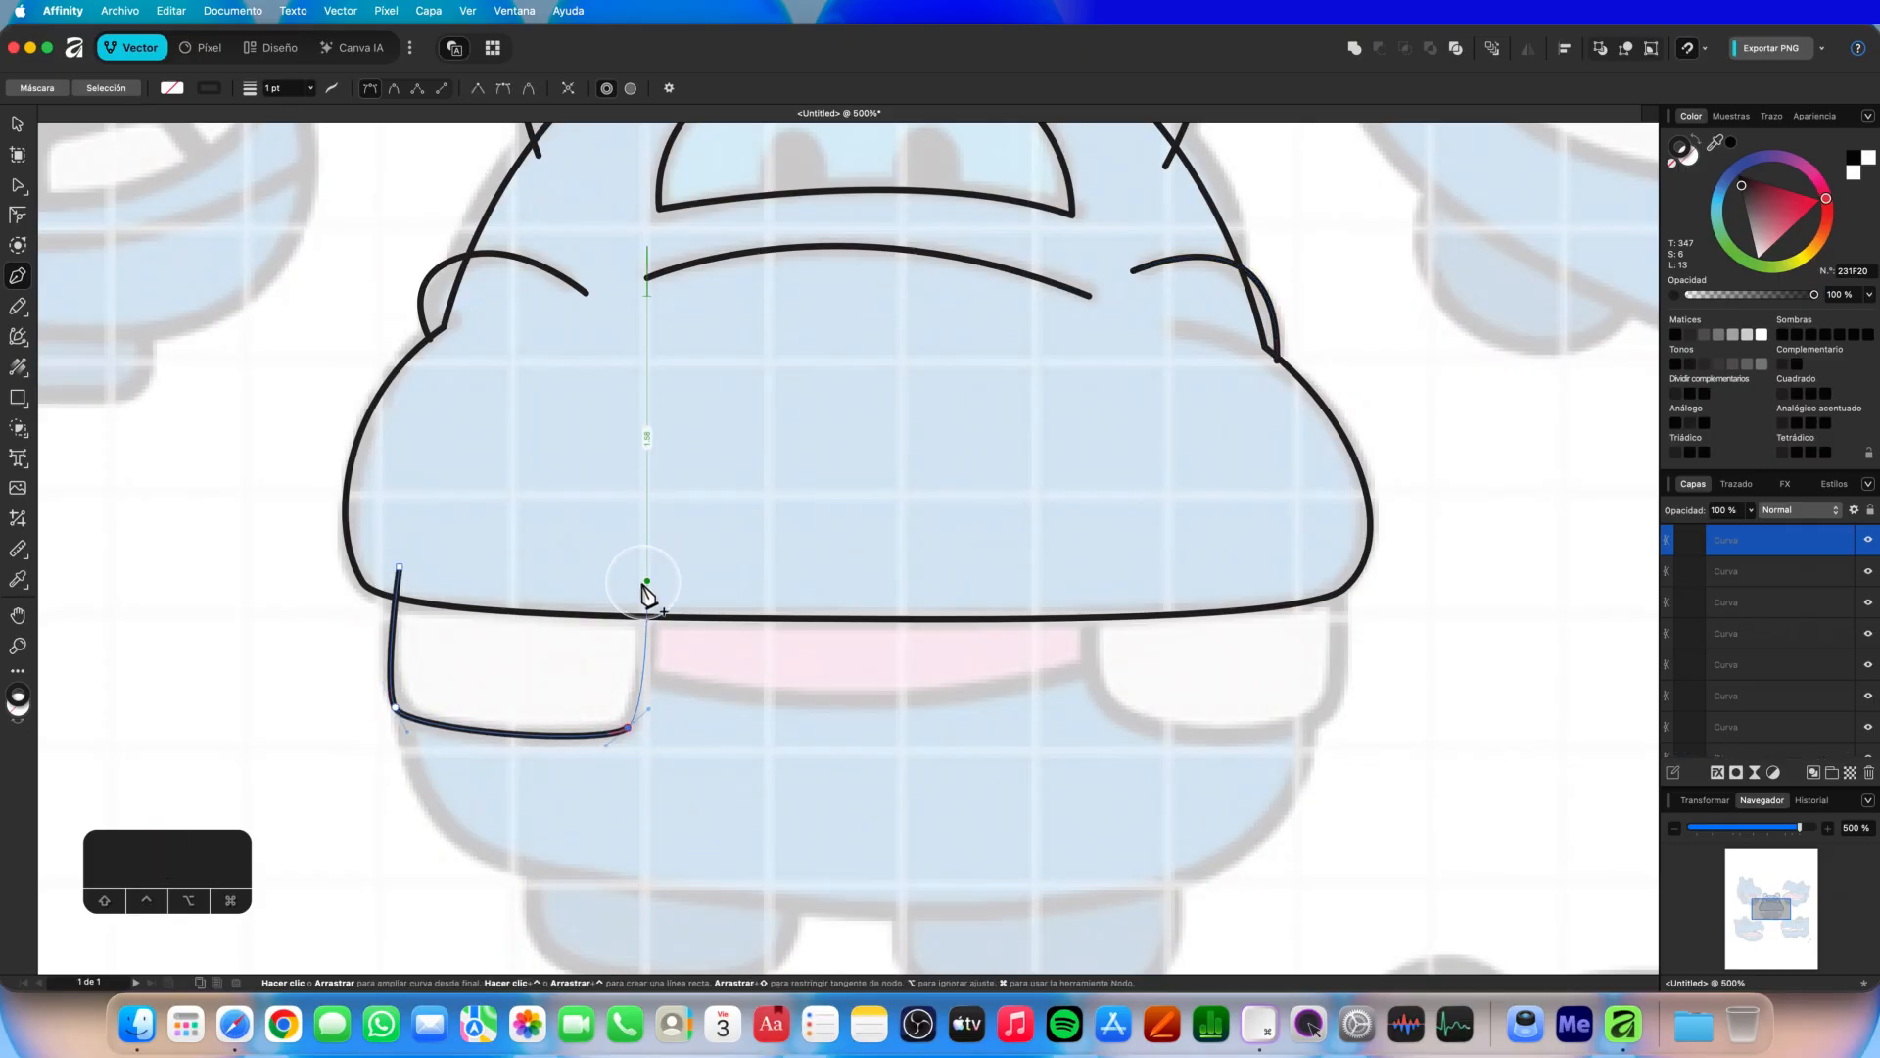
click(644, 592)
key(fn)
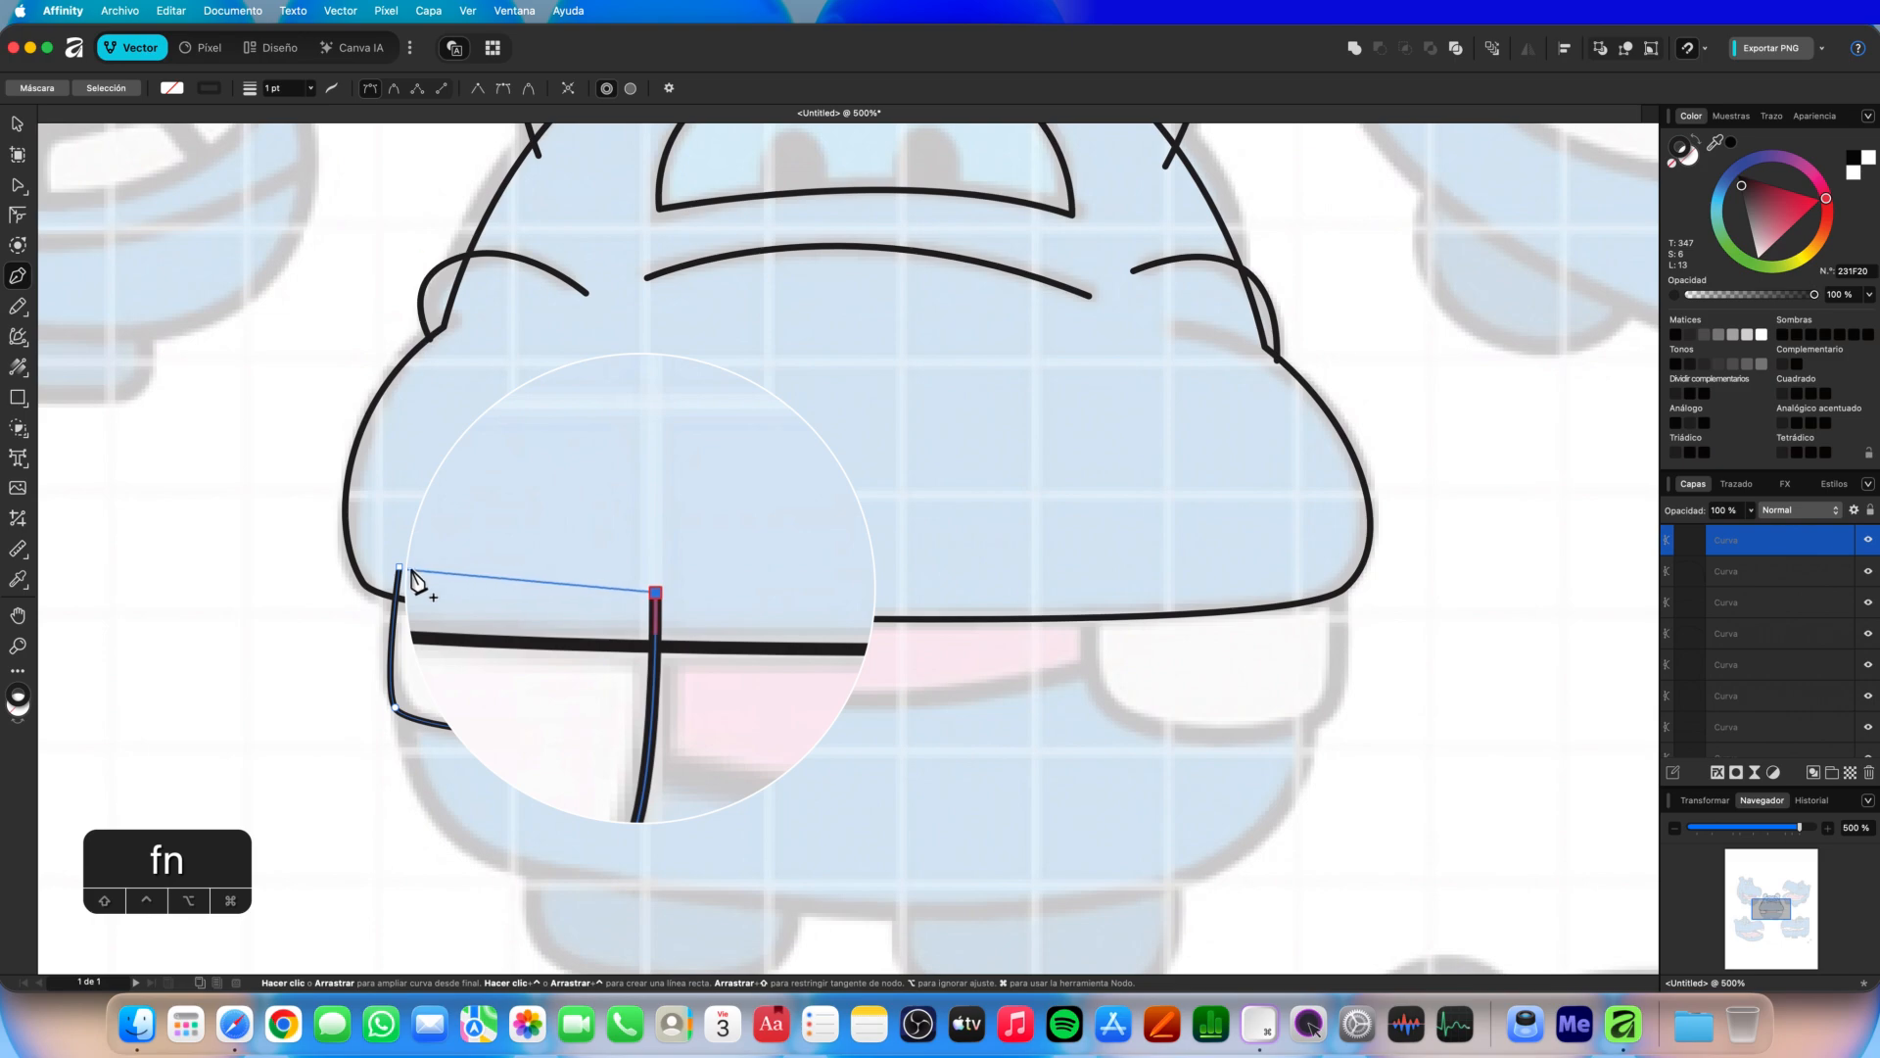
click(400, 568)
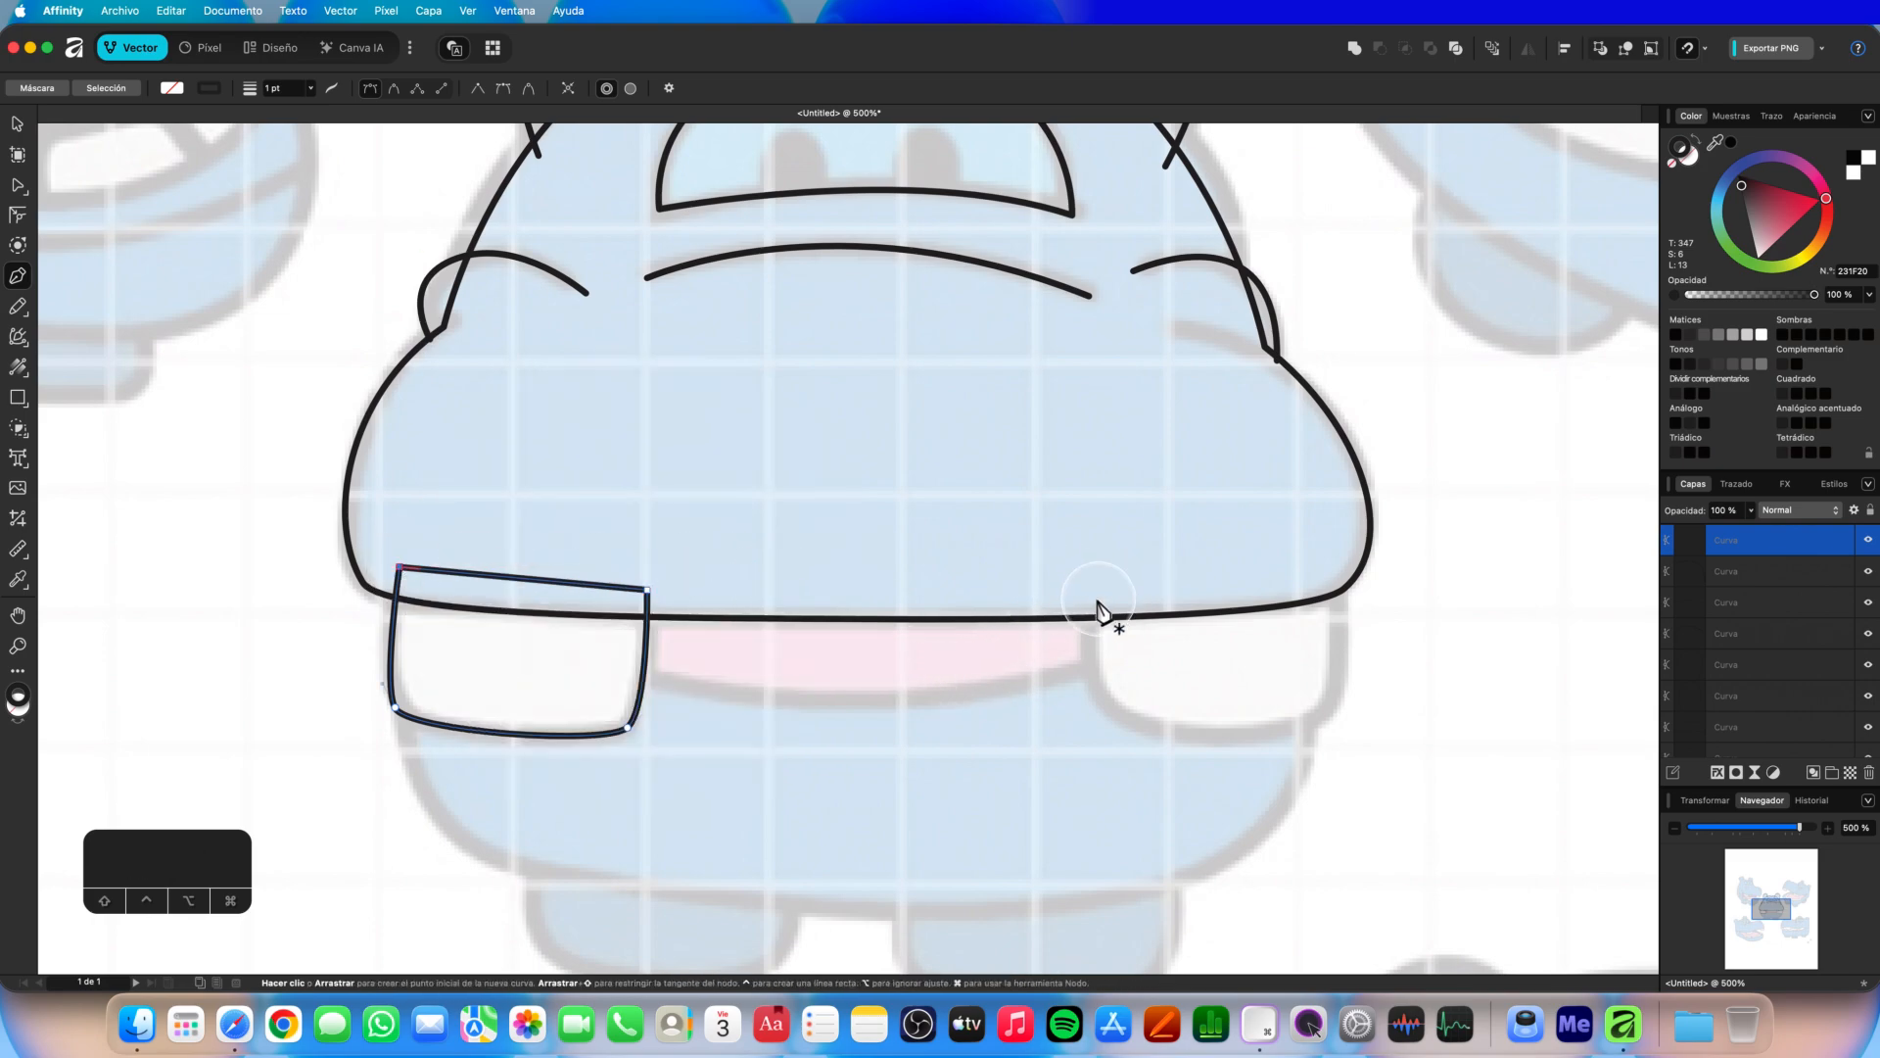
Trace the right tooth as a closed shape with rounded lower corners and its top edge overlapping the muzzle.
drag(1096, 619, 1097, 633)
drag(1103, 723, 1118, 742)
drag(1327, 712, 1337, 692)
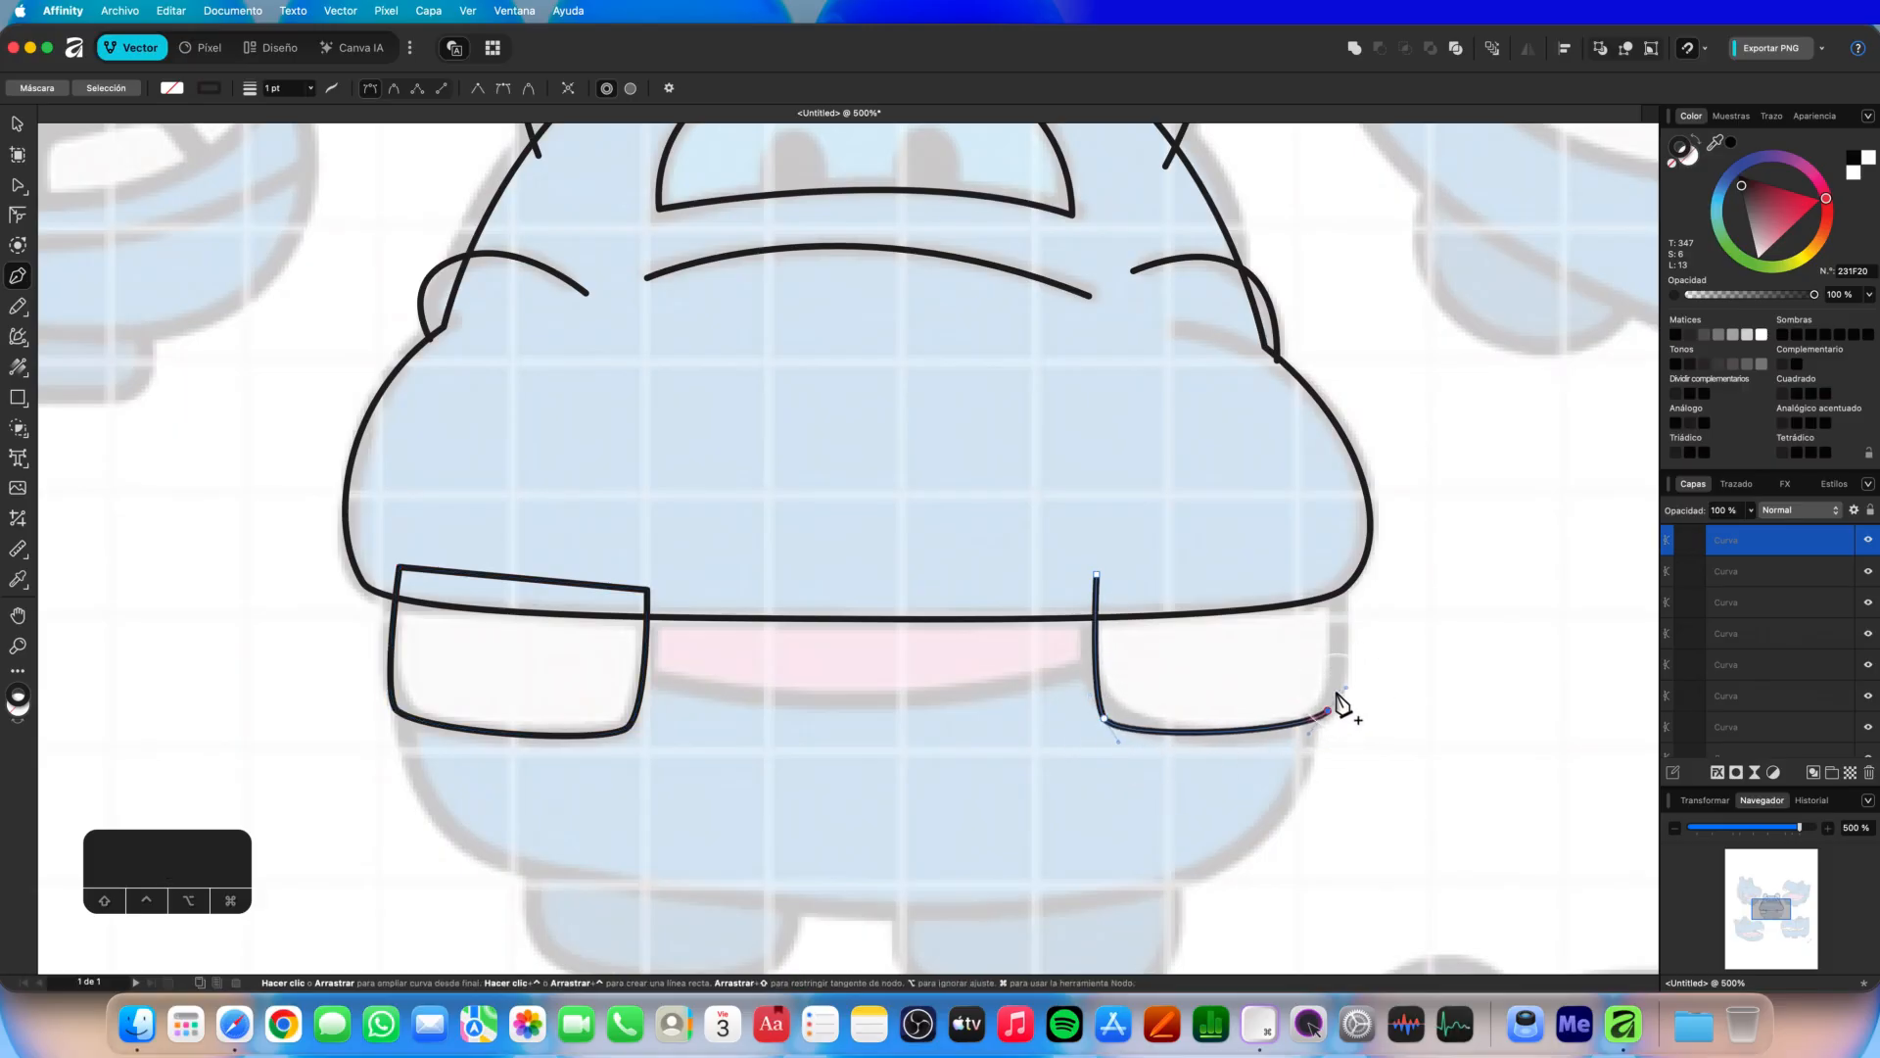
click(1328, 567)
click(1097, 576)
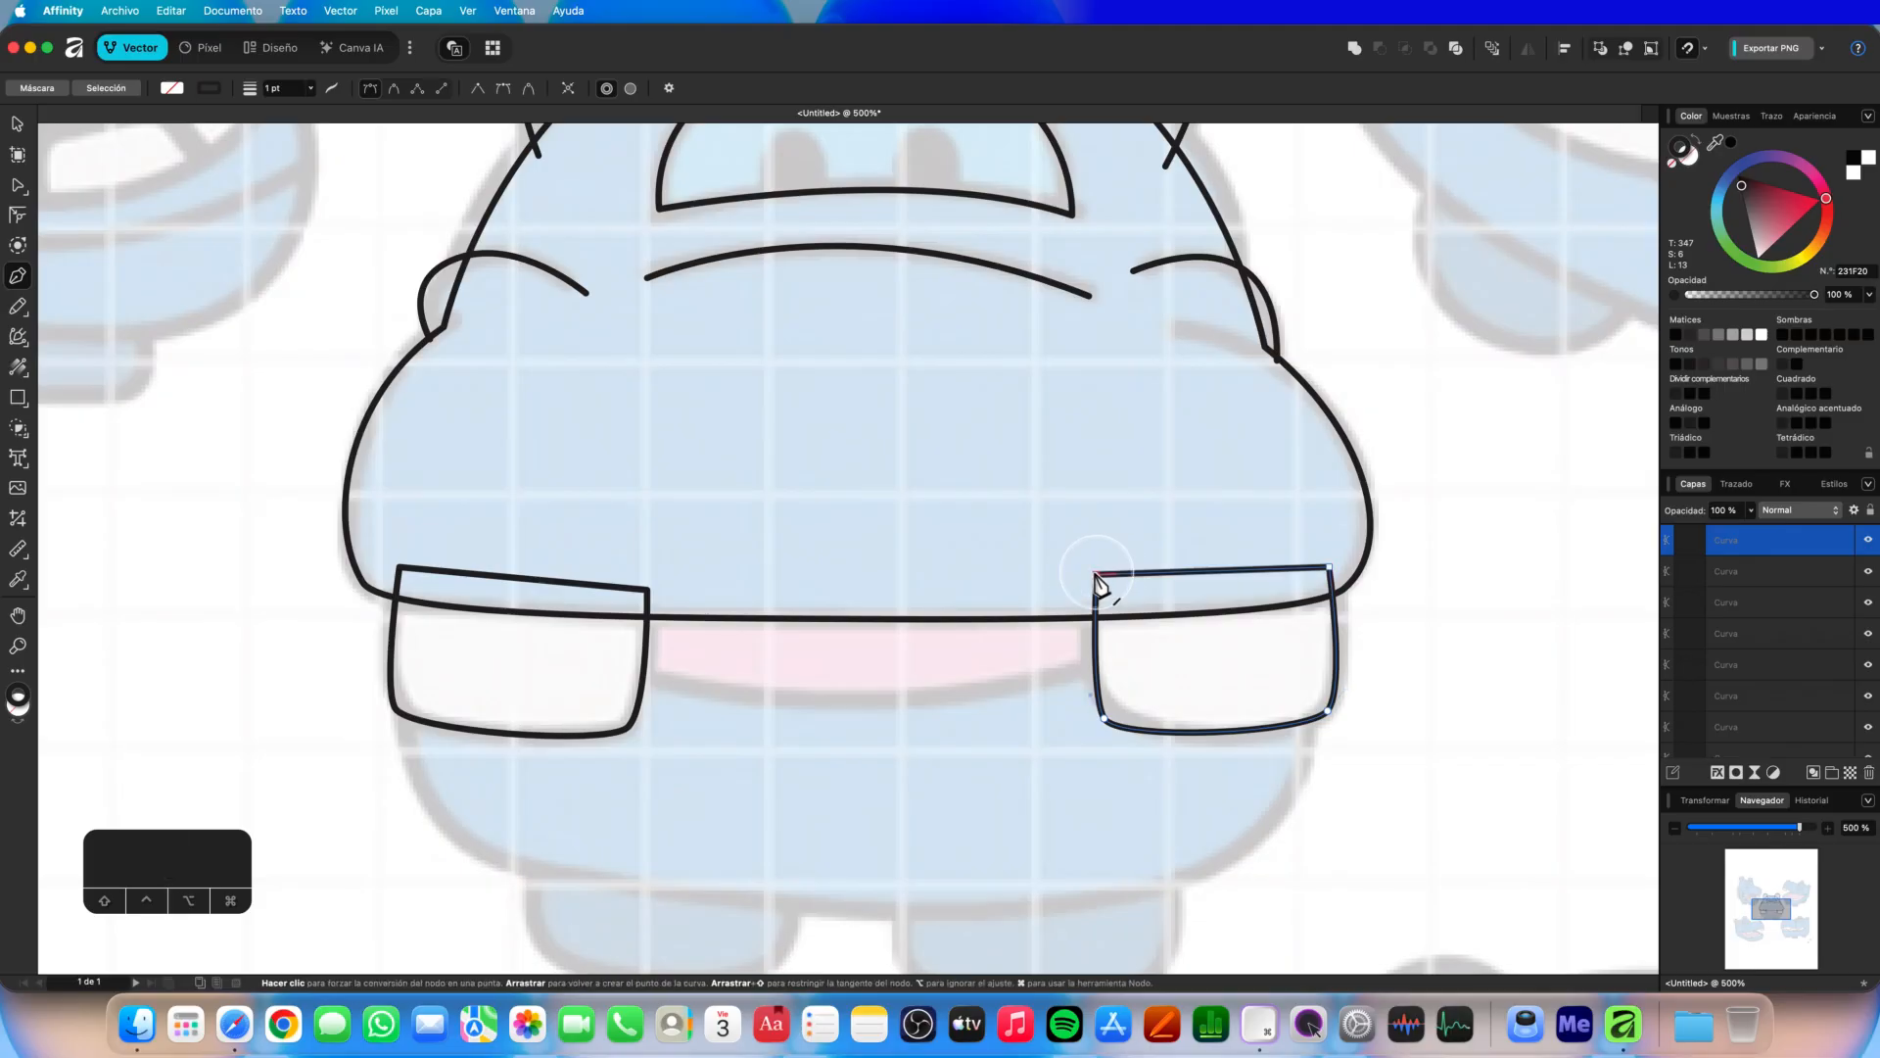
Trace the lower body below the muzzle as a closed shape with rounded bottom corners and a straight top edge inside the muzzle.
scroll(734, 690, down, 3)
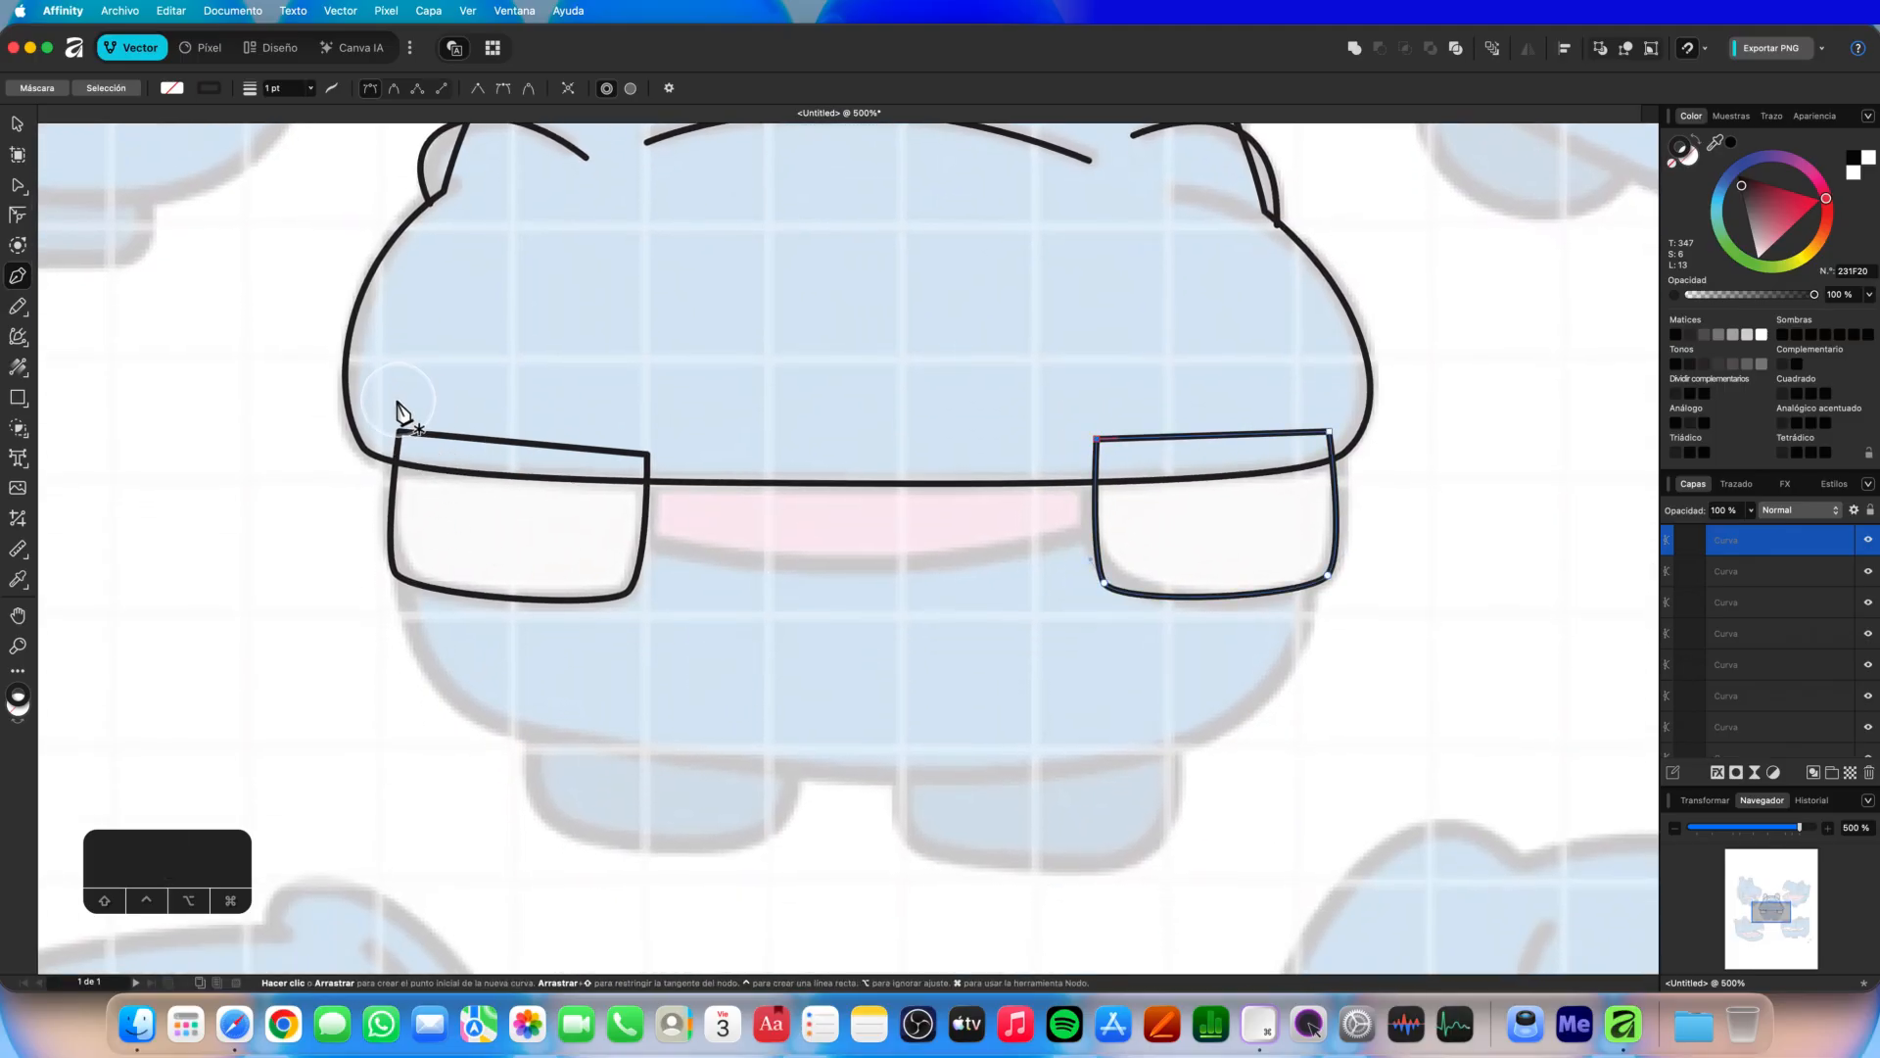
click(397, 402)
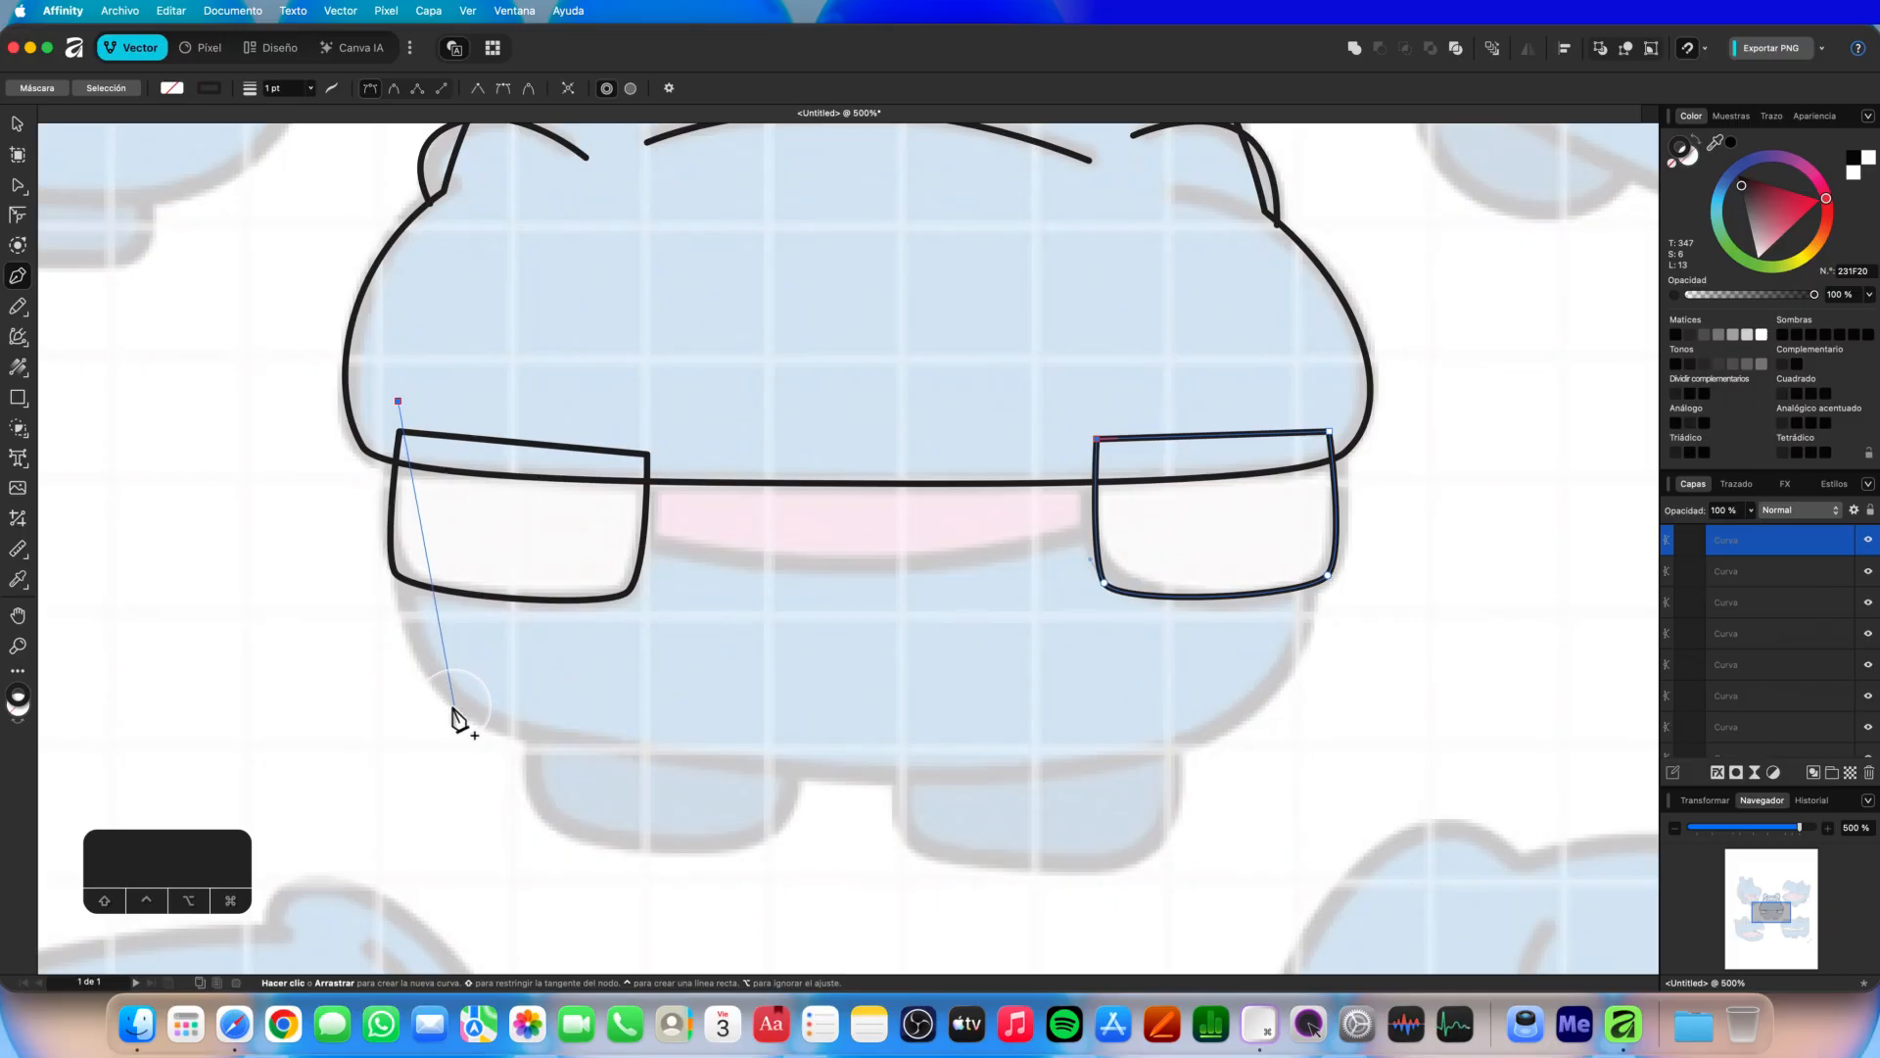
drag(457, 710, 540, 759)
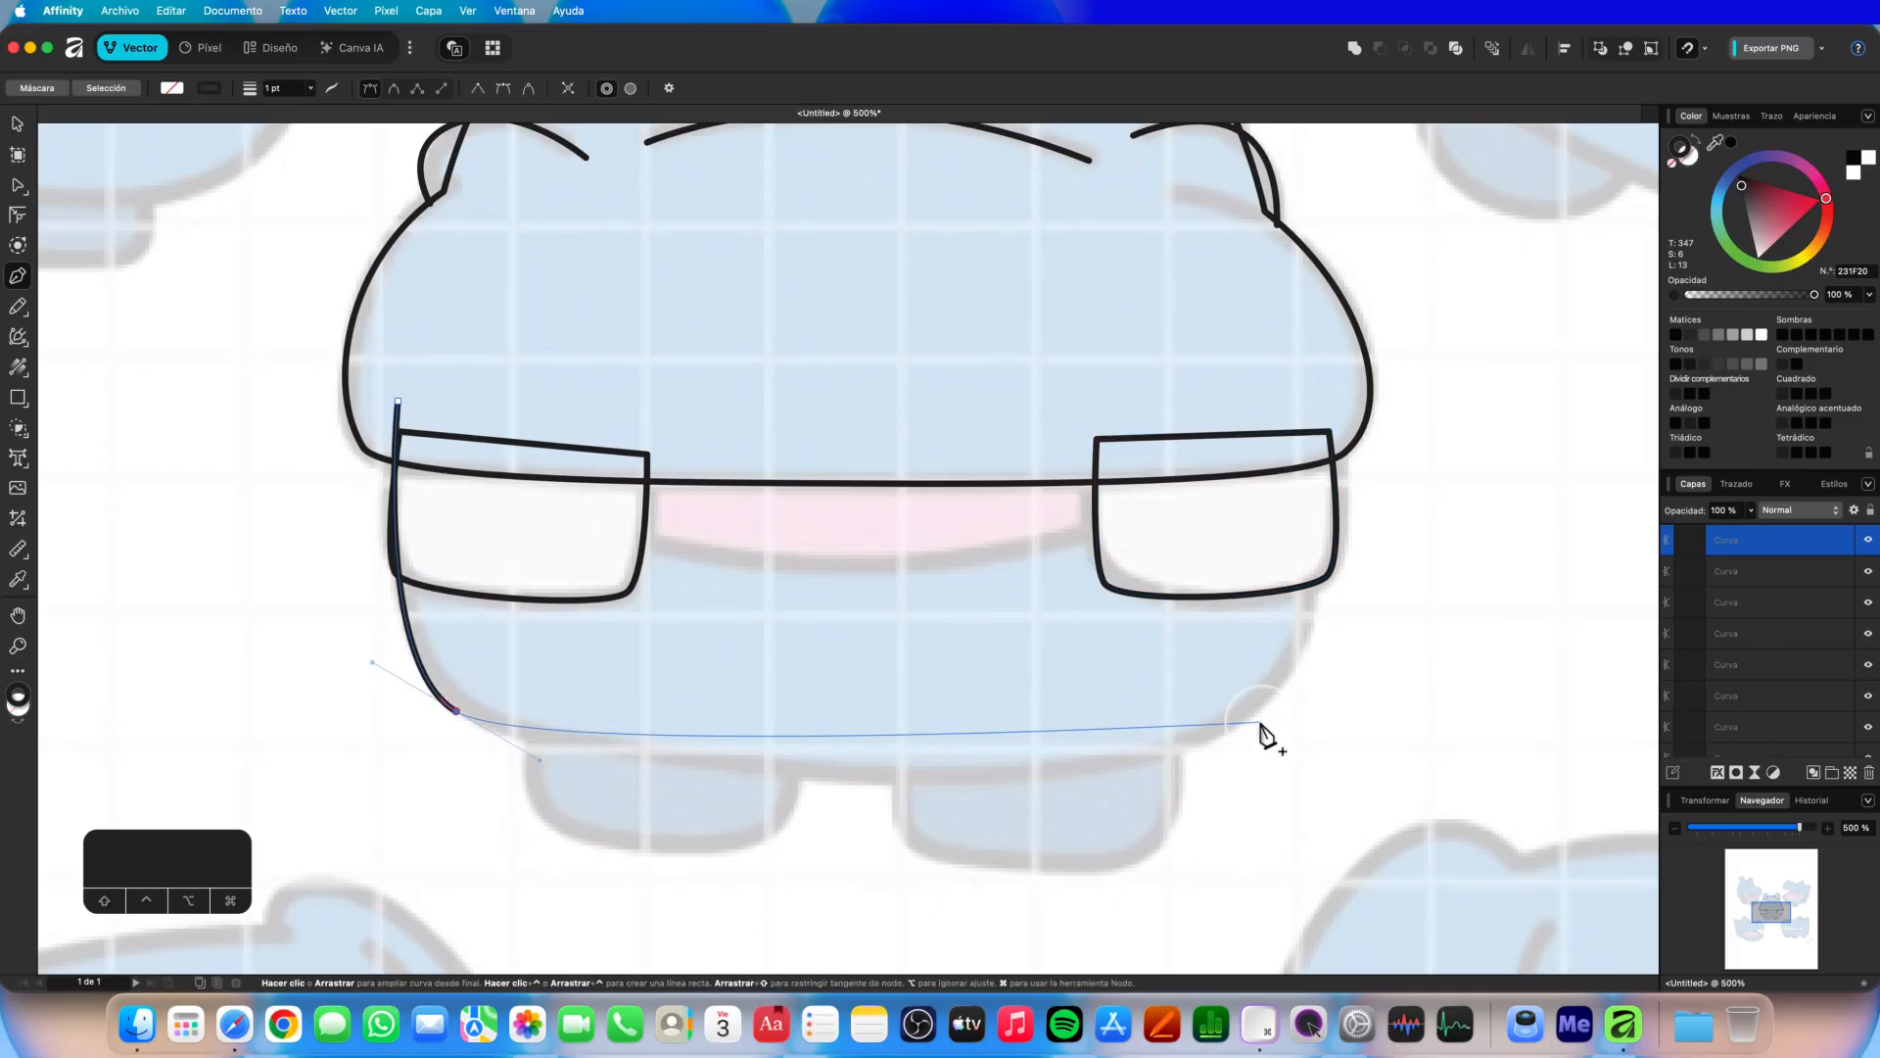
drag(1263, 722, 1365, 650)
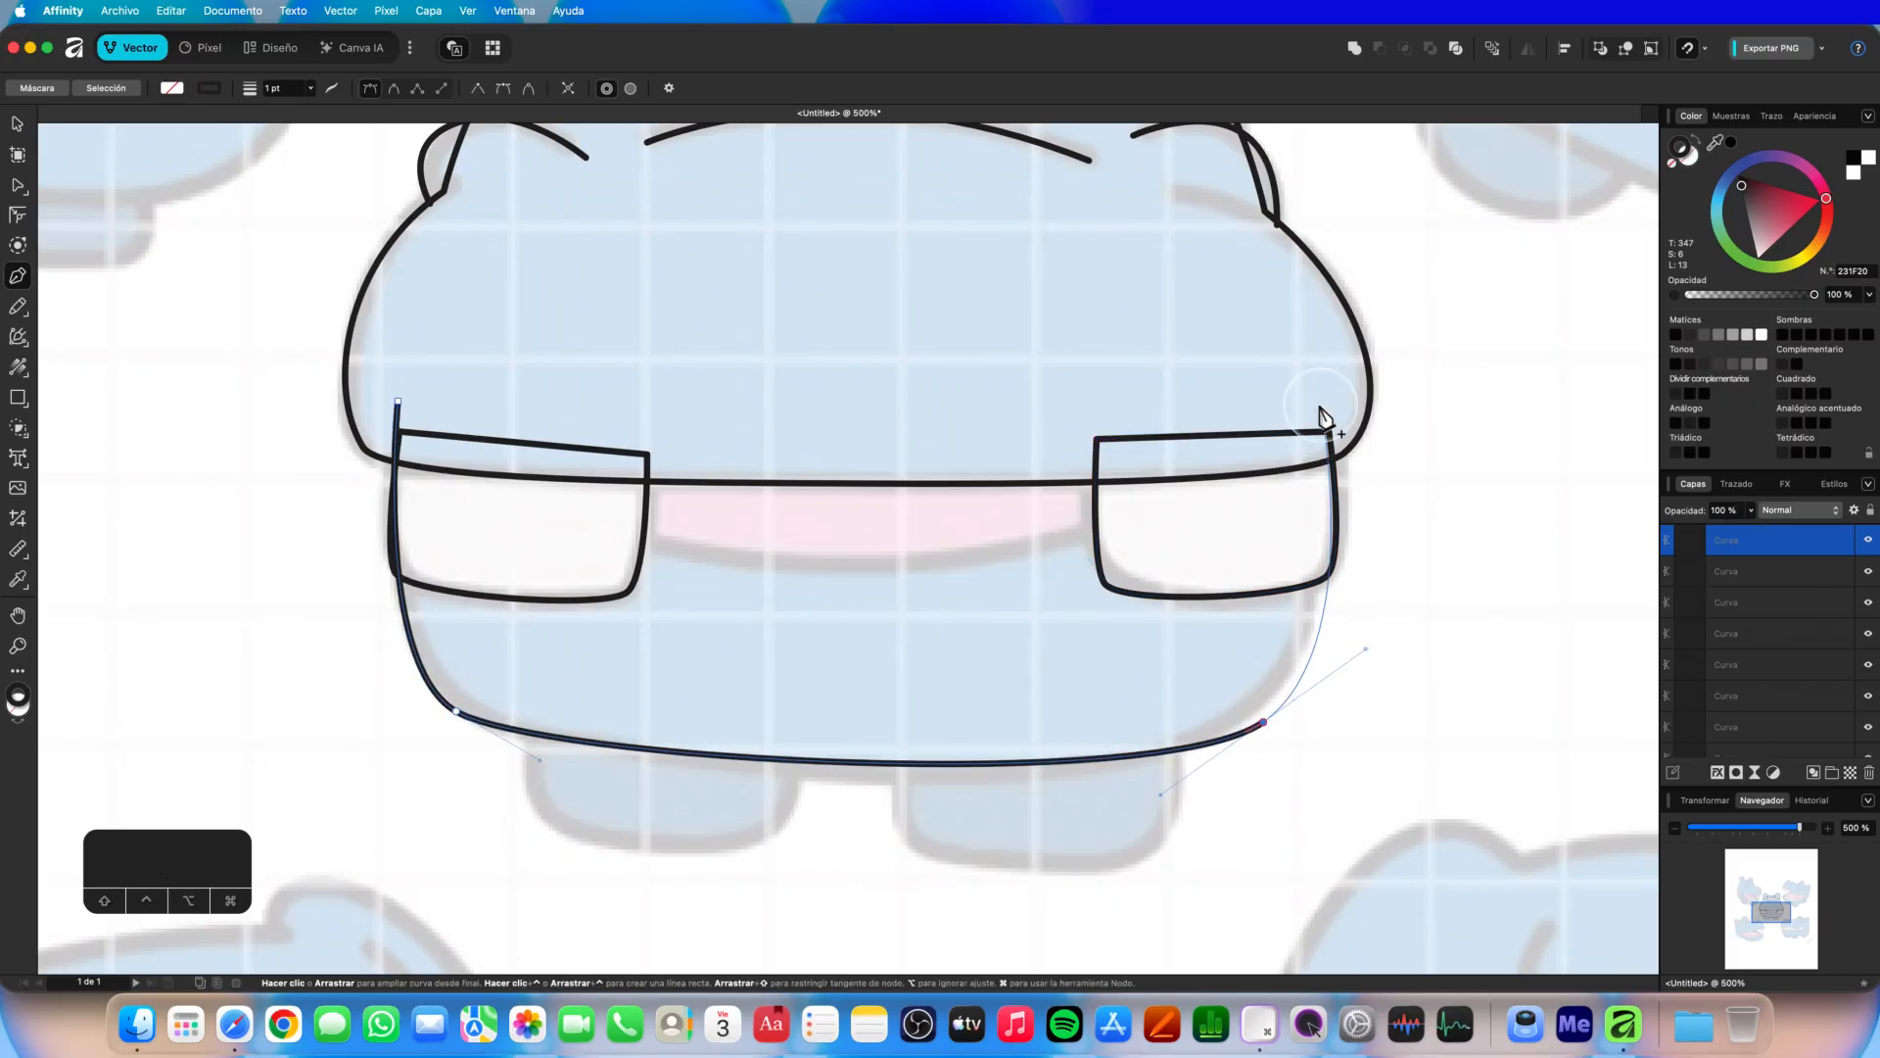
click(1296, 390)
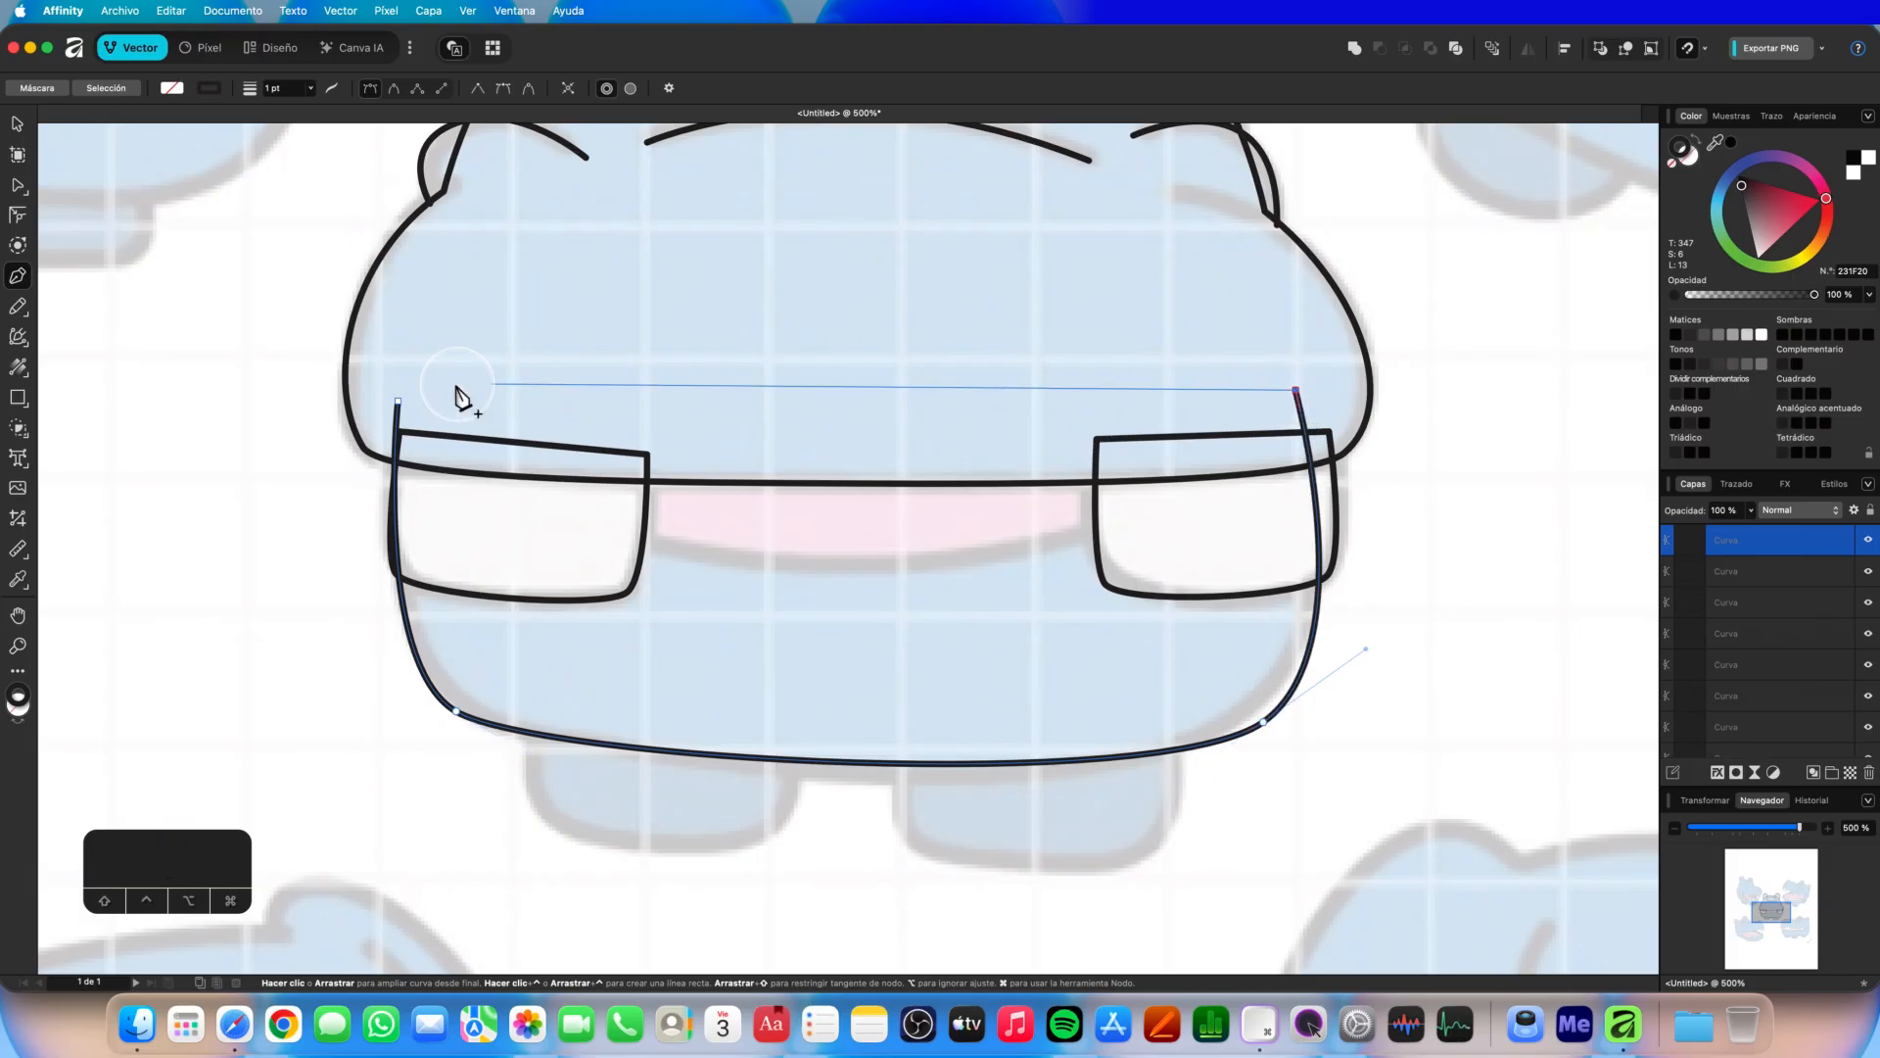
click(398, 401)
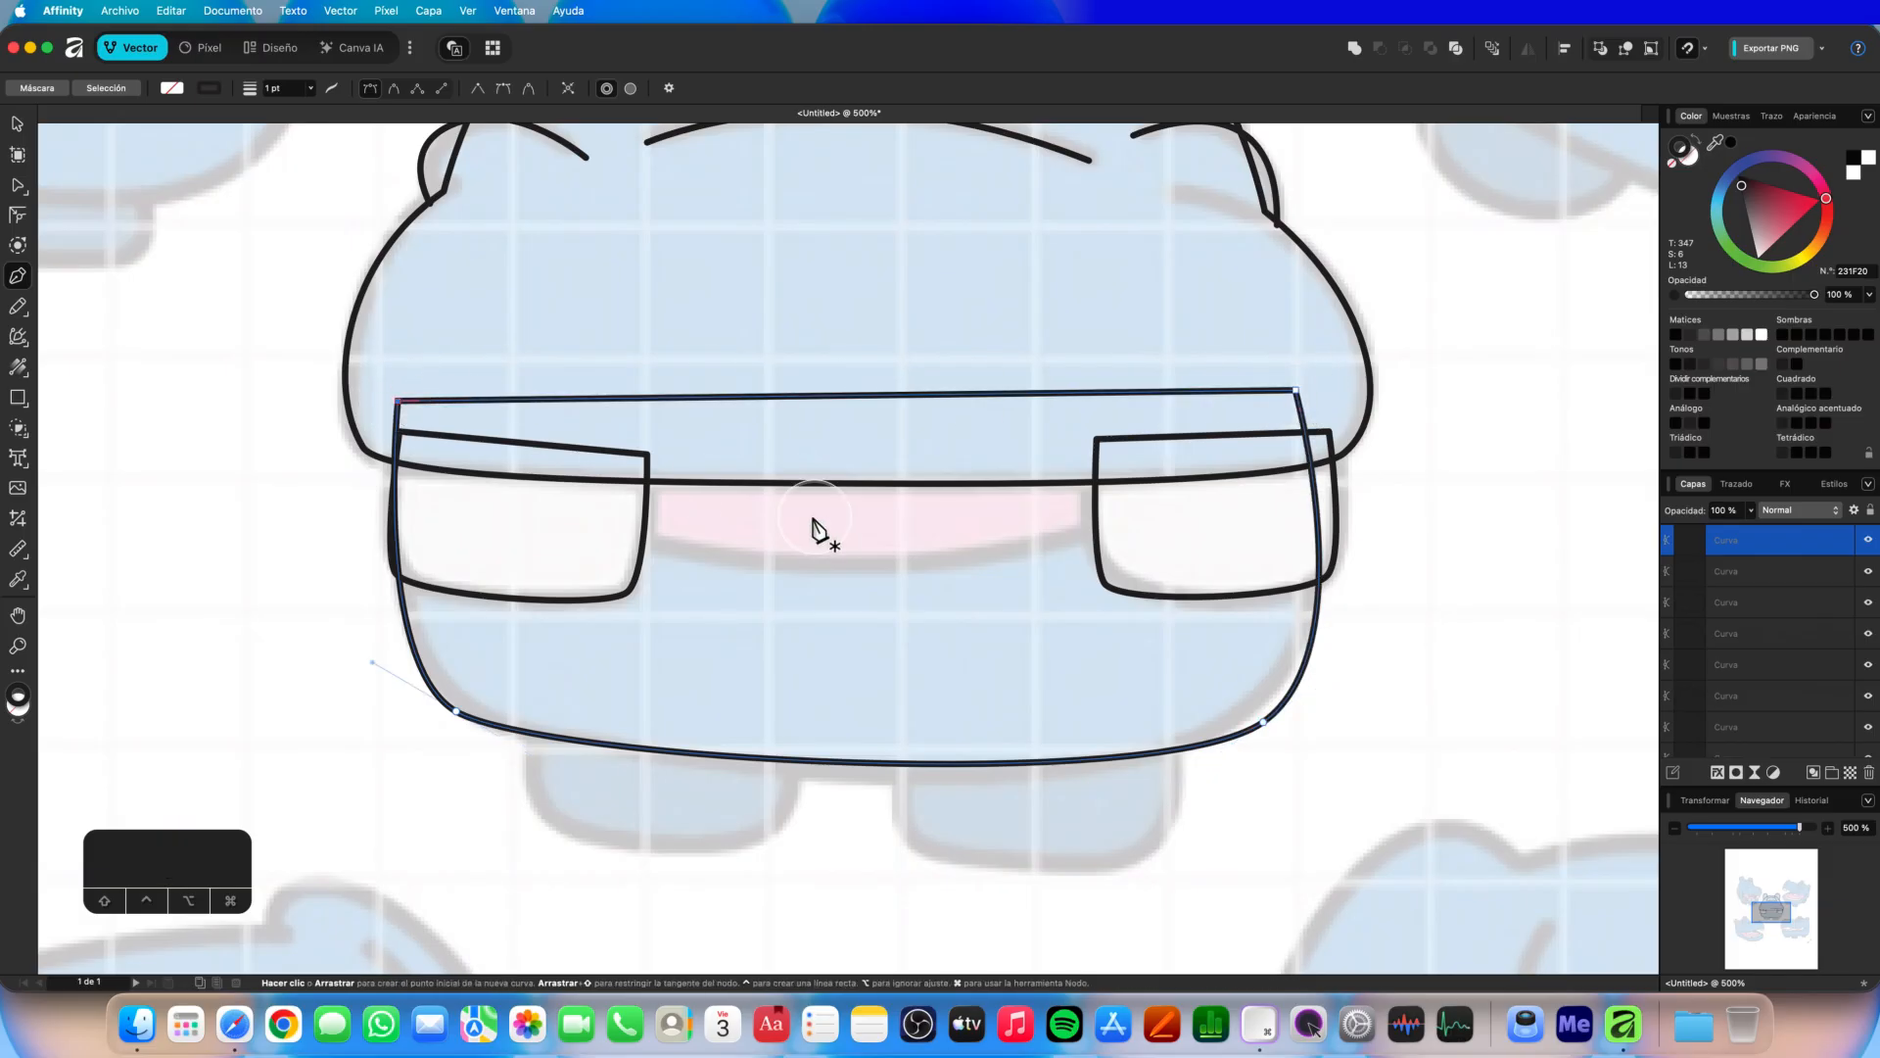
Trace the pink mouth between the teeth as a closed shape with a curved lower edge, overlapping both teeth and the muzzle.
click(590, 515)
drag(858, 577, 1043, 574)
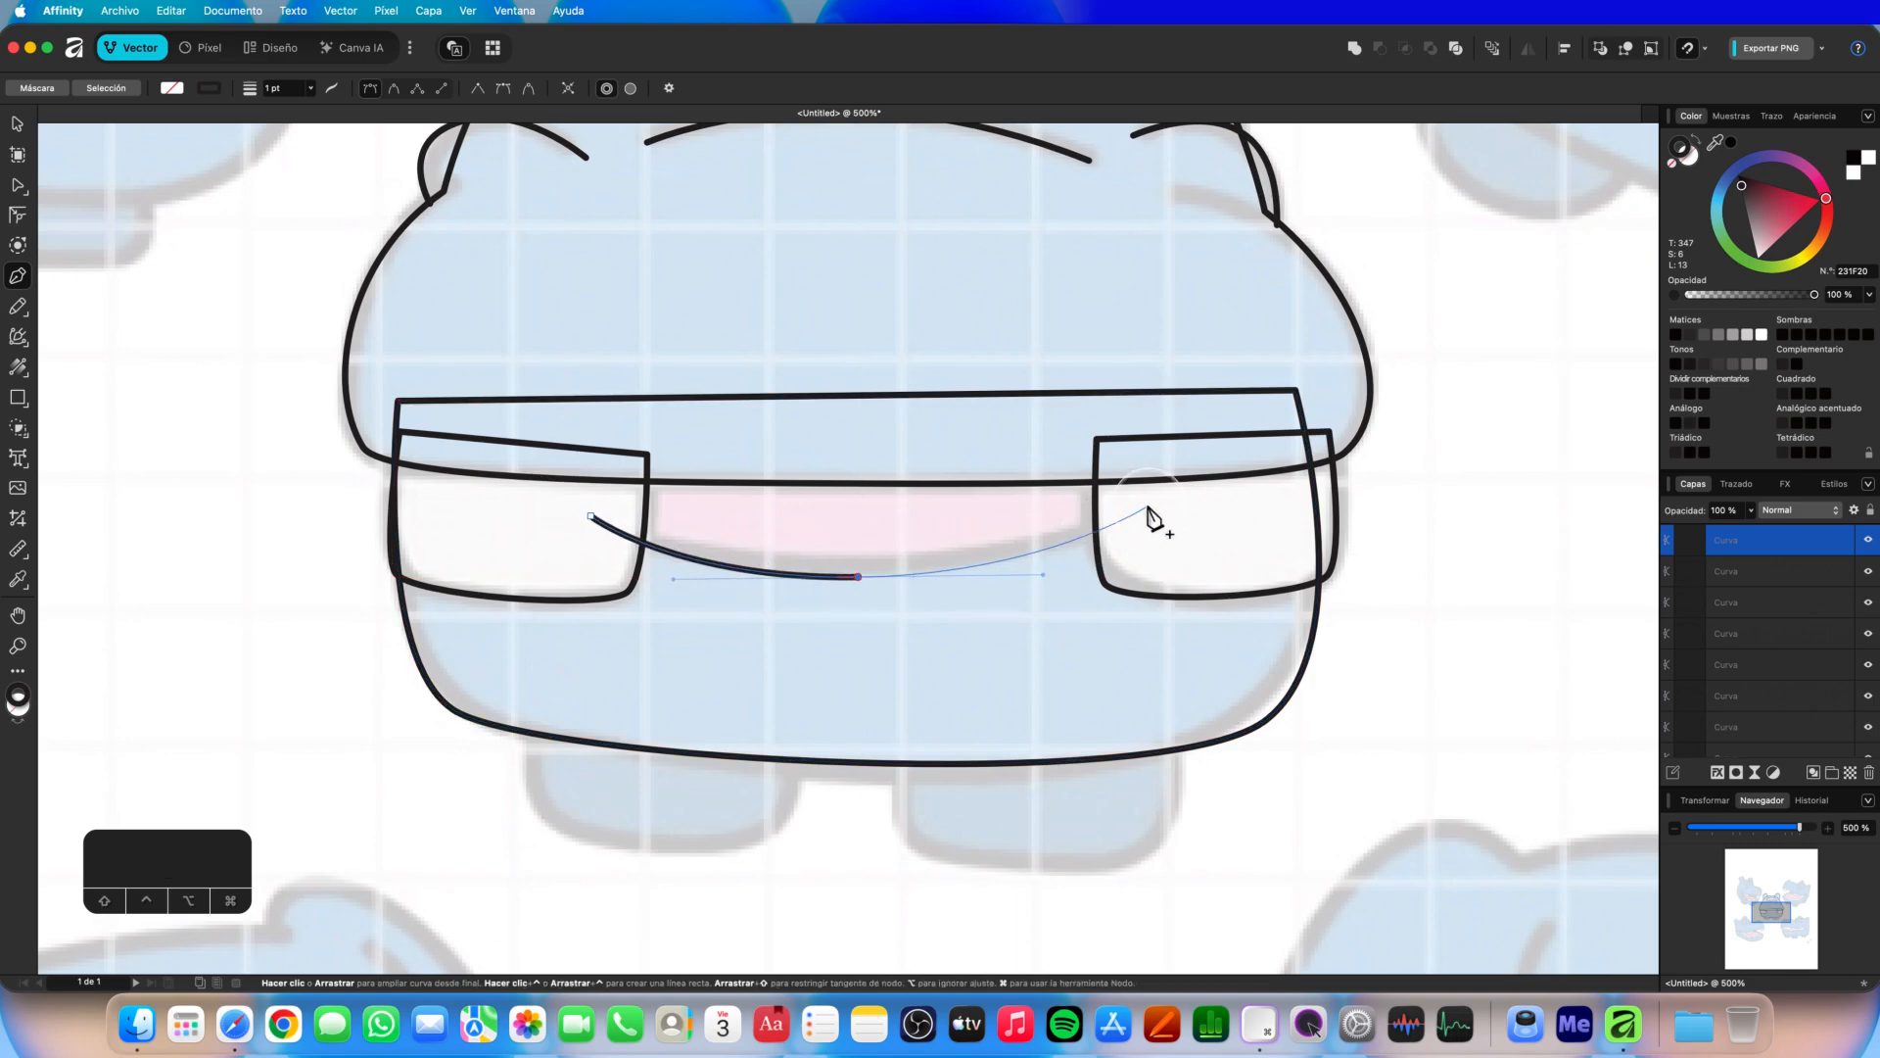
click(1147, 452)
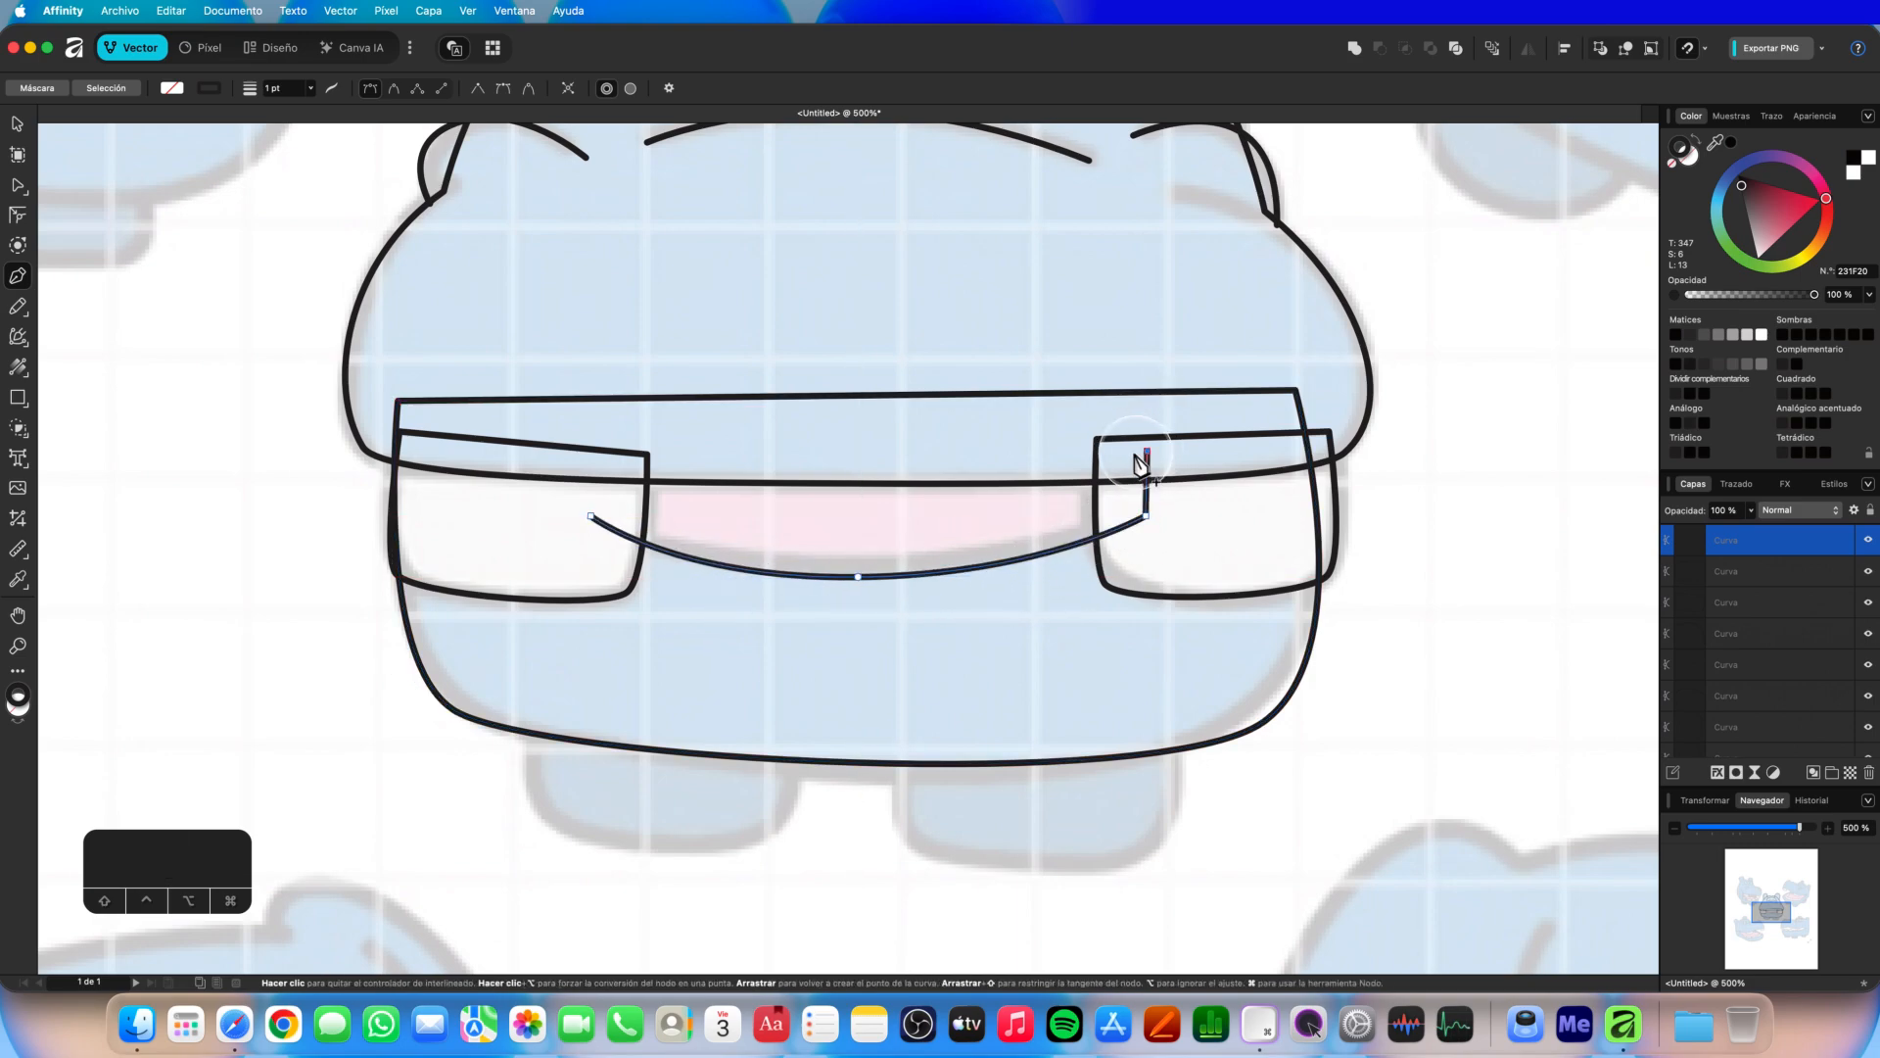
click(591, 443)
click(590, 515)
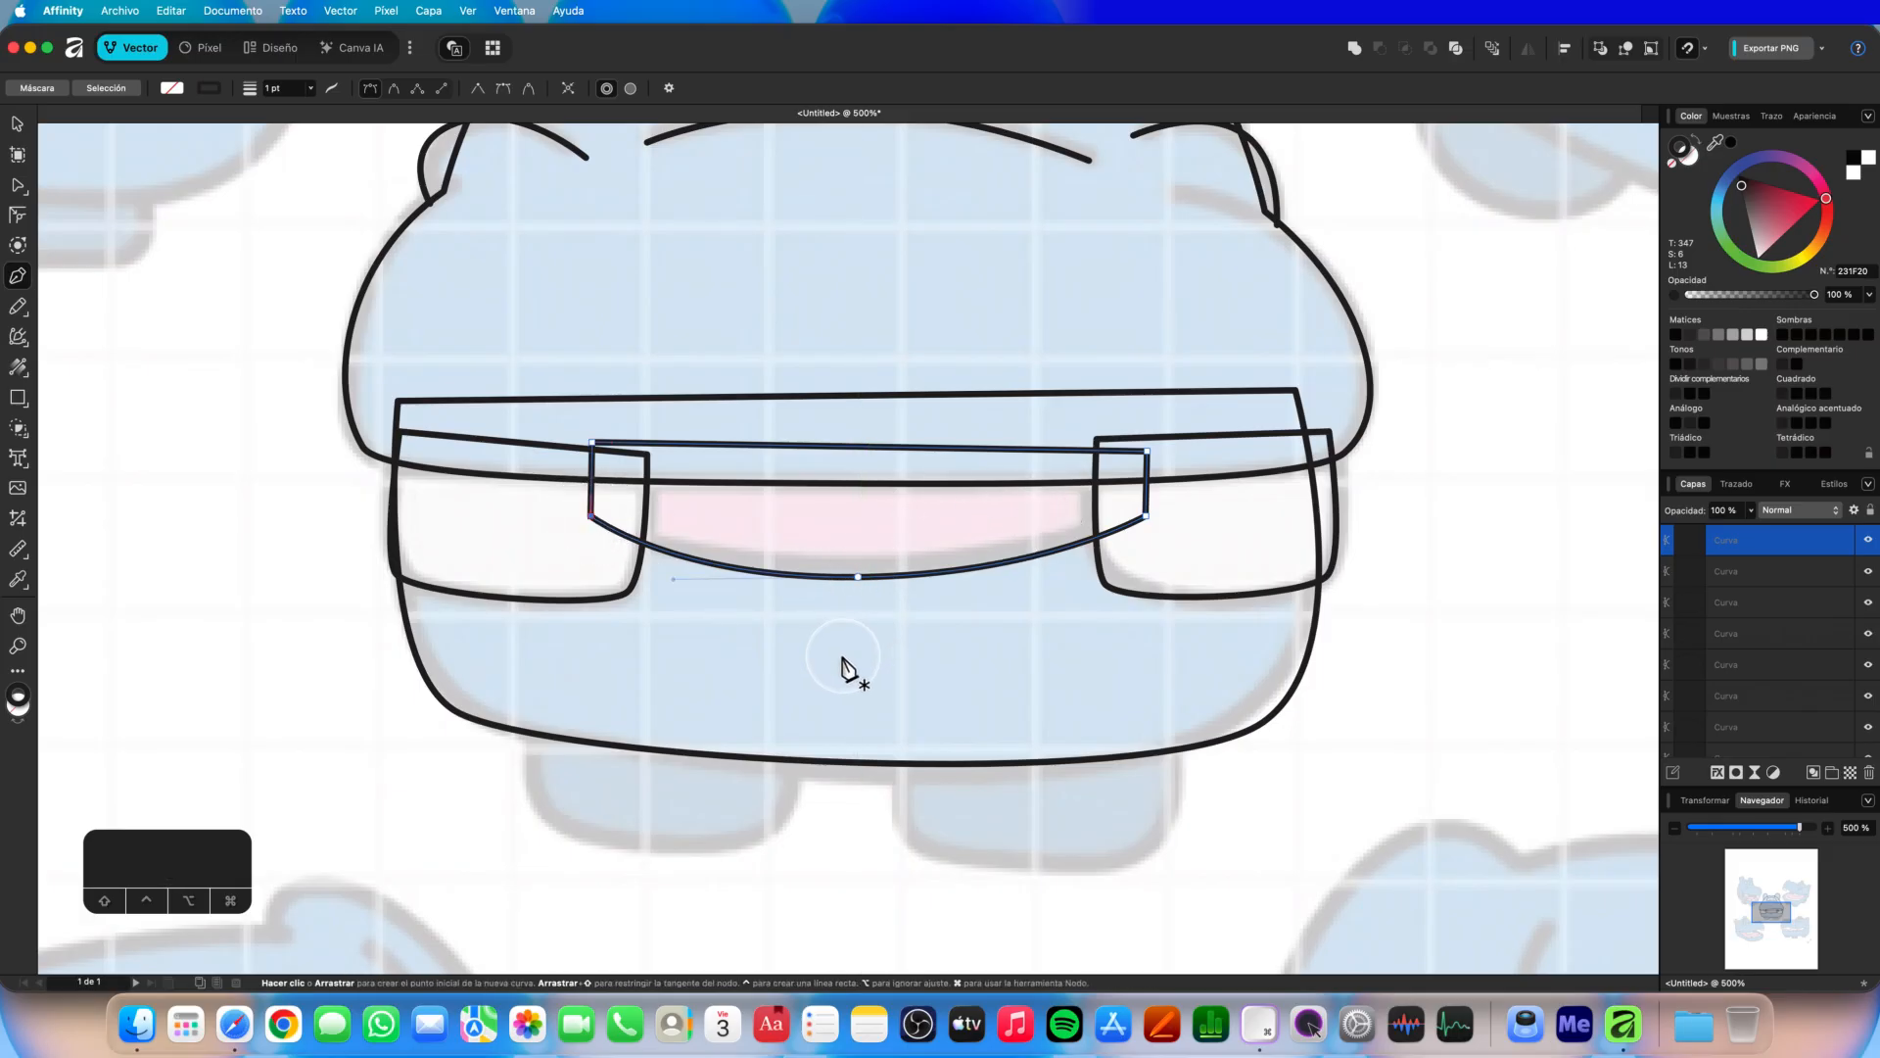
Trace the left foot as a closed shape with rounded lower corners and its top edge overlapping the body.
drag(531, 707, 587, 842)
click(781, 831)
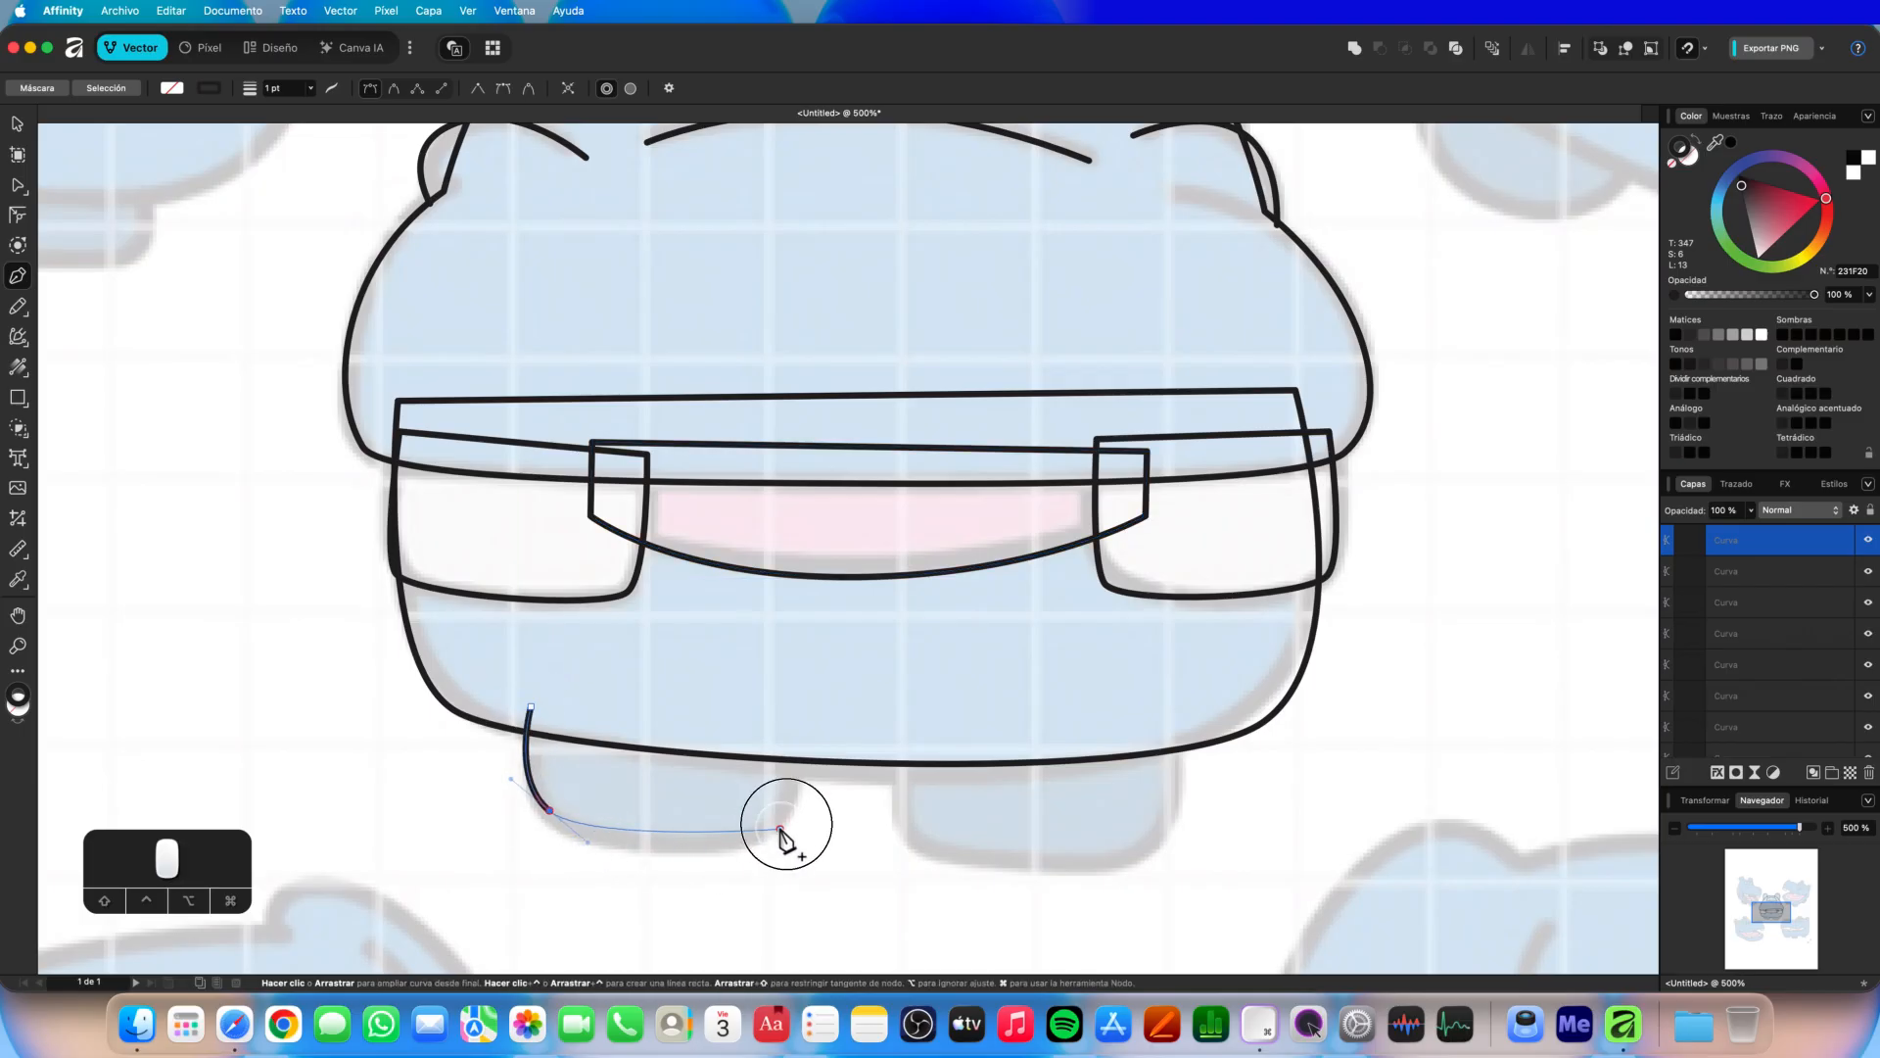
drag(780, 831, 805, 718)
click(797, 721)
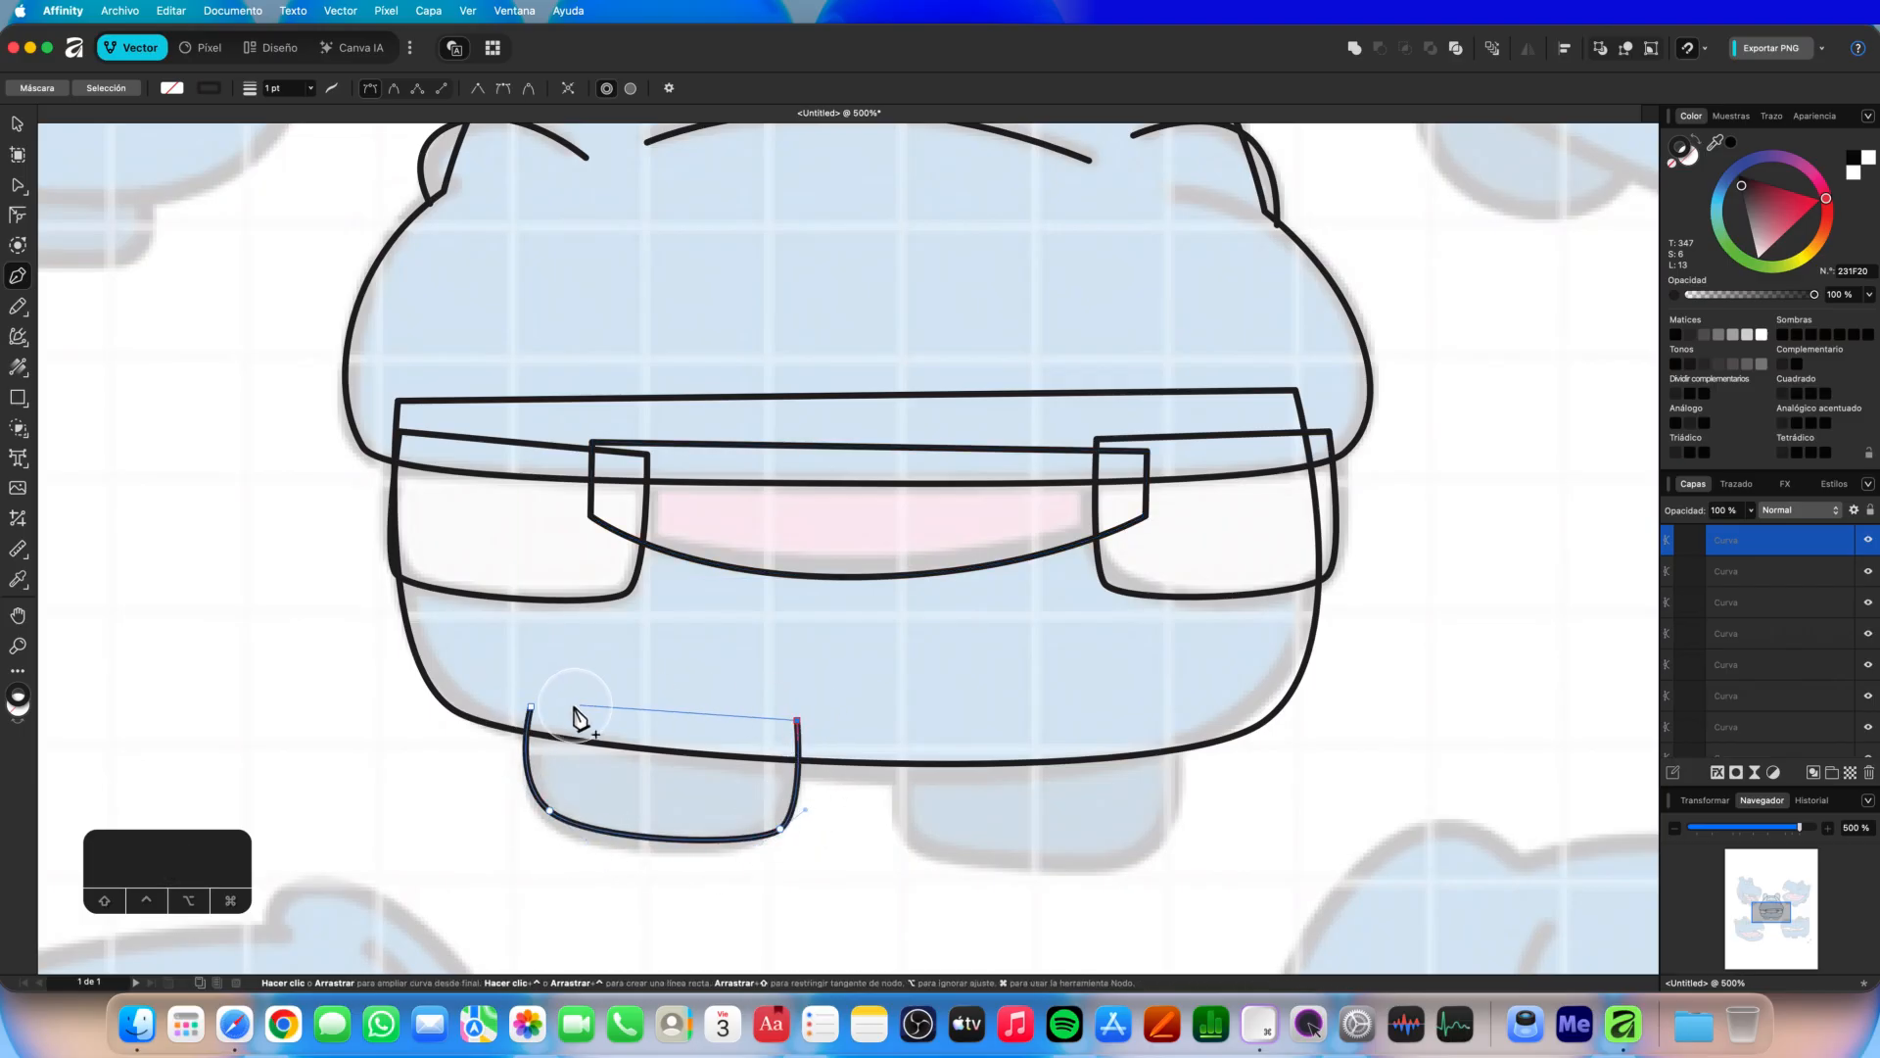
click(531, 707)
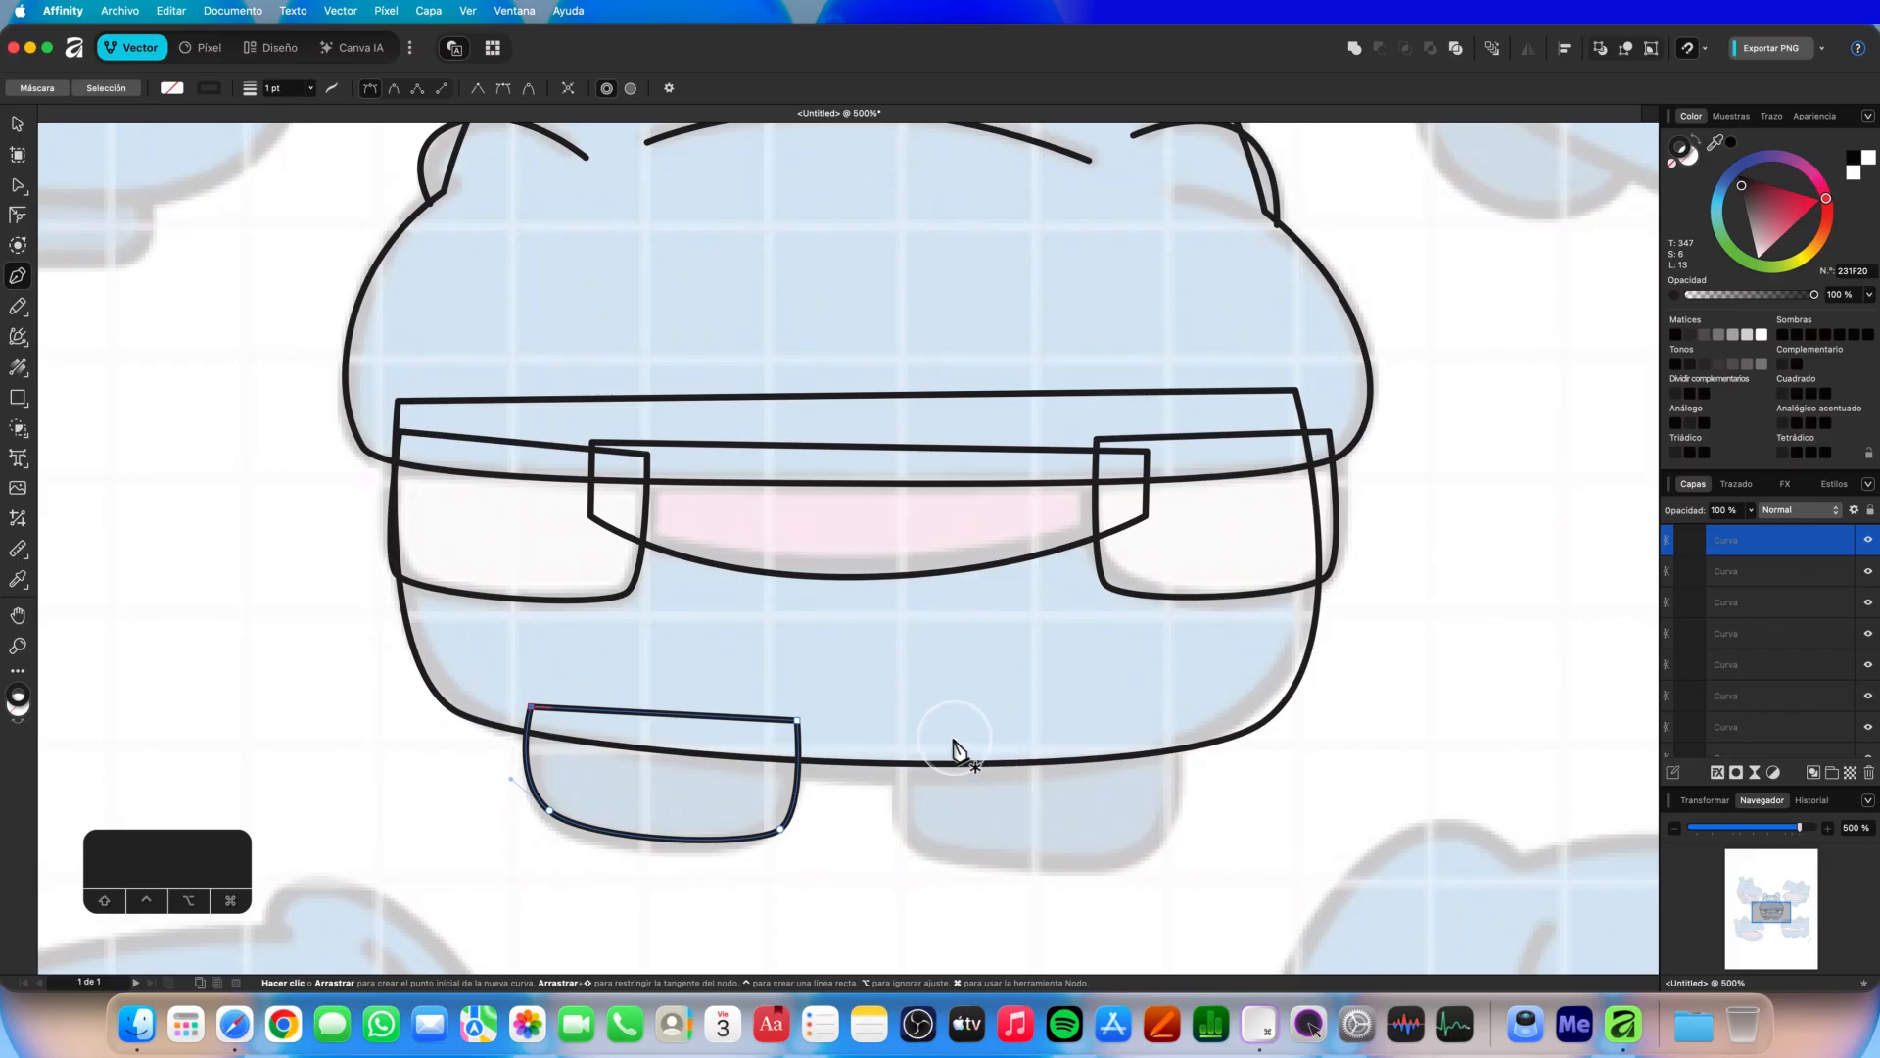
Trace the right foot as a closed shape with rounded lower corners and its top edge overlapping the body.
click(898, 726)
drag(910, 839, 928, 855)
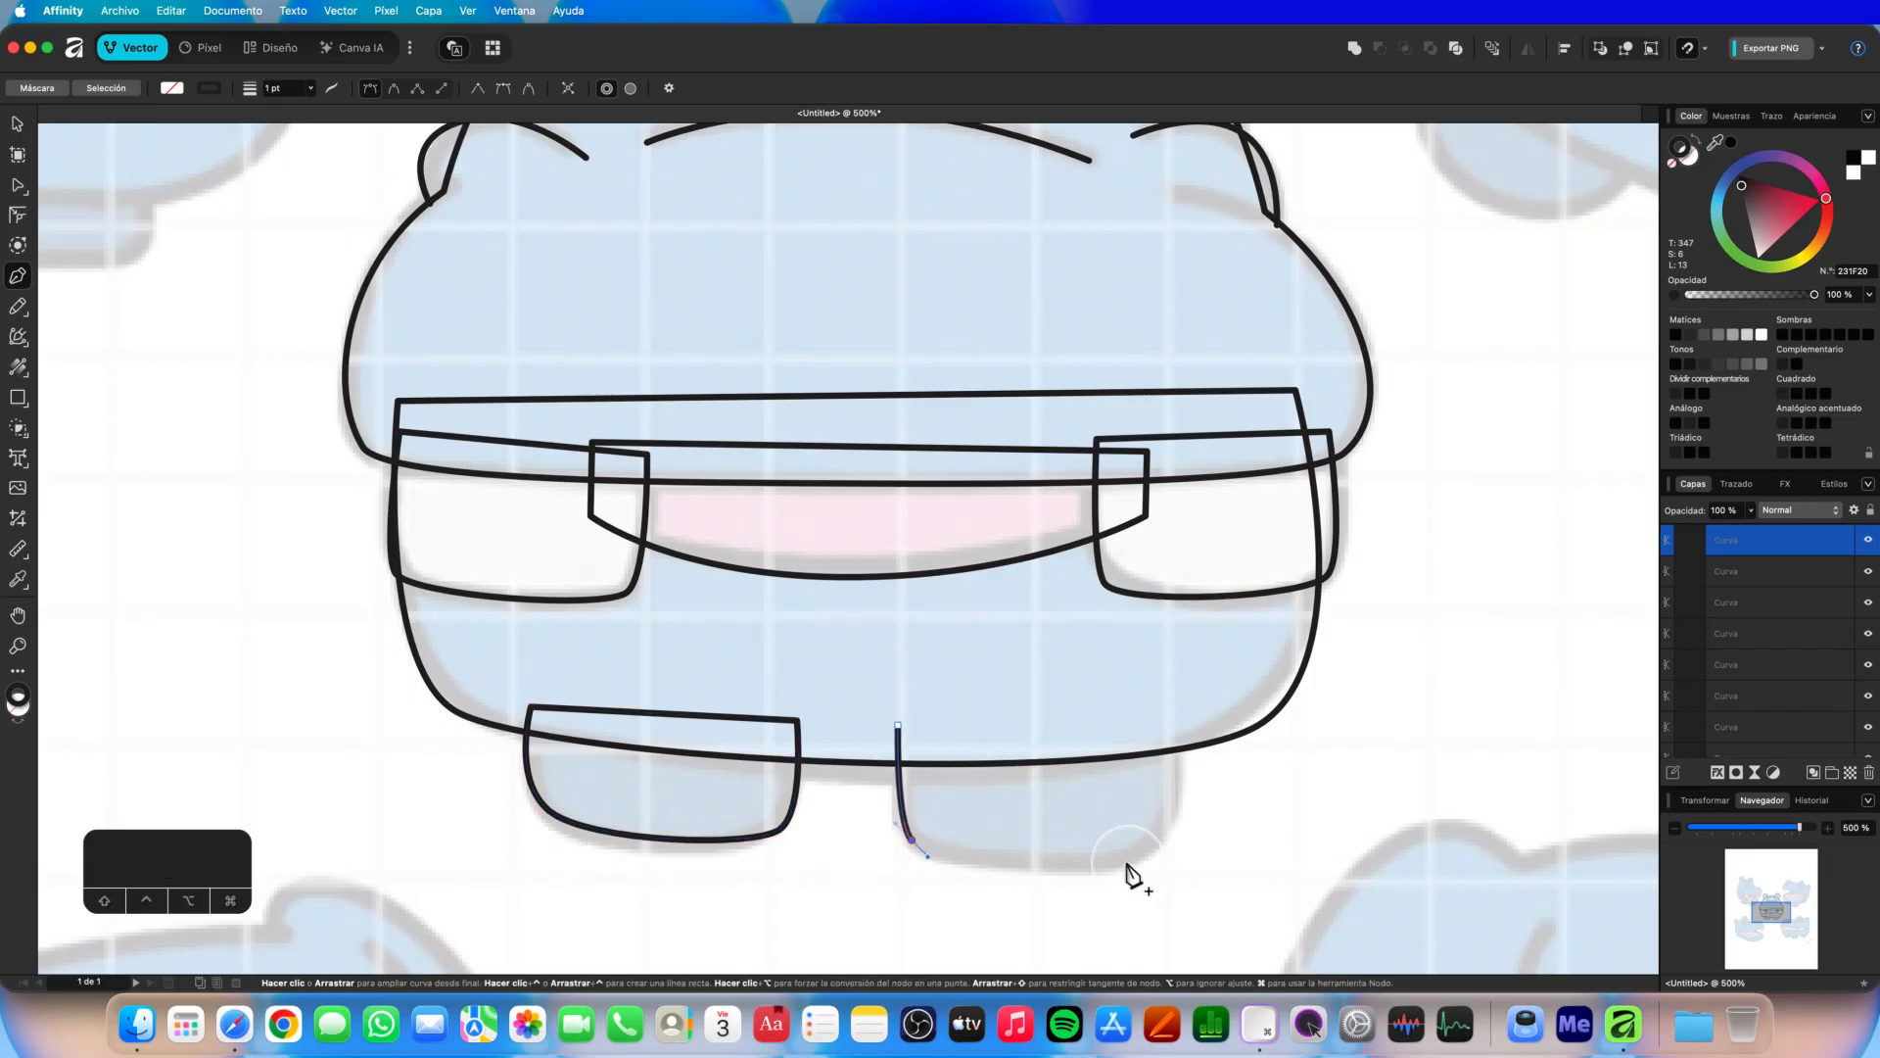
drag(1162, 840, 1186, 819)
click(1175, 707)
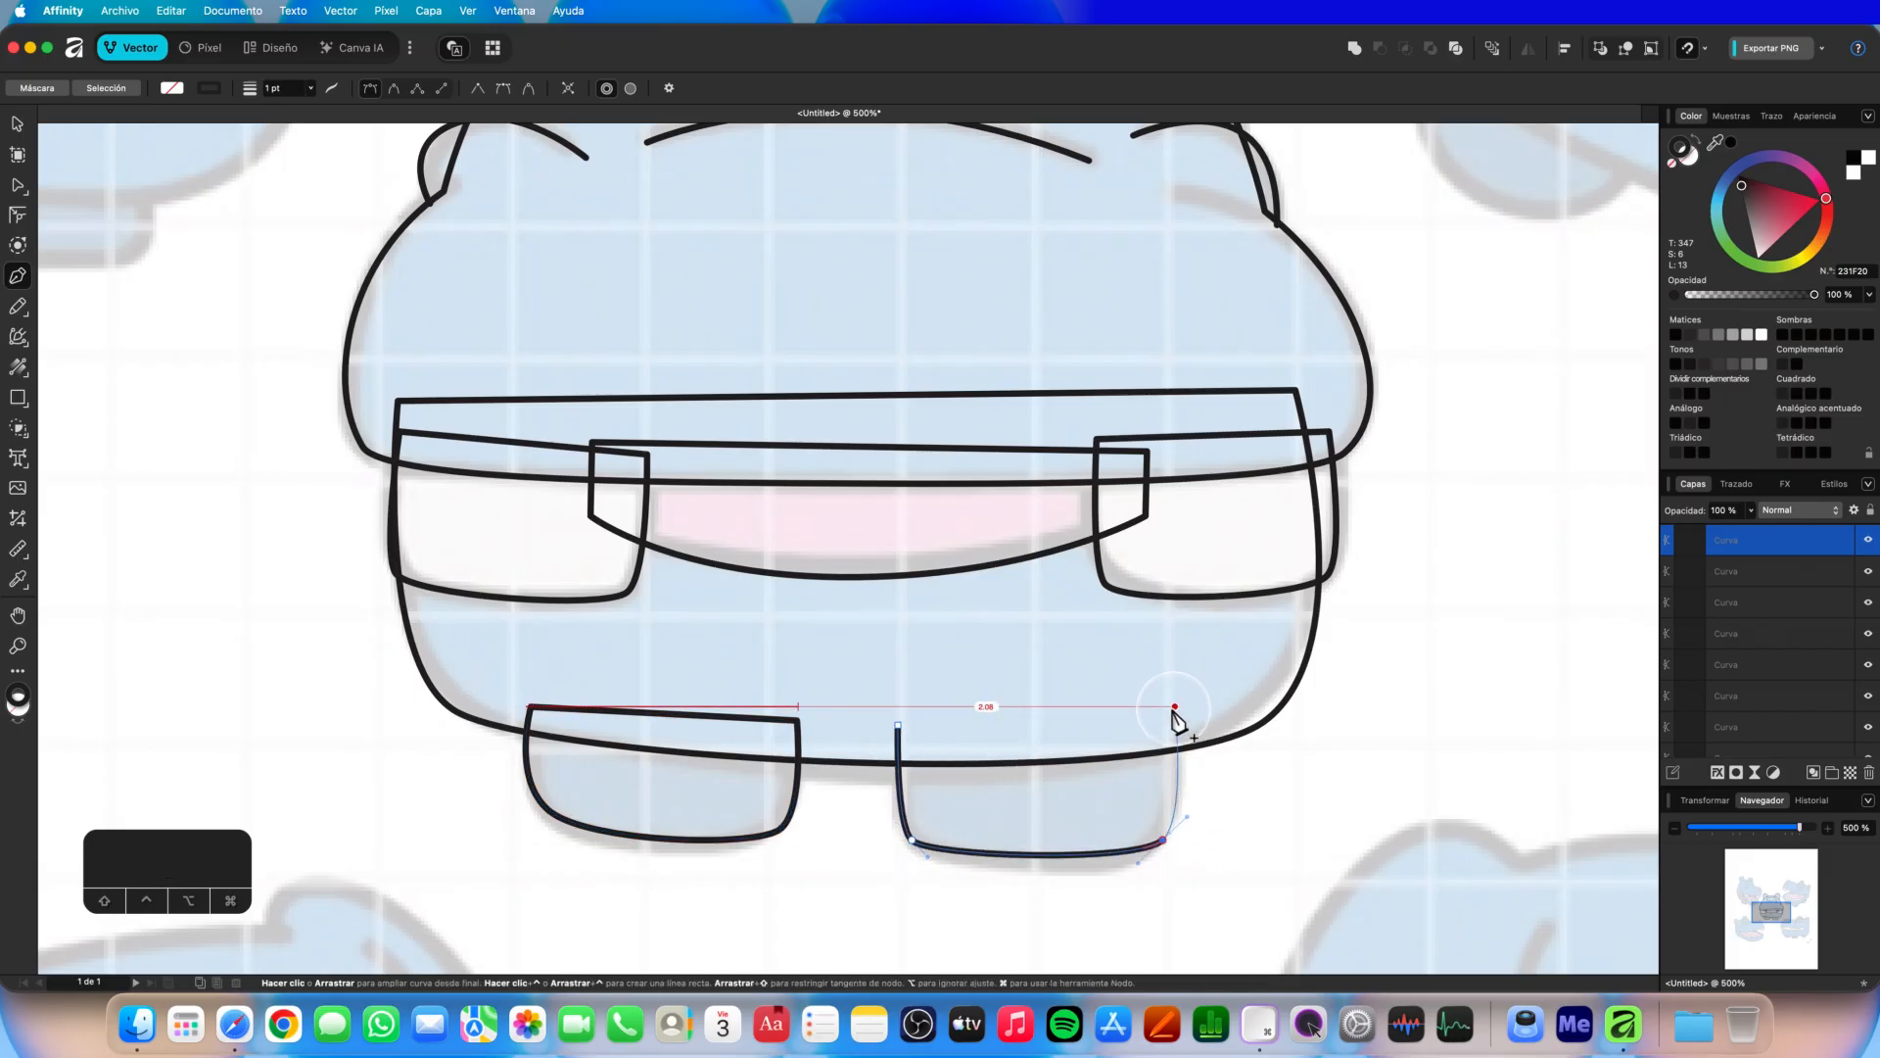
click(898, 726)
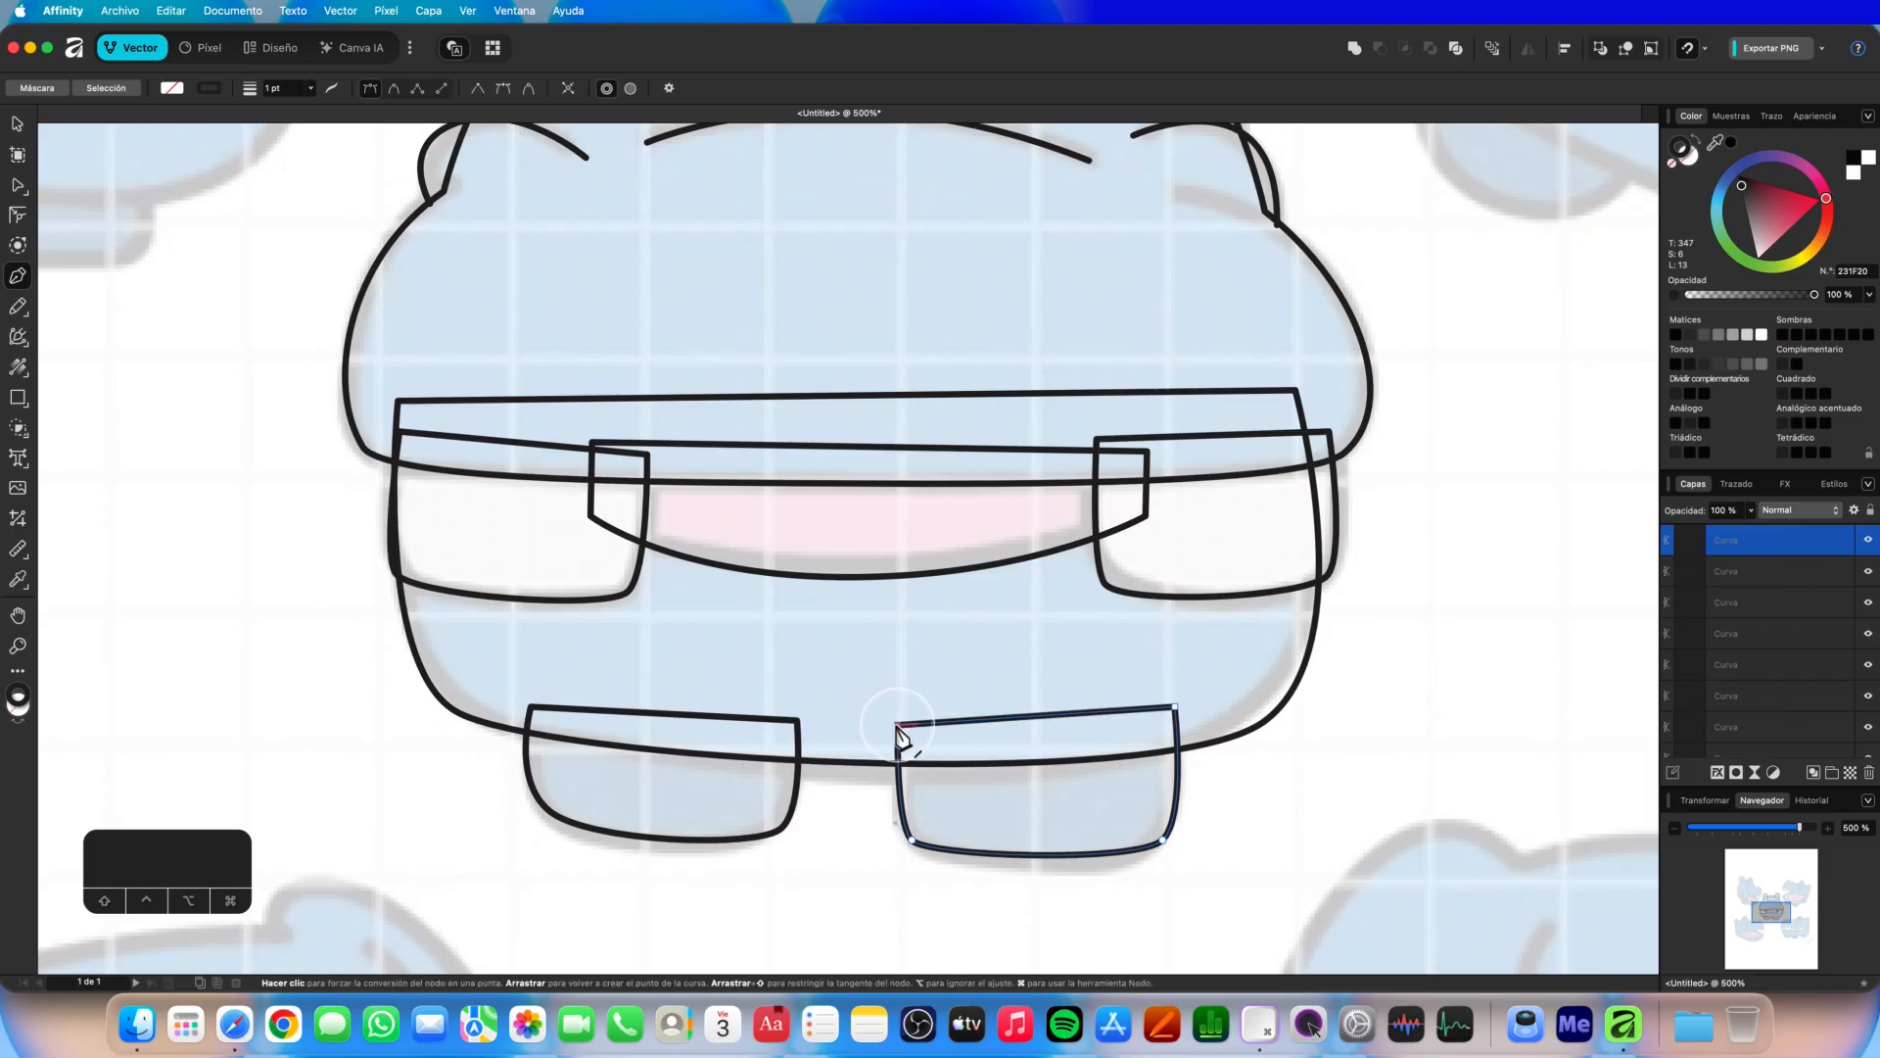
Extend the lower end of the left cheek bump slightly past the head outline with the Node tool, then deselect the curve.
key(z)
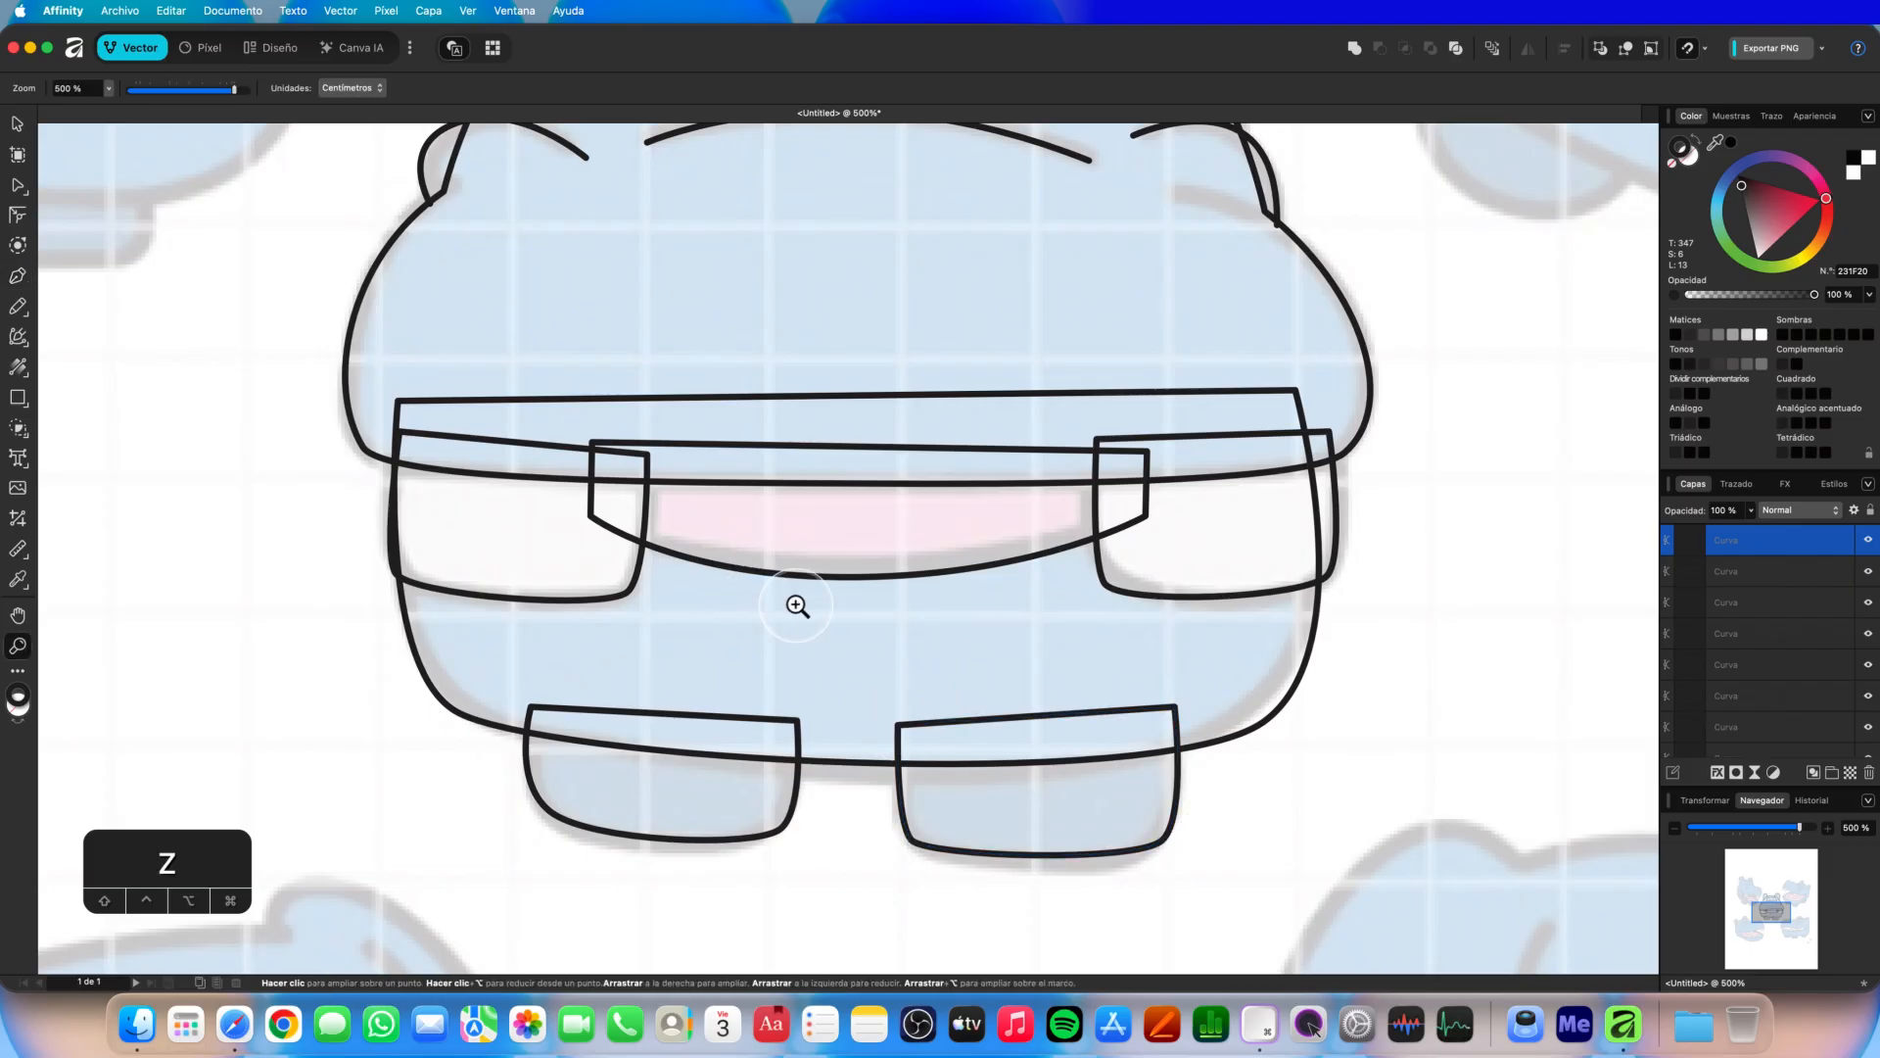
alt+click(800, 608)
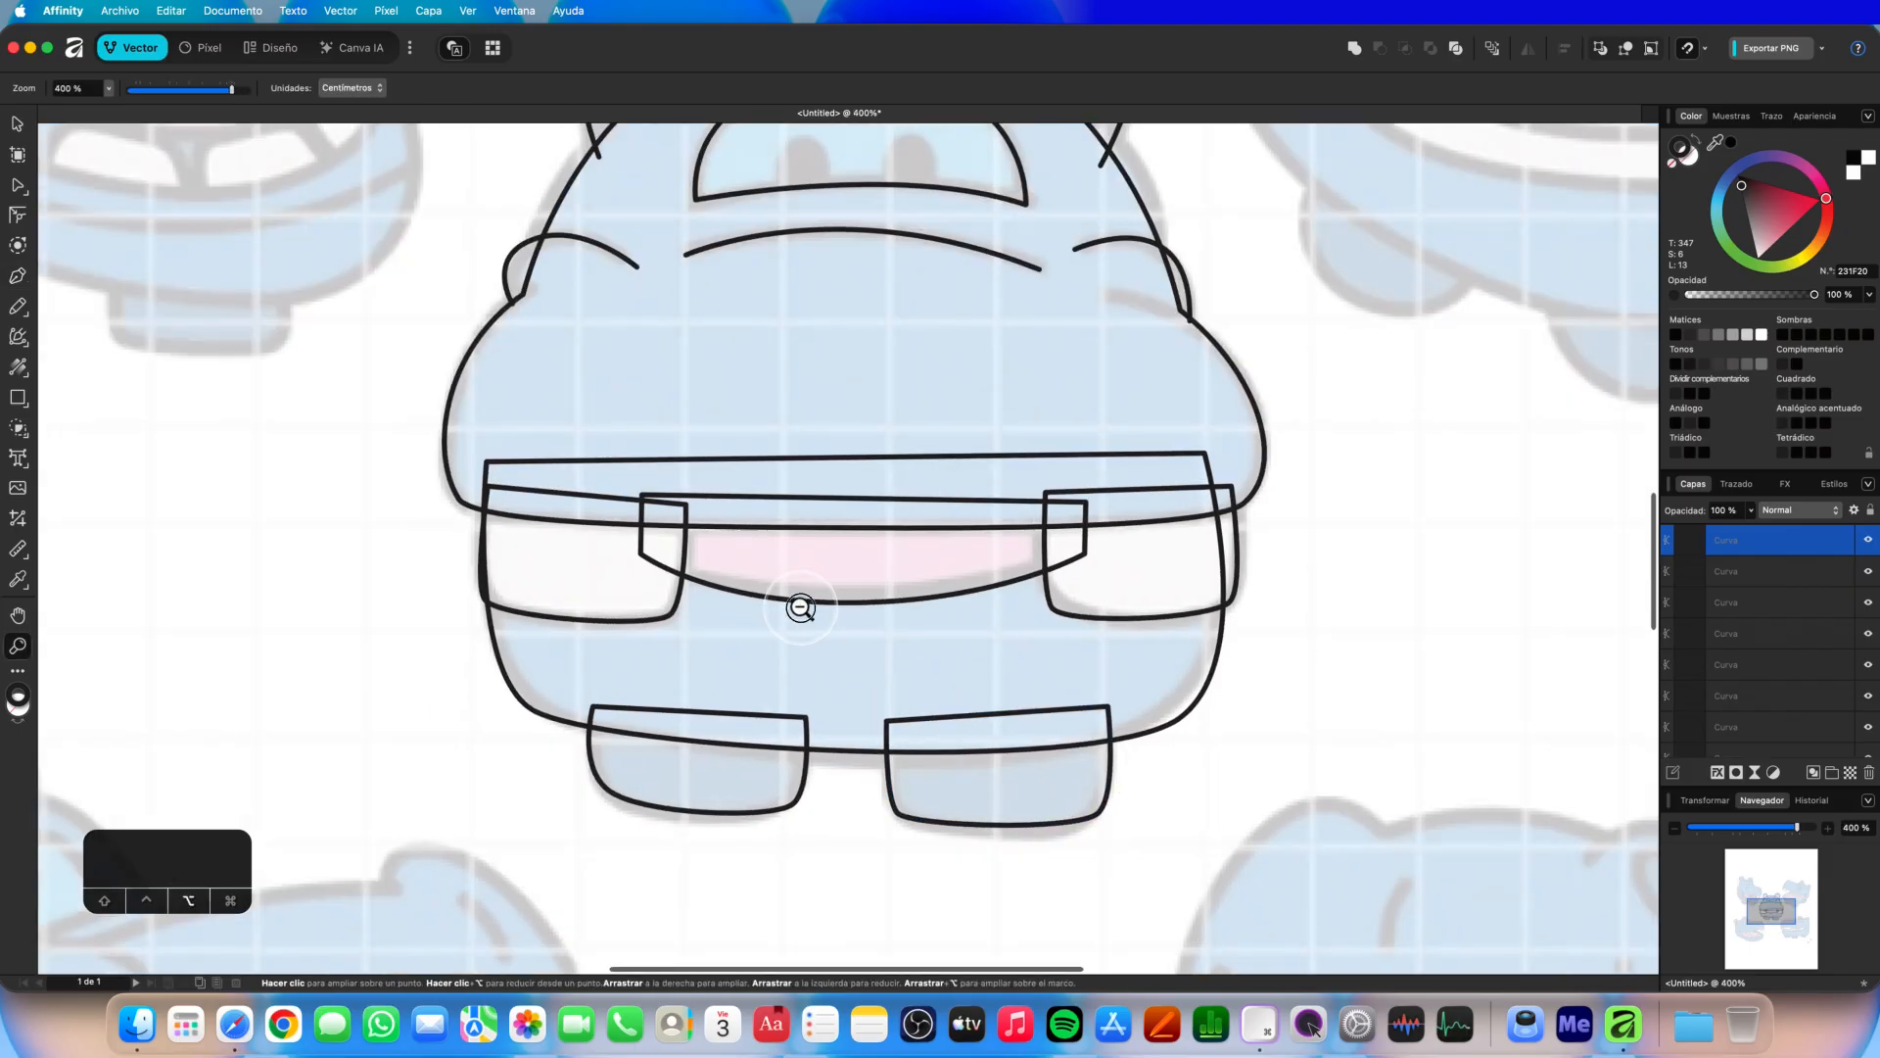
alt+click(800, 607)
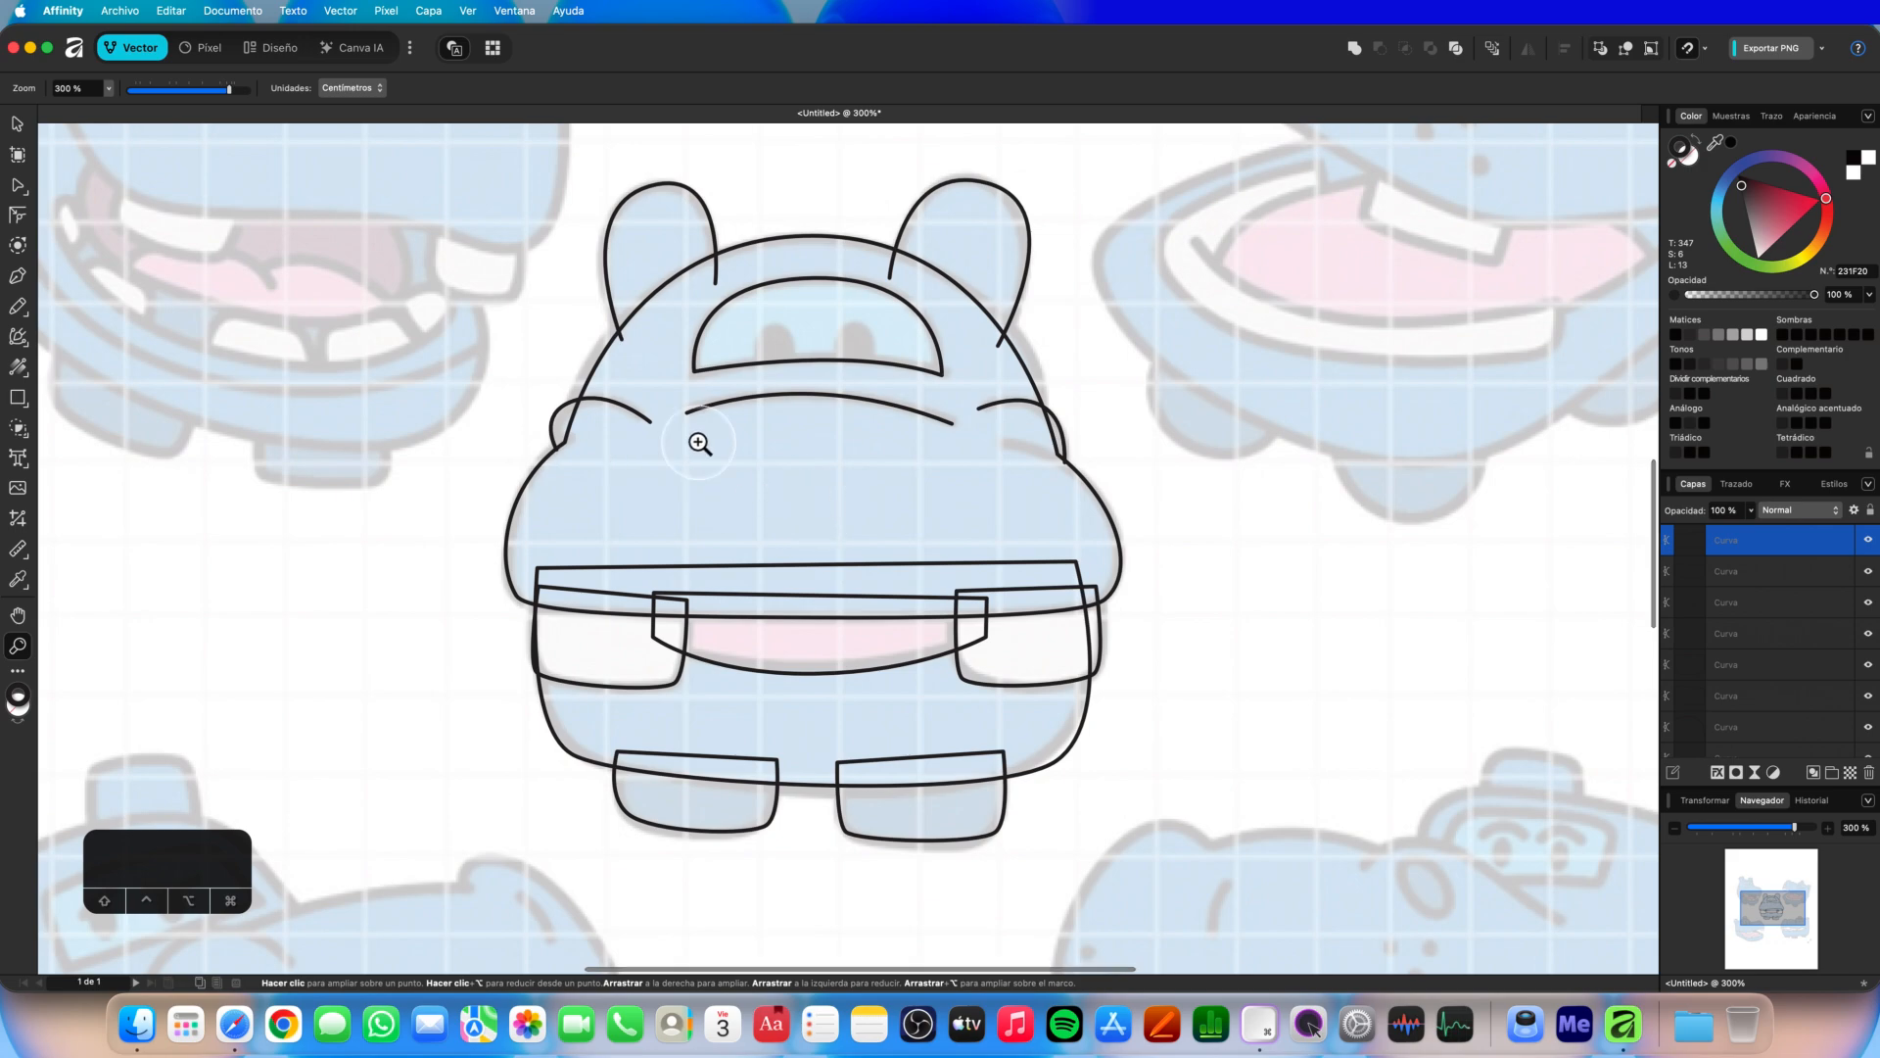
key(a)
click(554, 441)
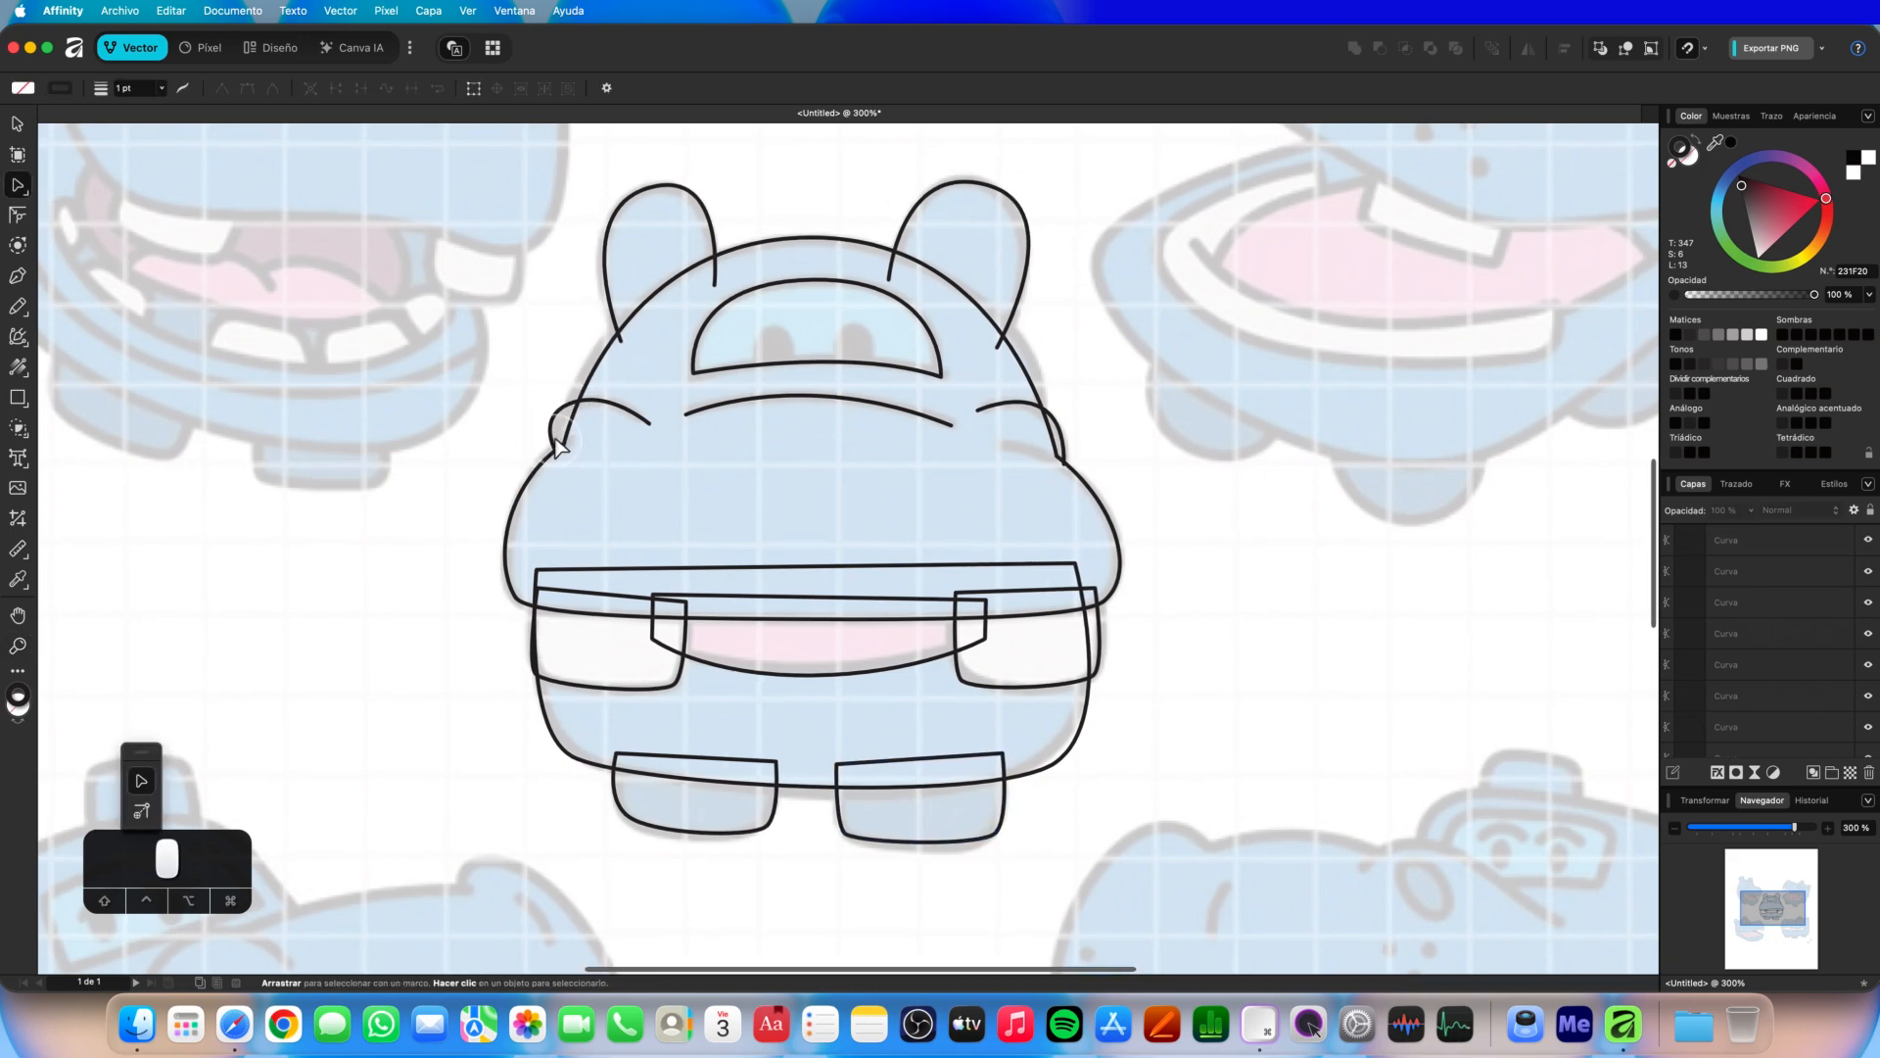
click(556, 440)
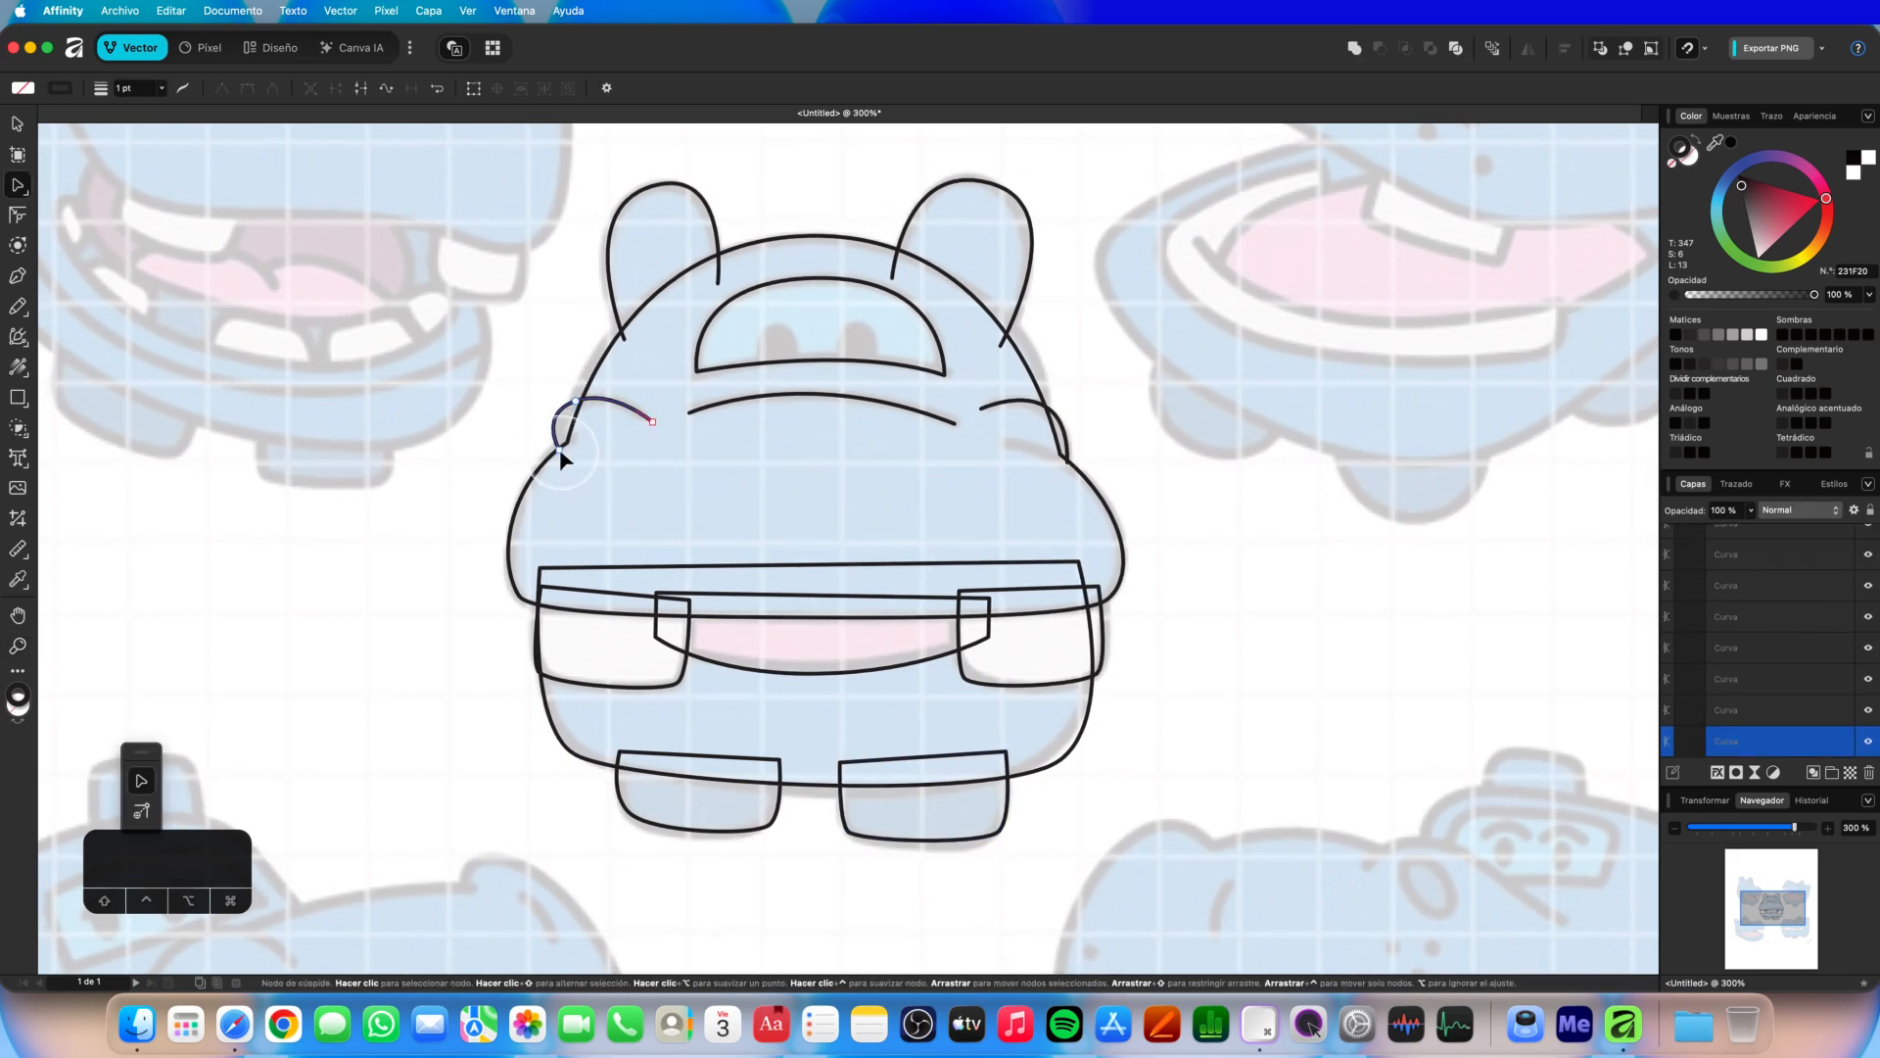
click(560, 448)
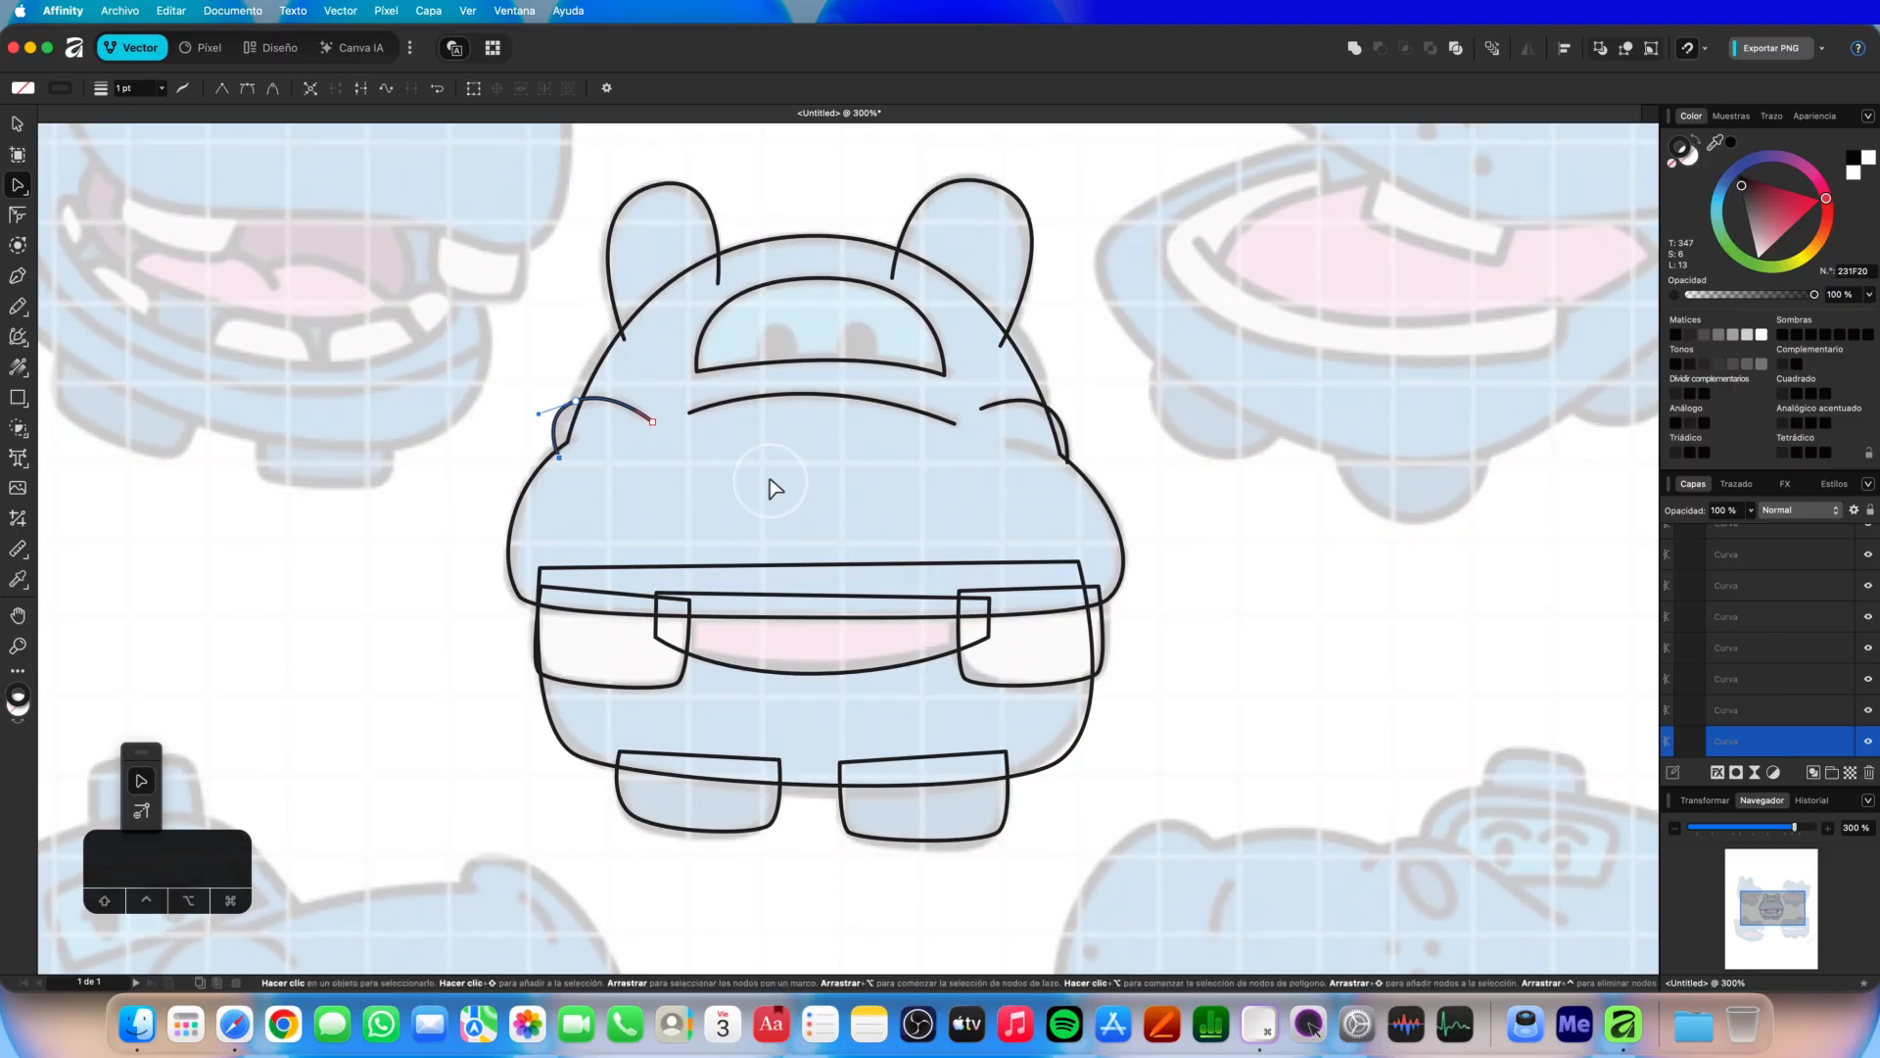
key(cmd+d)
Draw a narrow upright ellipse over the left pupil and resize it so its lower part extends below the eye area's bottom edge.
key(z)
click(818, 428)
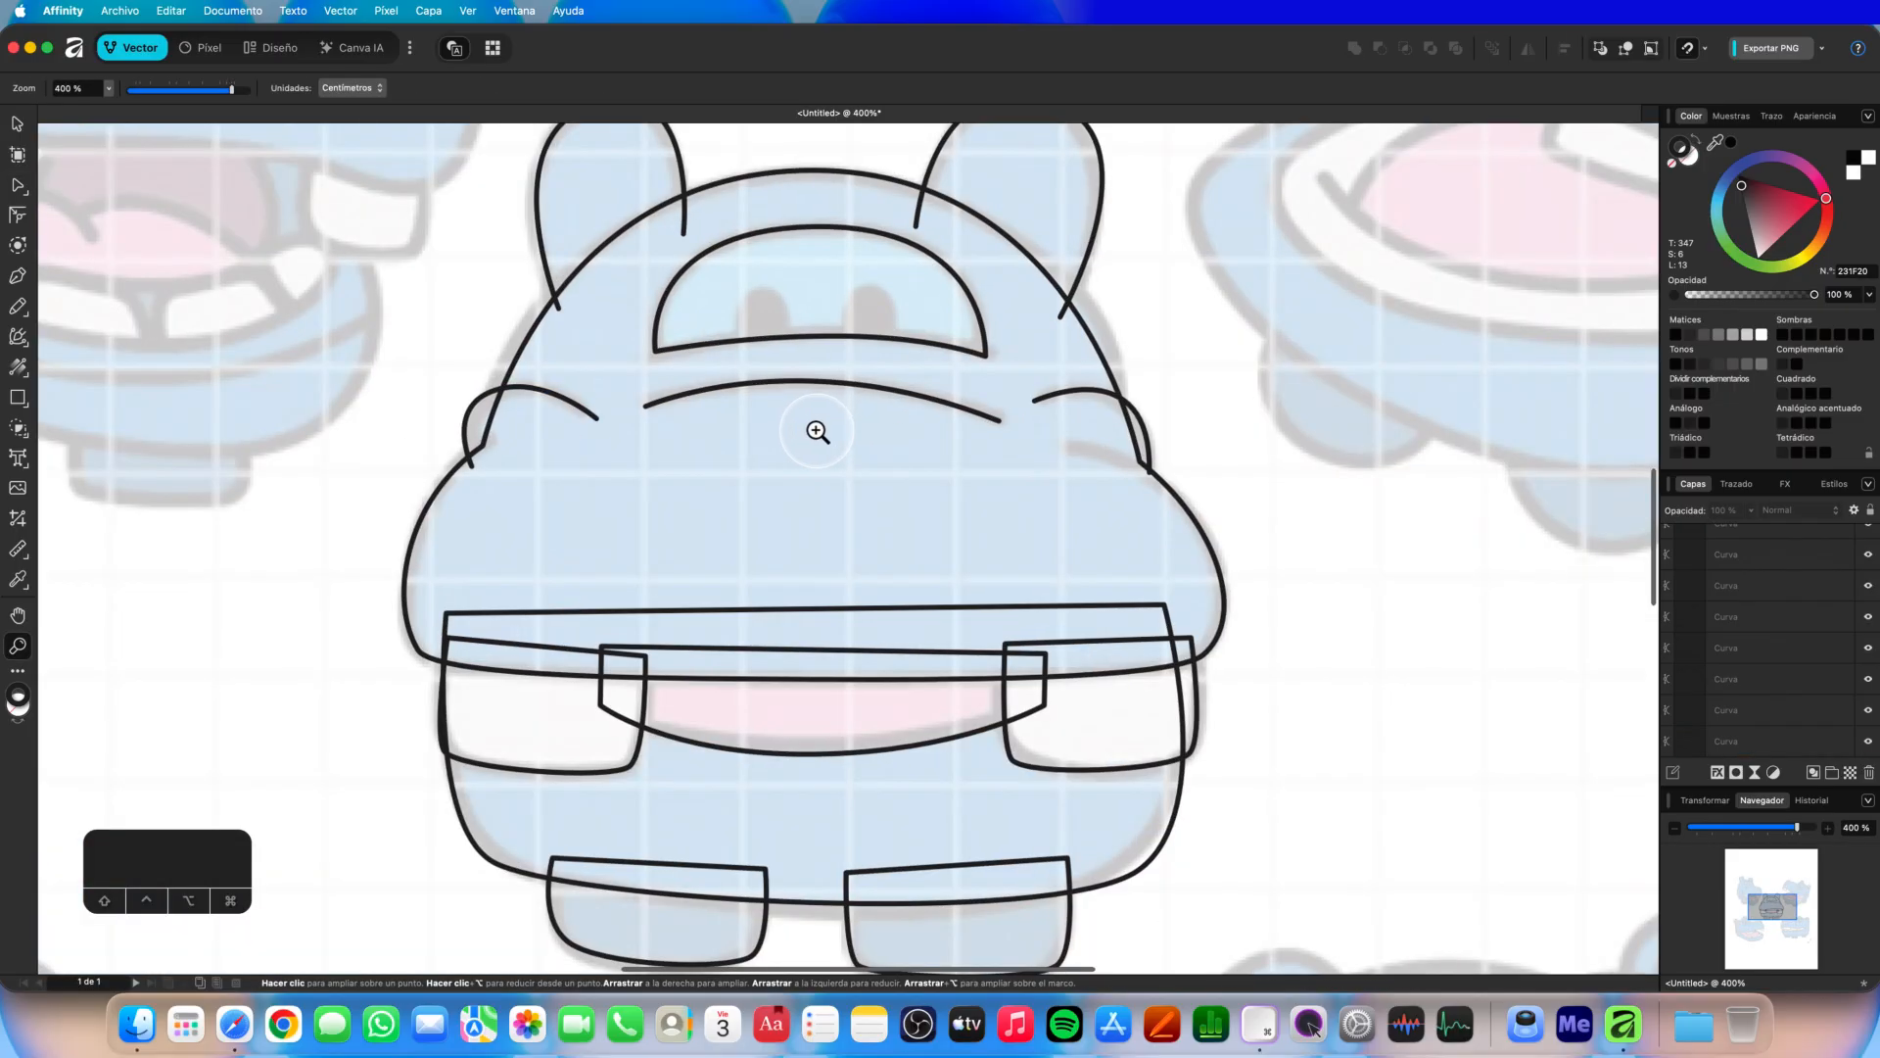
click(817, 430)
scroll(817, 429, up, 3)
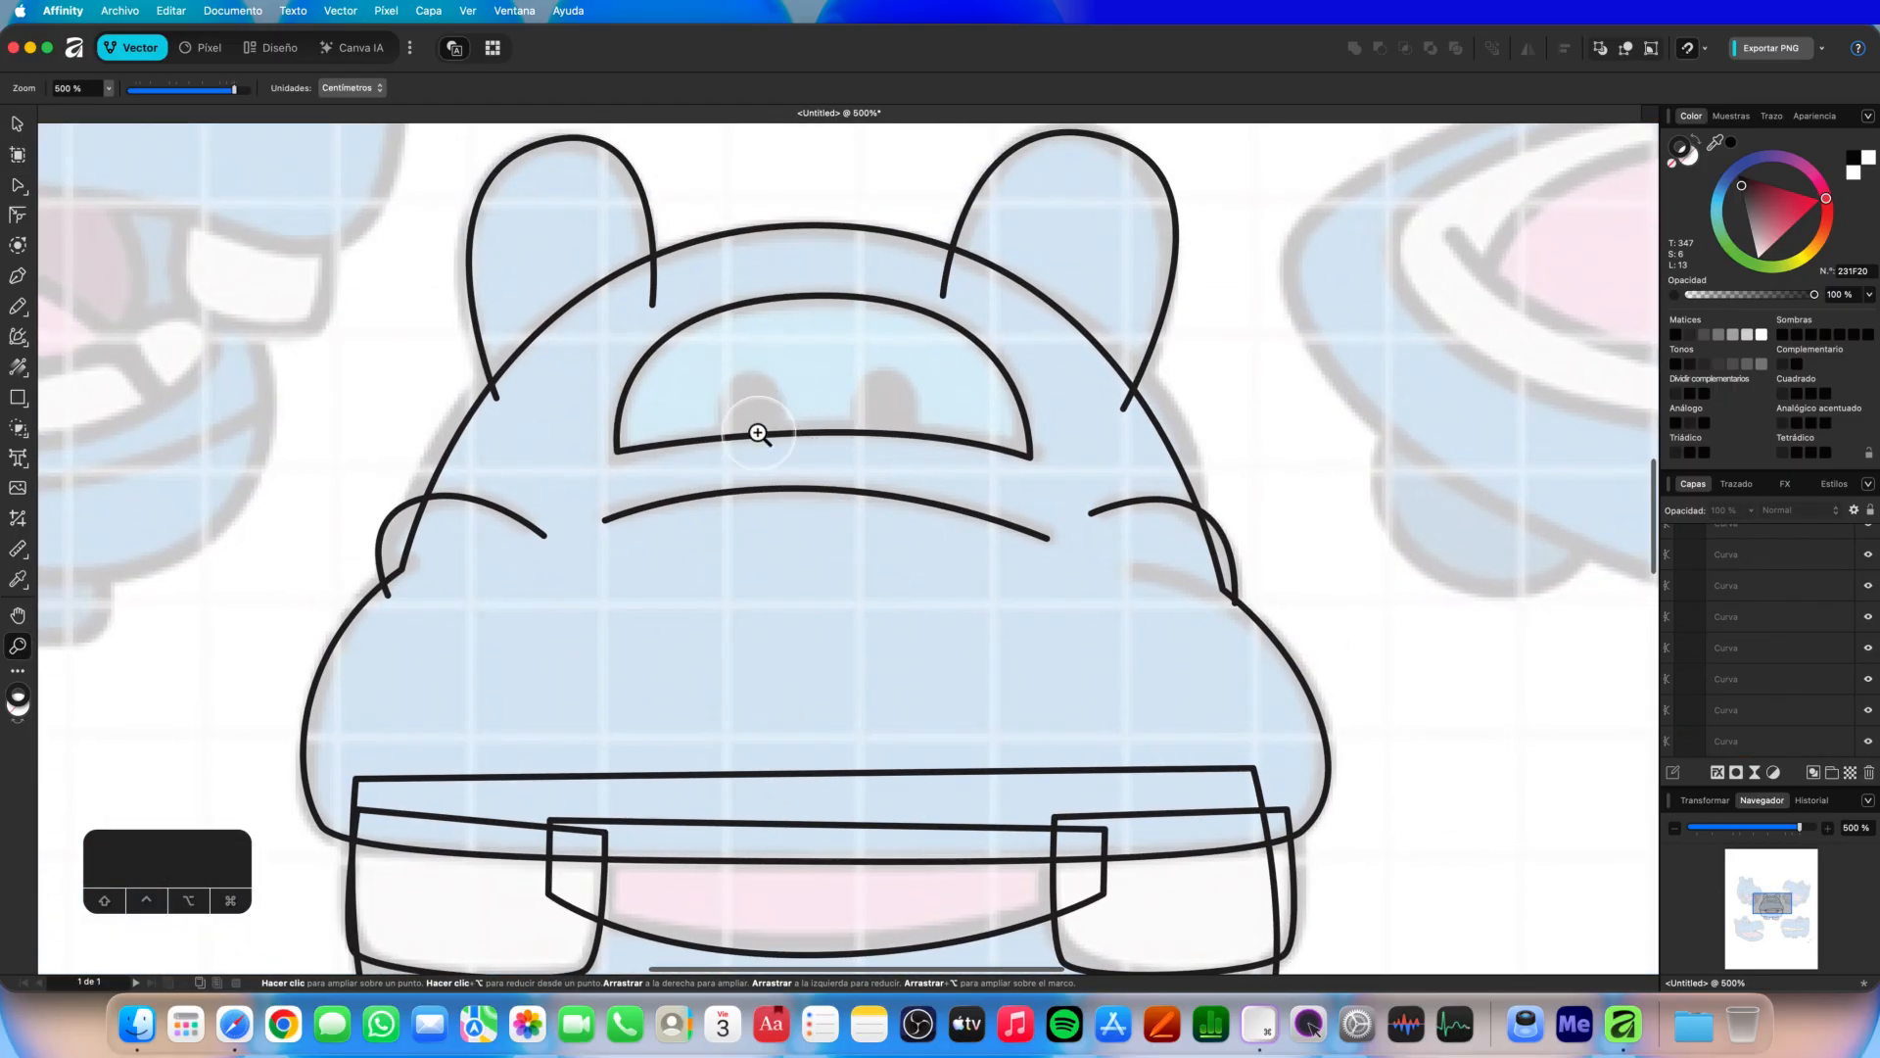
click(19, 397)
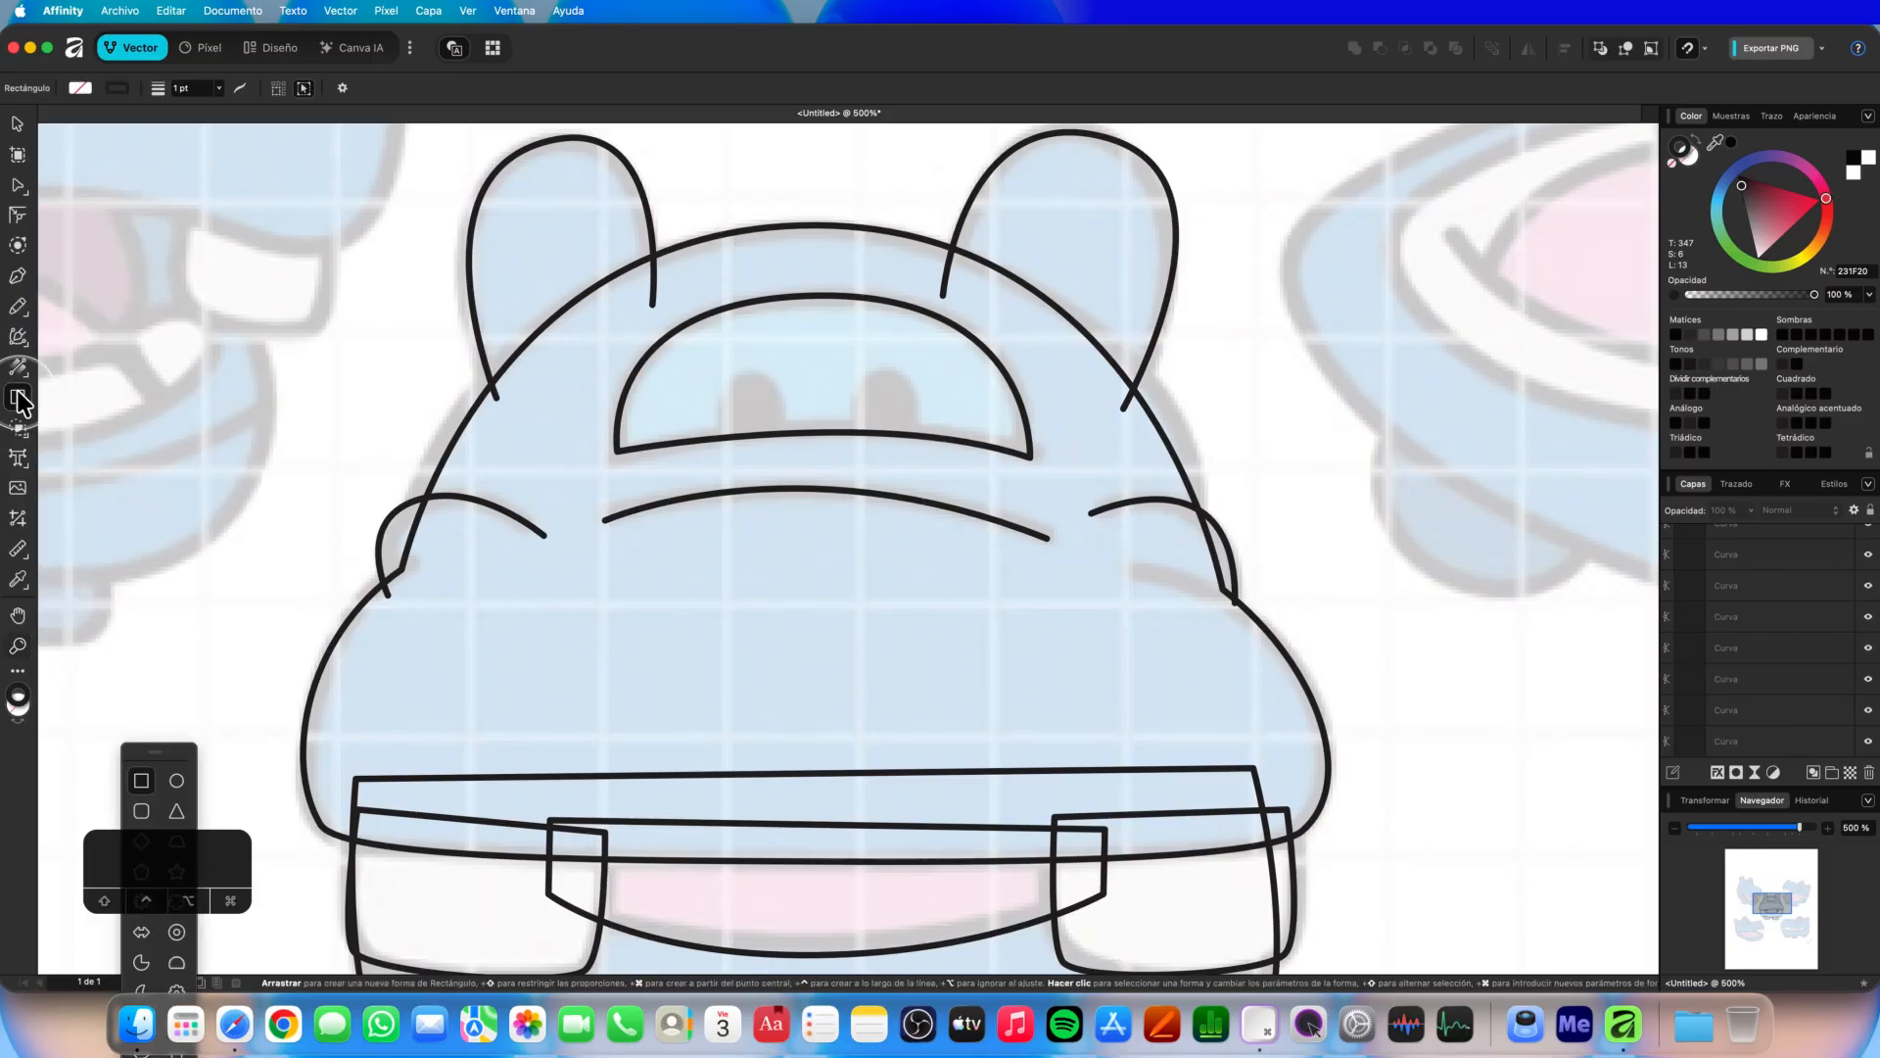
drag(165, 754, 181, 360)
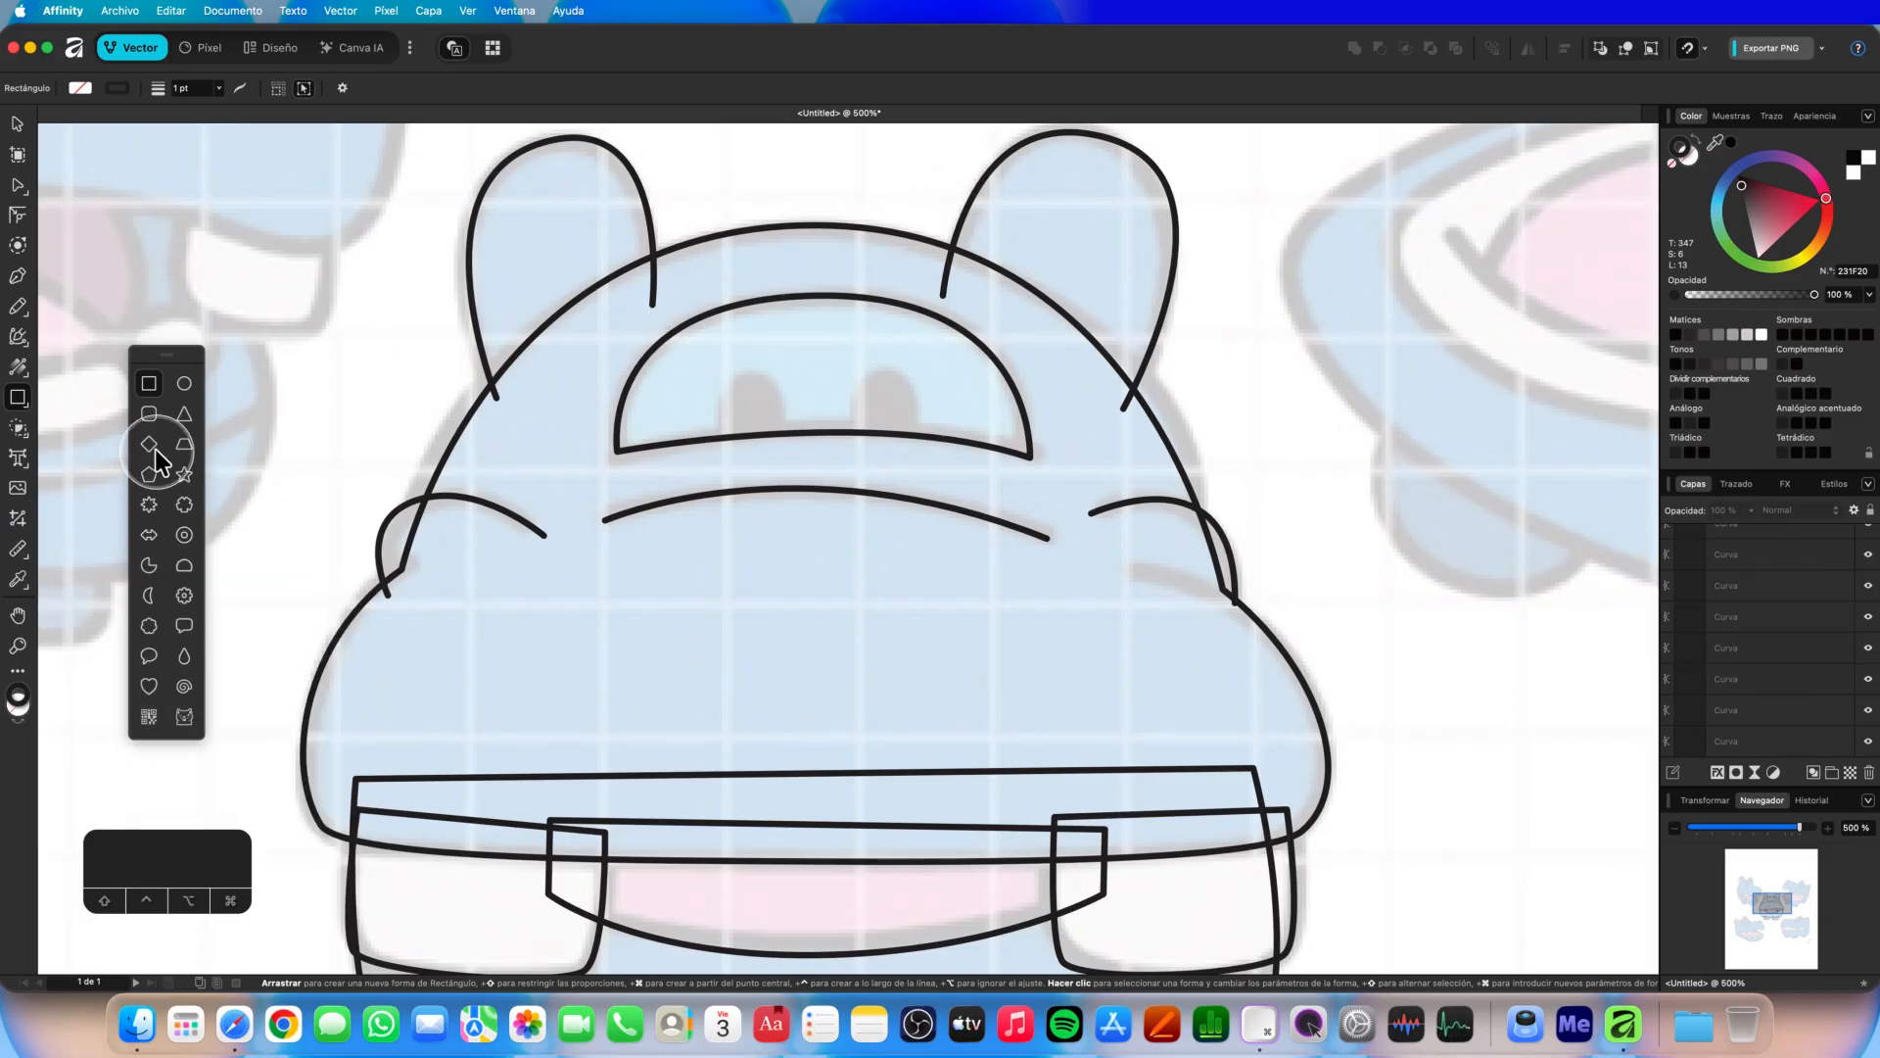
click(184, 382)
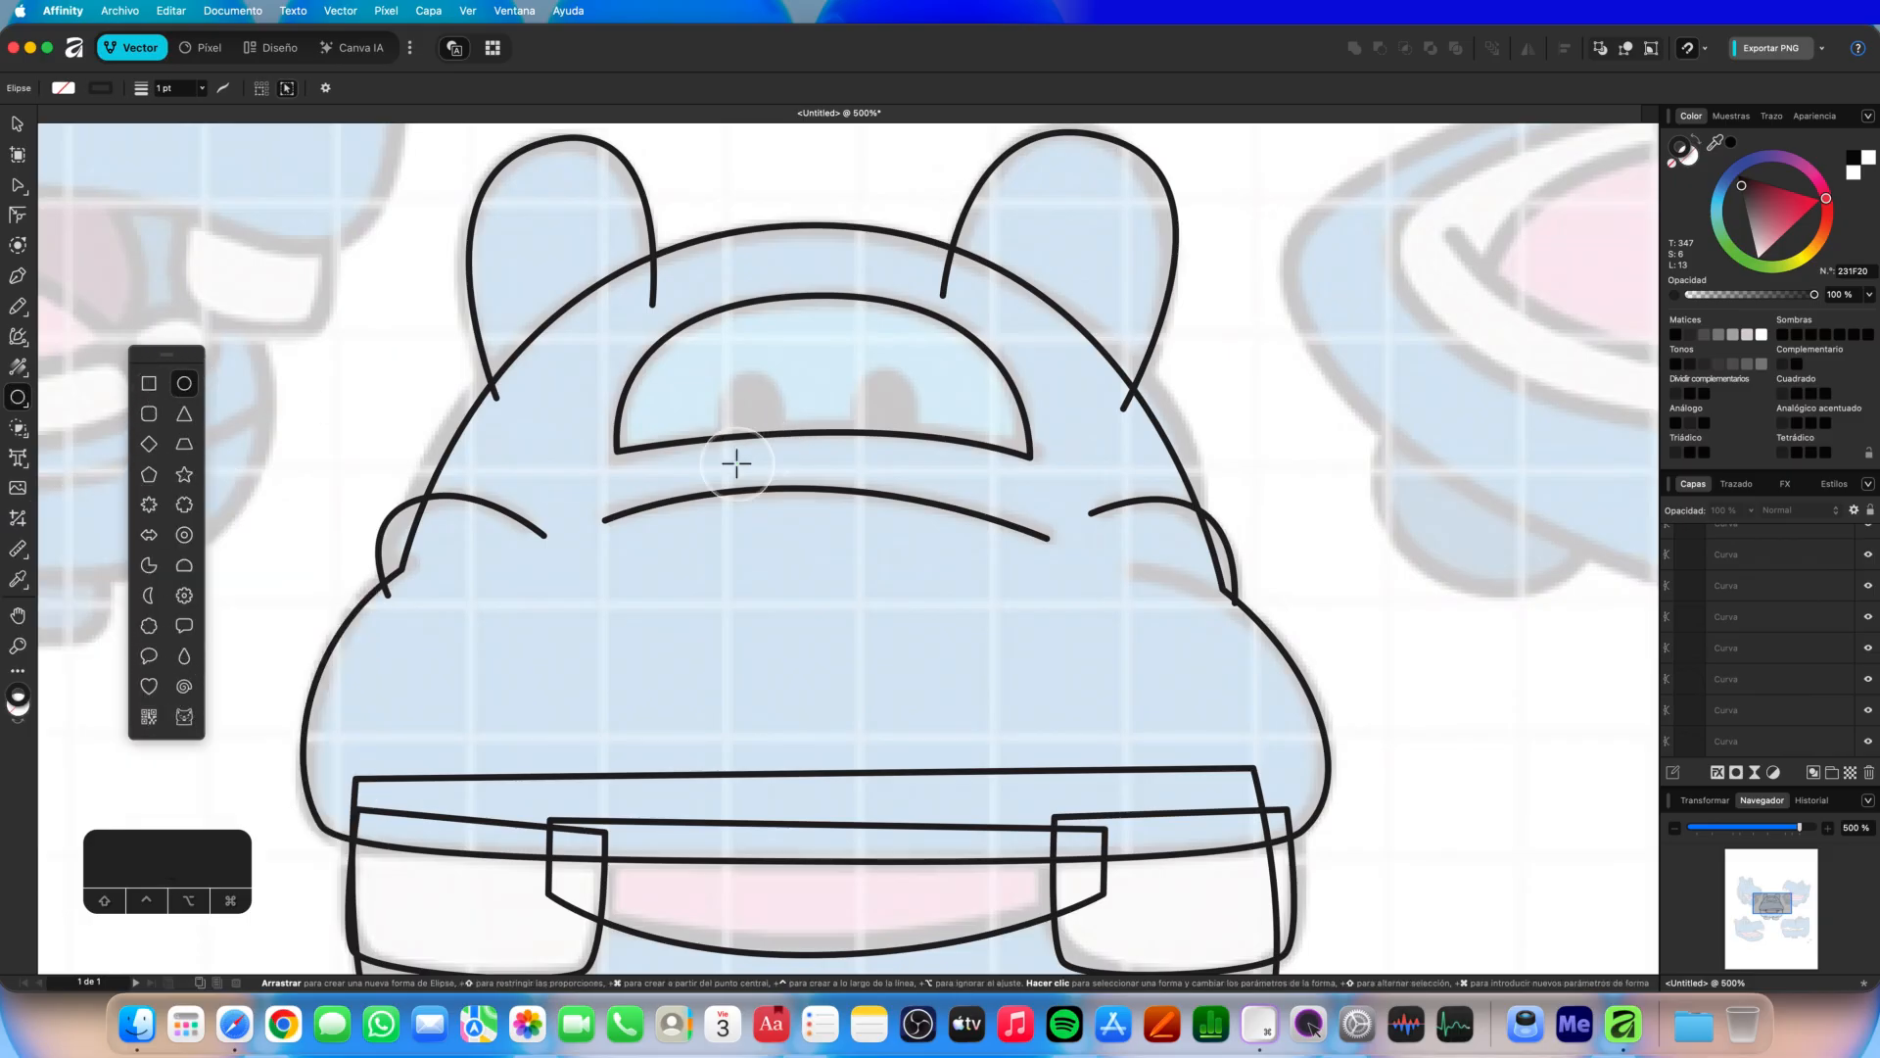
drag(736, 463, 720, 418)
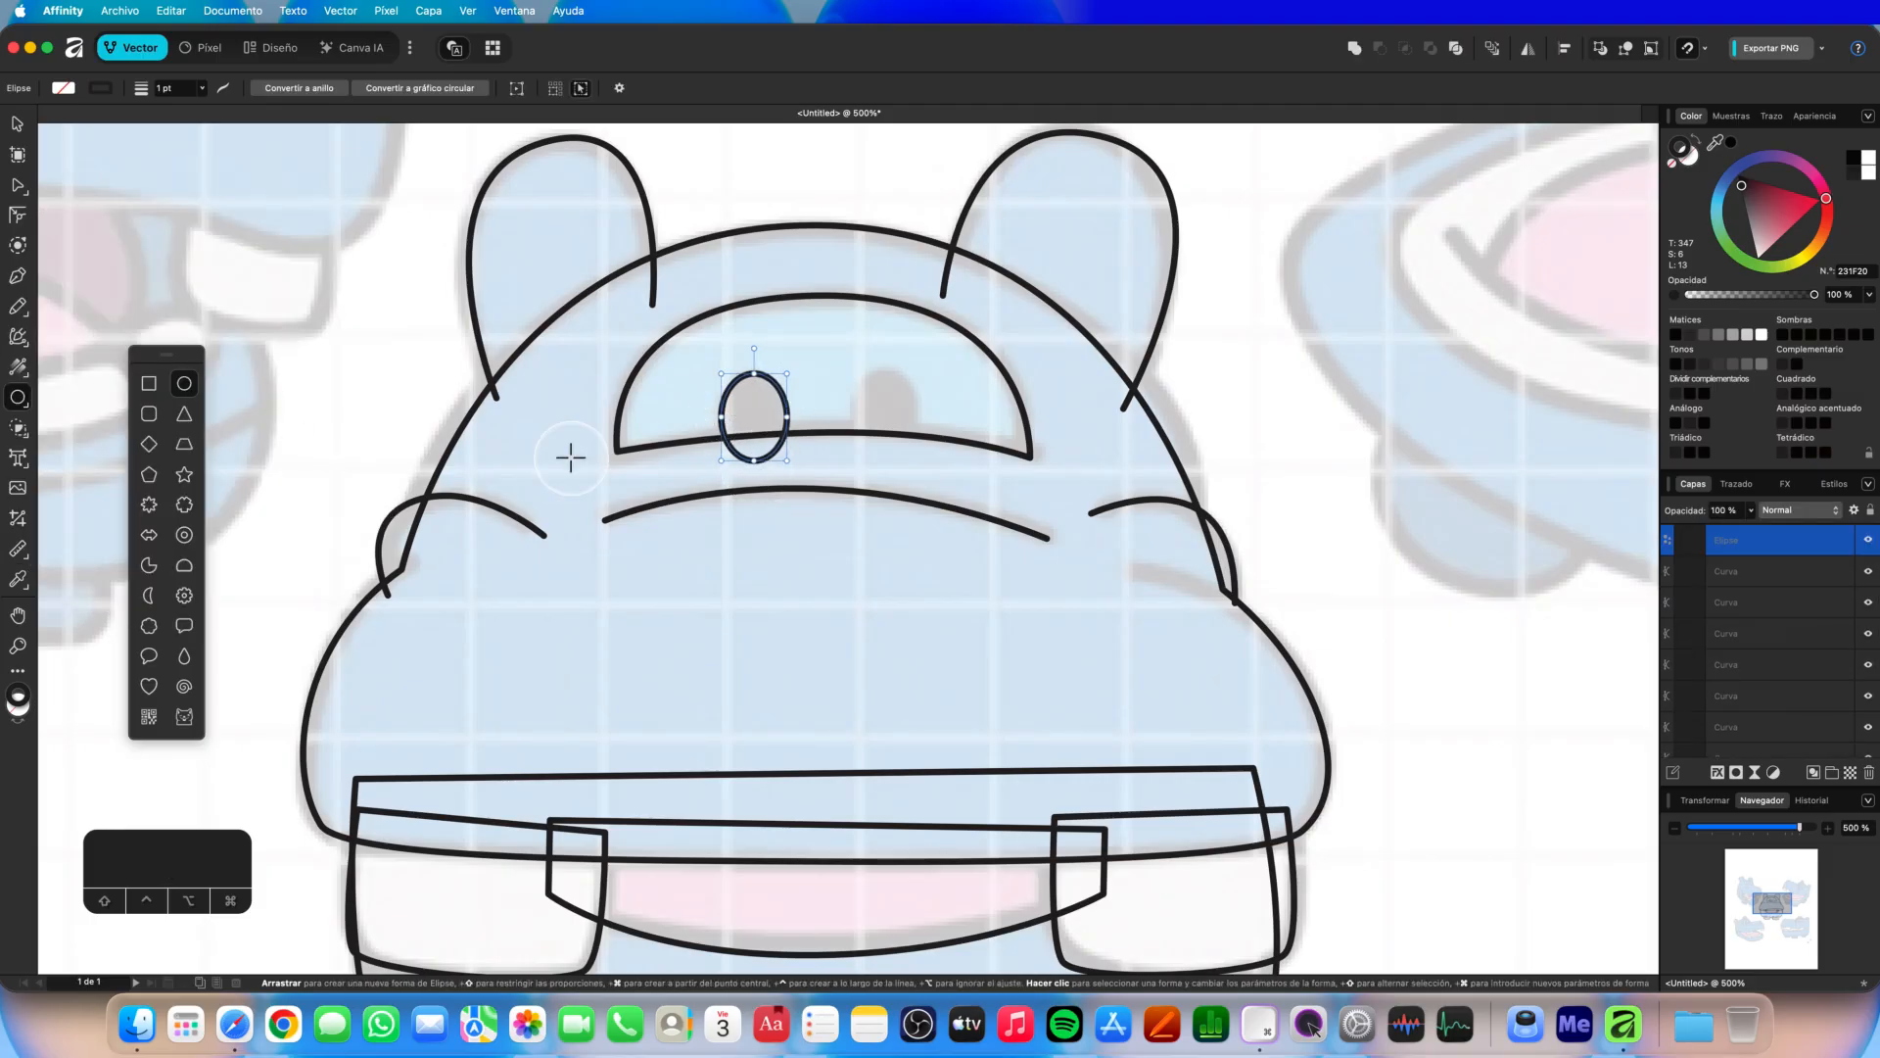
drag(757, 472, 737, 422)
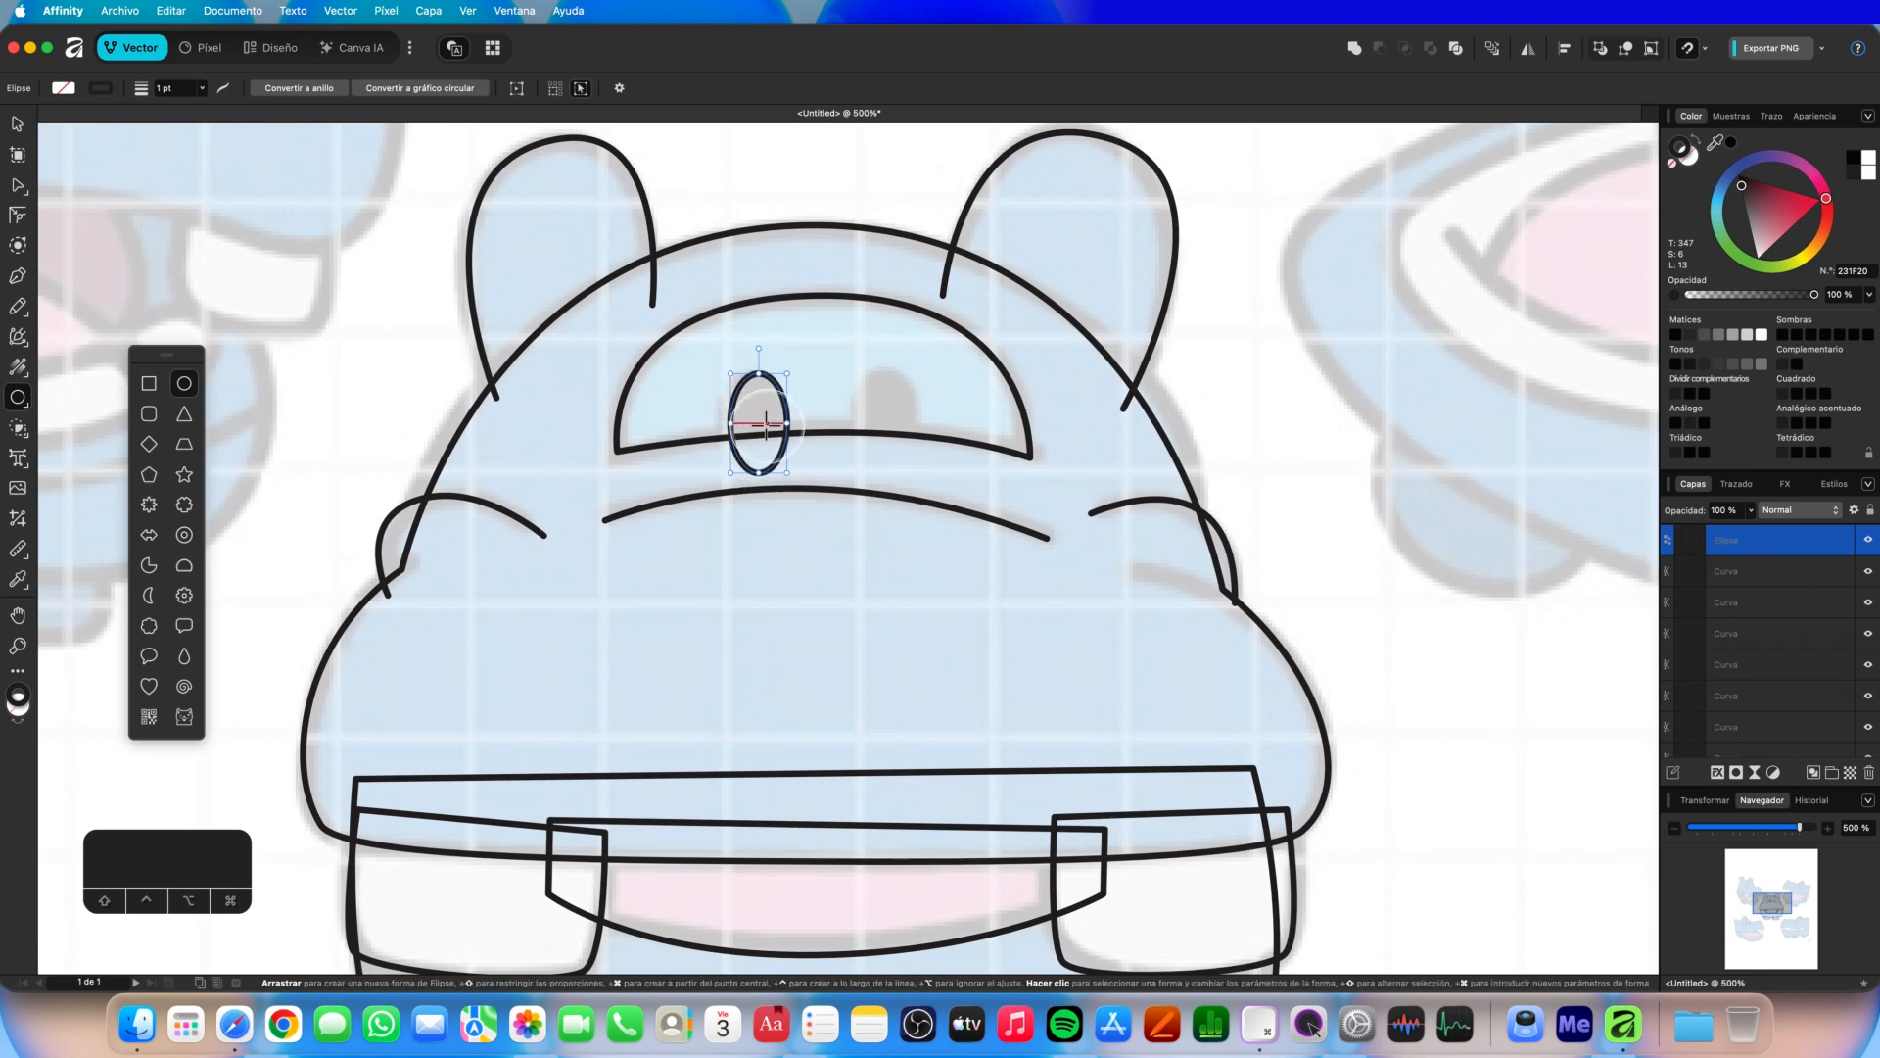
Copy and paste the left pupil's ellipse and move the copy horizontally onto the right pupil.
key(v)
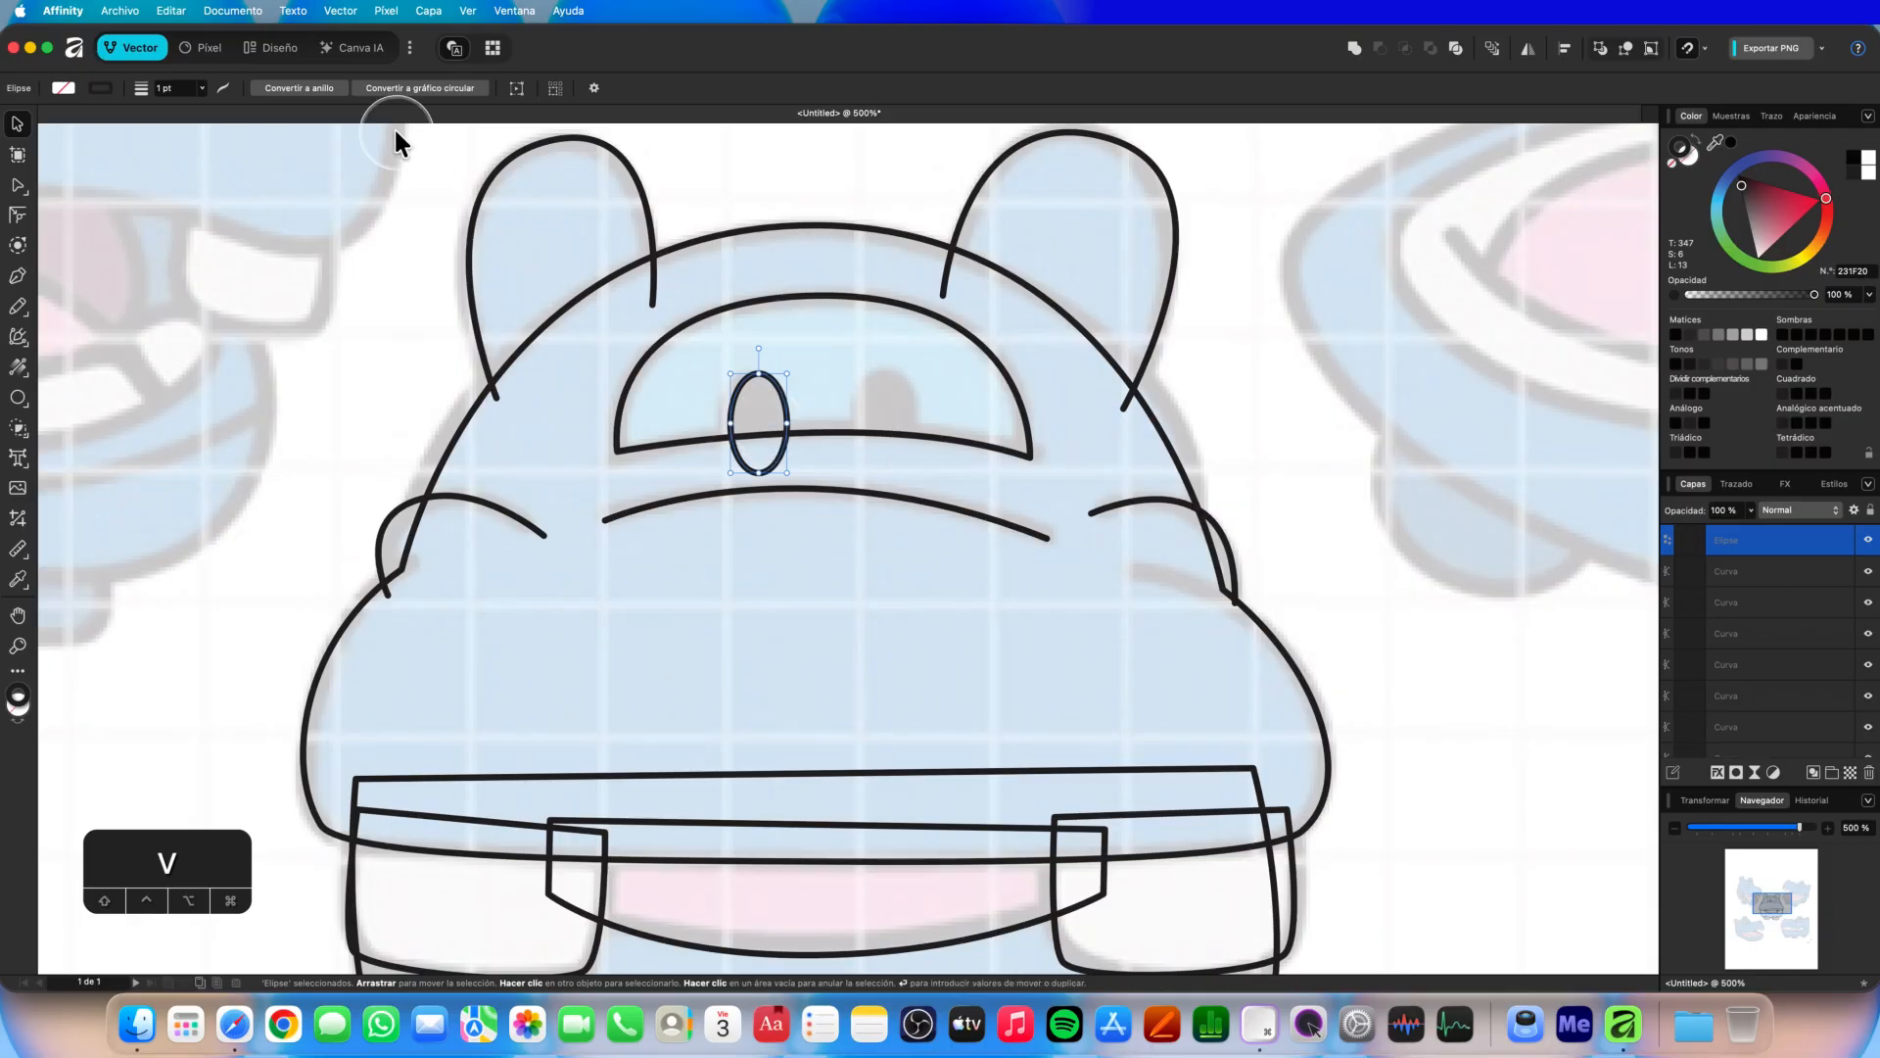
click(170, 11)
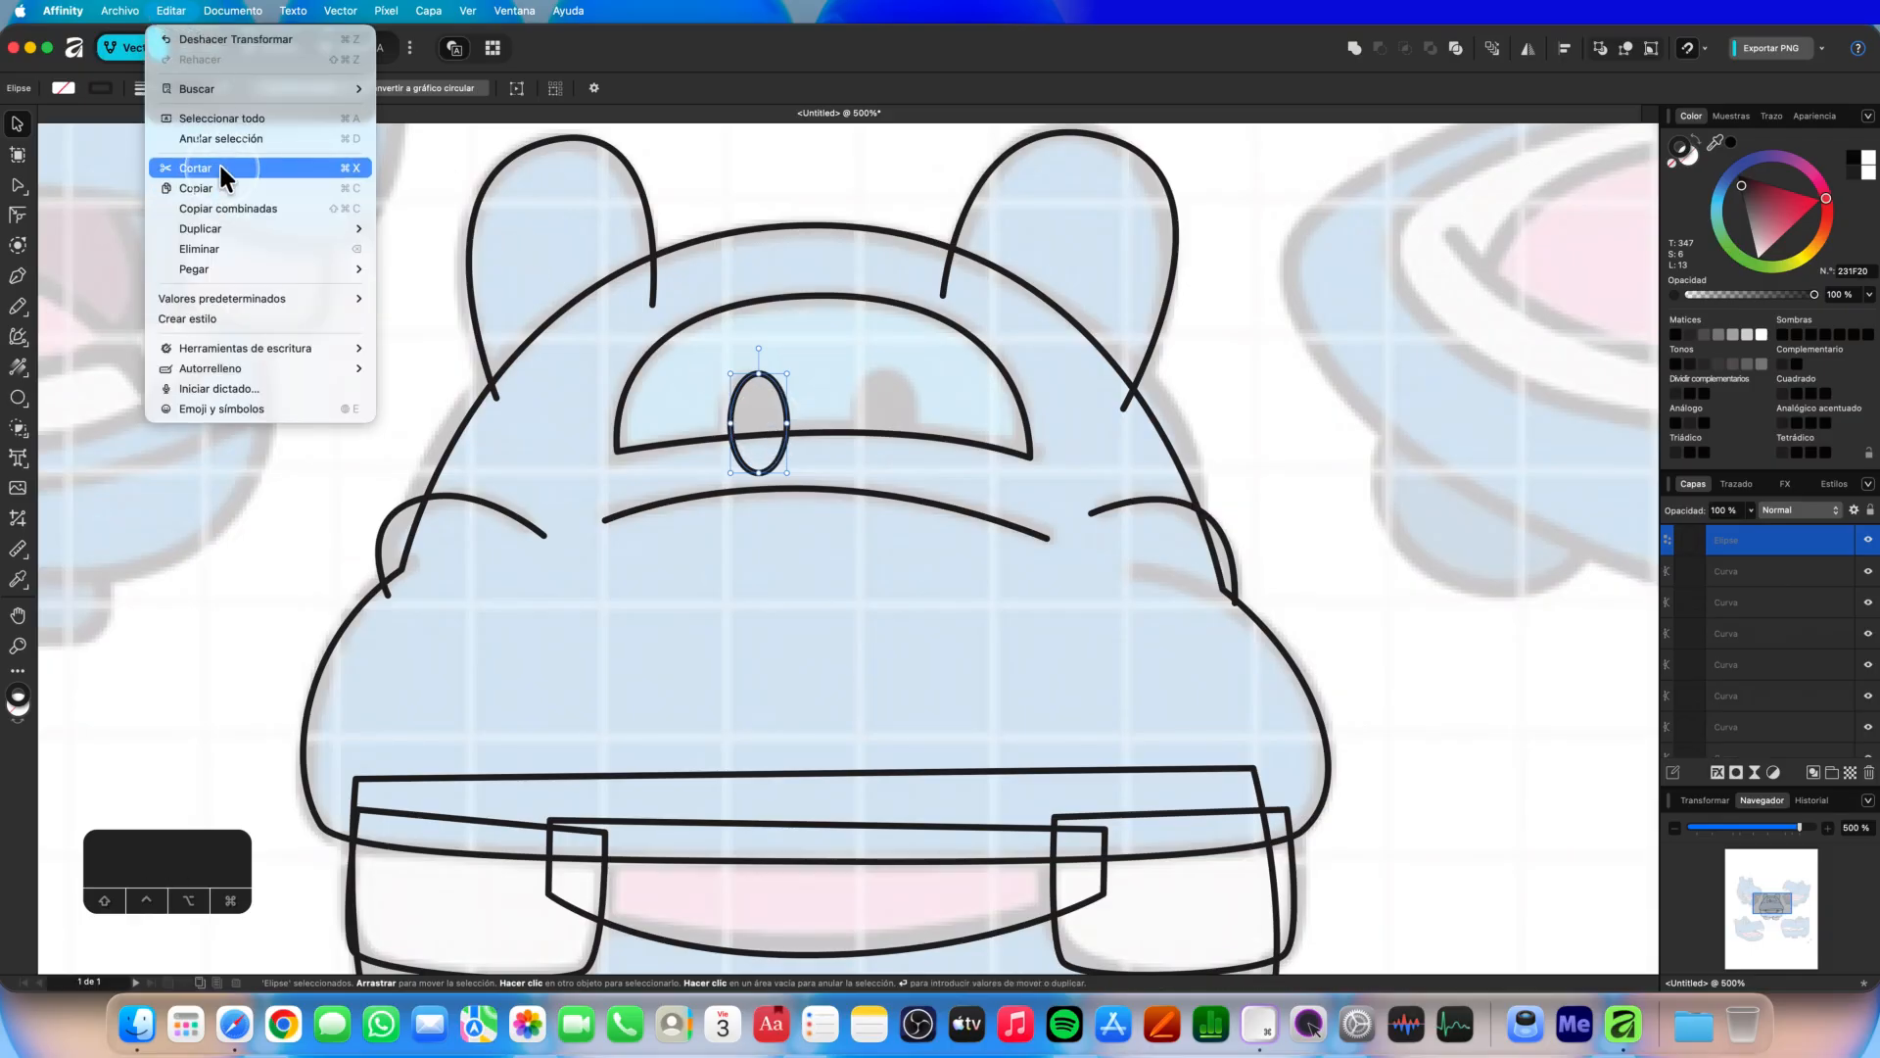
click(210, 189)
click(170, 10)
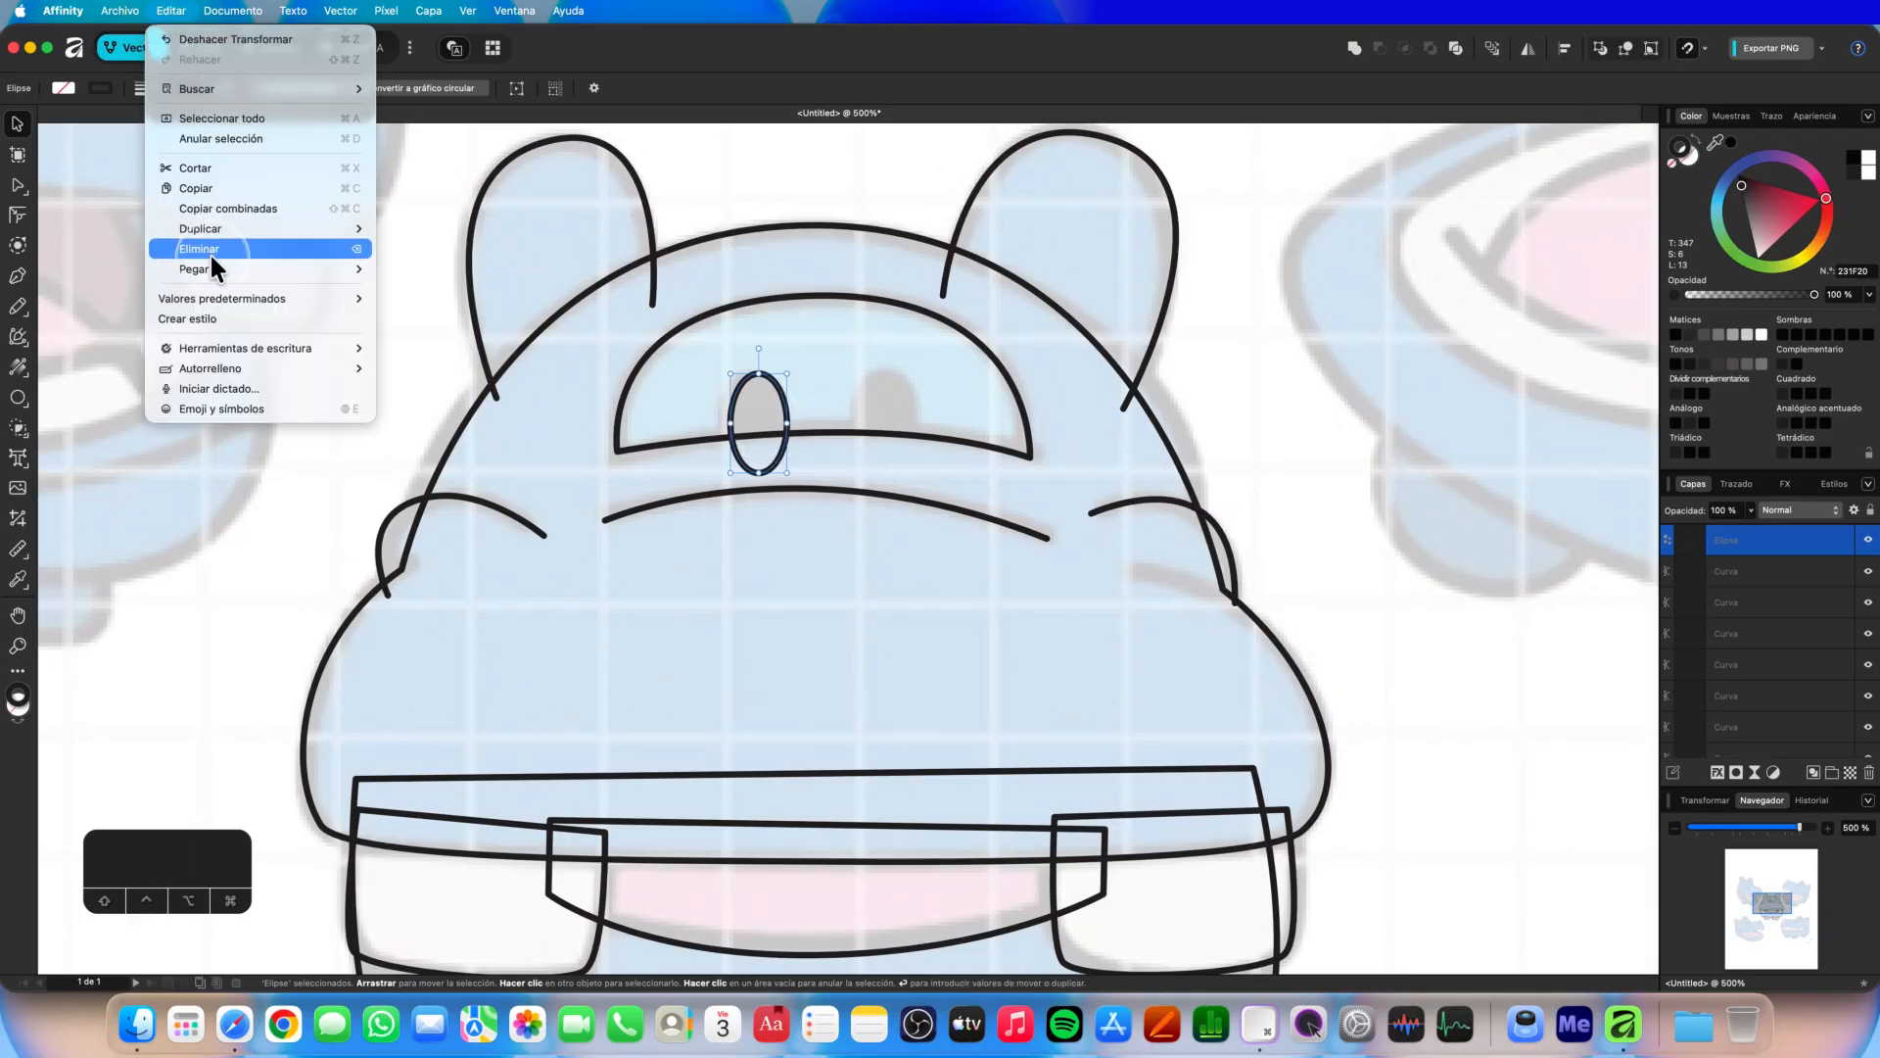
mouse_move(212, 269)
click(465, 268)
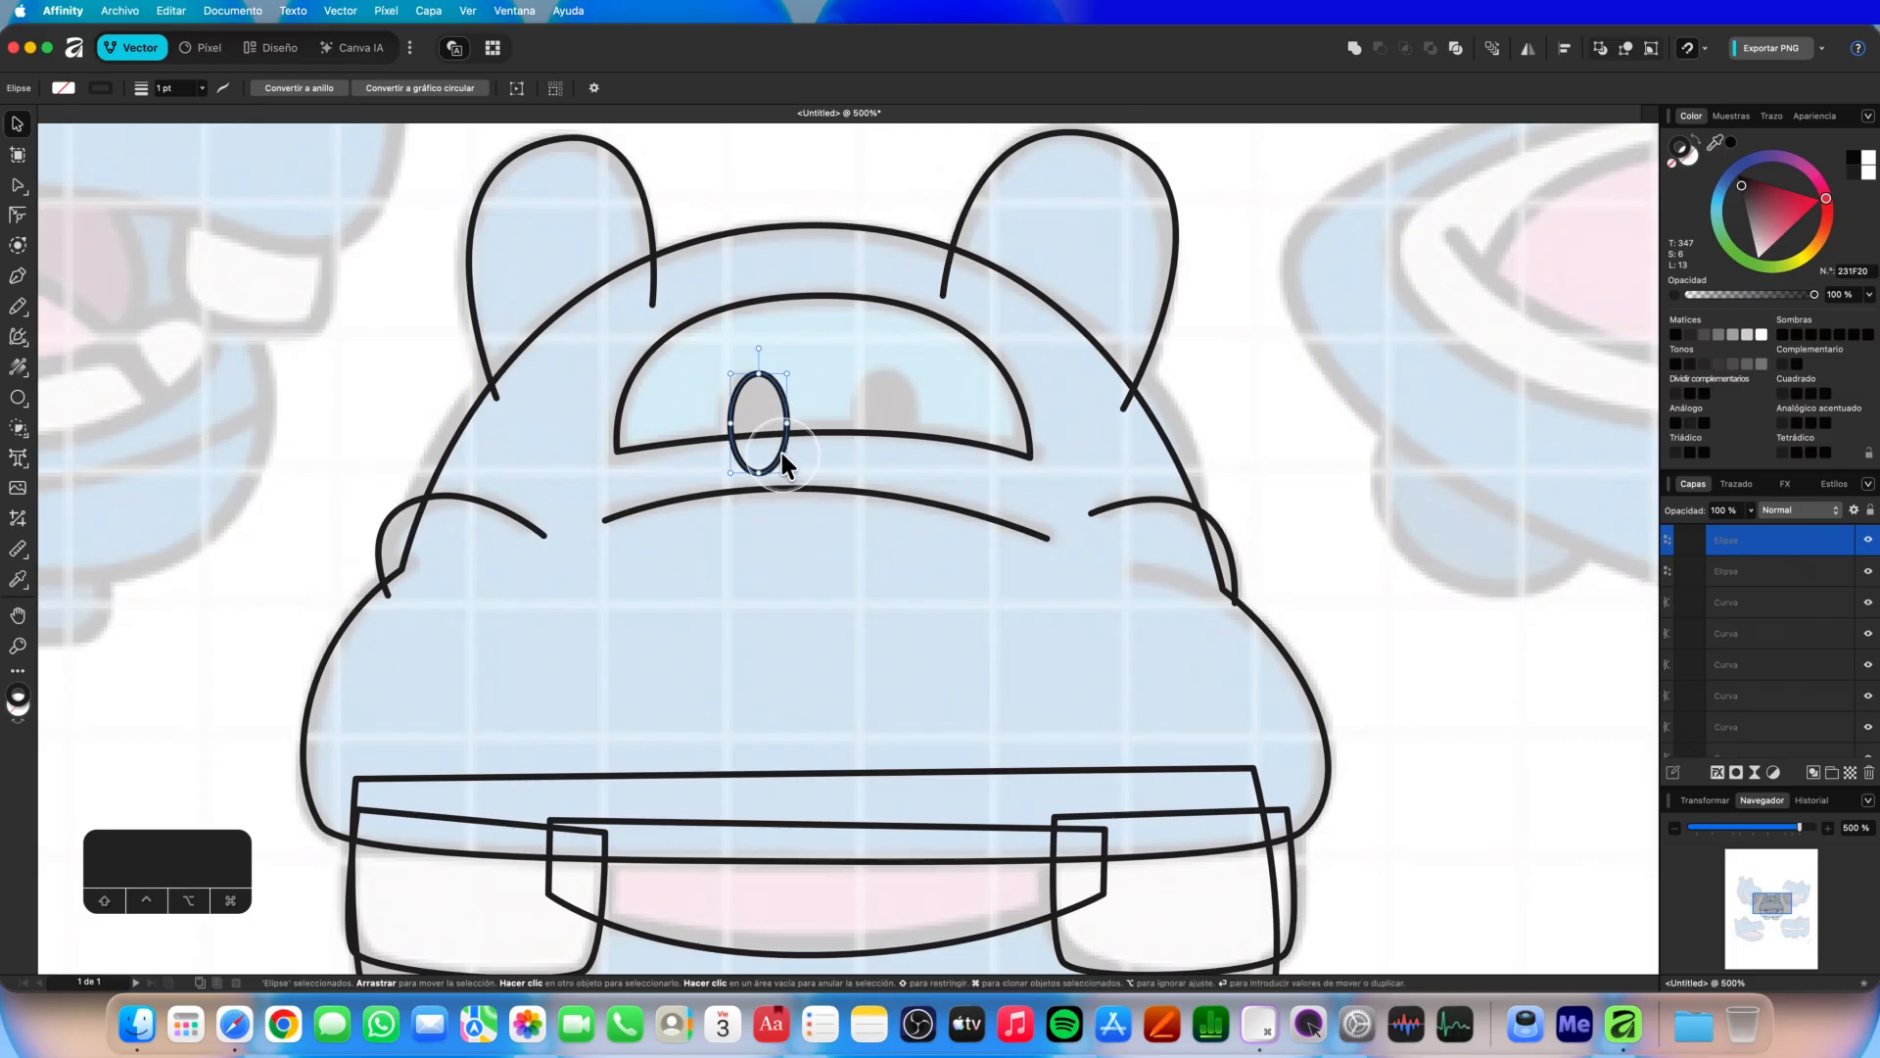
drag(782, 453, 909, 459)
click(974, 465)
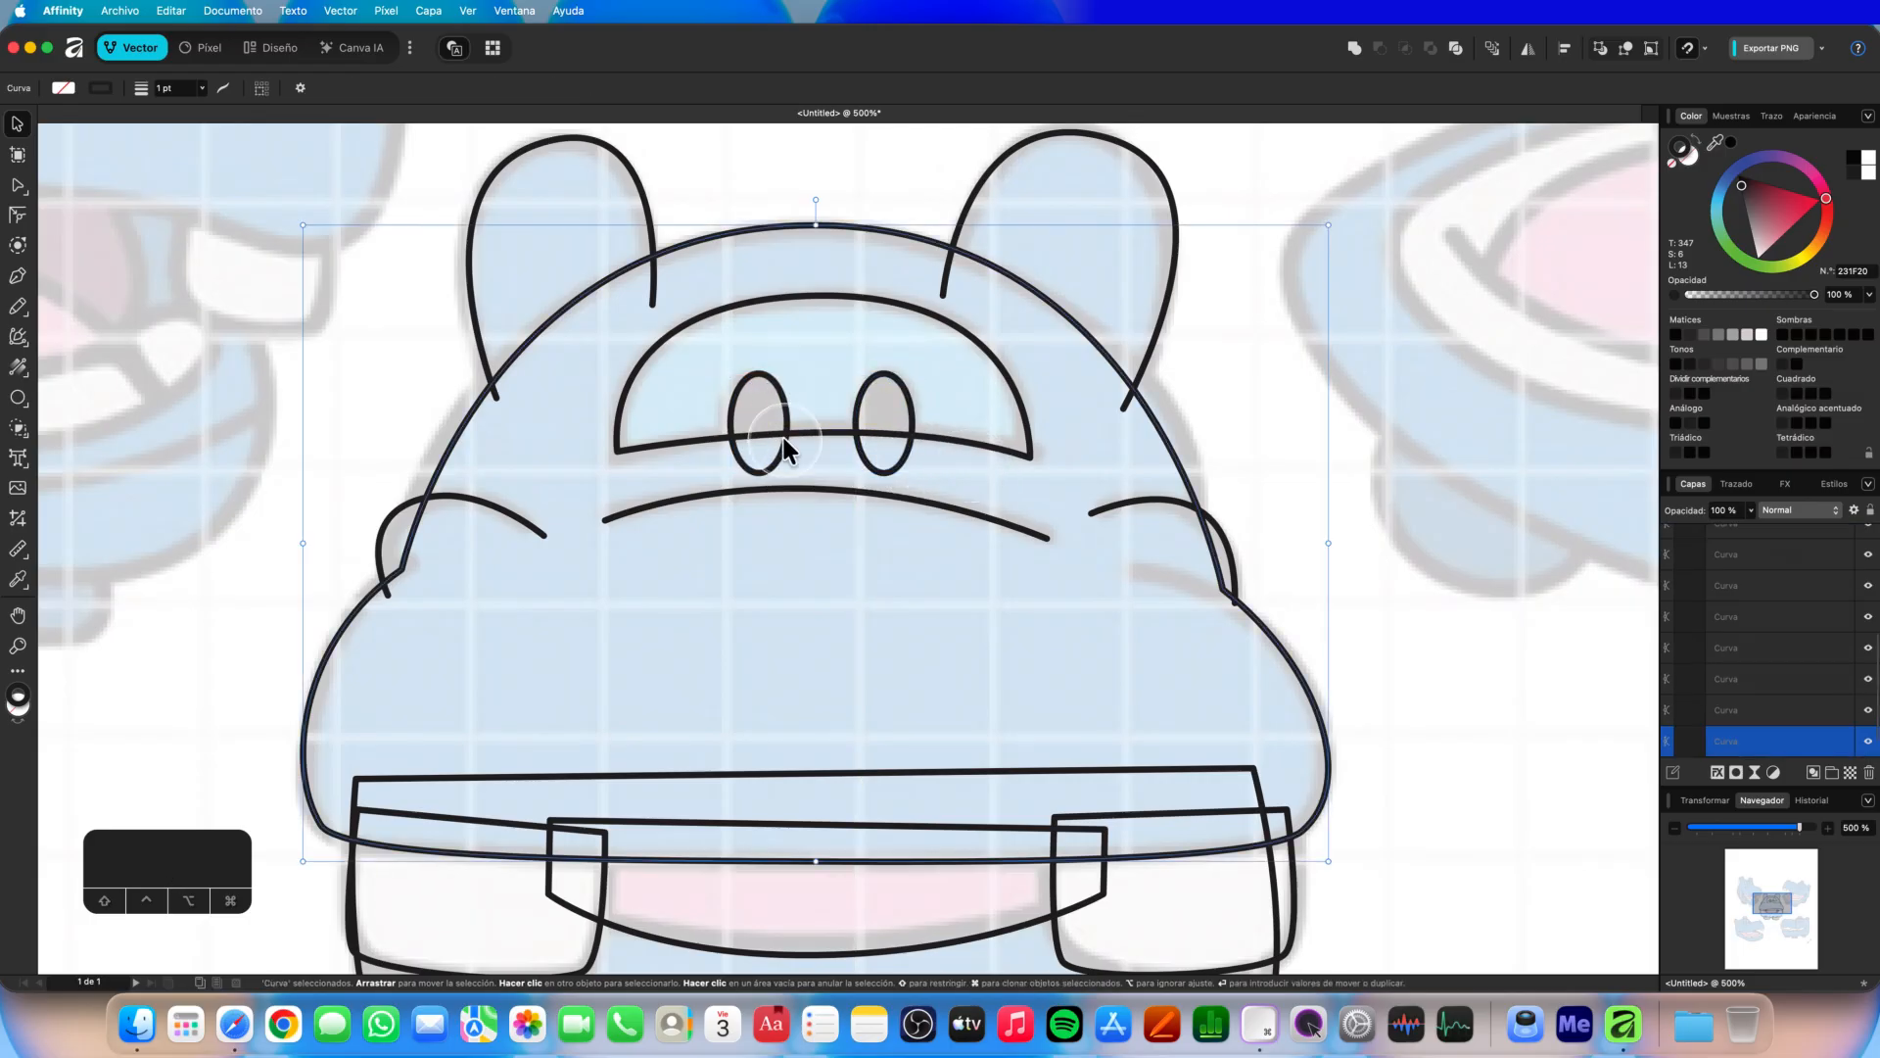
Deselect the head curve, select the locked reference image layer, and raise its opacity to 100%.
click(1211, 376)
key(z)
alt+click(741, 657)
alt+click(739, 655)
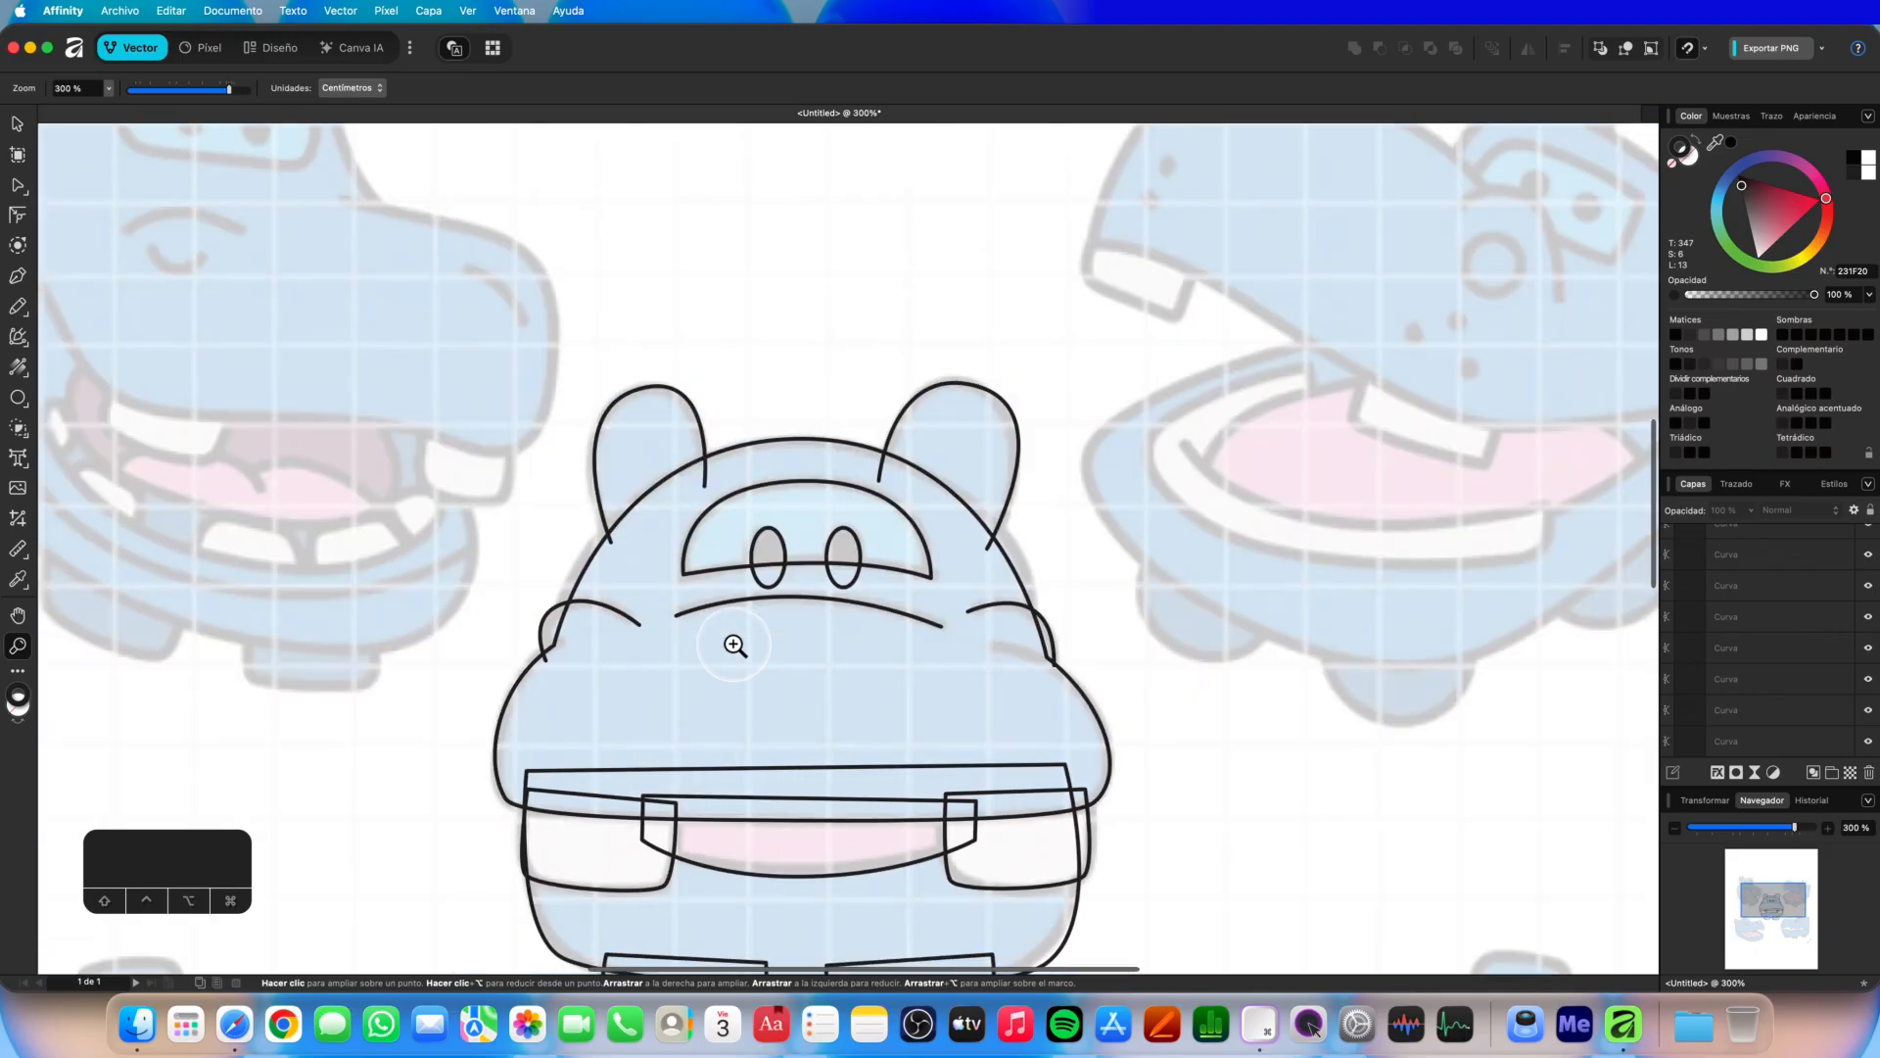
scroll(734, 644, down, 5)
key(v)
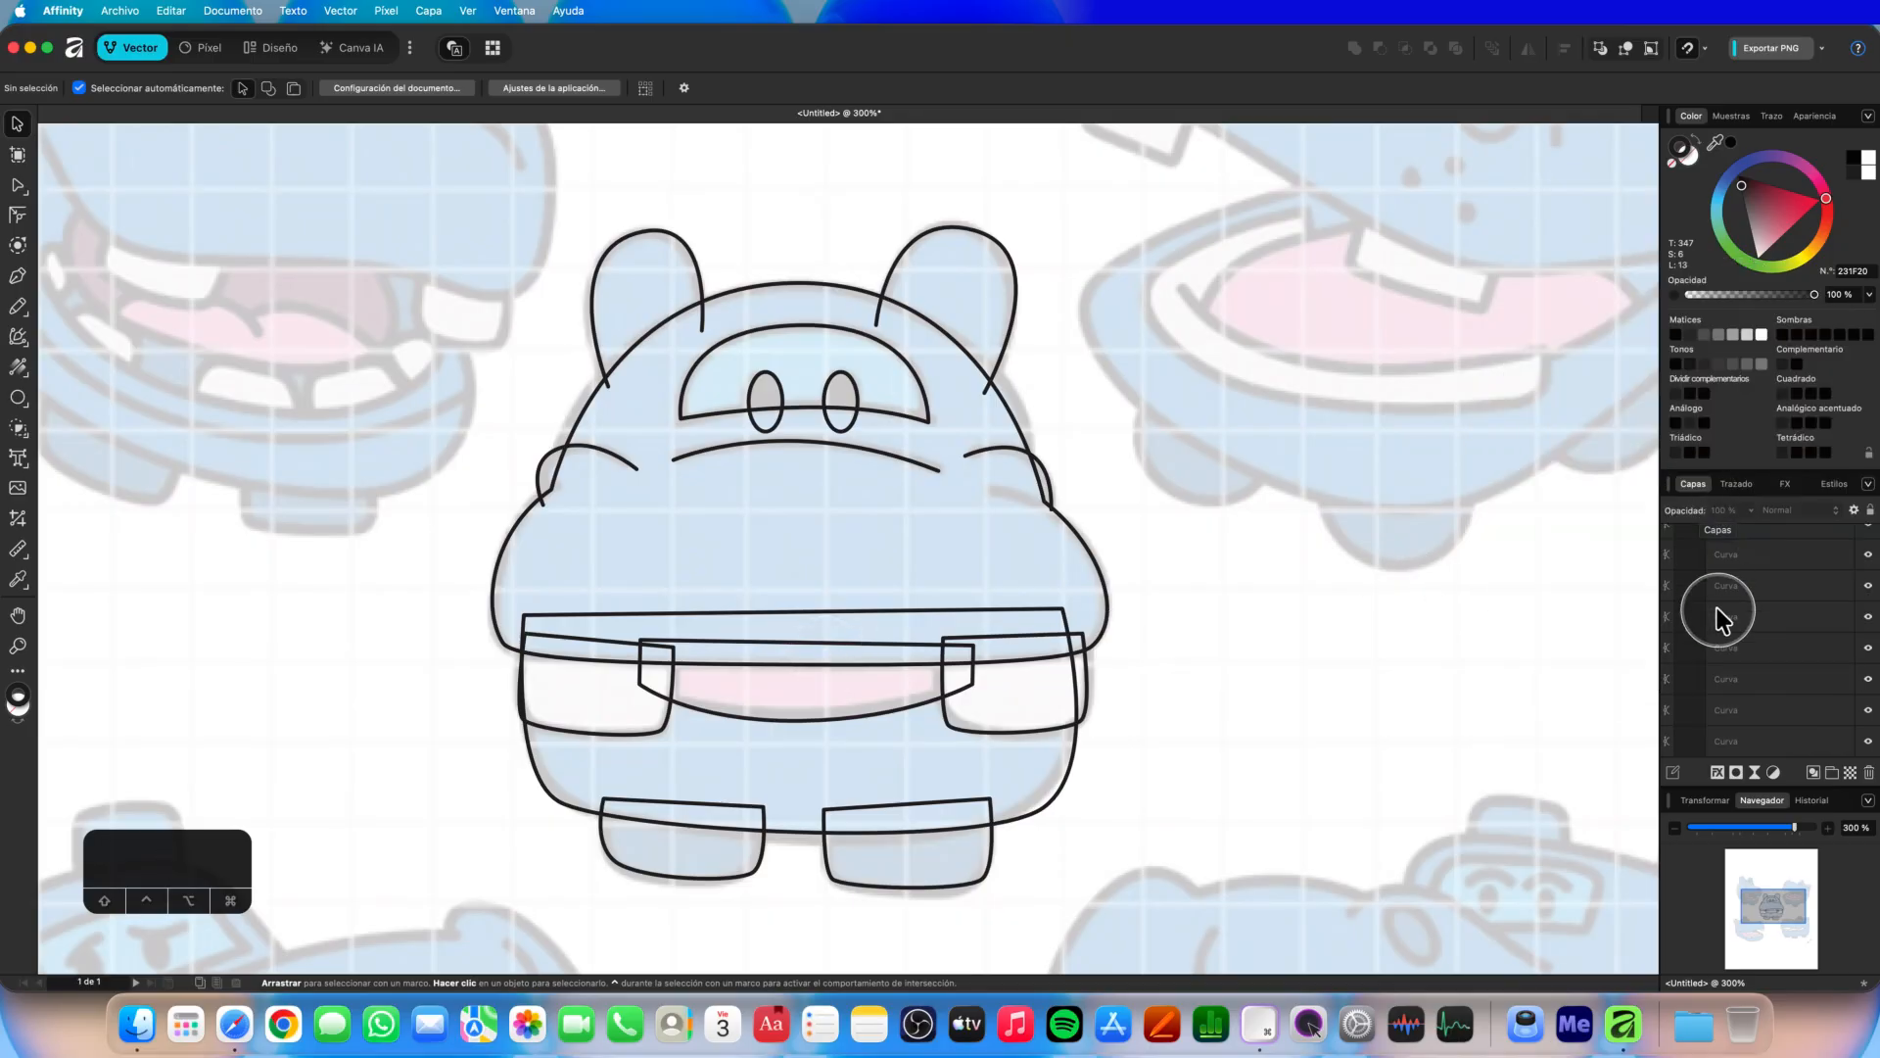
scroll(1719, 613, down, 1)
click(1765, 741)
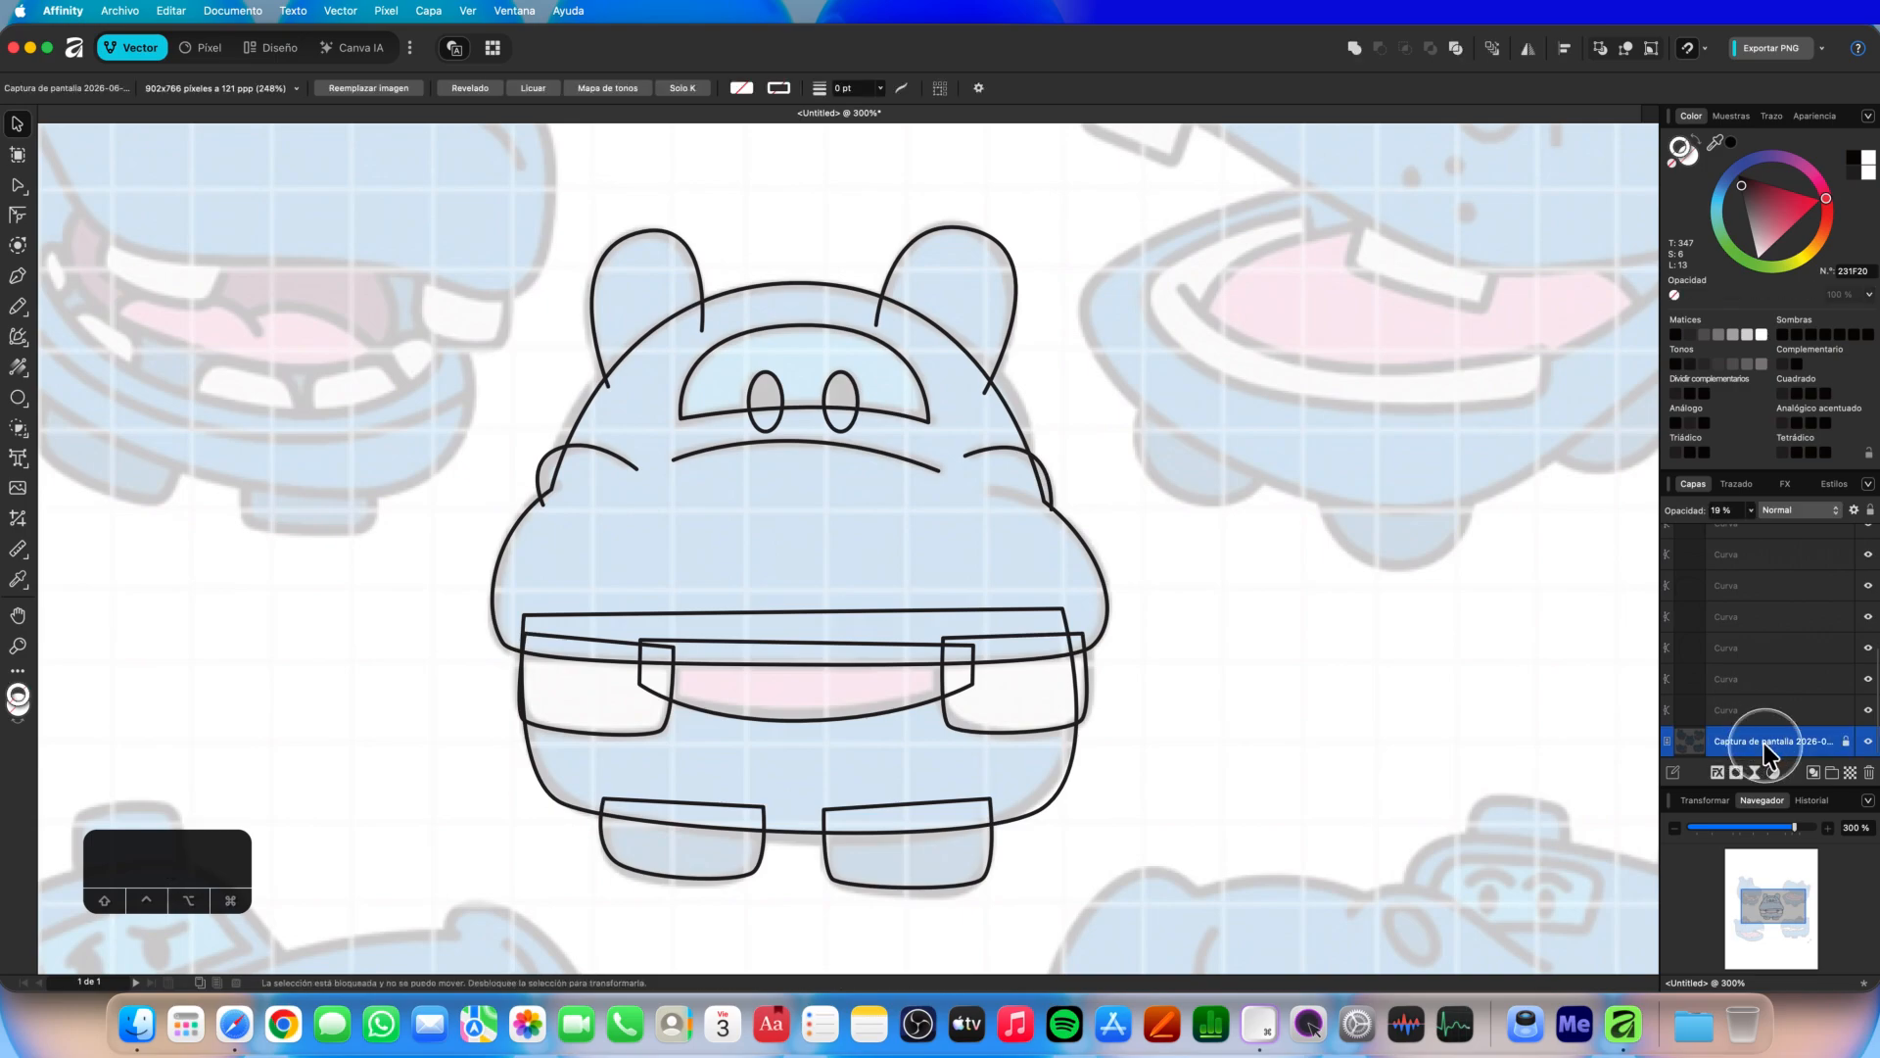
click(1751, 510)
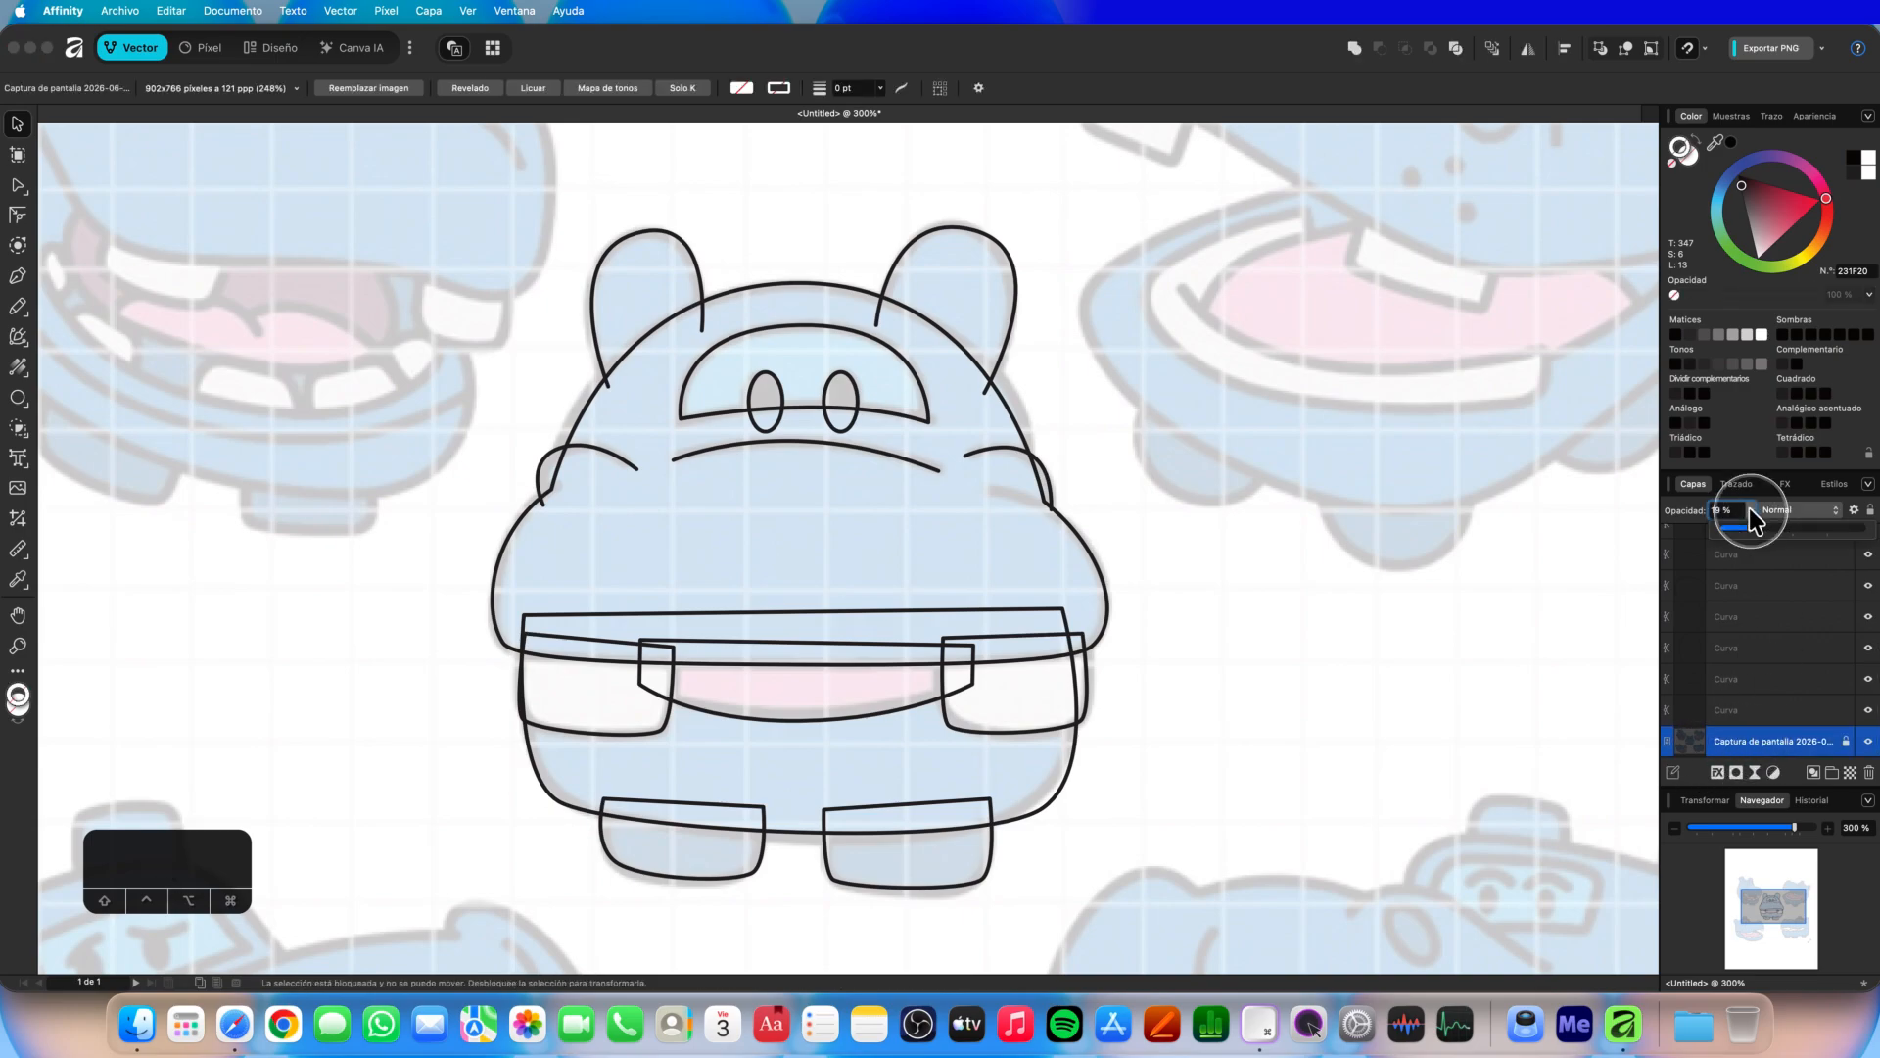
drag(1749, 527, 1863, 528)
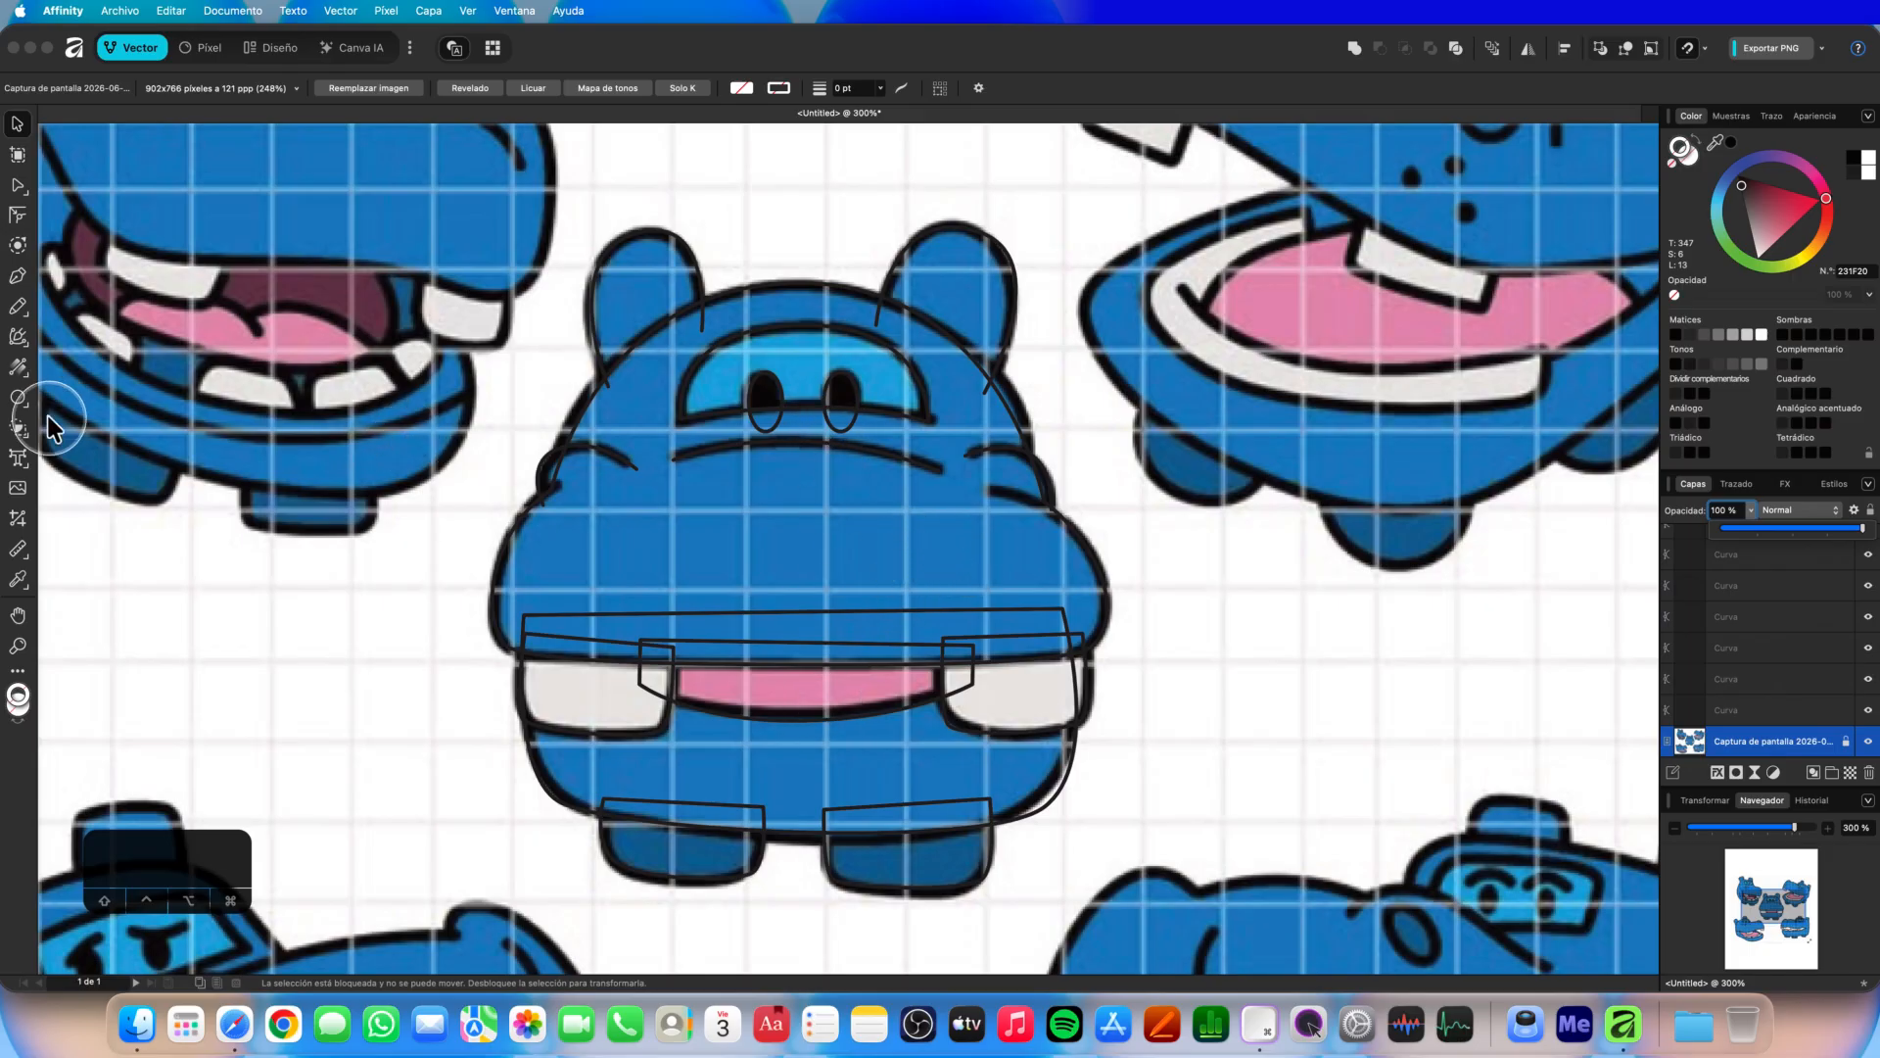
Draw a swatch circle to the right of the front-facing hippo and fill it with the body blue sampled from the reference.
click(18, 399)
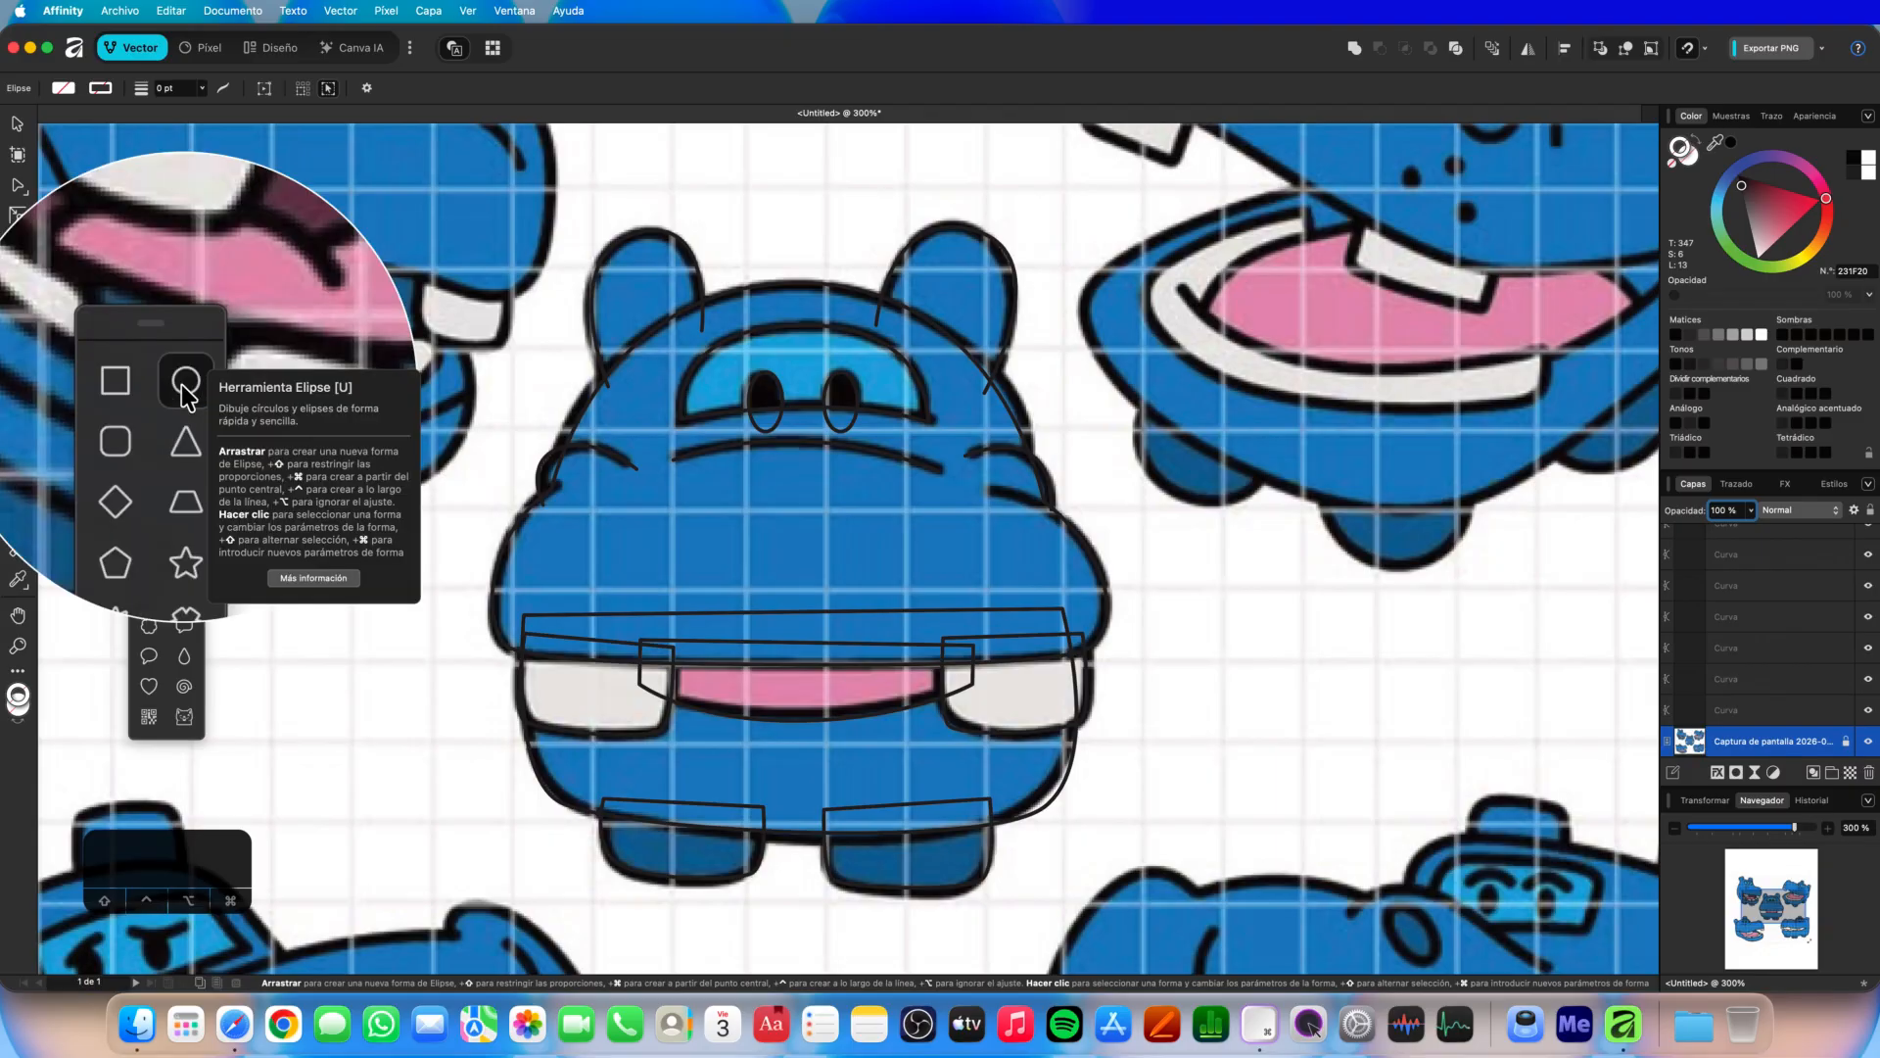
drag(1224, 505, 1332, 418)
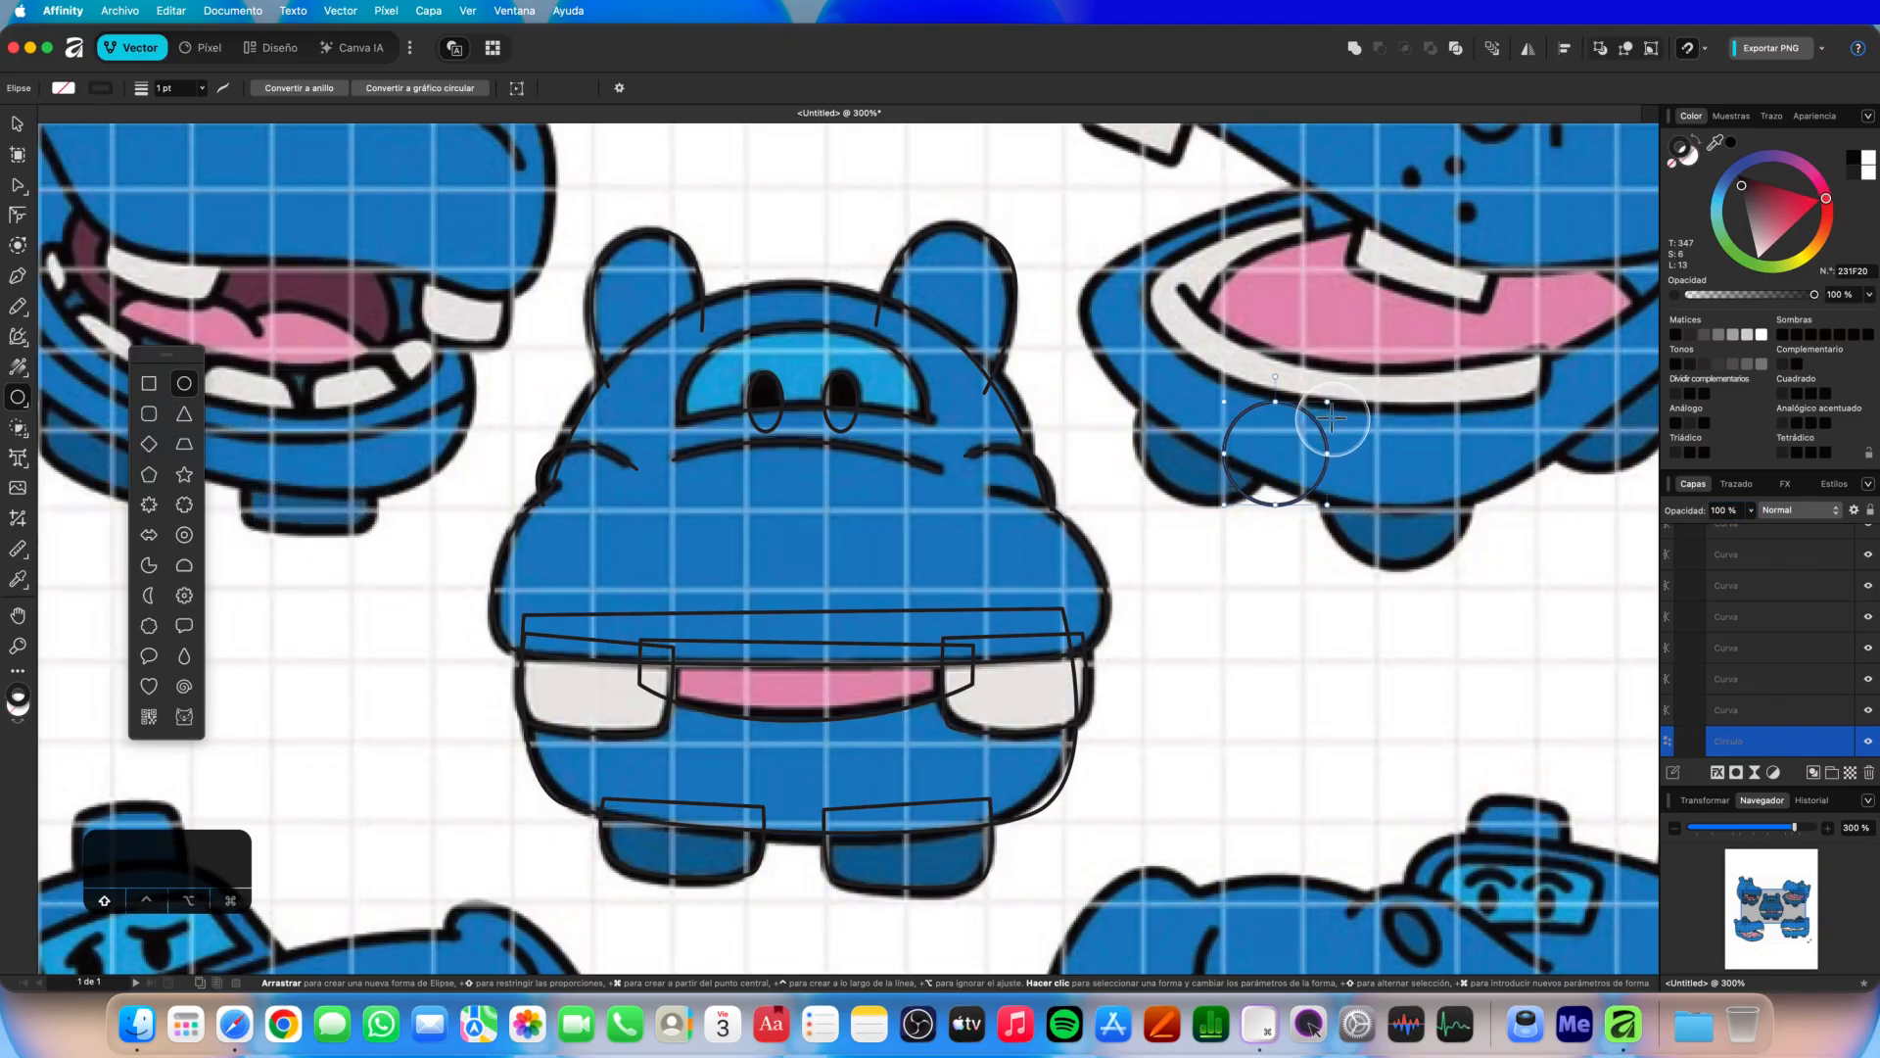
click(1679, 170)
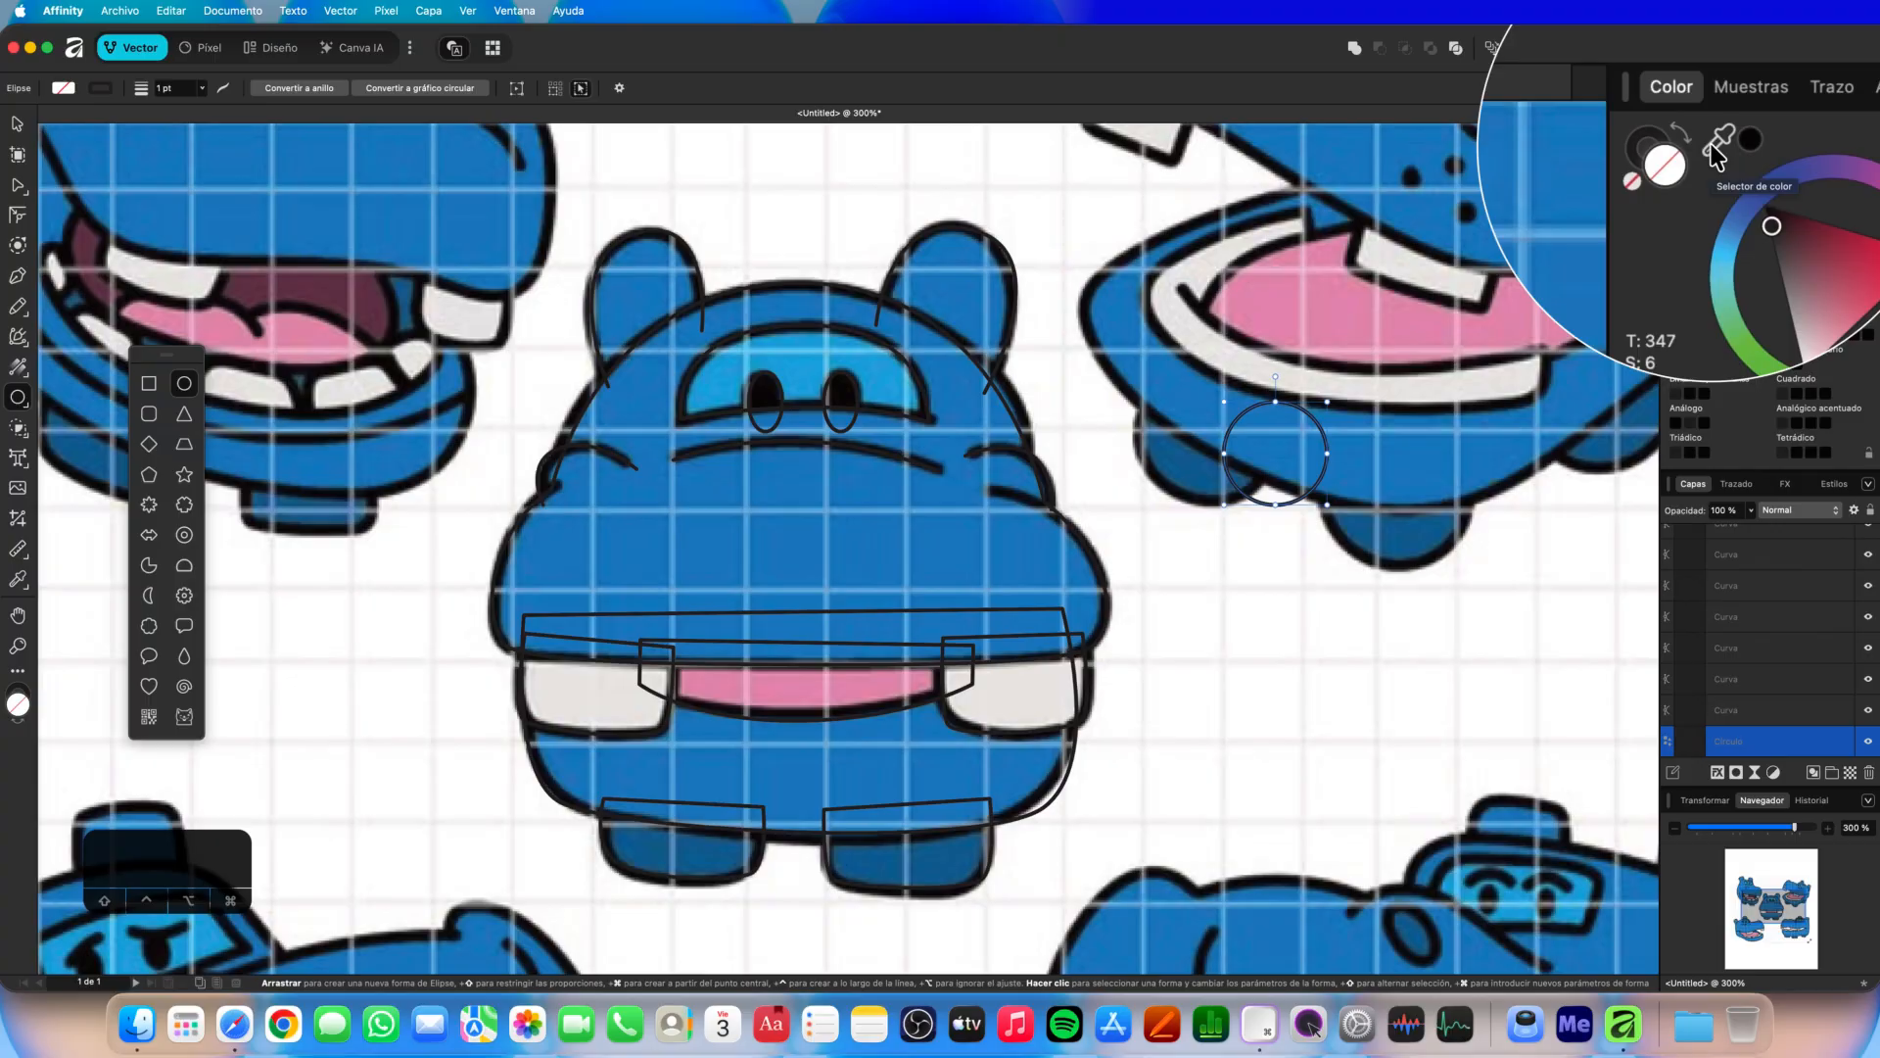
drag(1716, 154, 894, 562)
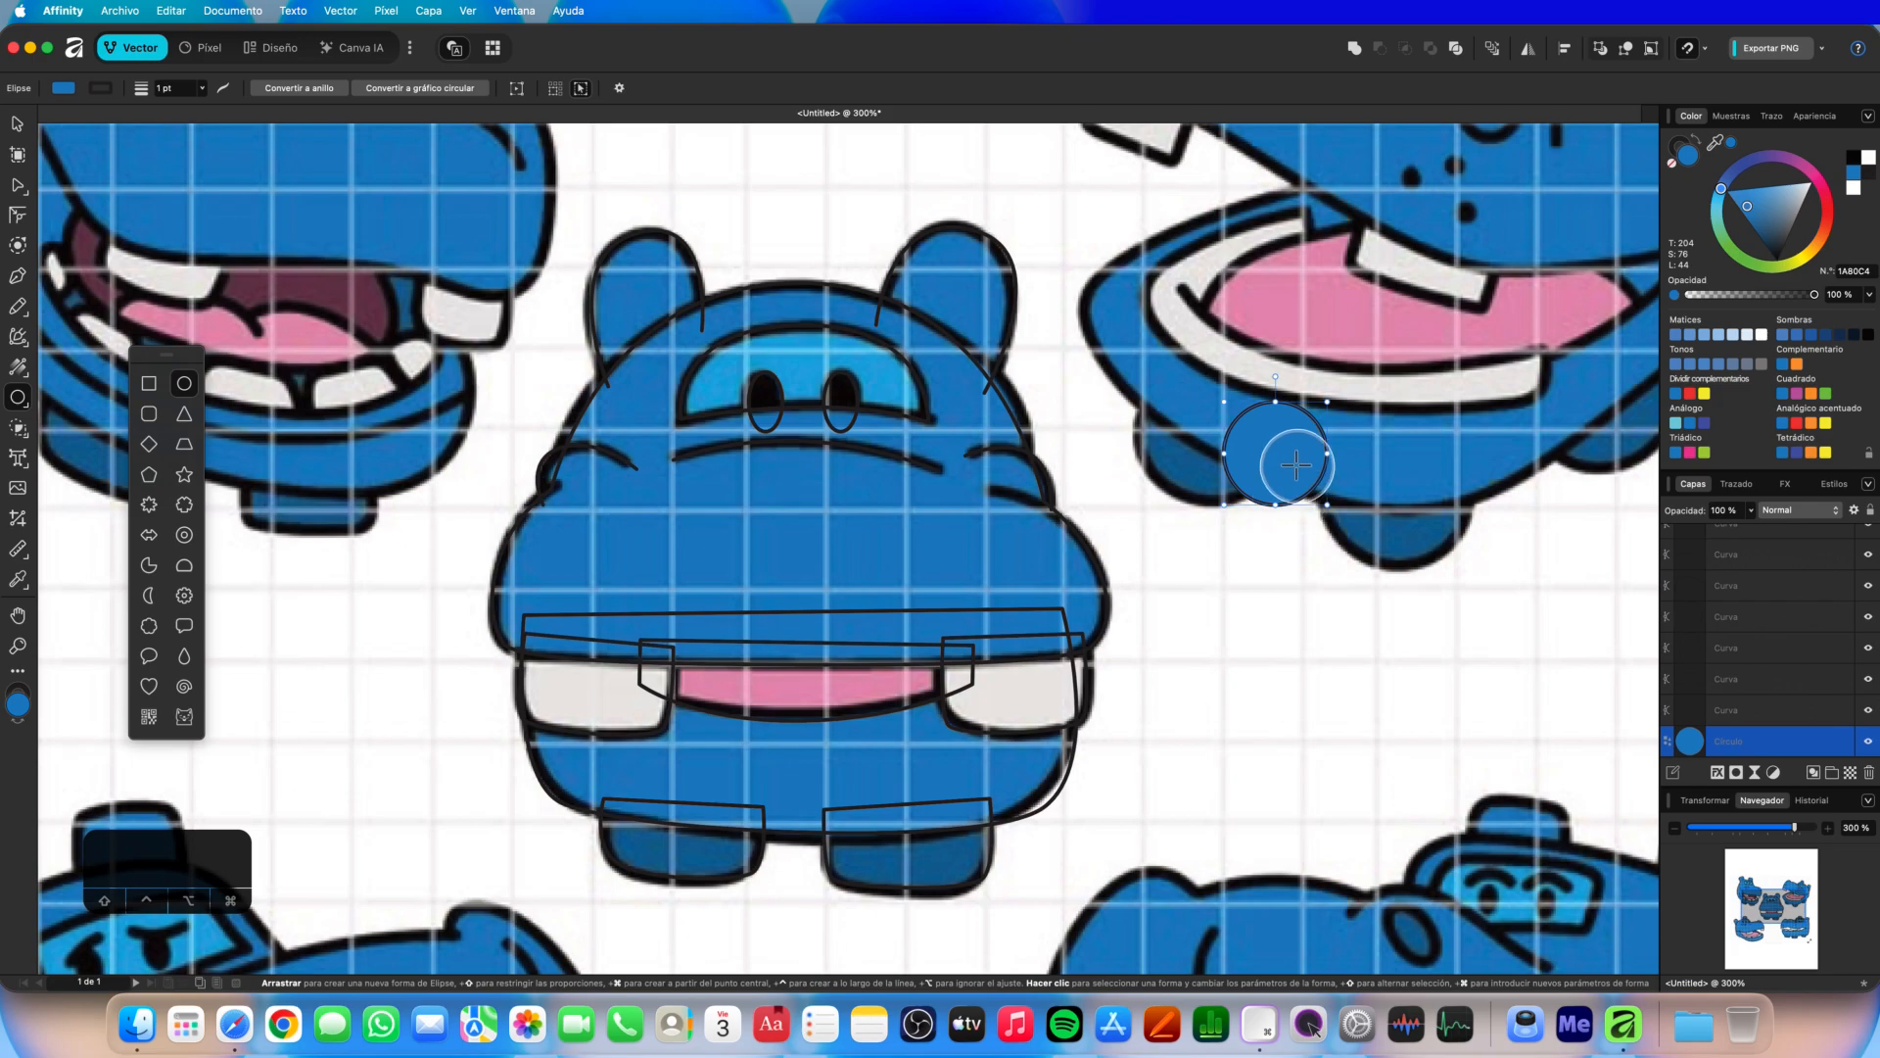
Duplicate the blue swatch circle directly below and fill the copy with the pink sampled from the hippo's mouth.
key(v)
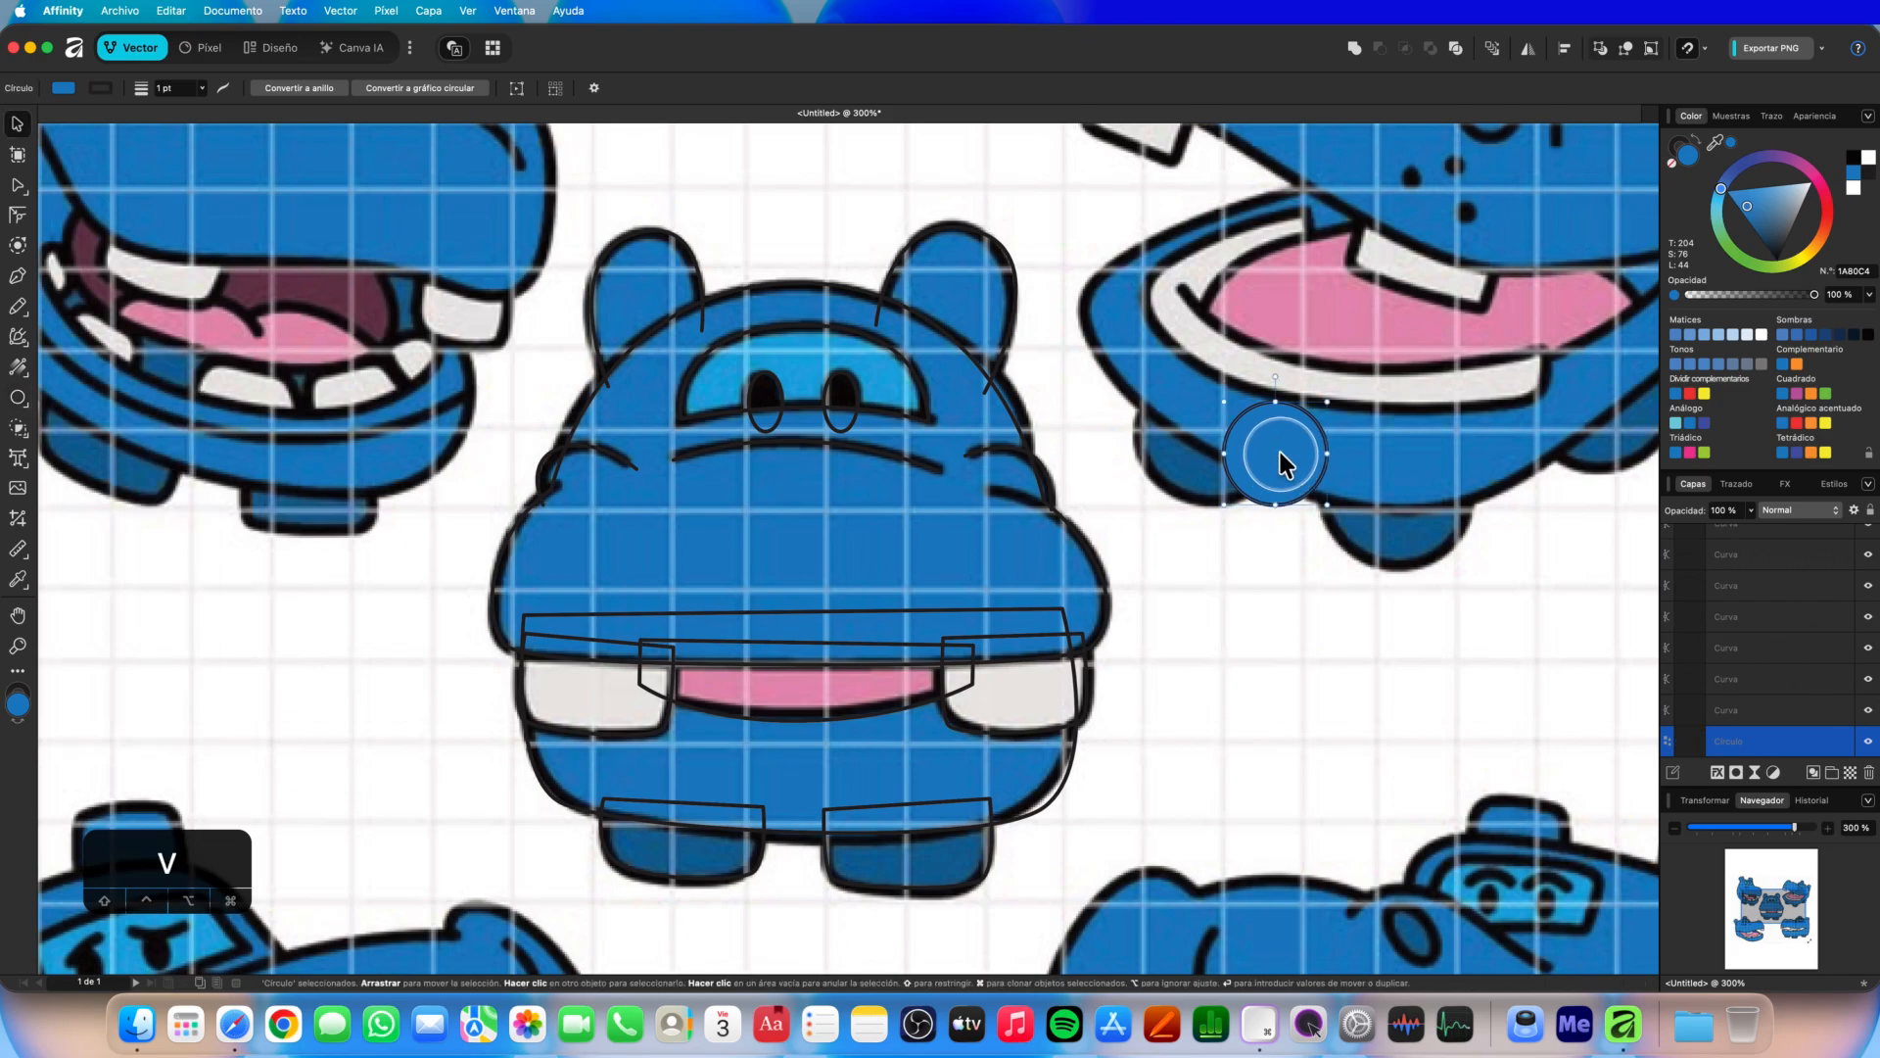
drag(1280, 453, 1276, 588)
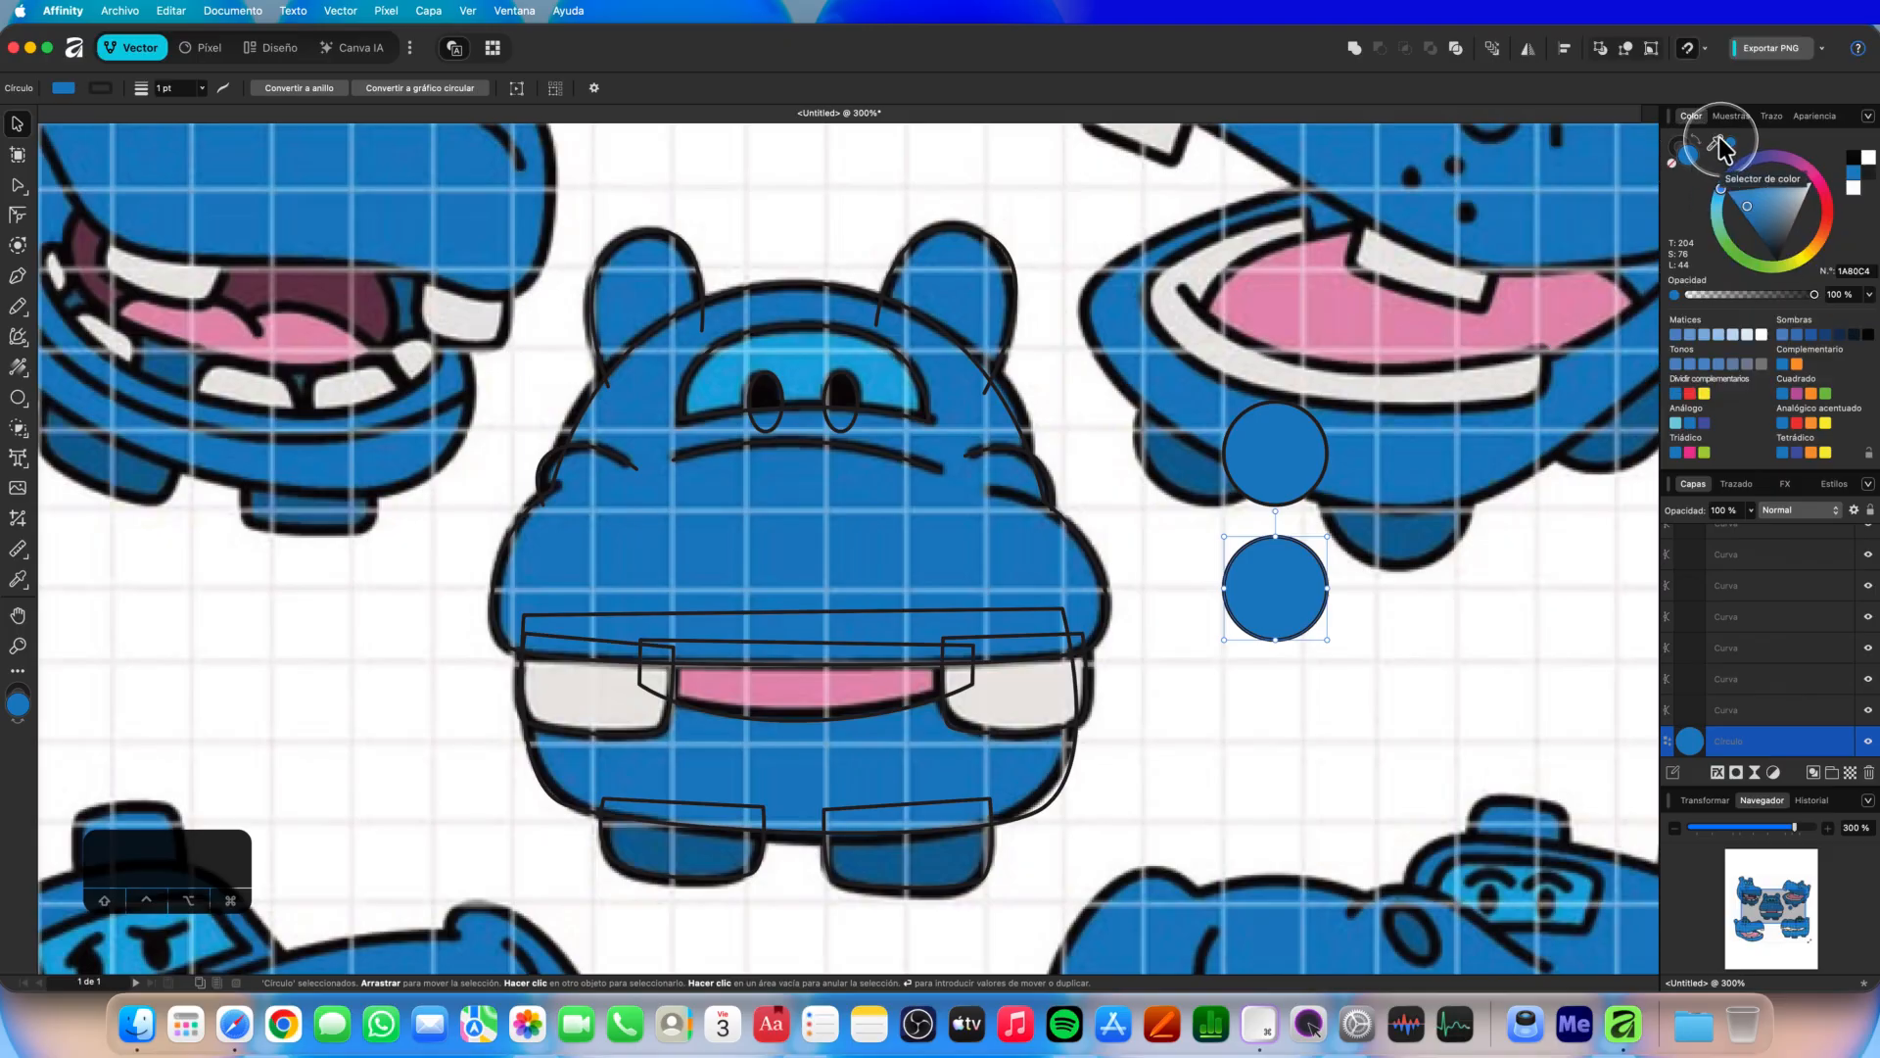
drag(1716, 142, 766, 699)
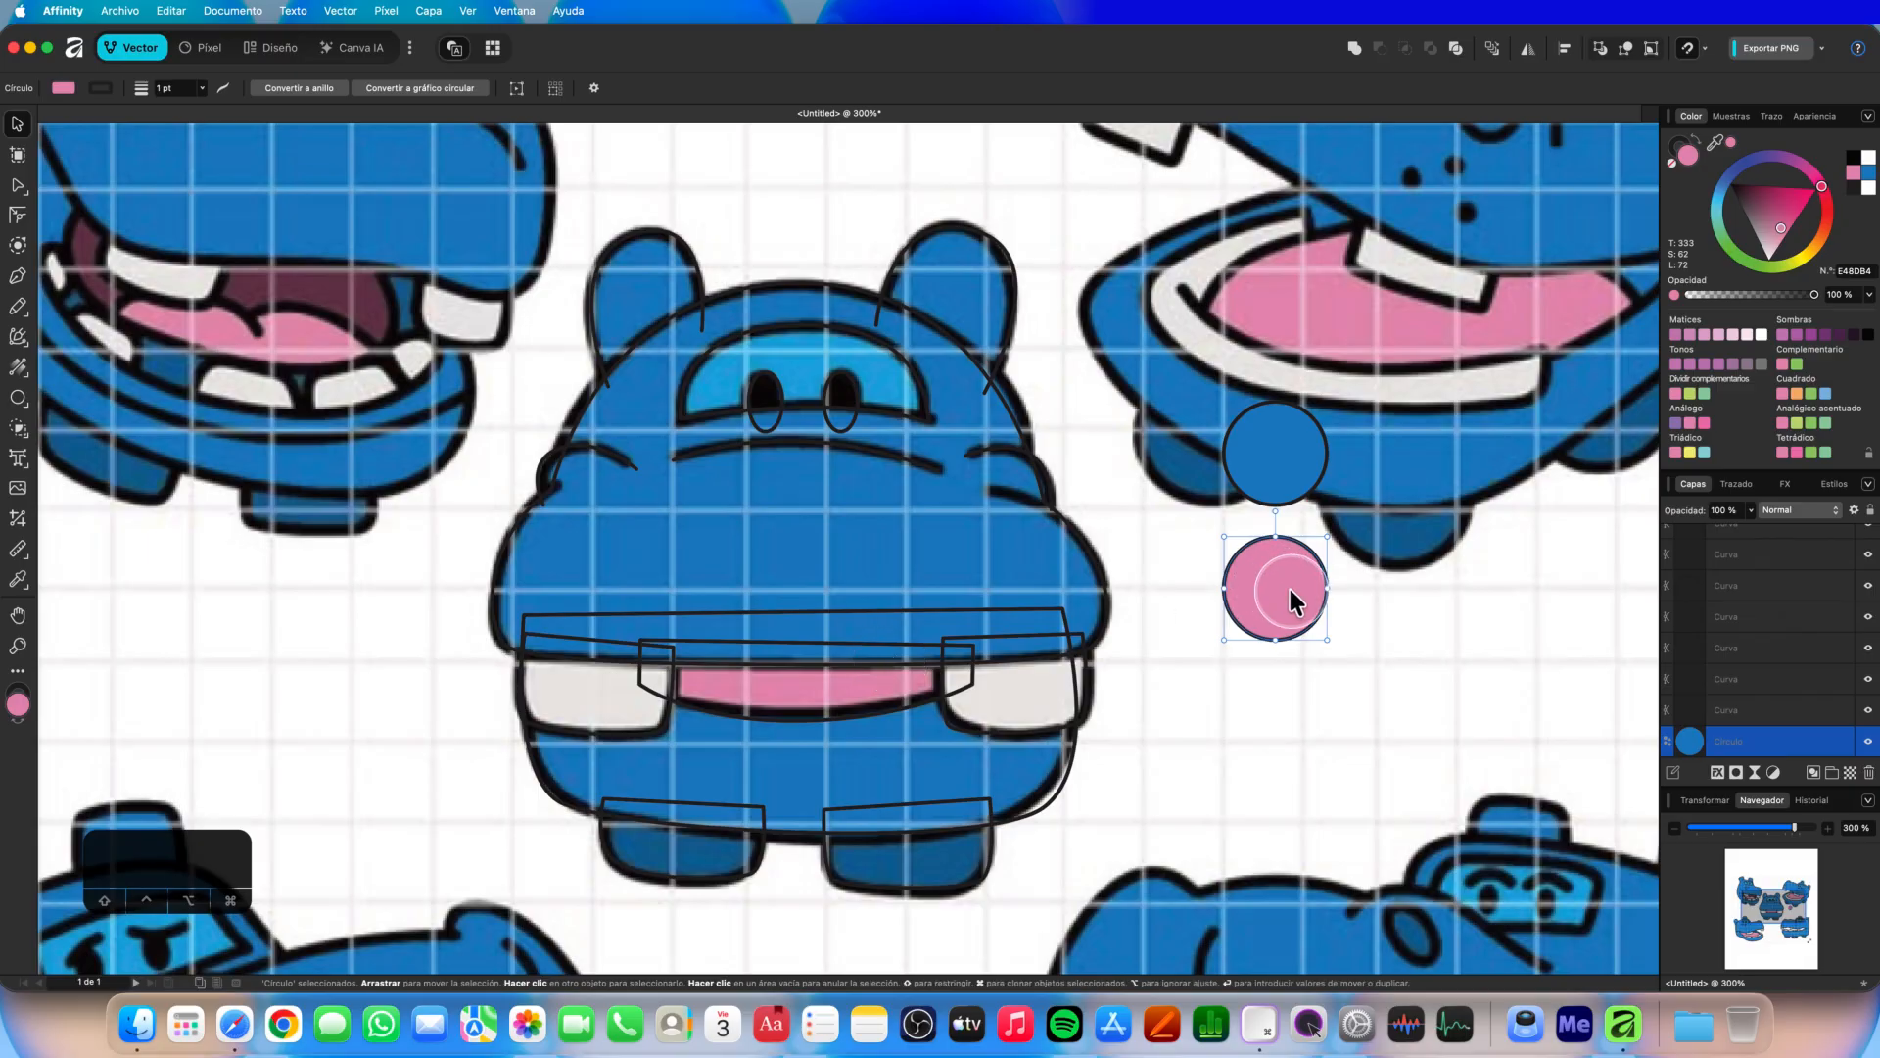
key(v)
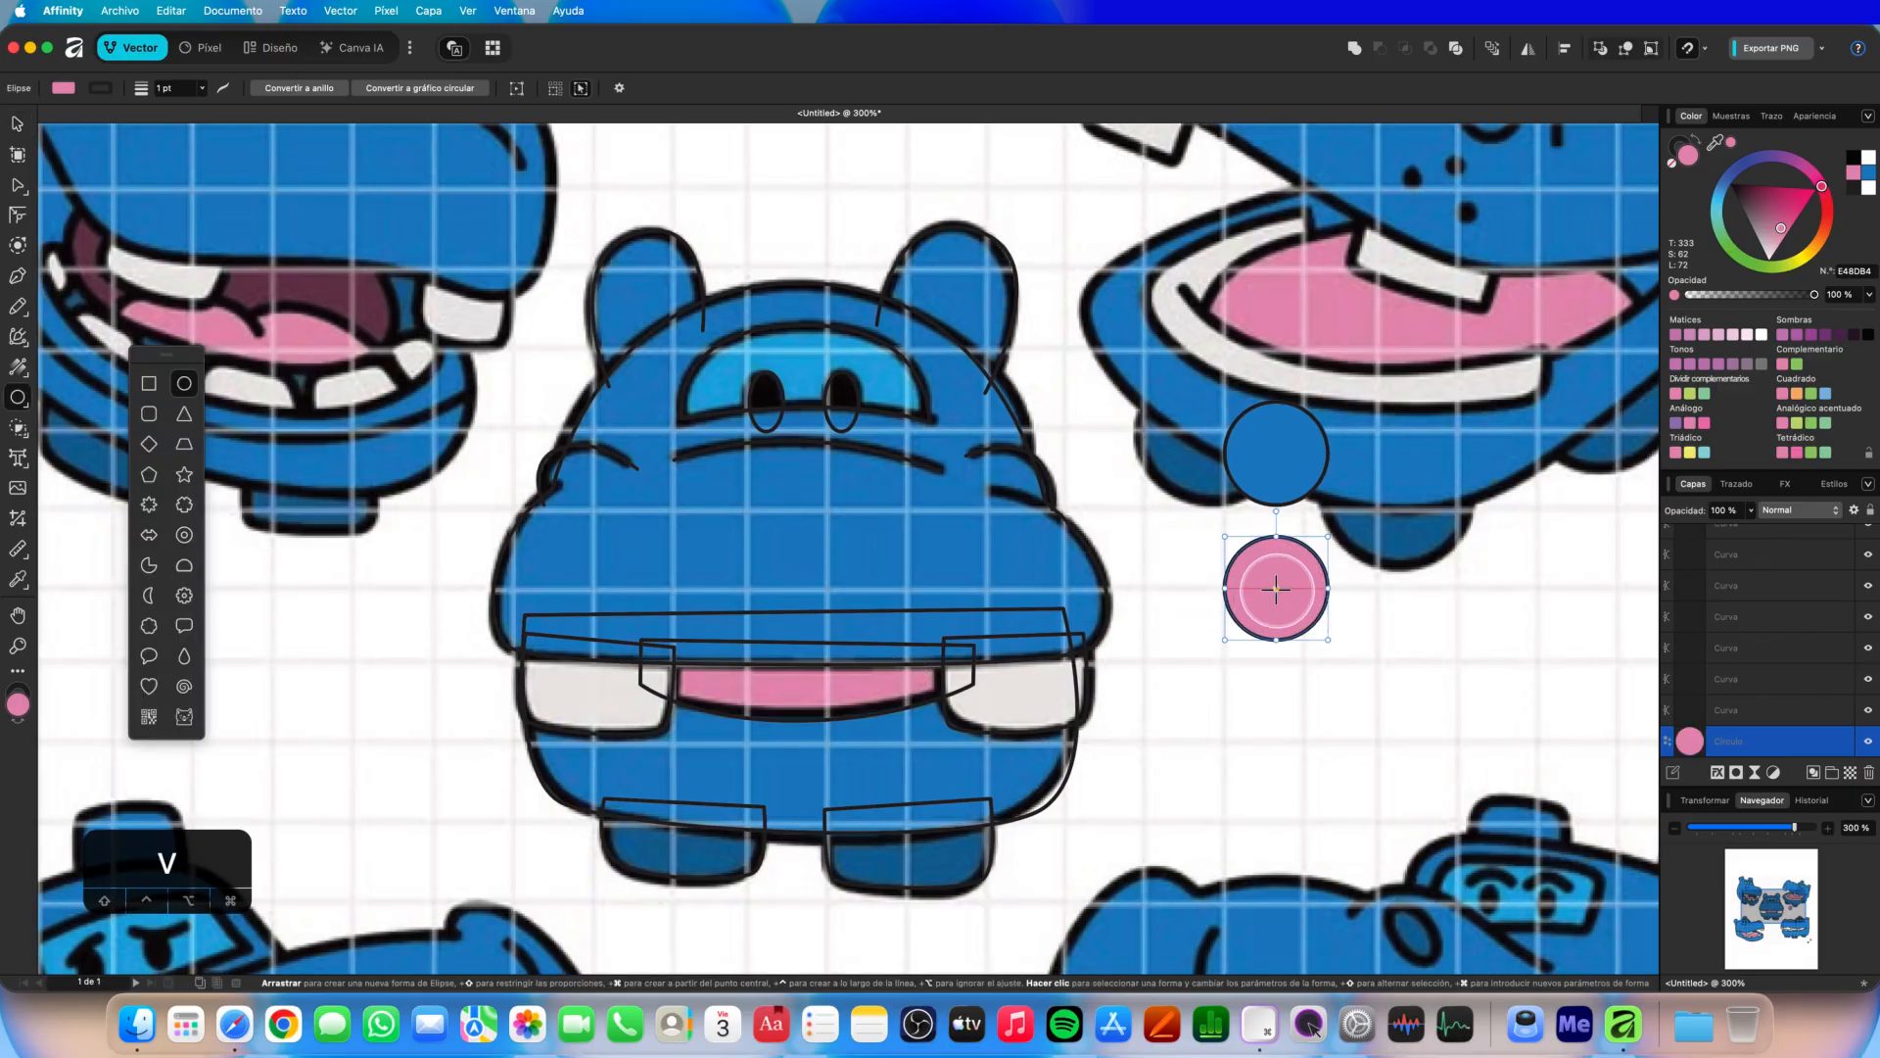
Copy and paste the pink swatch circle, place the copy below it, and fill it with the light blue sampled from the eye area.
key(v)
key(super+c)
key(super+v)
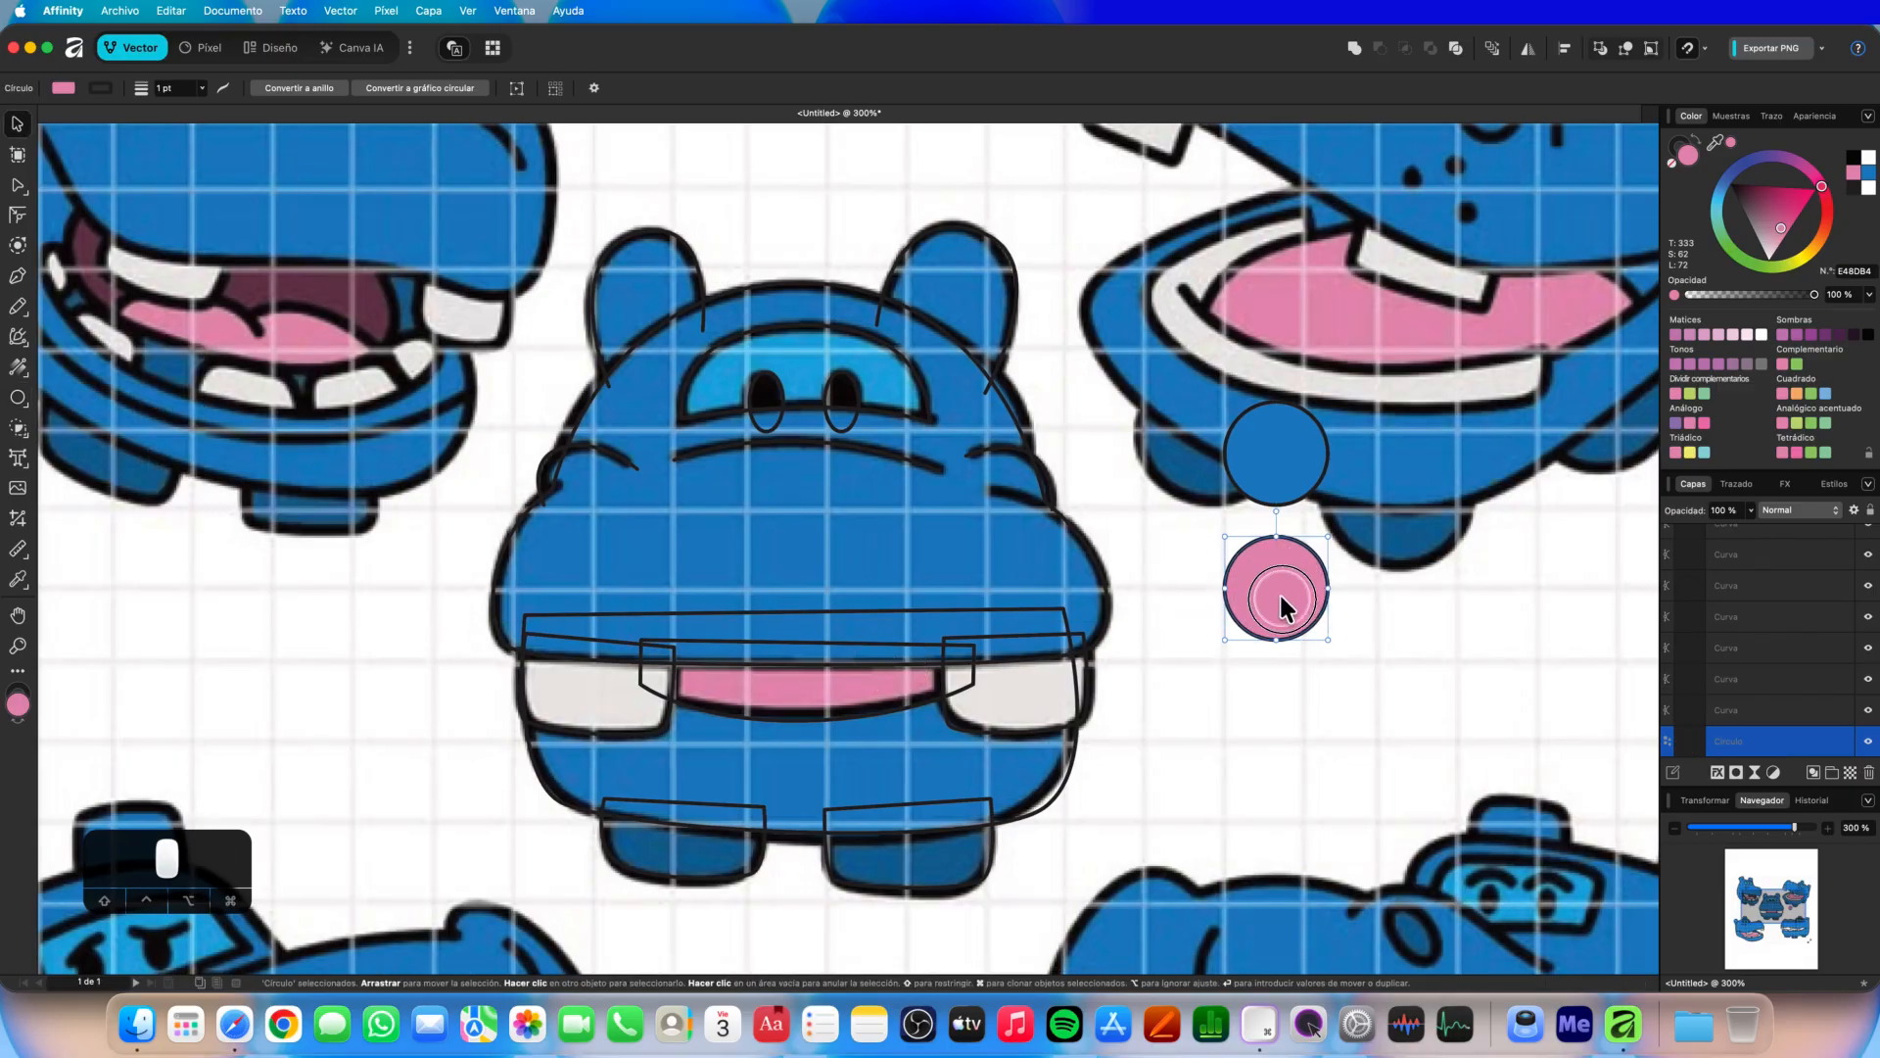
drag(1279, 592, 1290, 731)
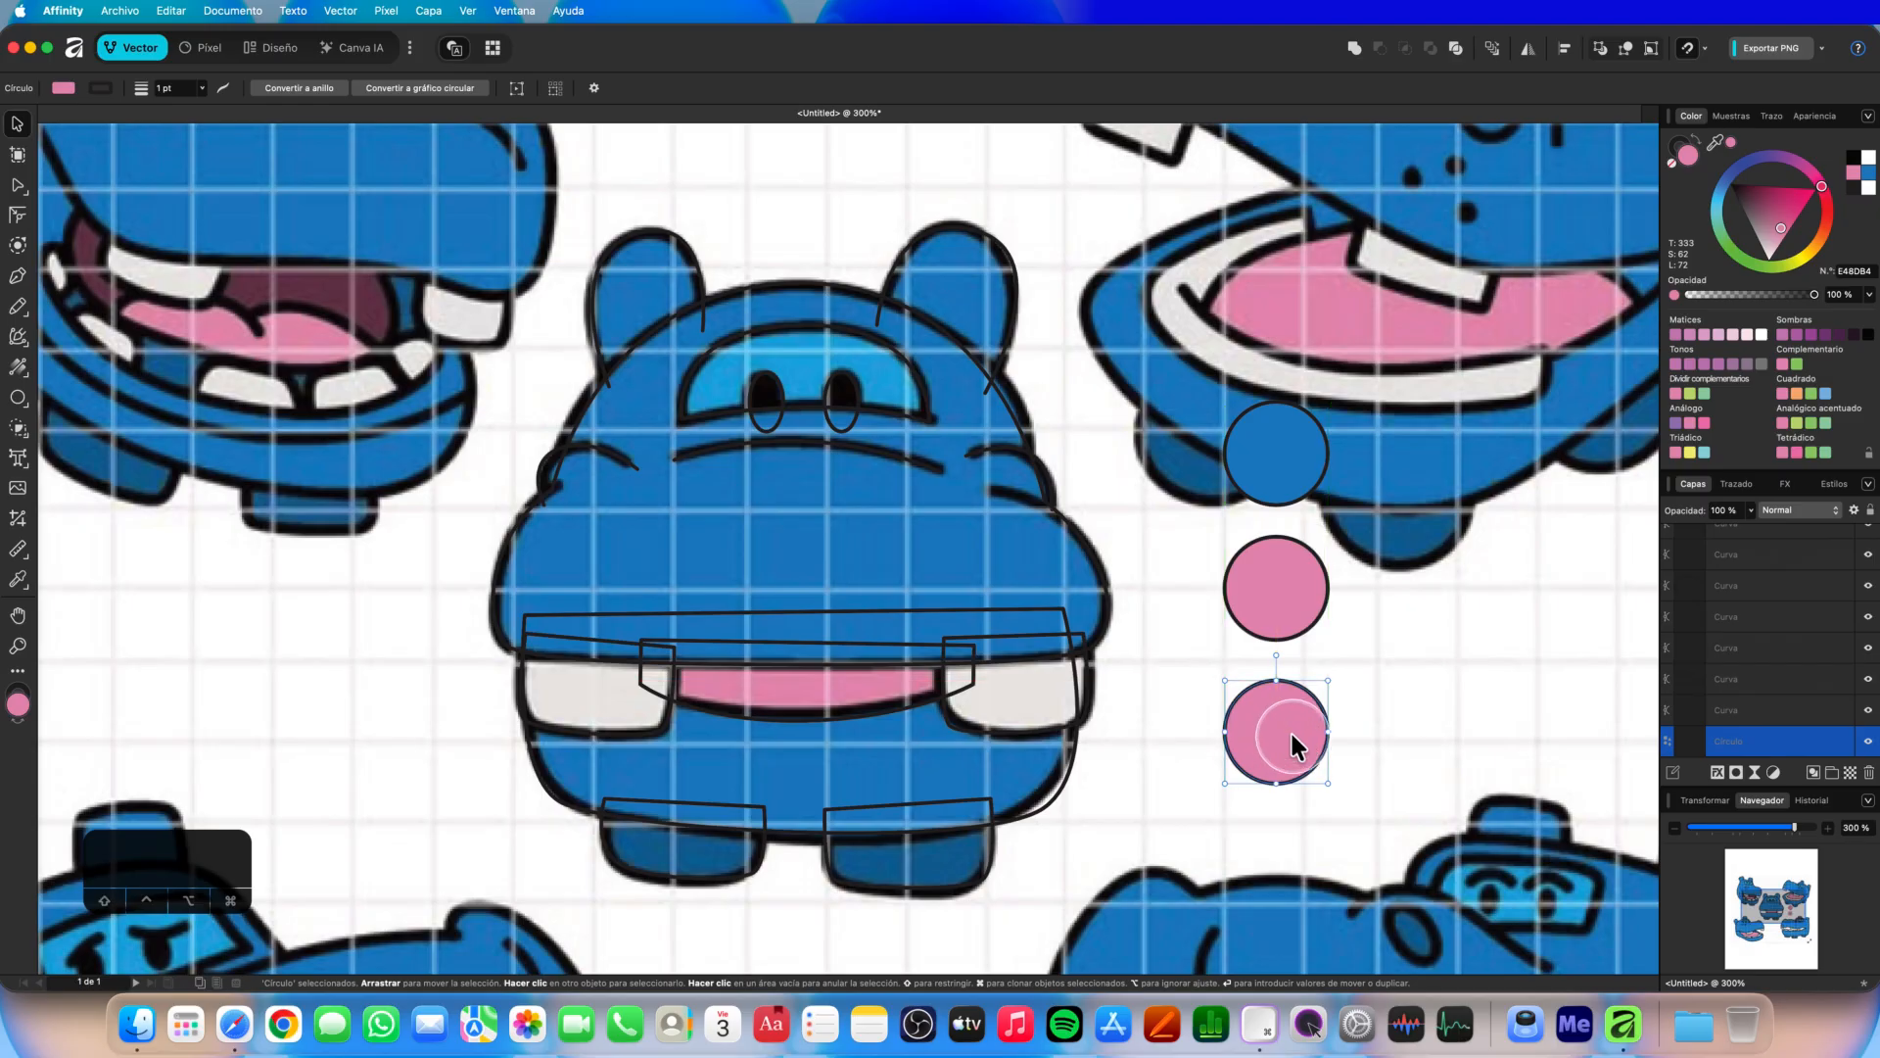
click(1716, 142)
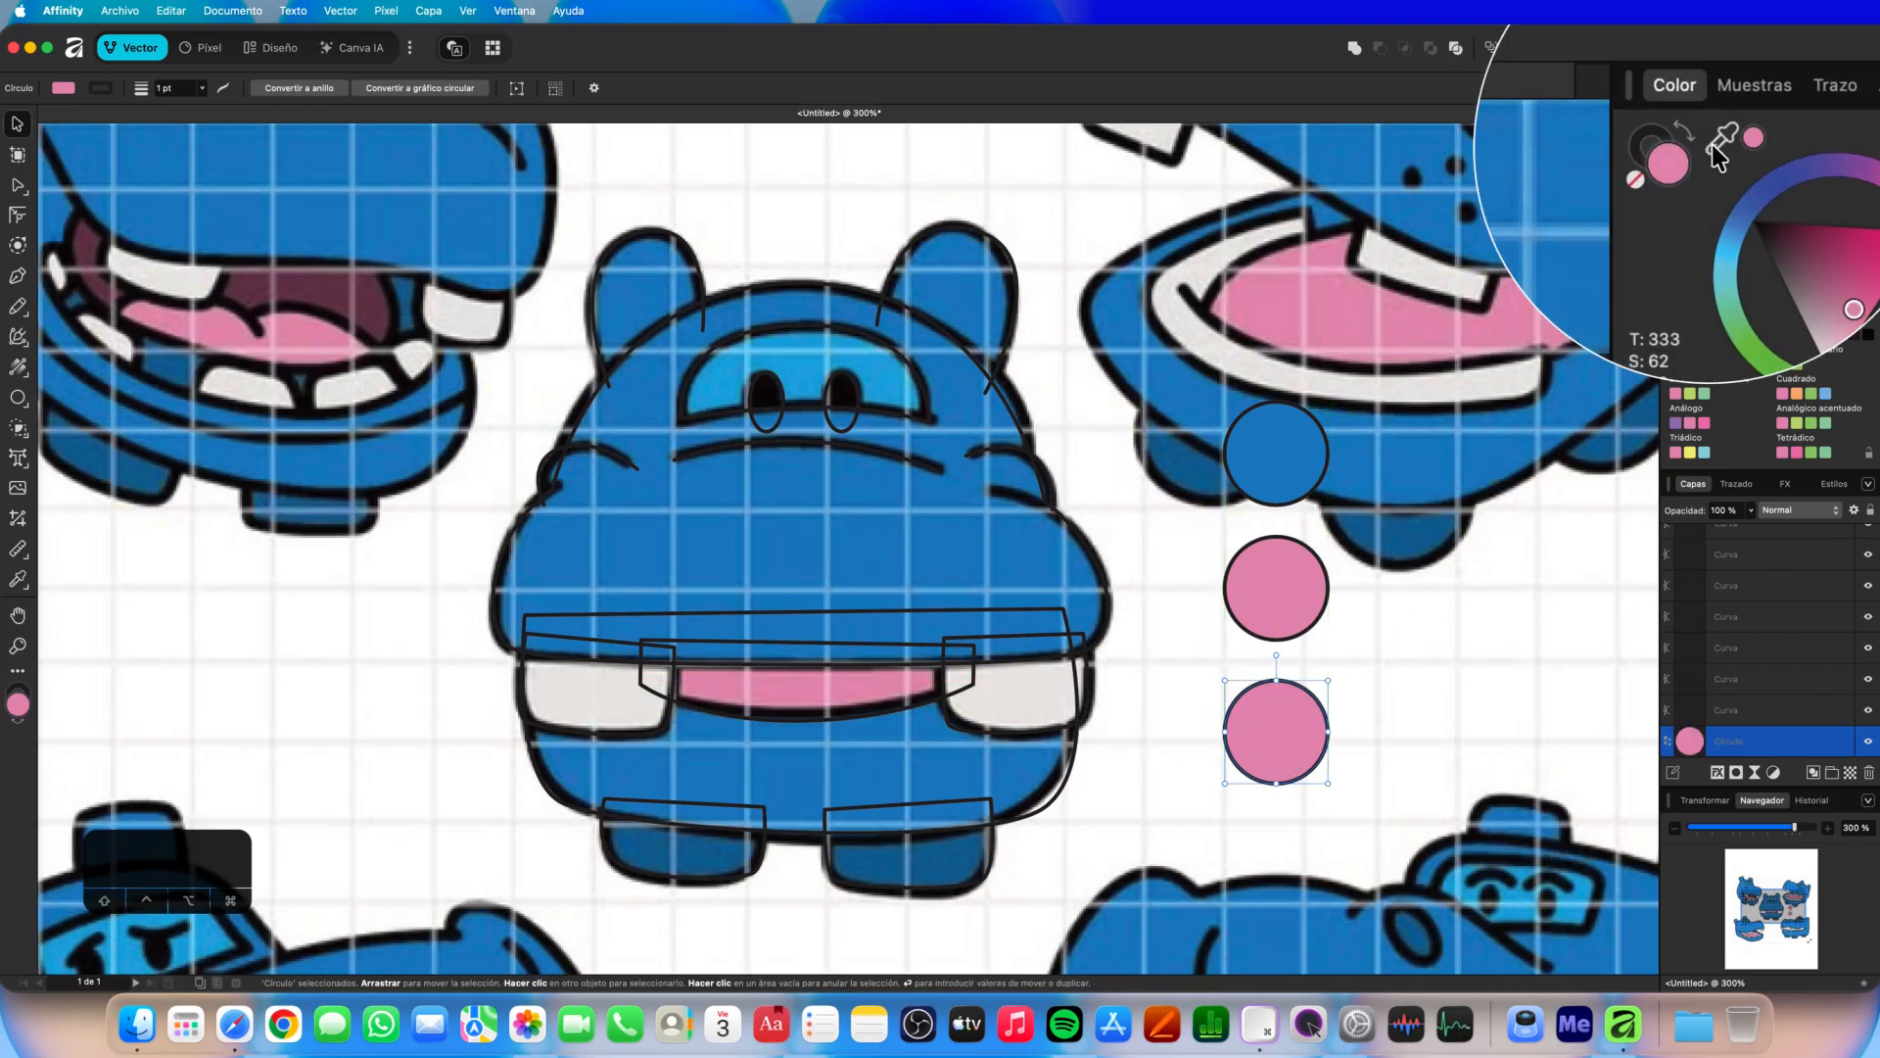
drag(1672, 173, 809, 368)
key(v)
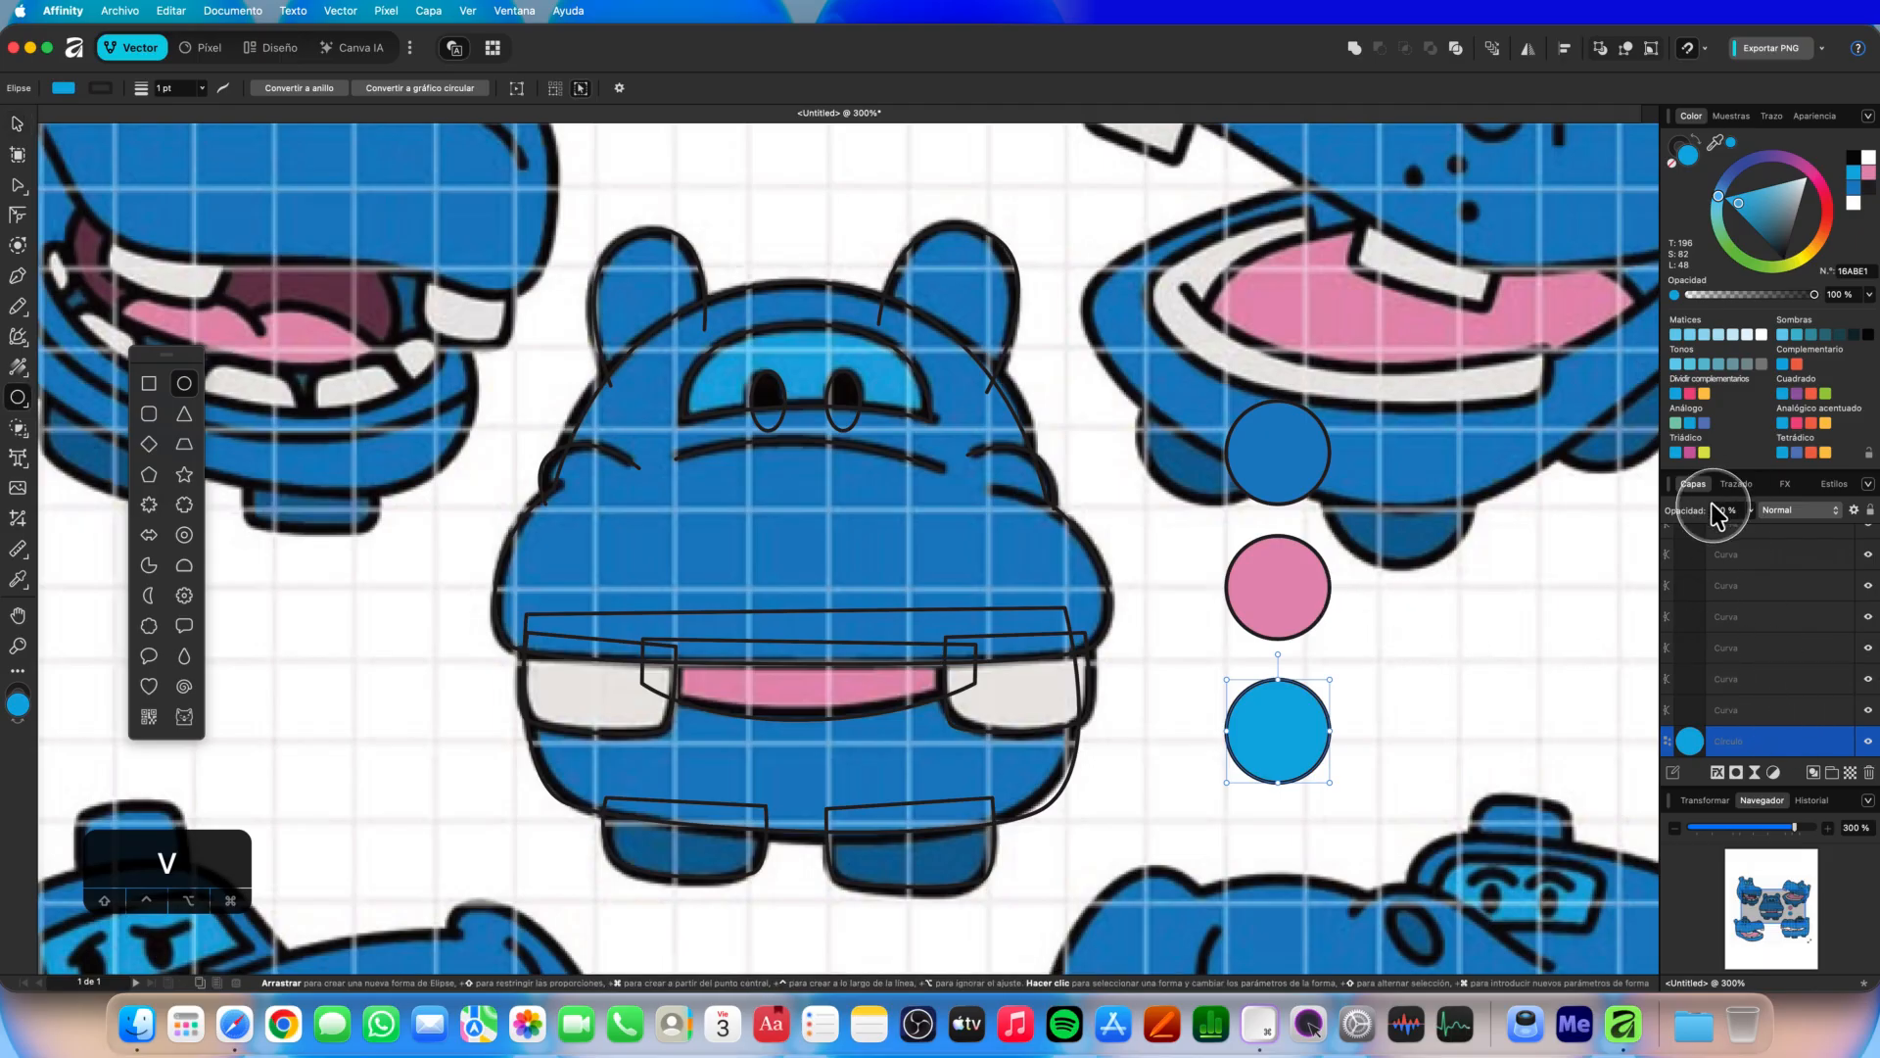
Lower the reference image layer's opacity to 11%, then deselect it.
scroll(1741, 682, down, 2)
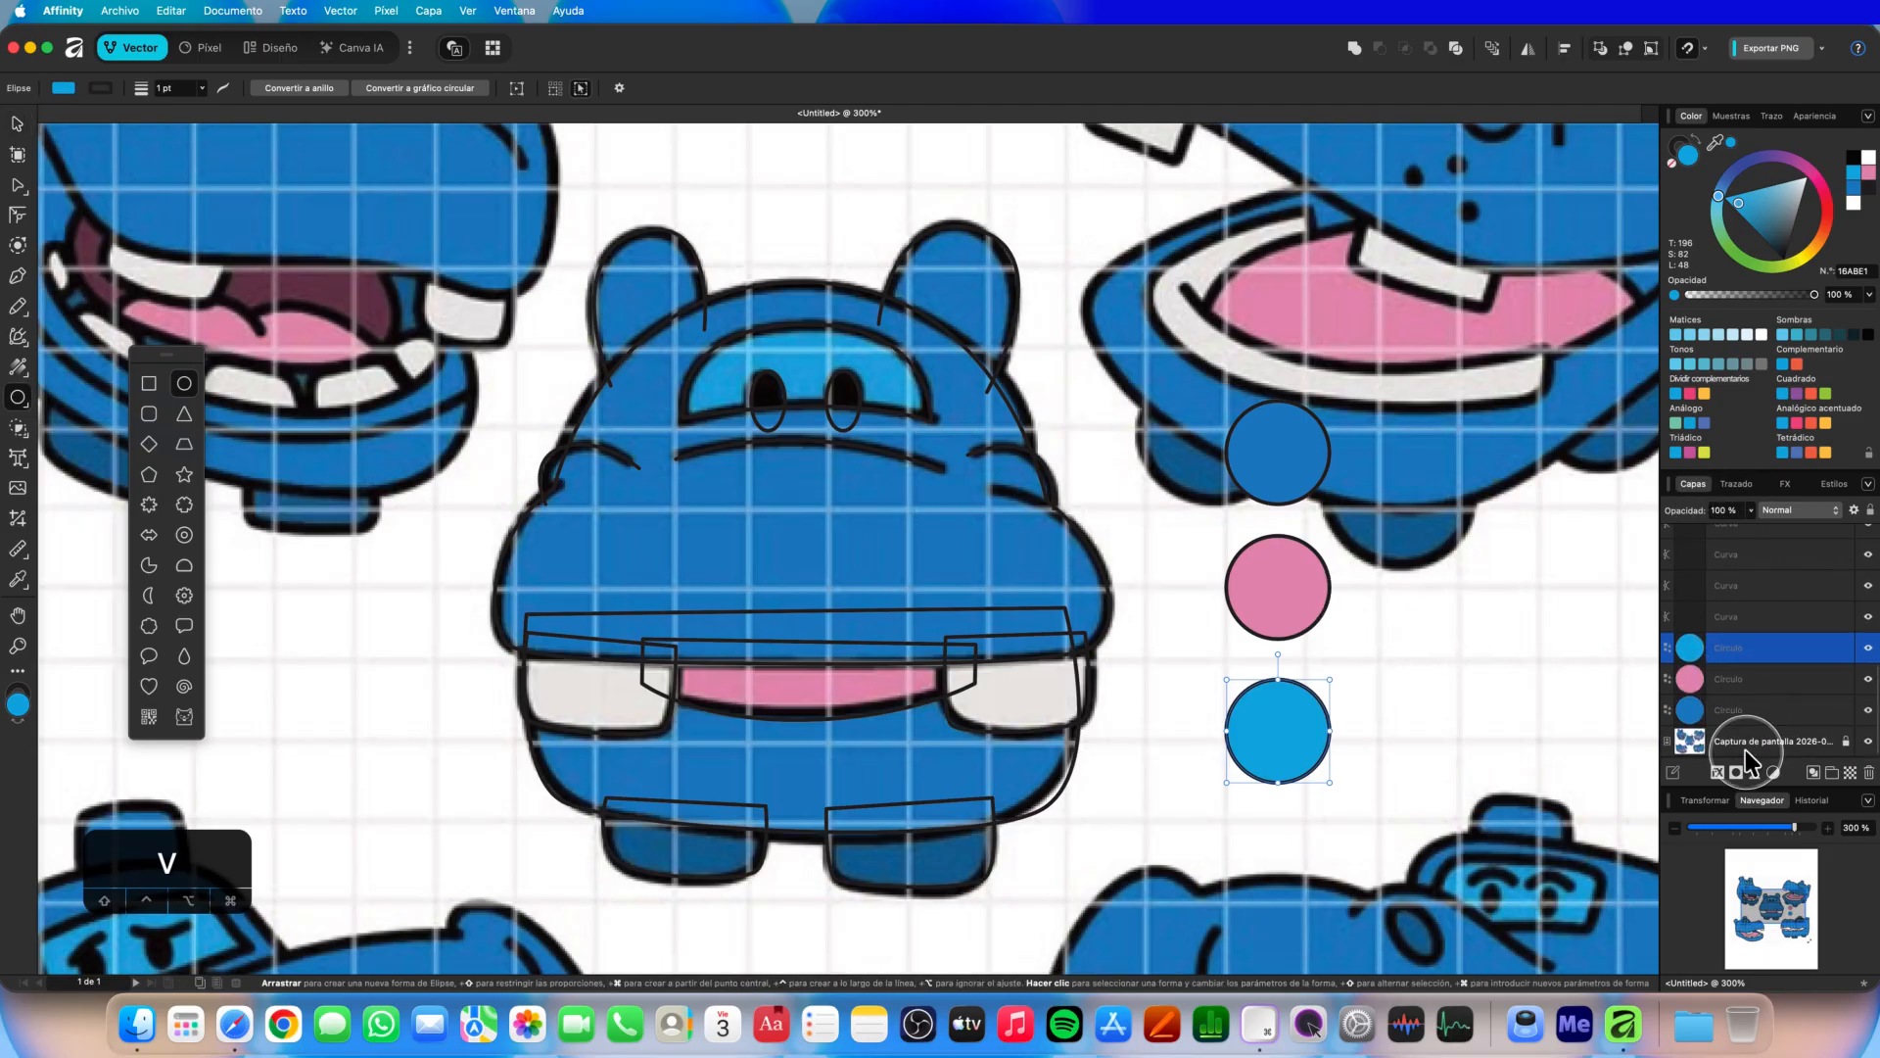
click(1747, 748)
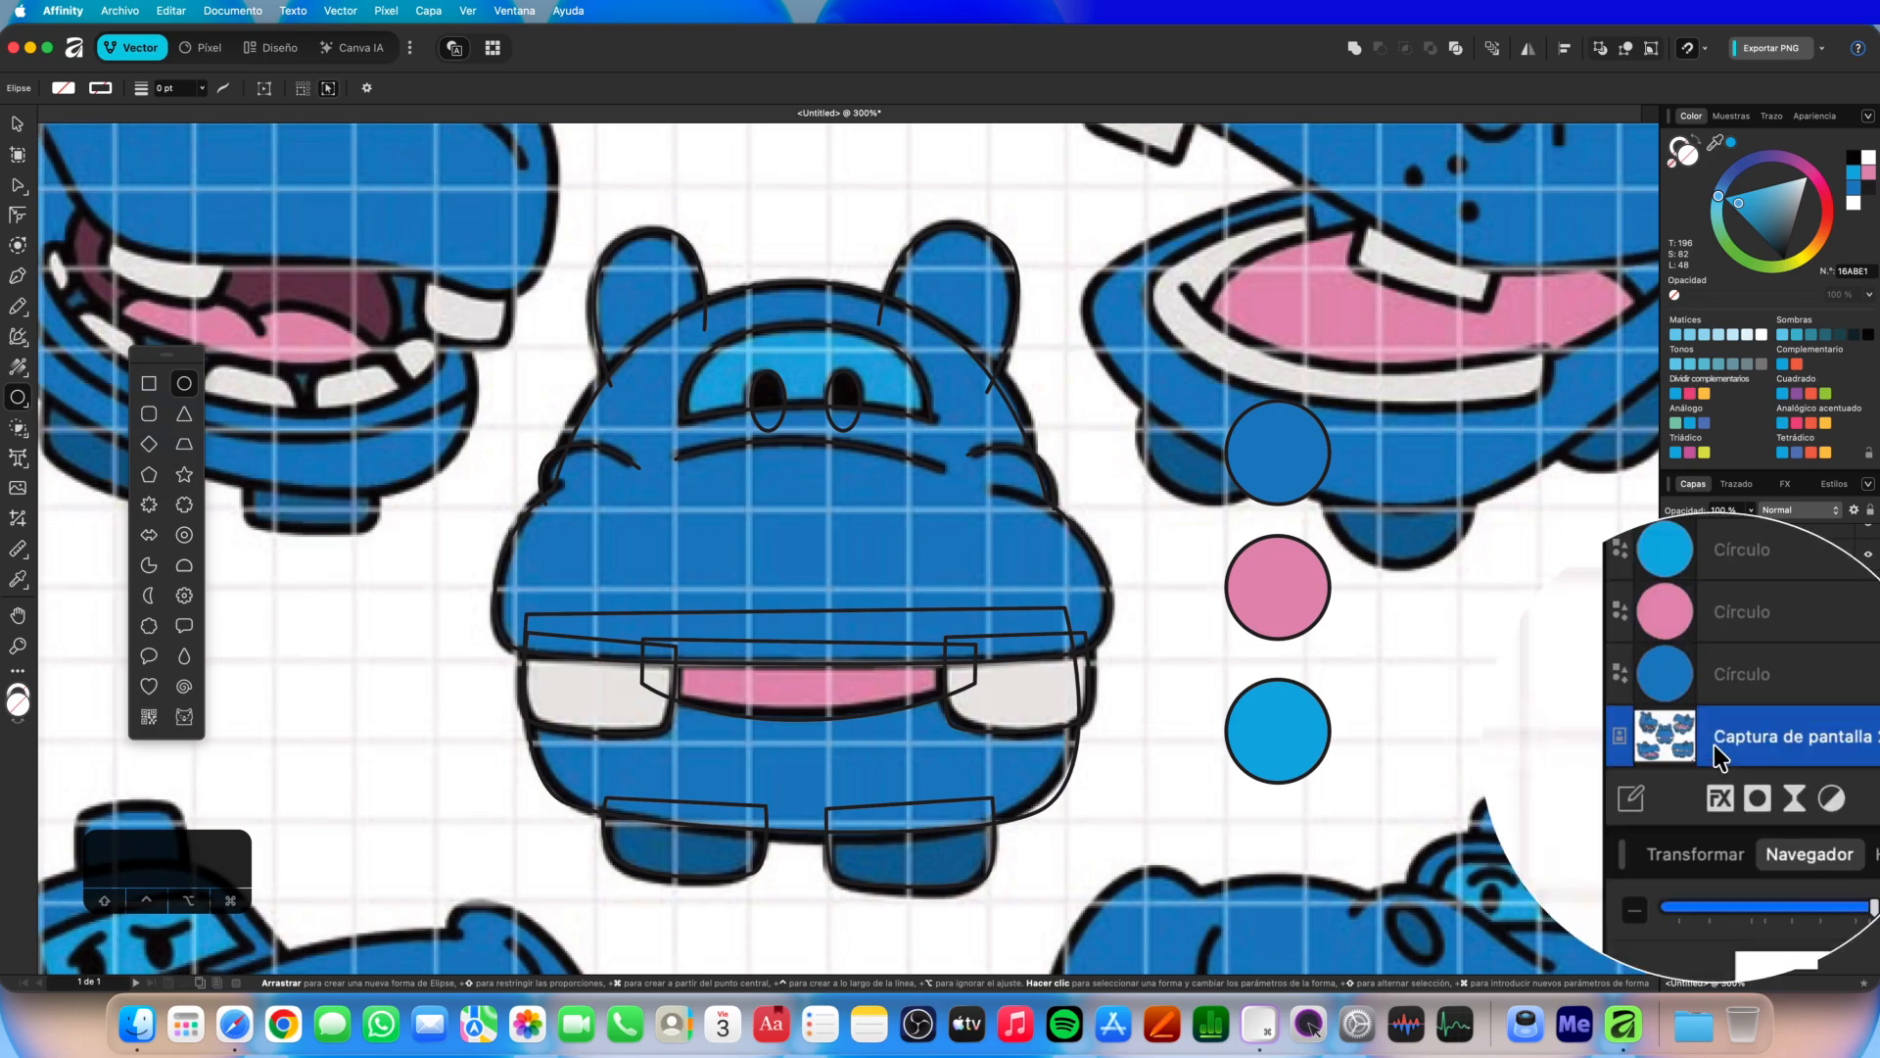
click(1751, 510)
drag(1742, 525, 1623, 531)
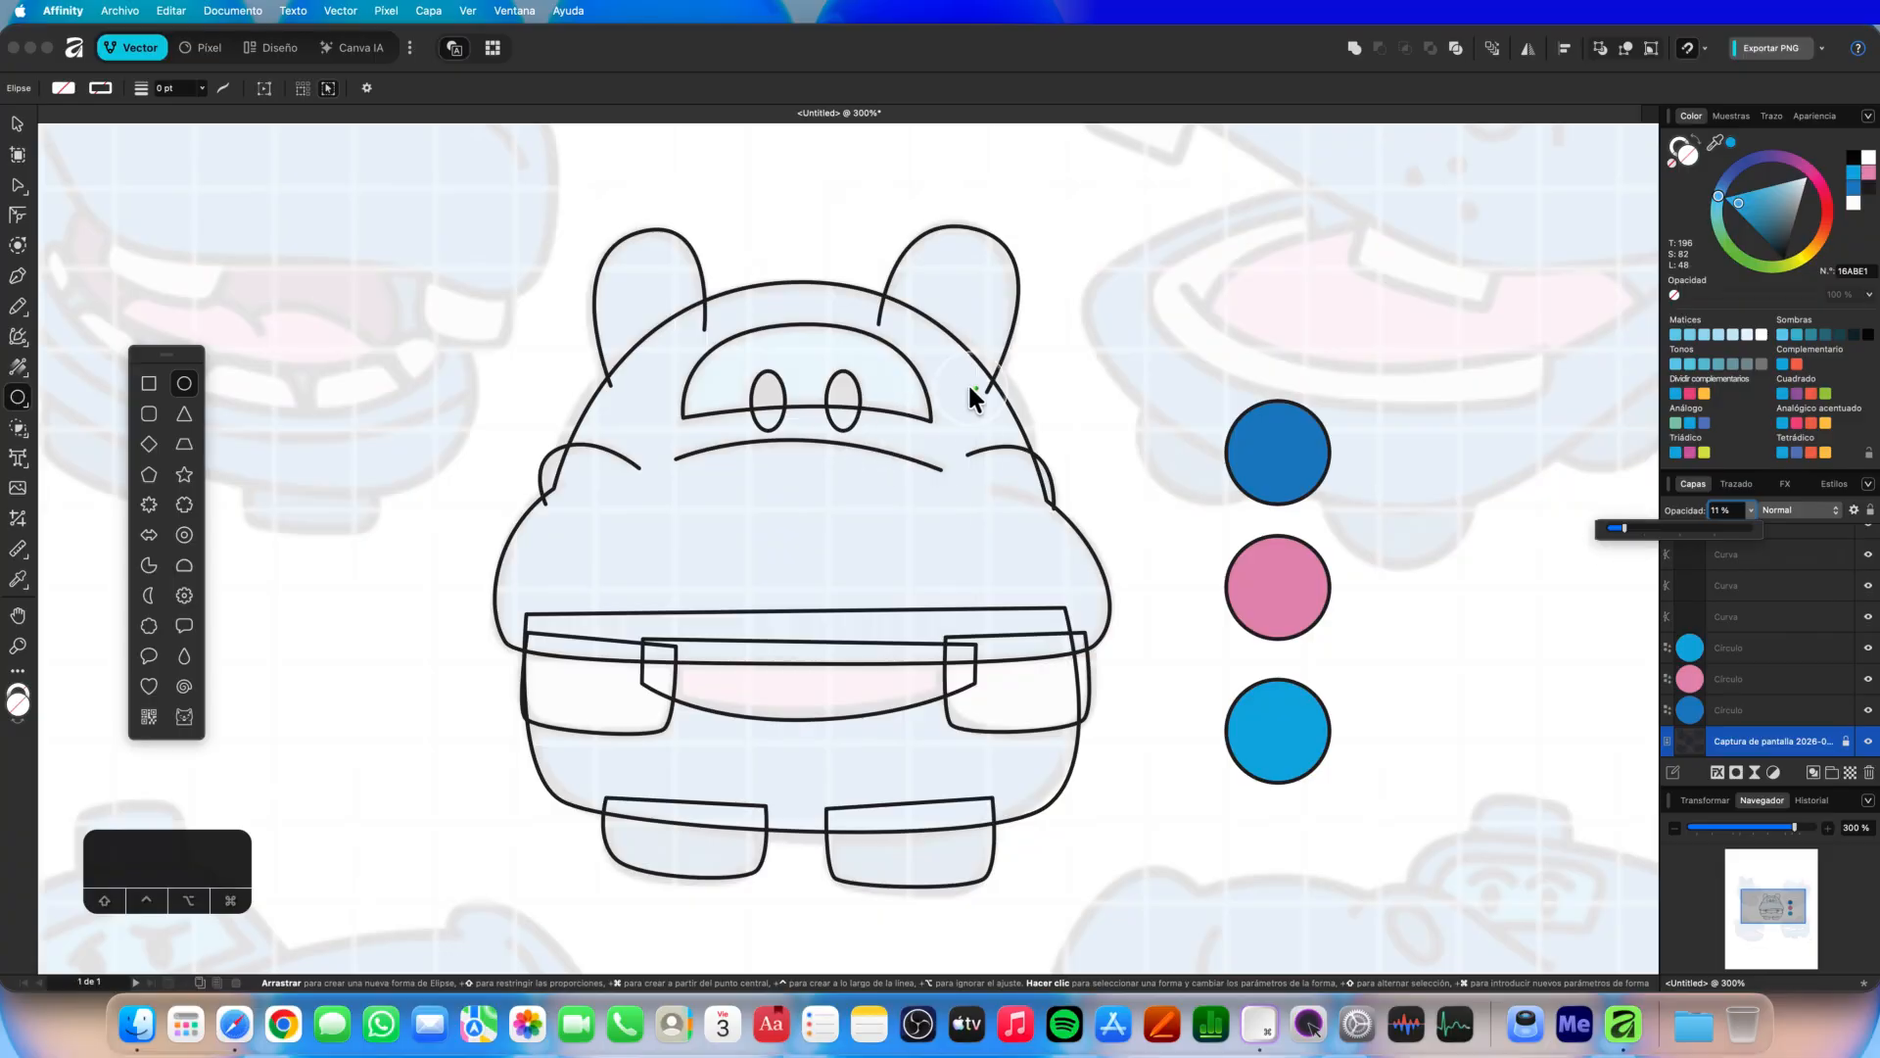
click(1003, 368)
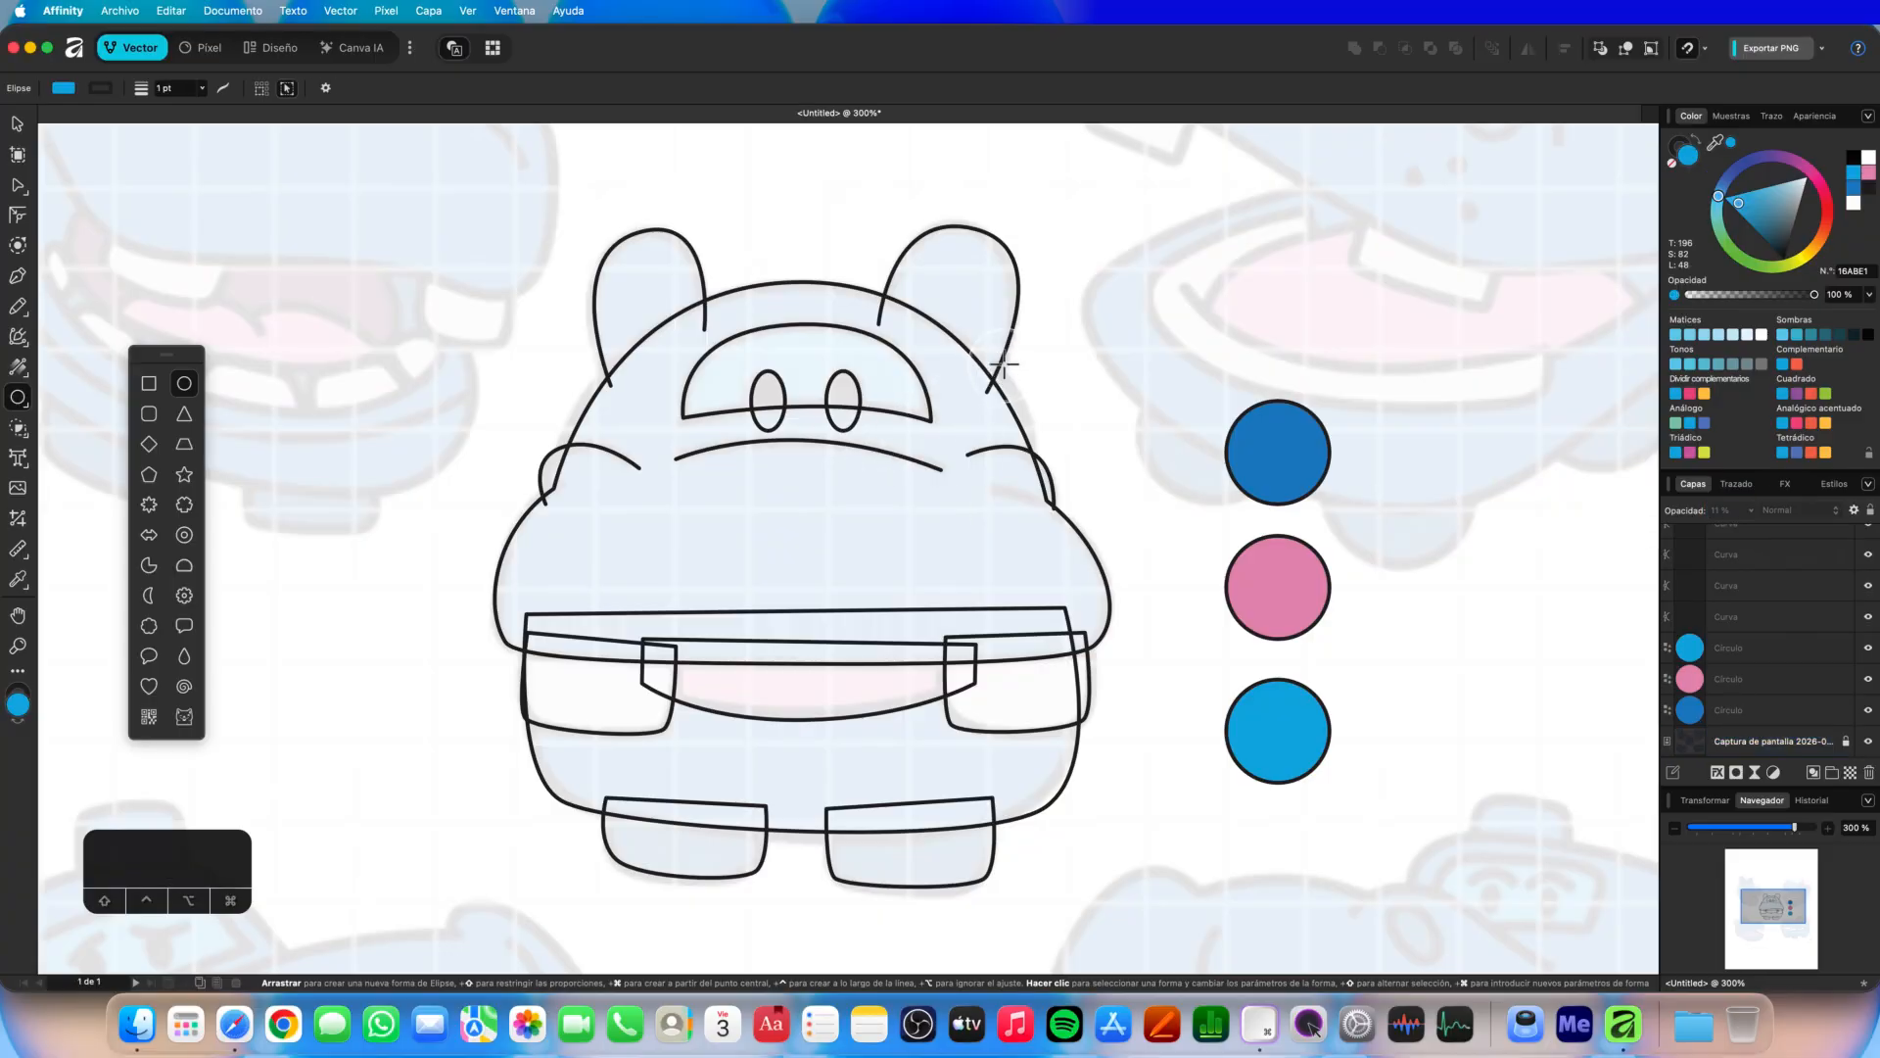
Select both ear curves and fill them with the body blue sampled from the first swatch circle.
click(16, 125)
click(1014, 268)
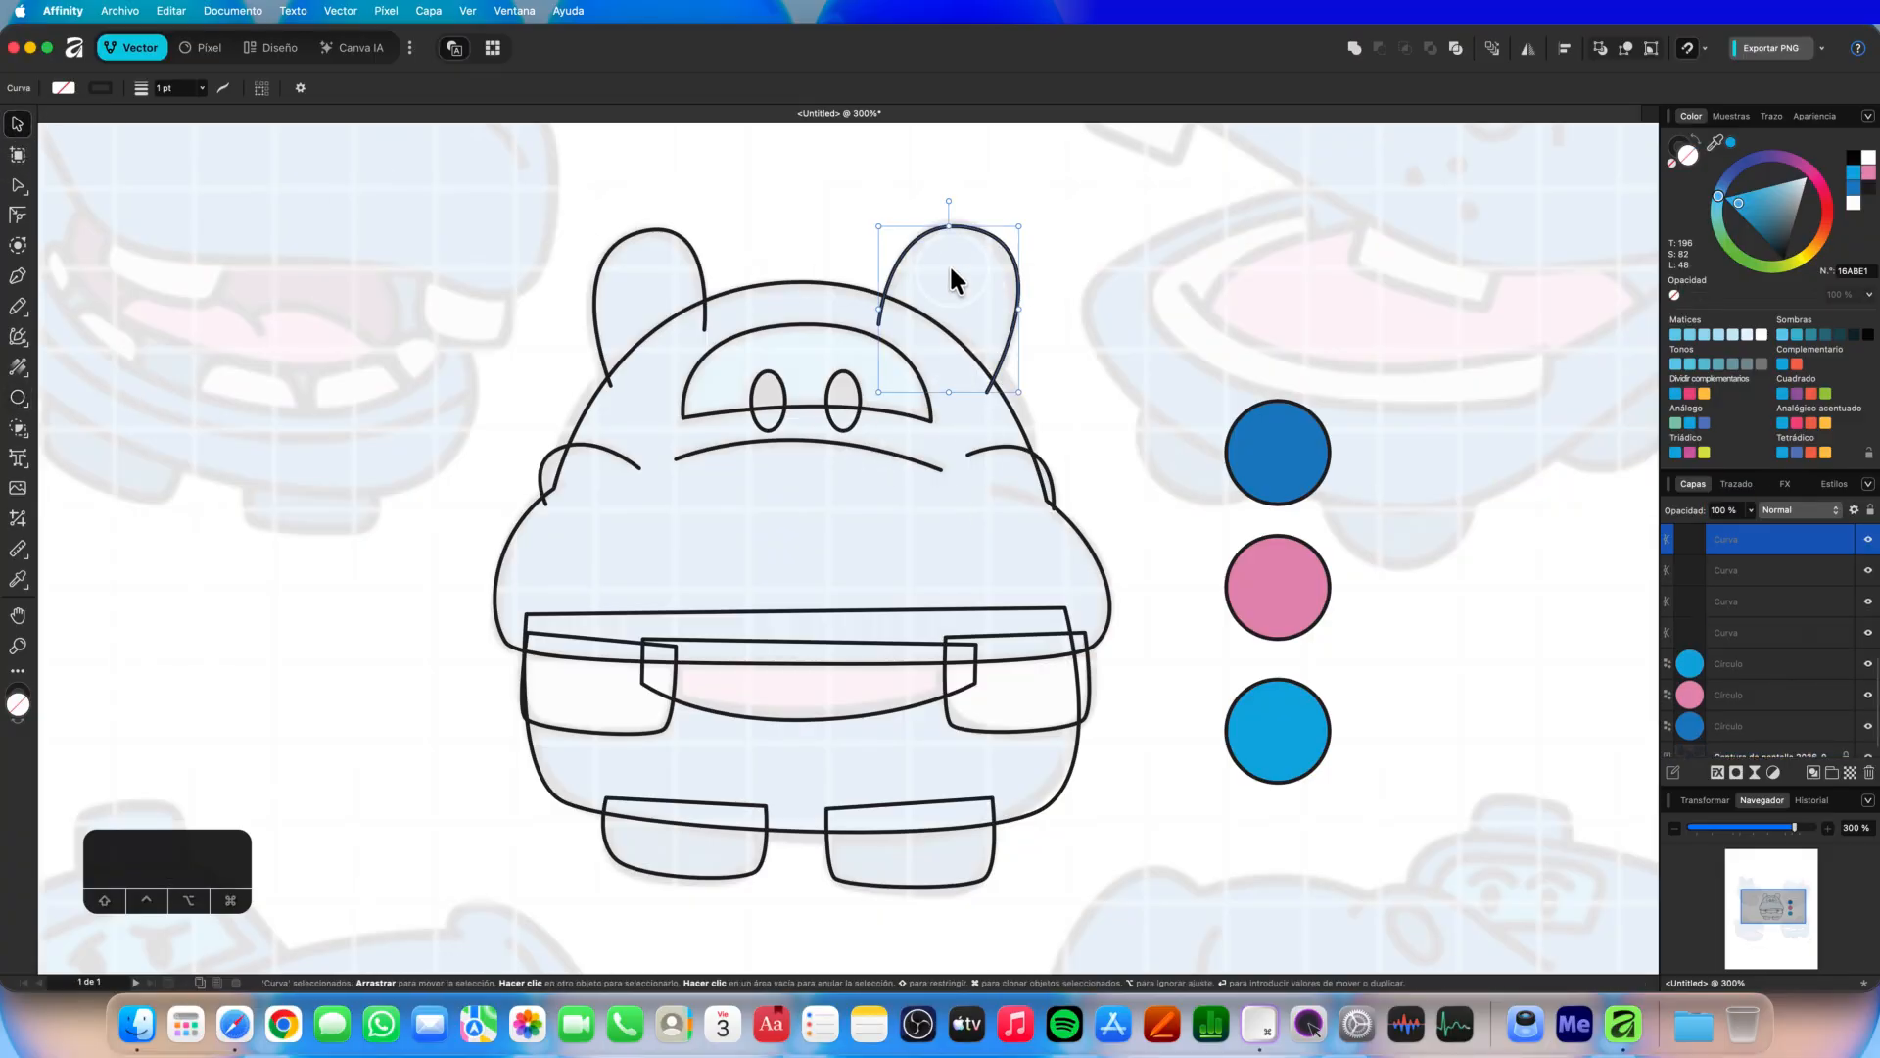
shift+click(689, 247)
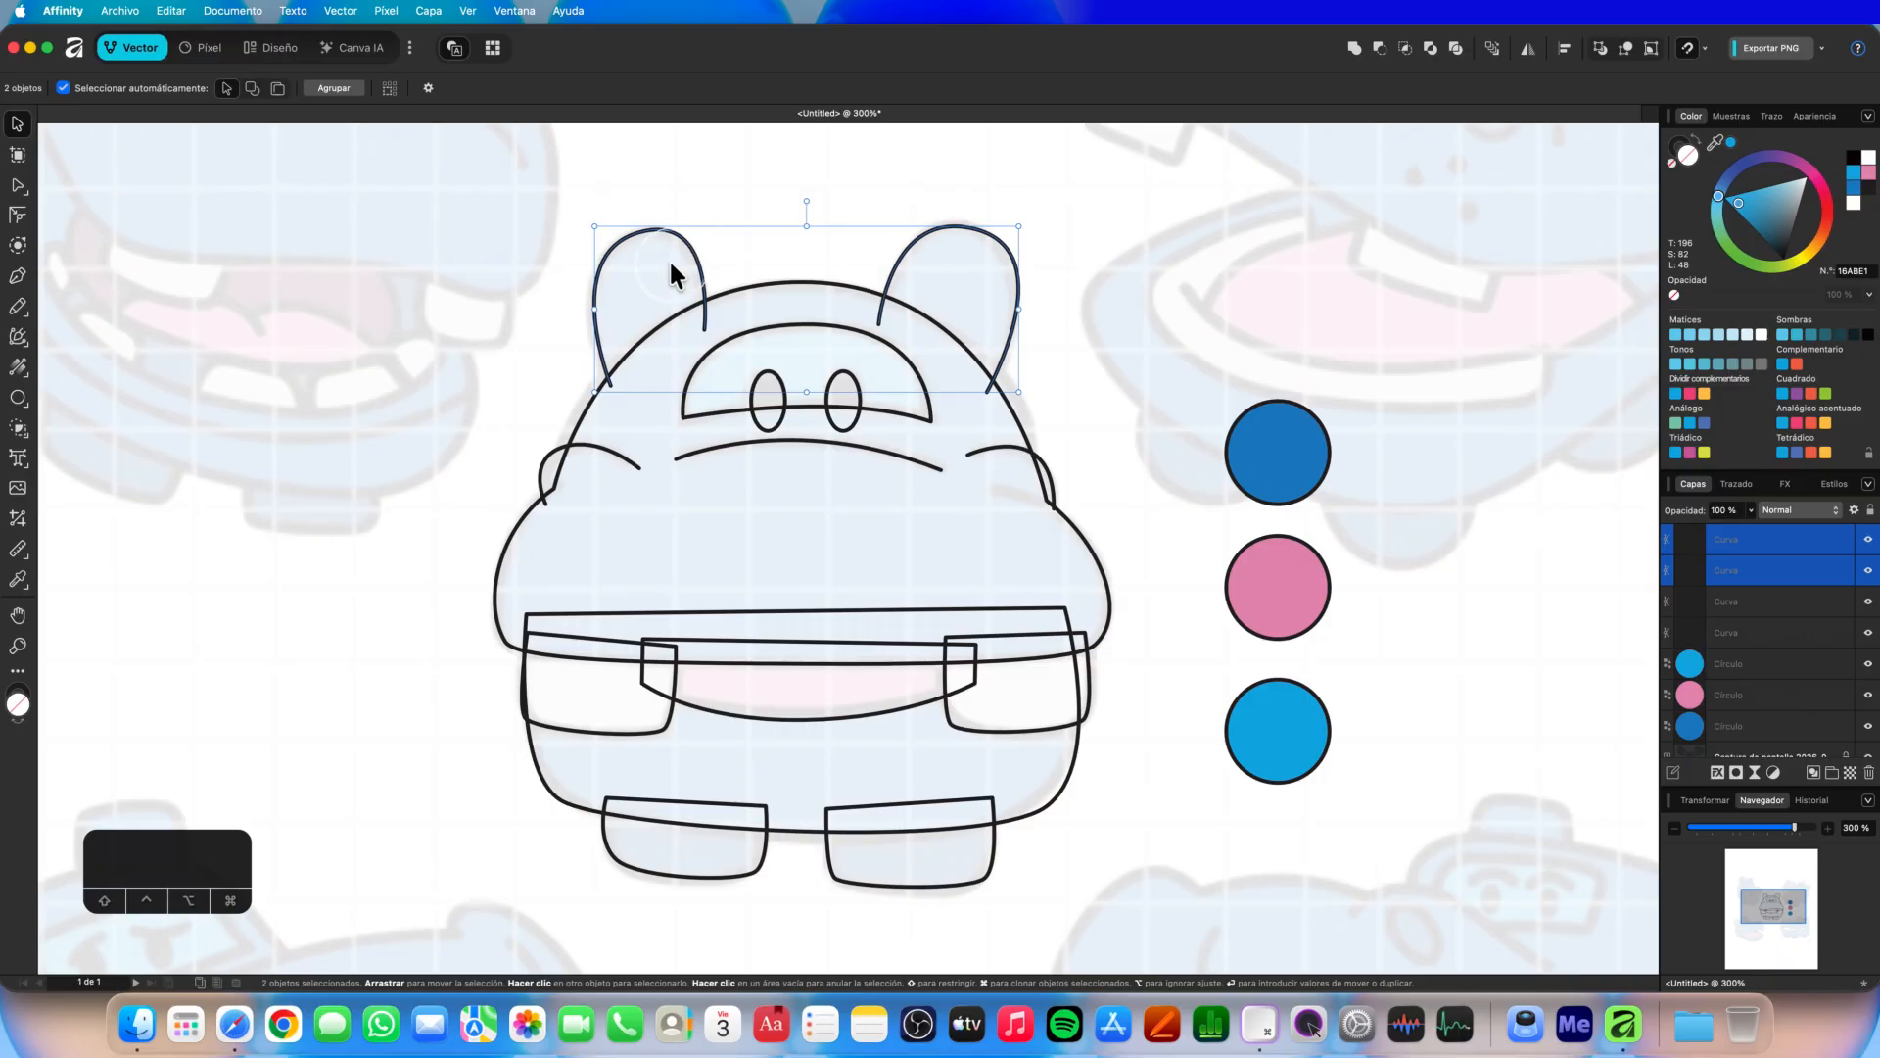
click(18, 578)
drag(1209, 442, 1262, 445)
key(v)
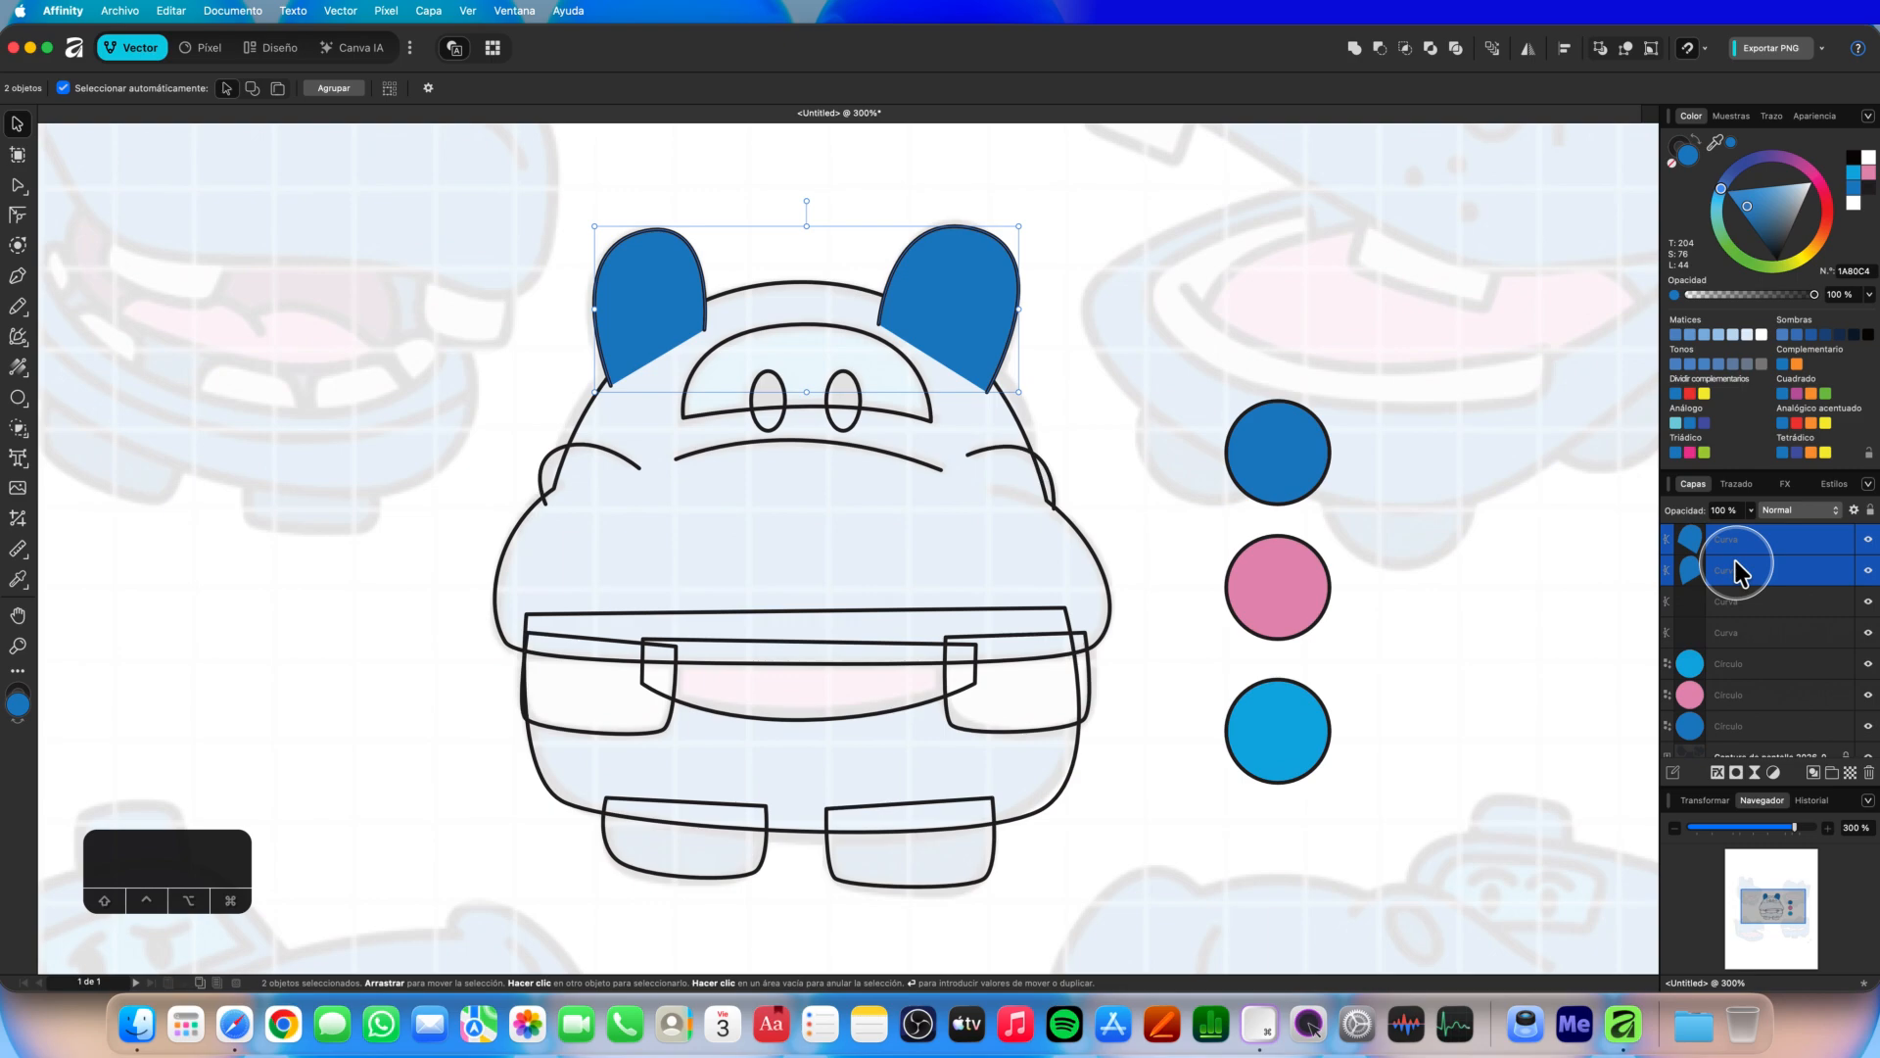
Move both ear curves below the head outline in the layer order, then deselect everything.
scroll(1730, 566, down, 1)
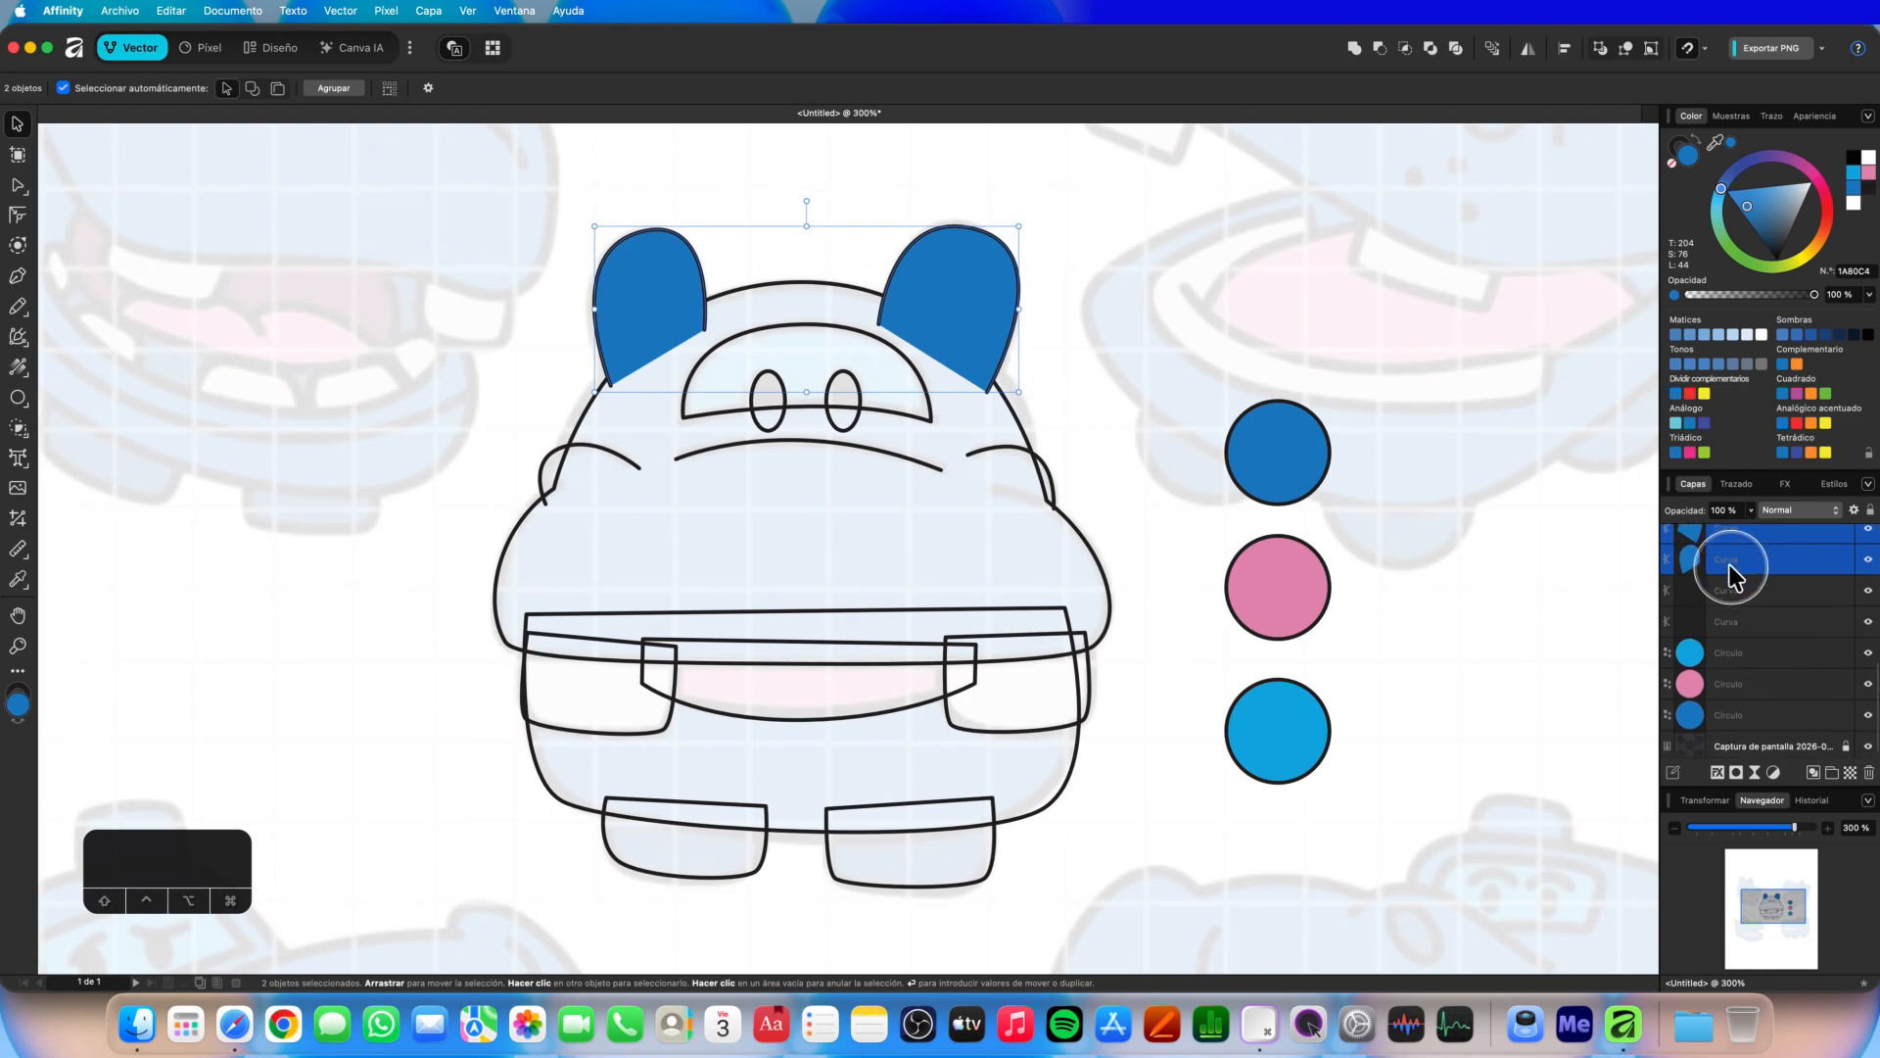
scroll(1731, 566, up, 2)
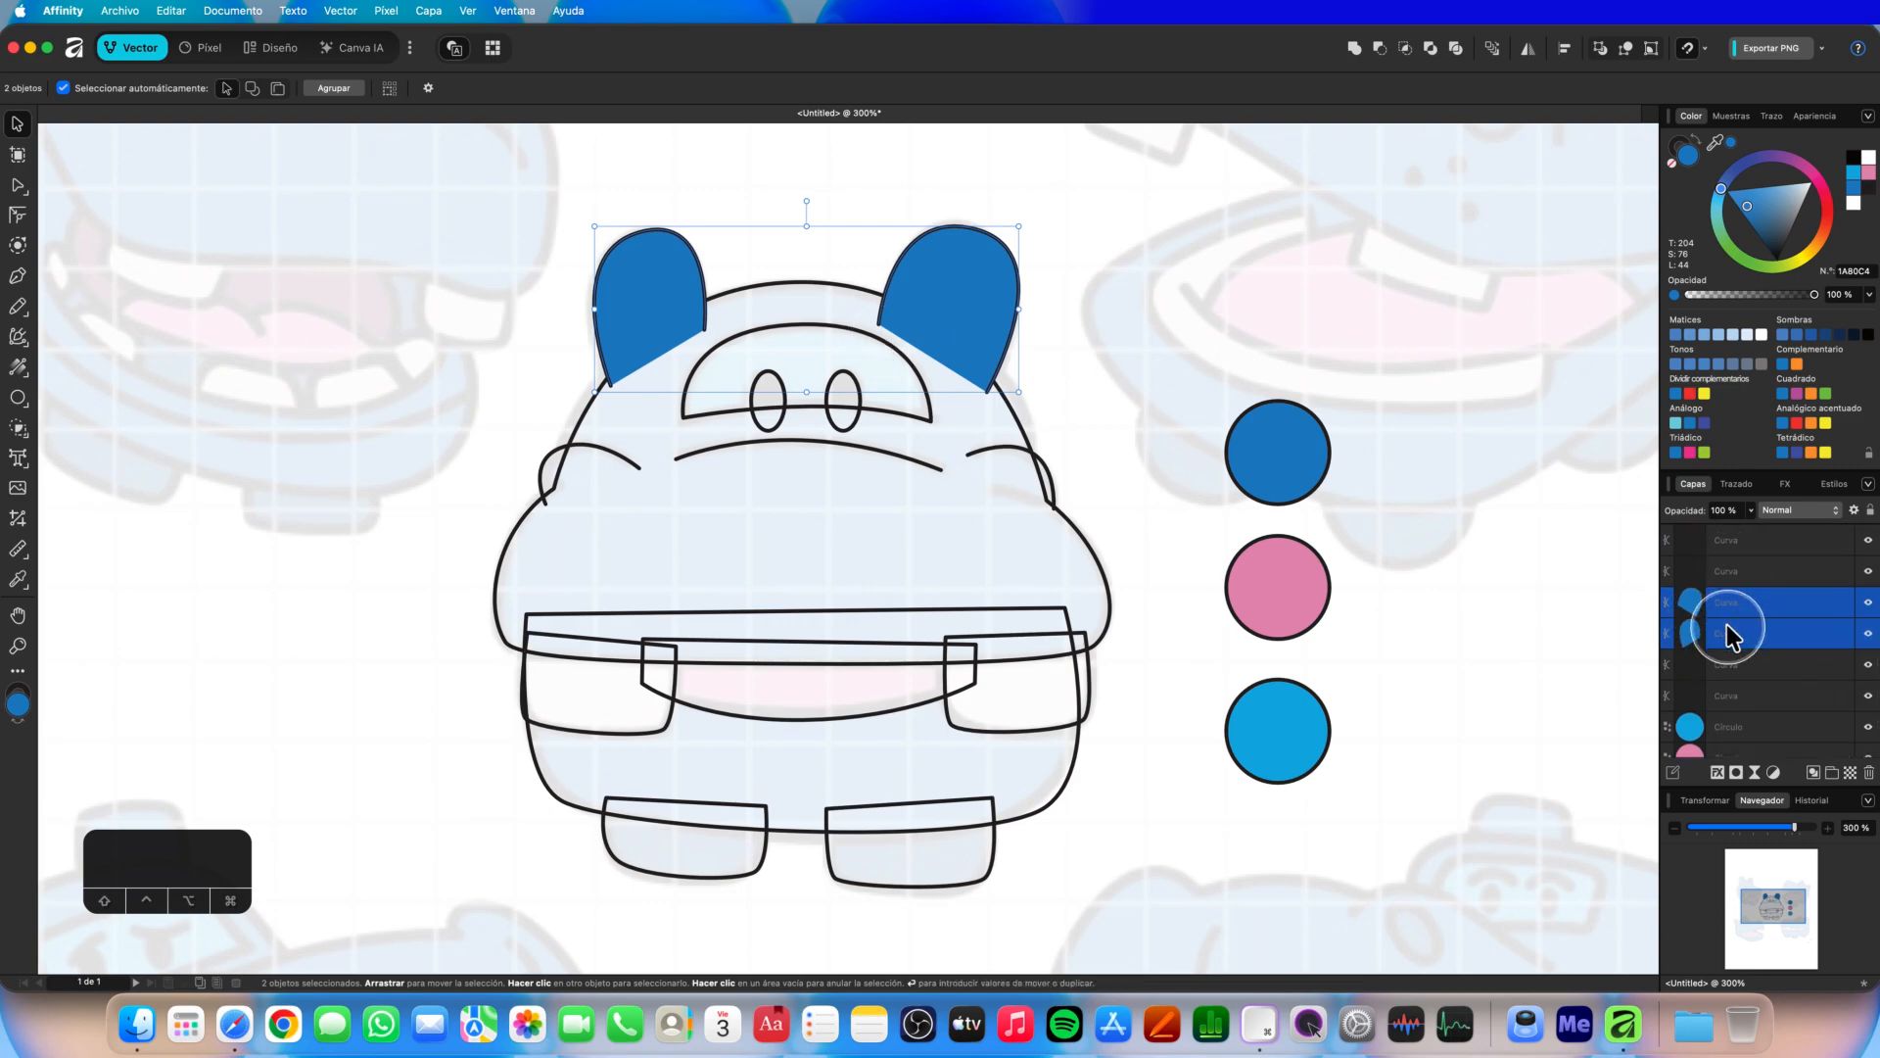
mouse_move(1727, 626)
mouse_down()
mouse_move(1722, 760)
mouse_move(1719, 619)
mouse_up()
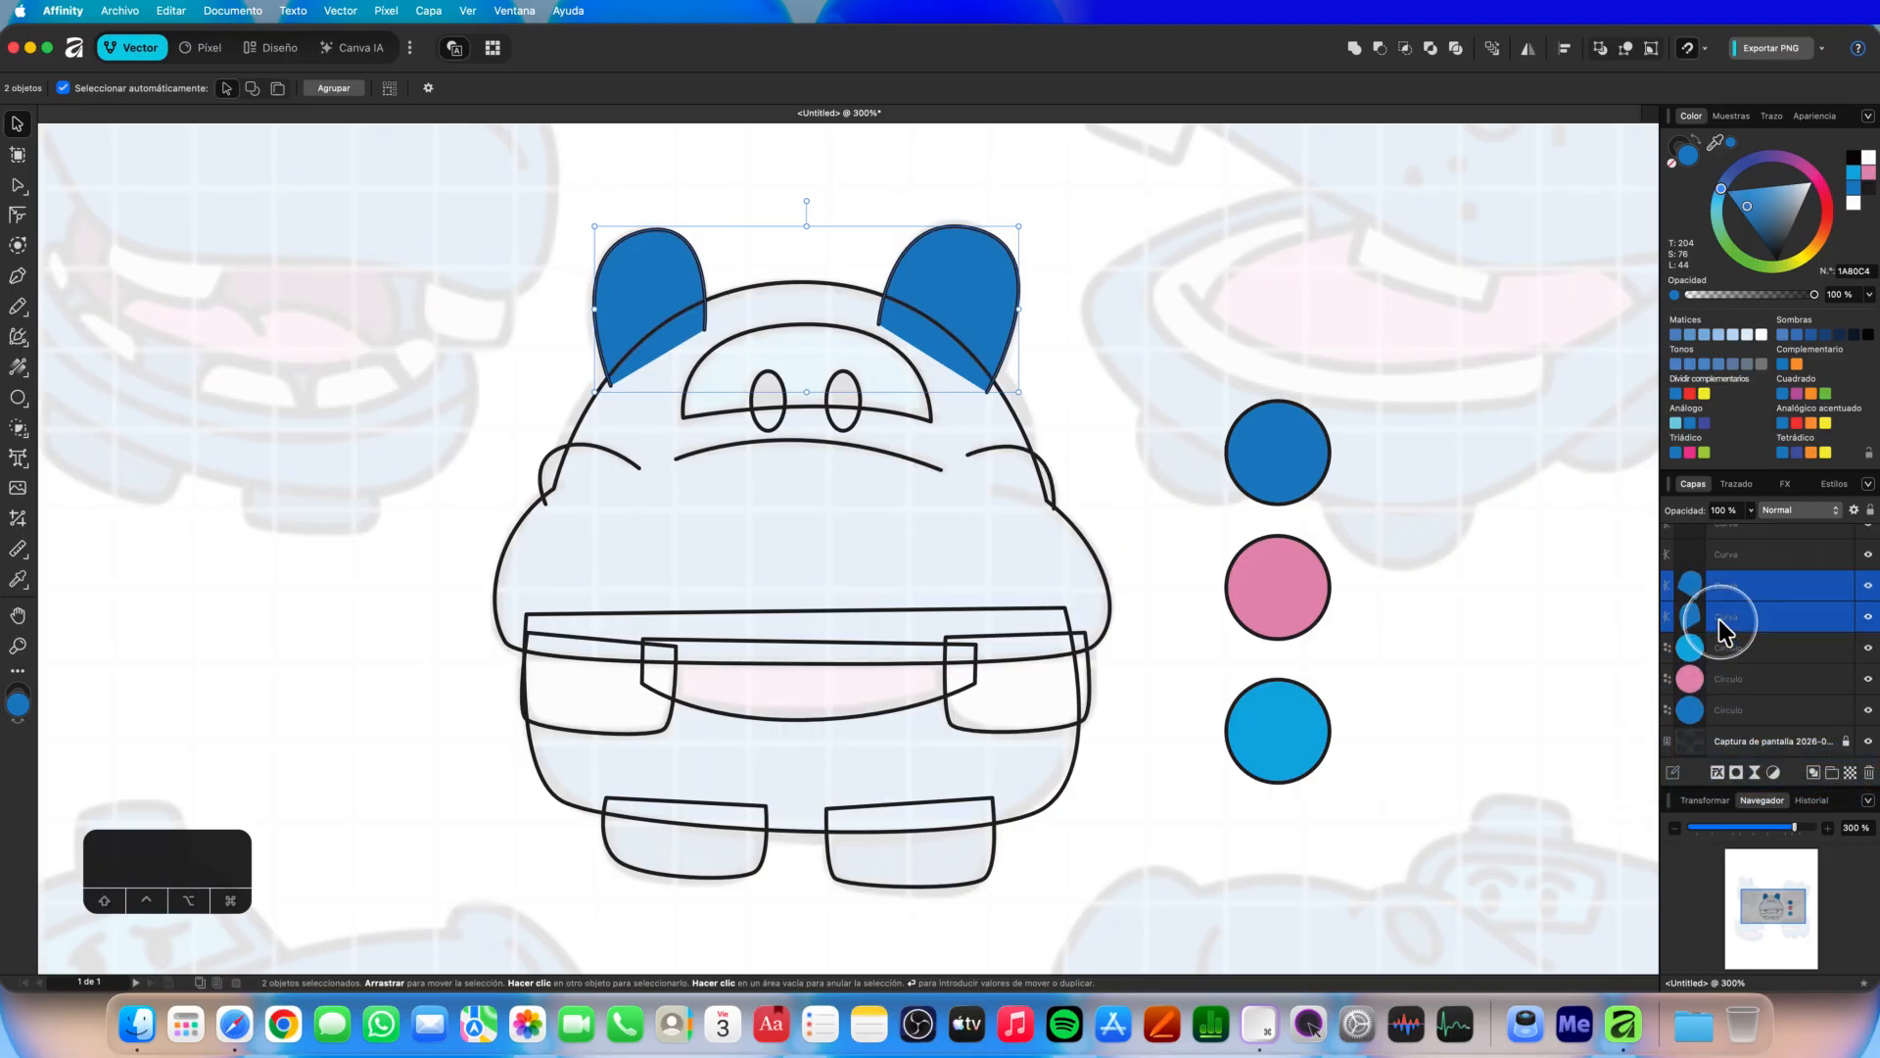
click(1013, 409)
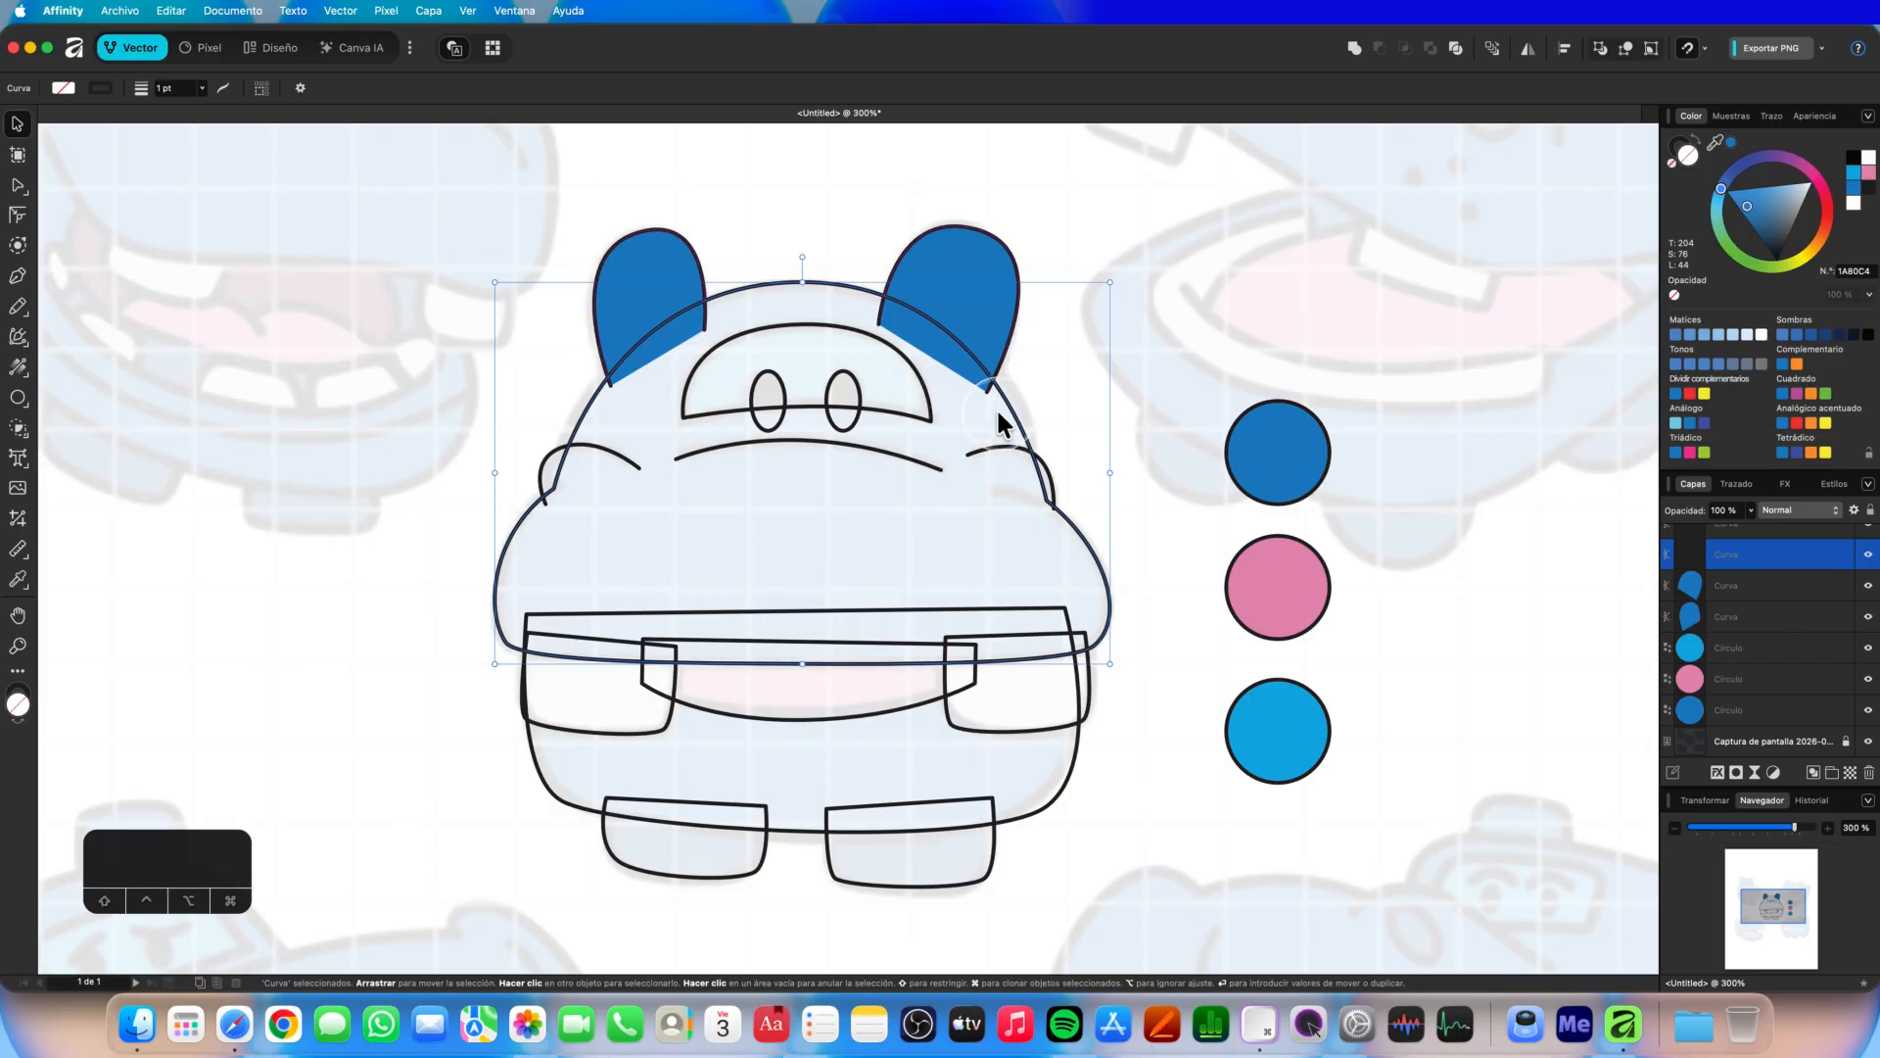
click(874, 406)
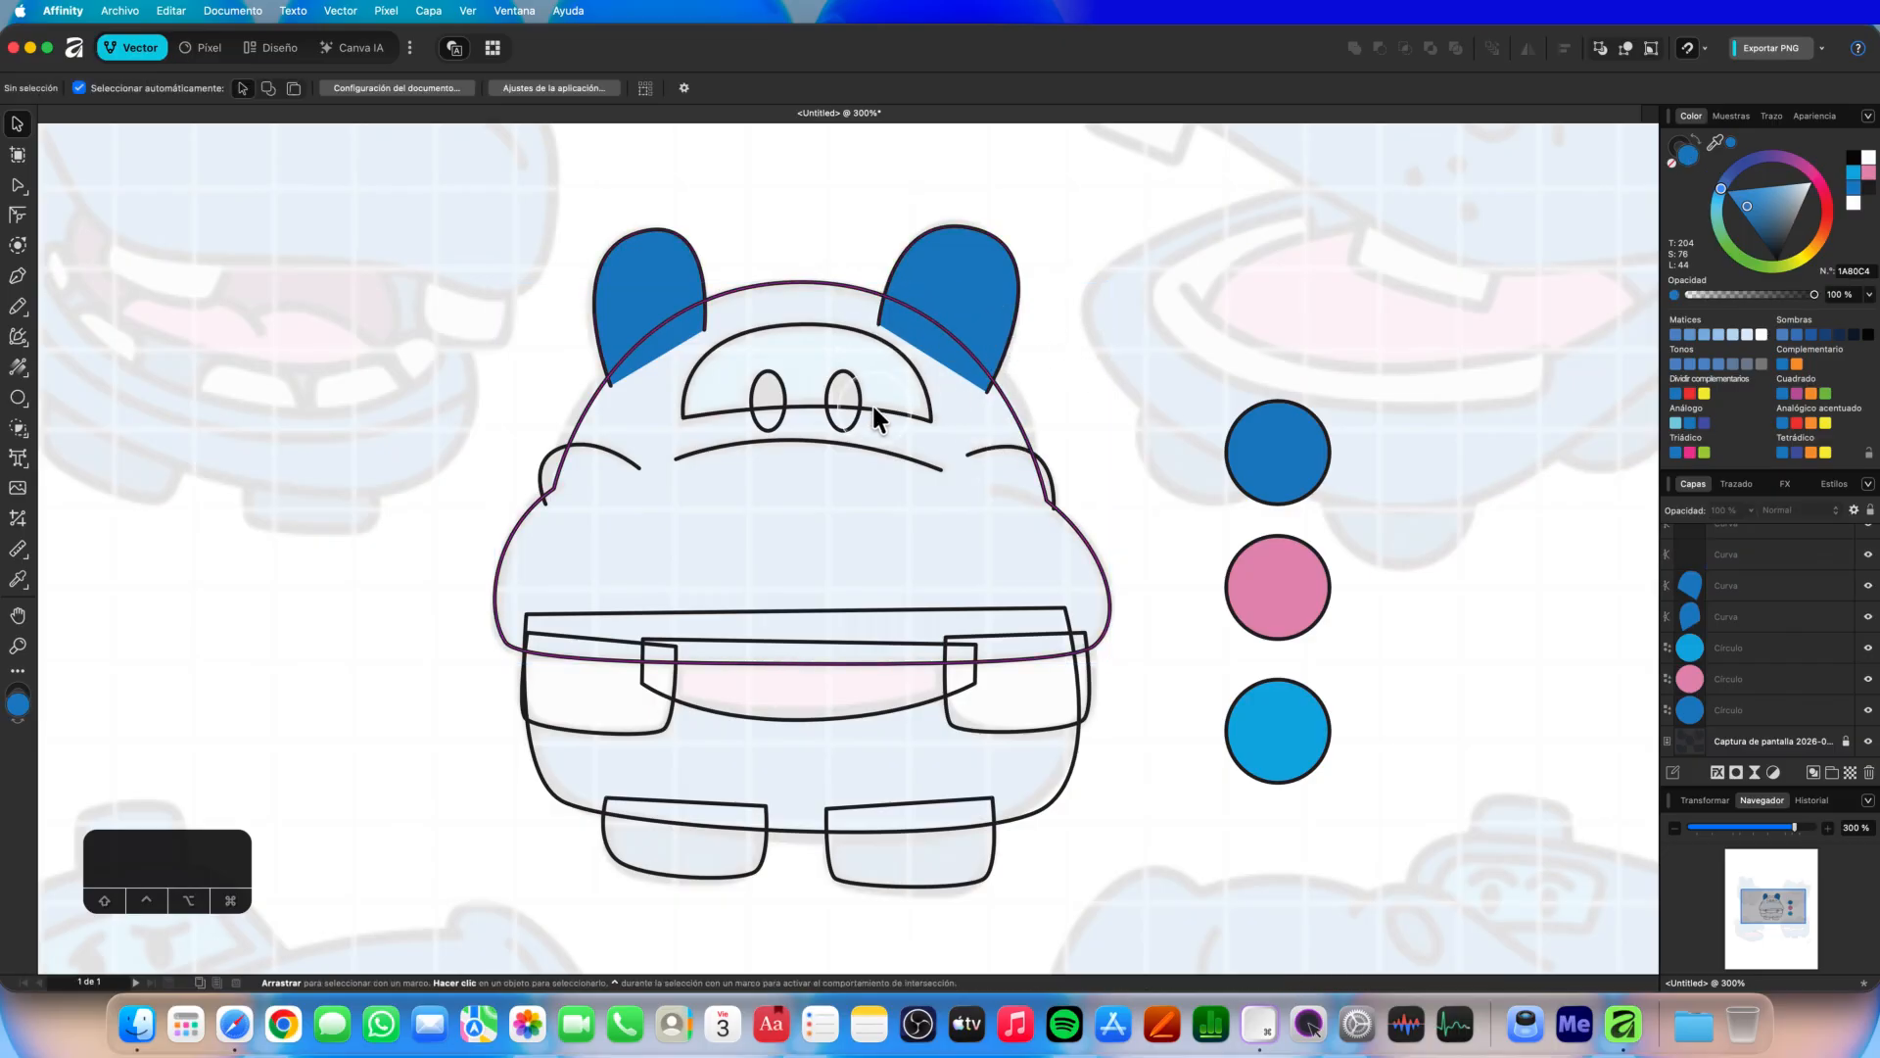
Fill the eye area shape with the light blue sampled from the third swatch circle.
click(887, 421)
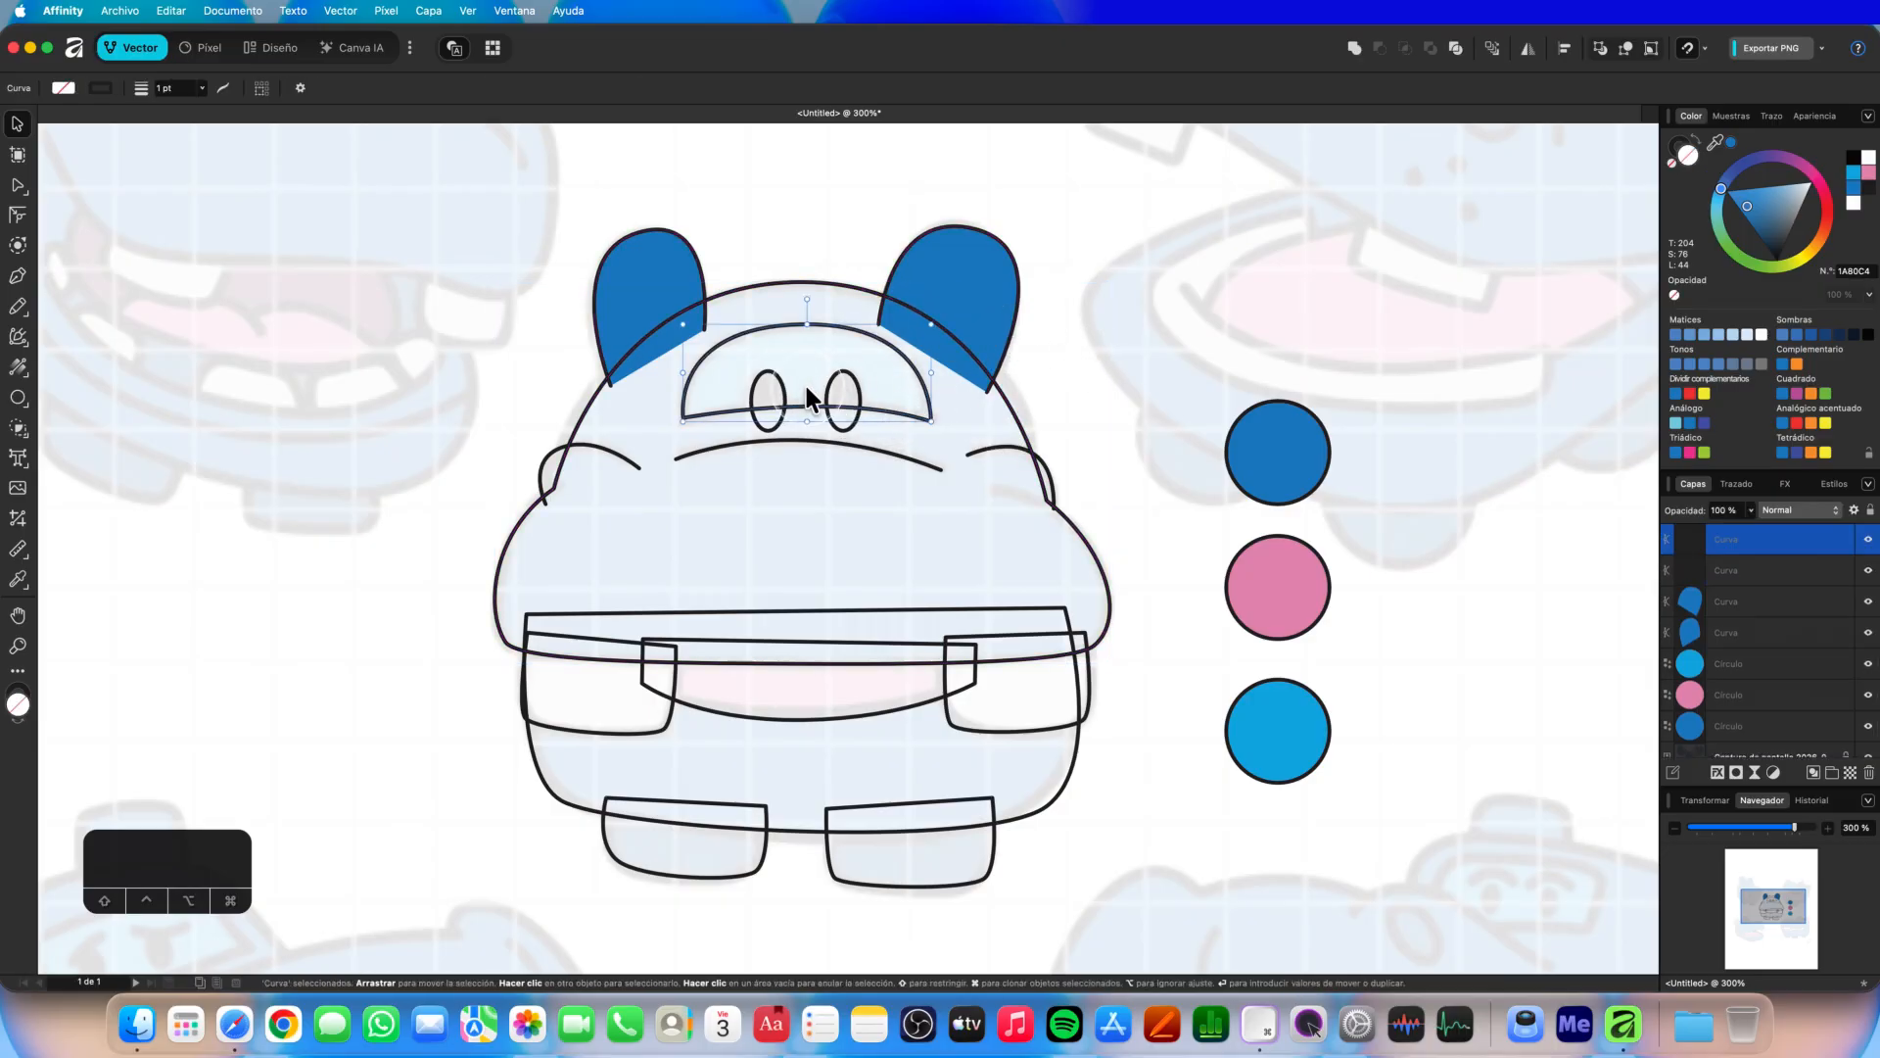
scroll(806, 386, left, 1)
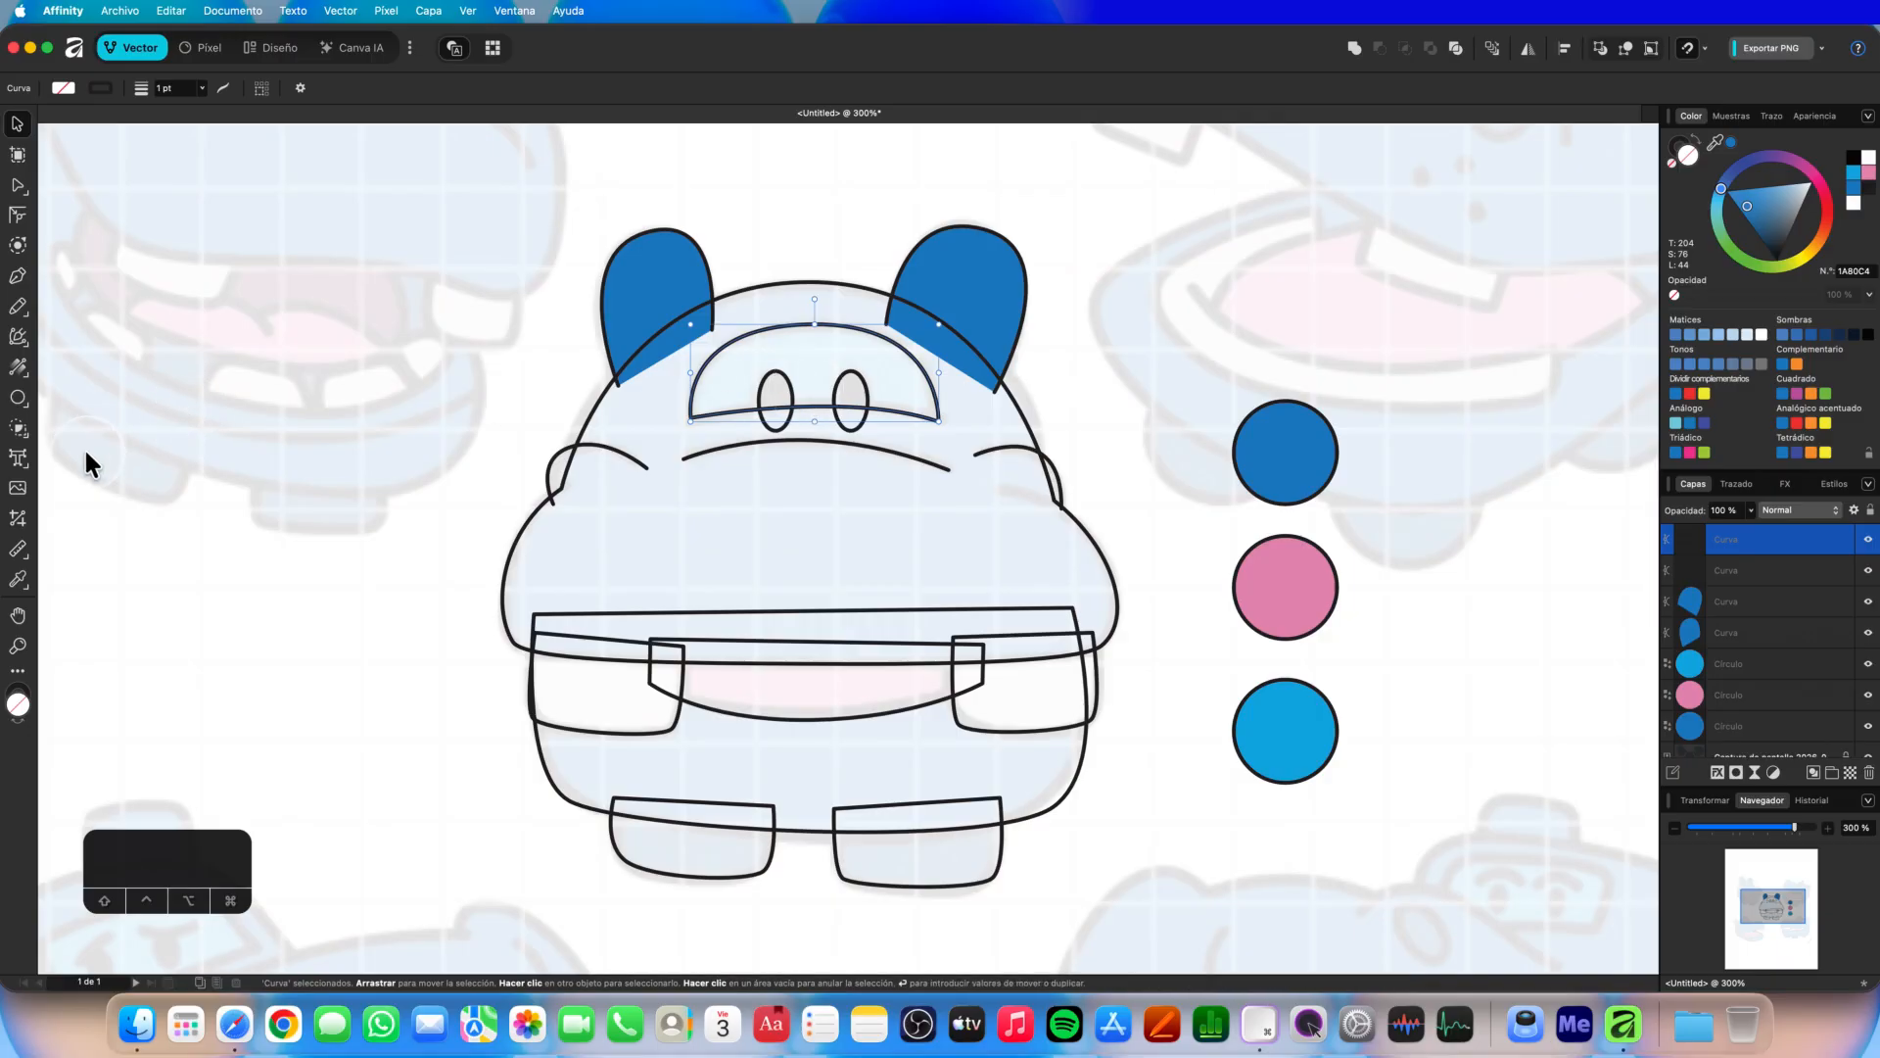
key(i)
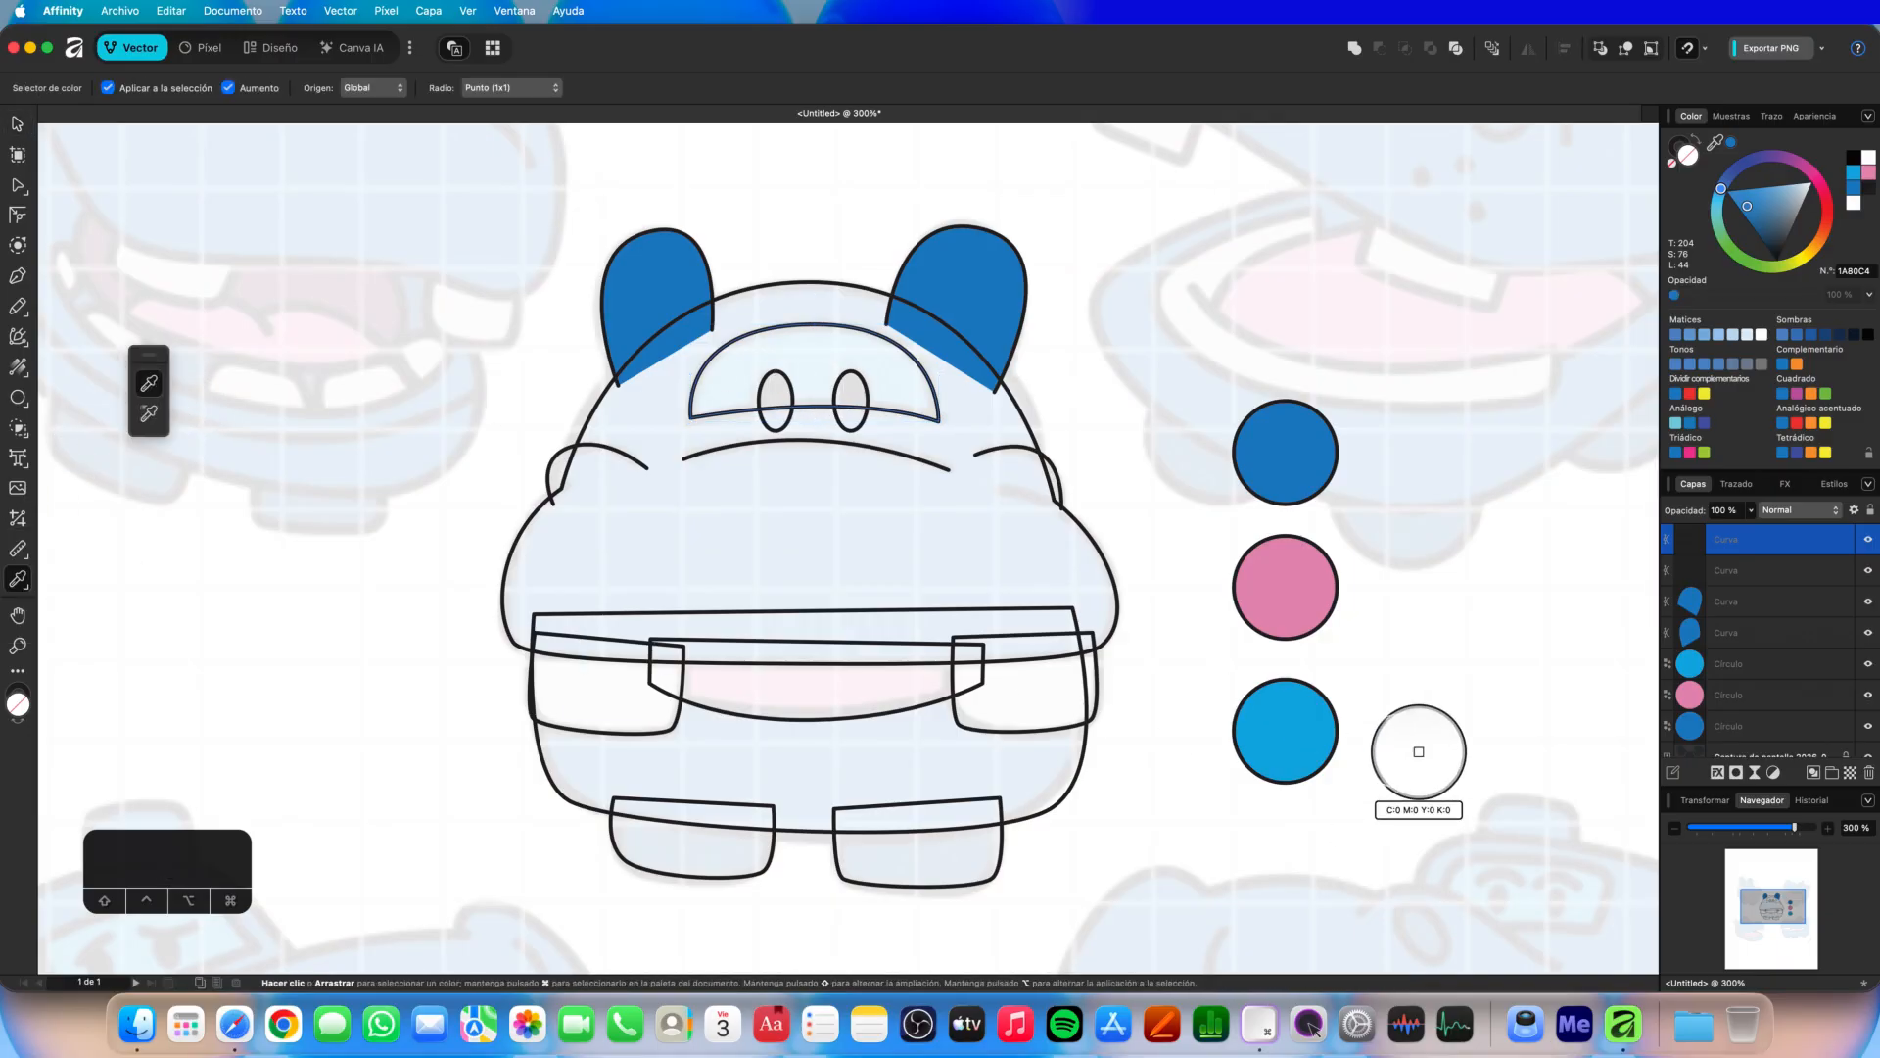
click(1285, 727)
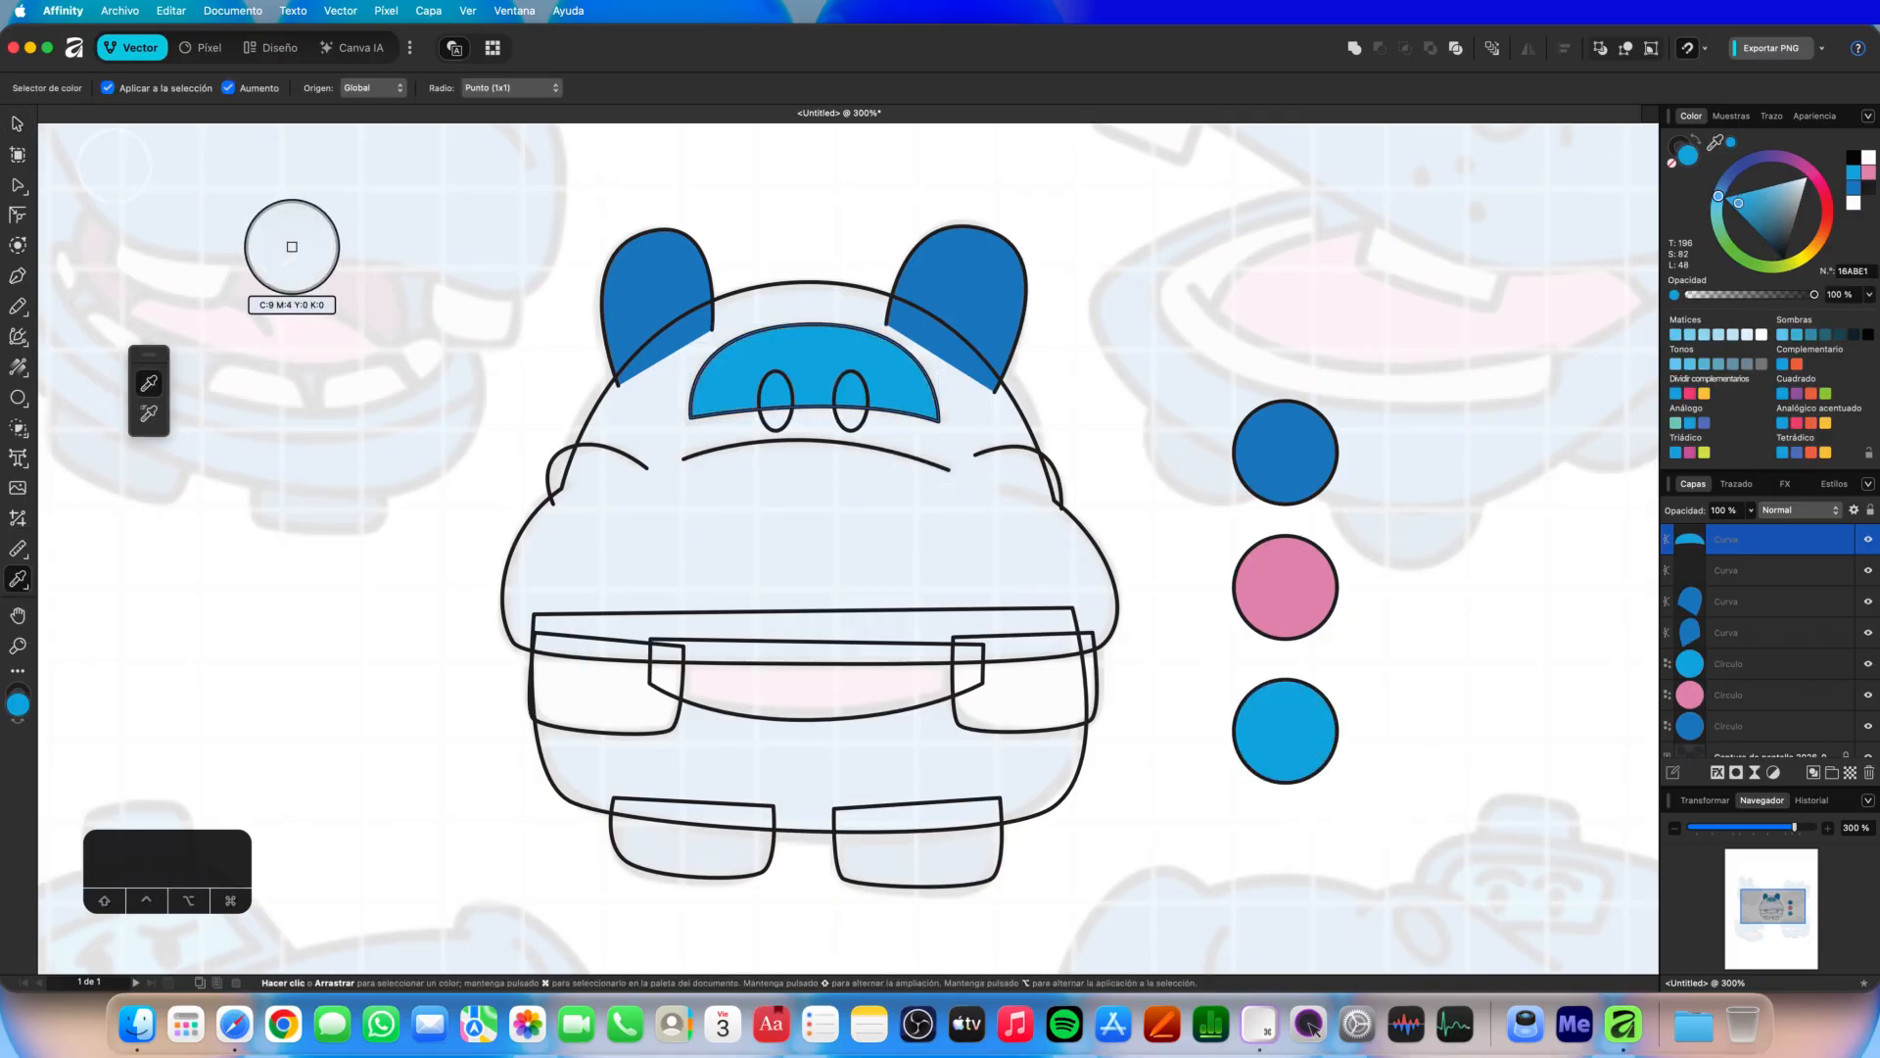
click(16, 125)
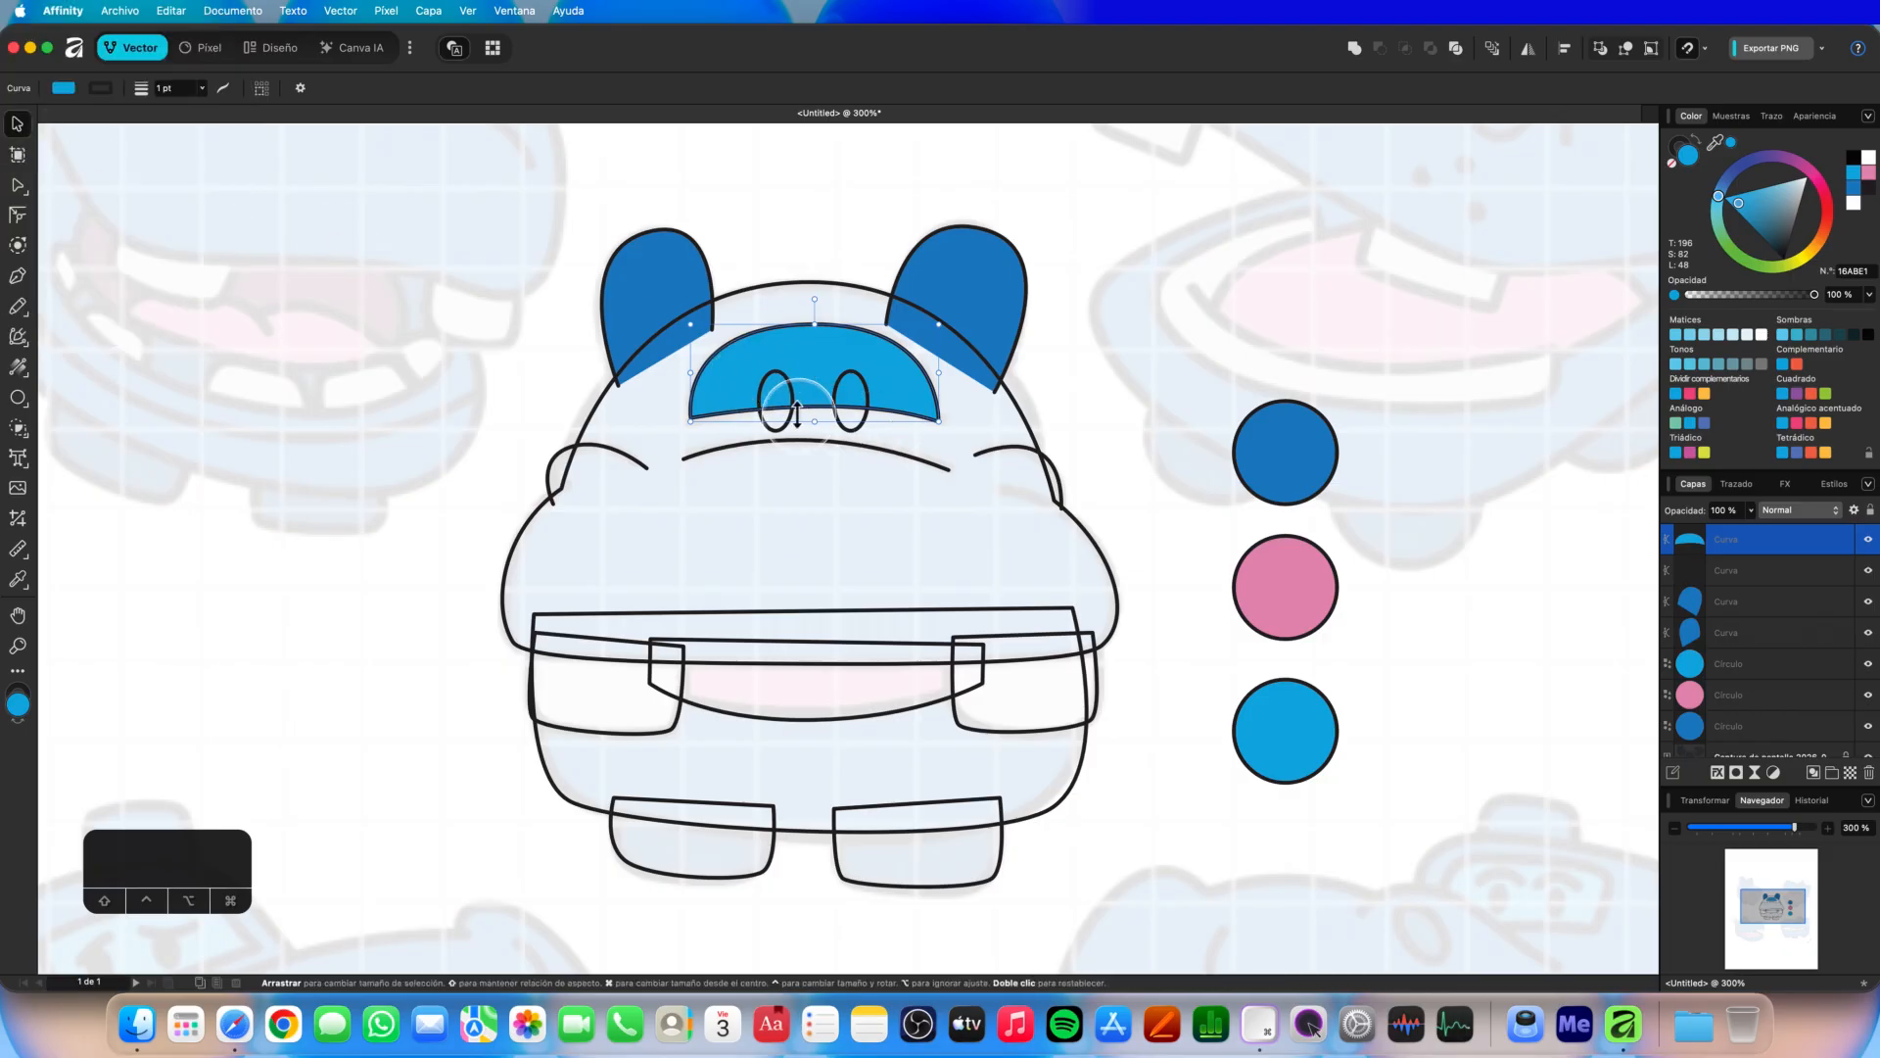
Select both eye ellipses and fill them with black (000000).
click(789, 421)
shift+click(838, 422)
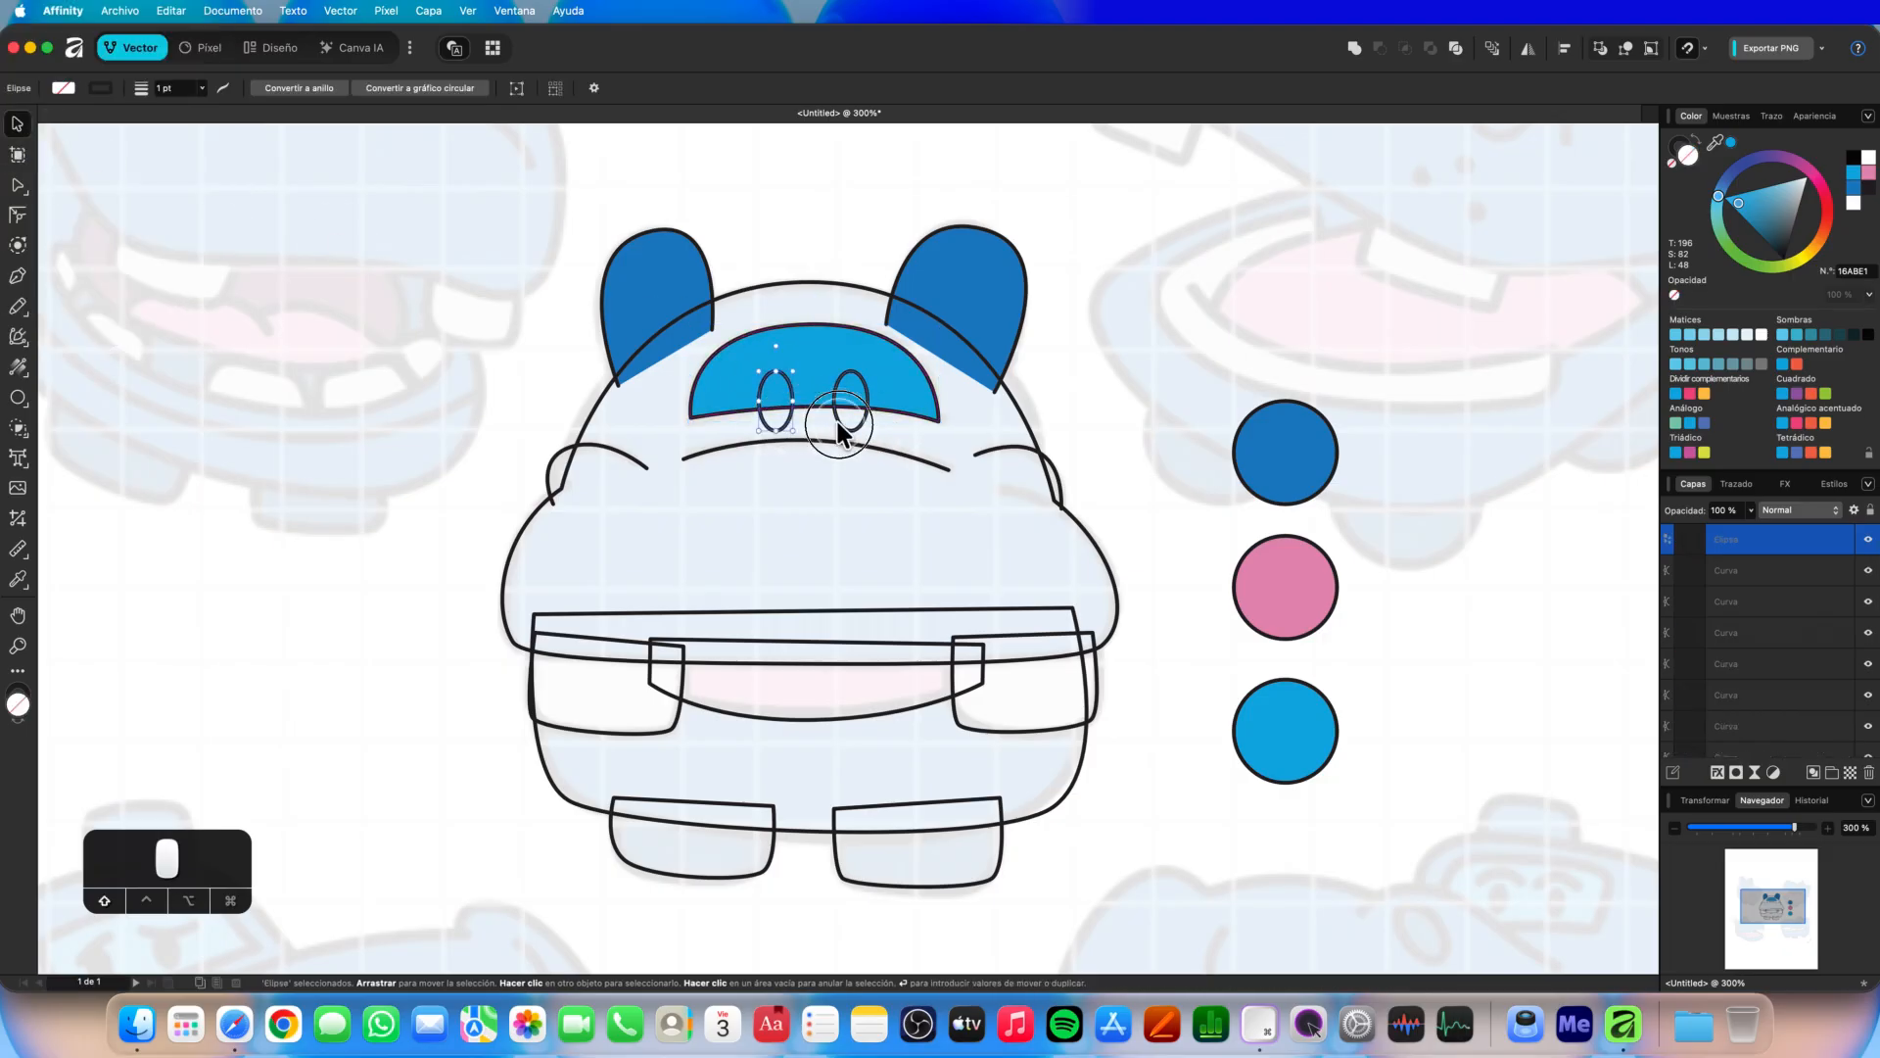
click(1698, 138)
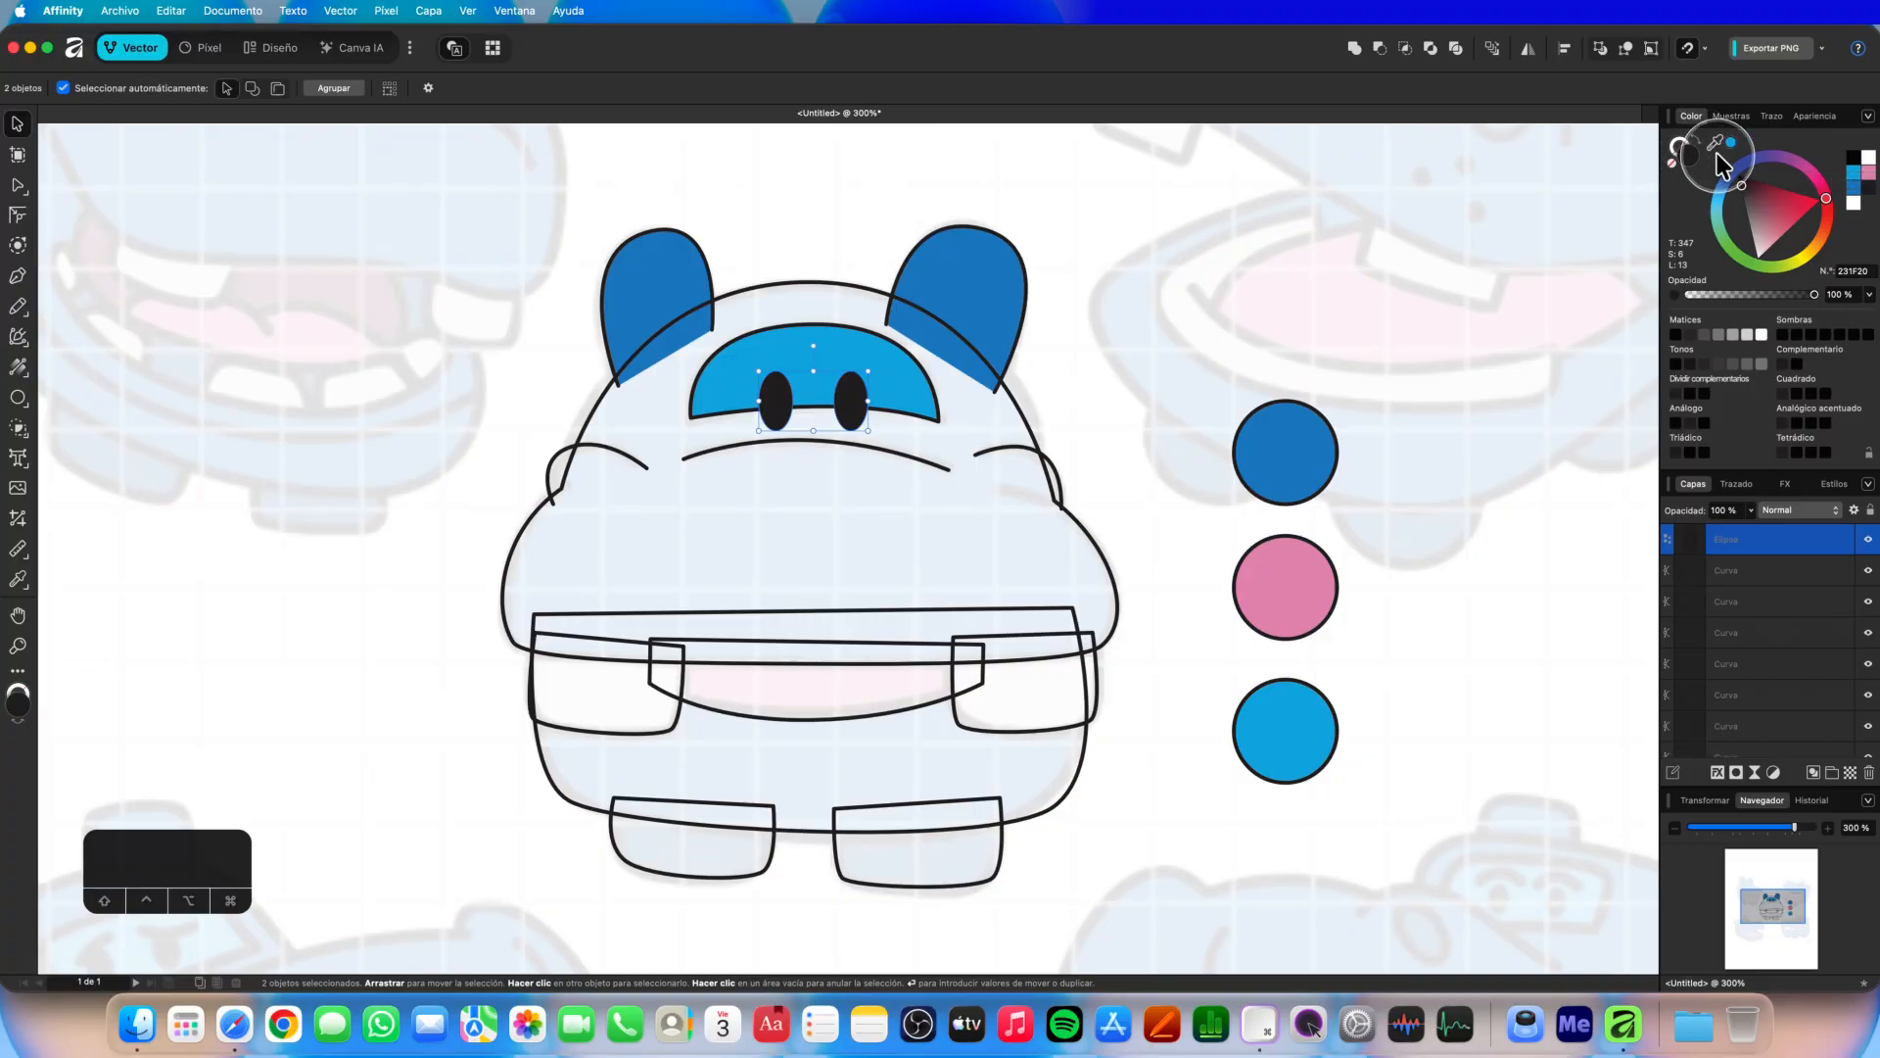
click(1854, 158)
Nest both black eye ellipses inside the light blue eye area shape so it clips them, and deselect everything.
scroll(1006, 391, left, 1)
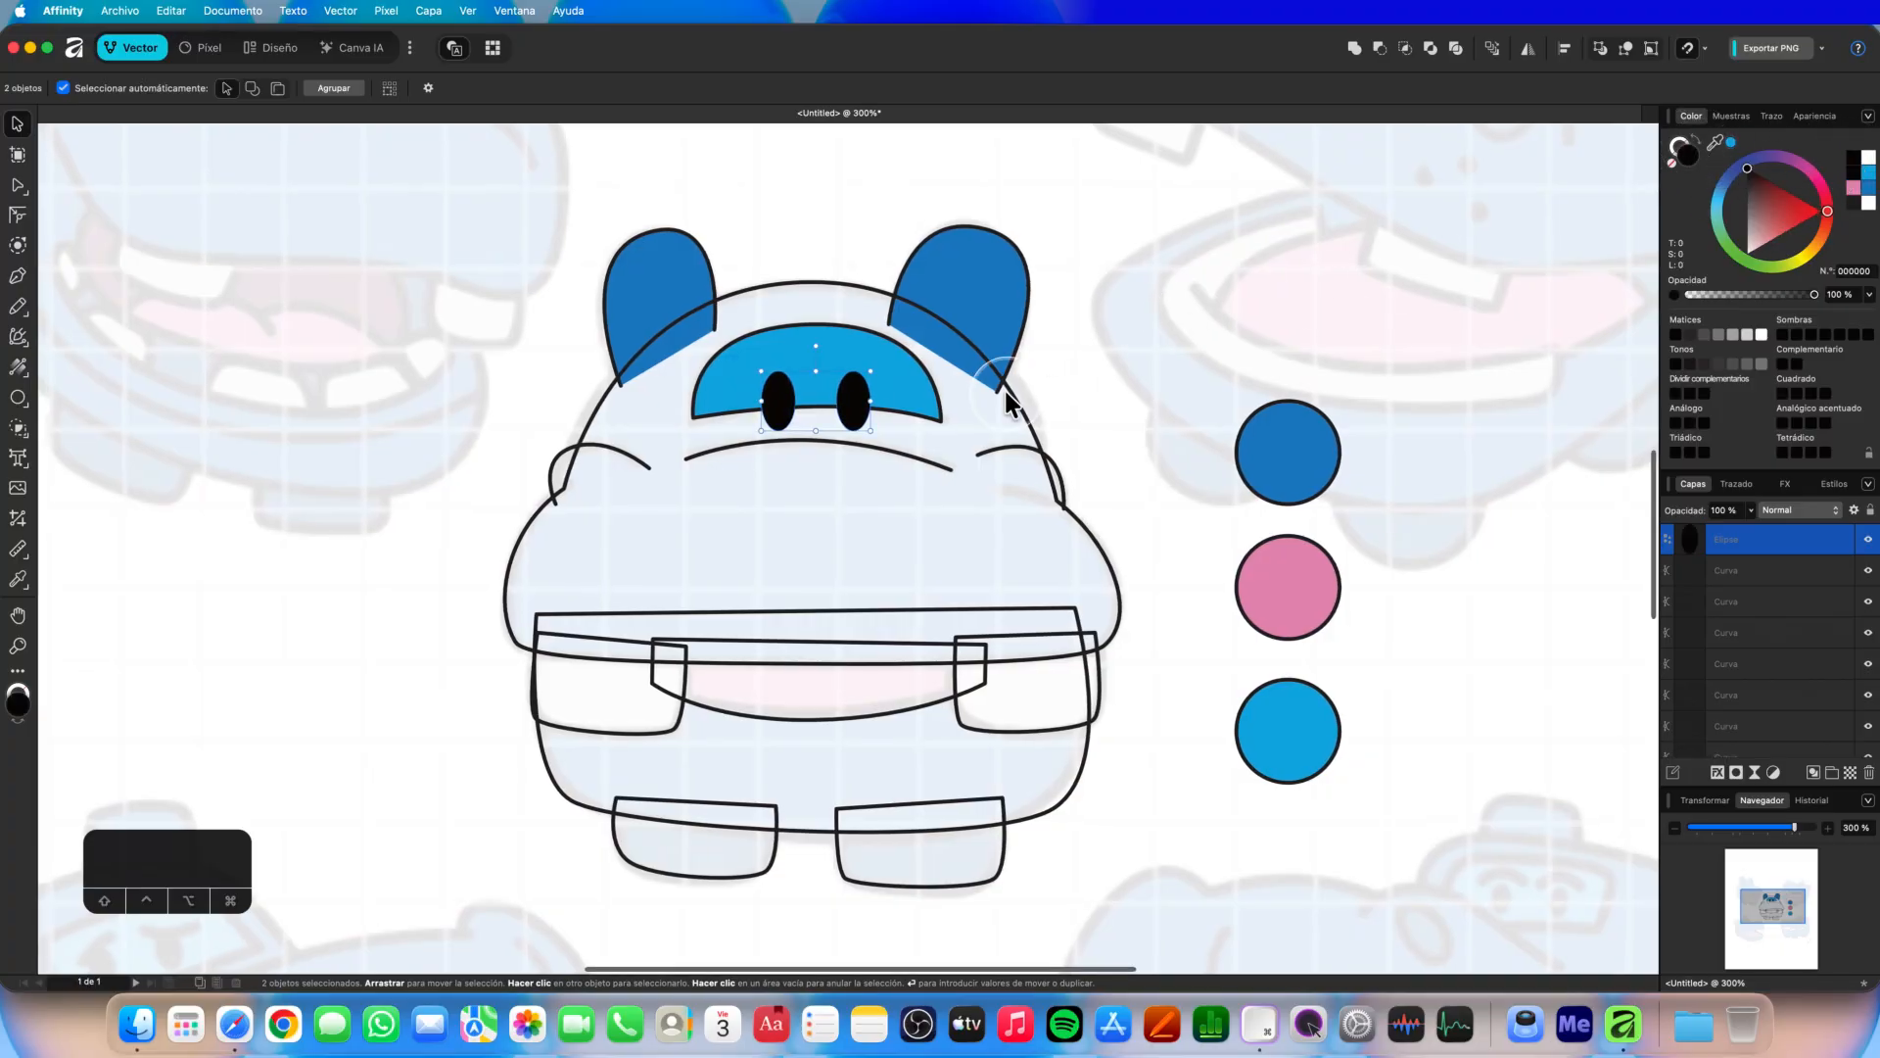
scroll(1700, 556, up, 1)
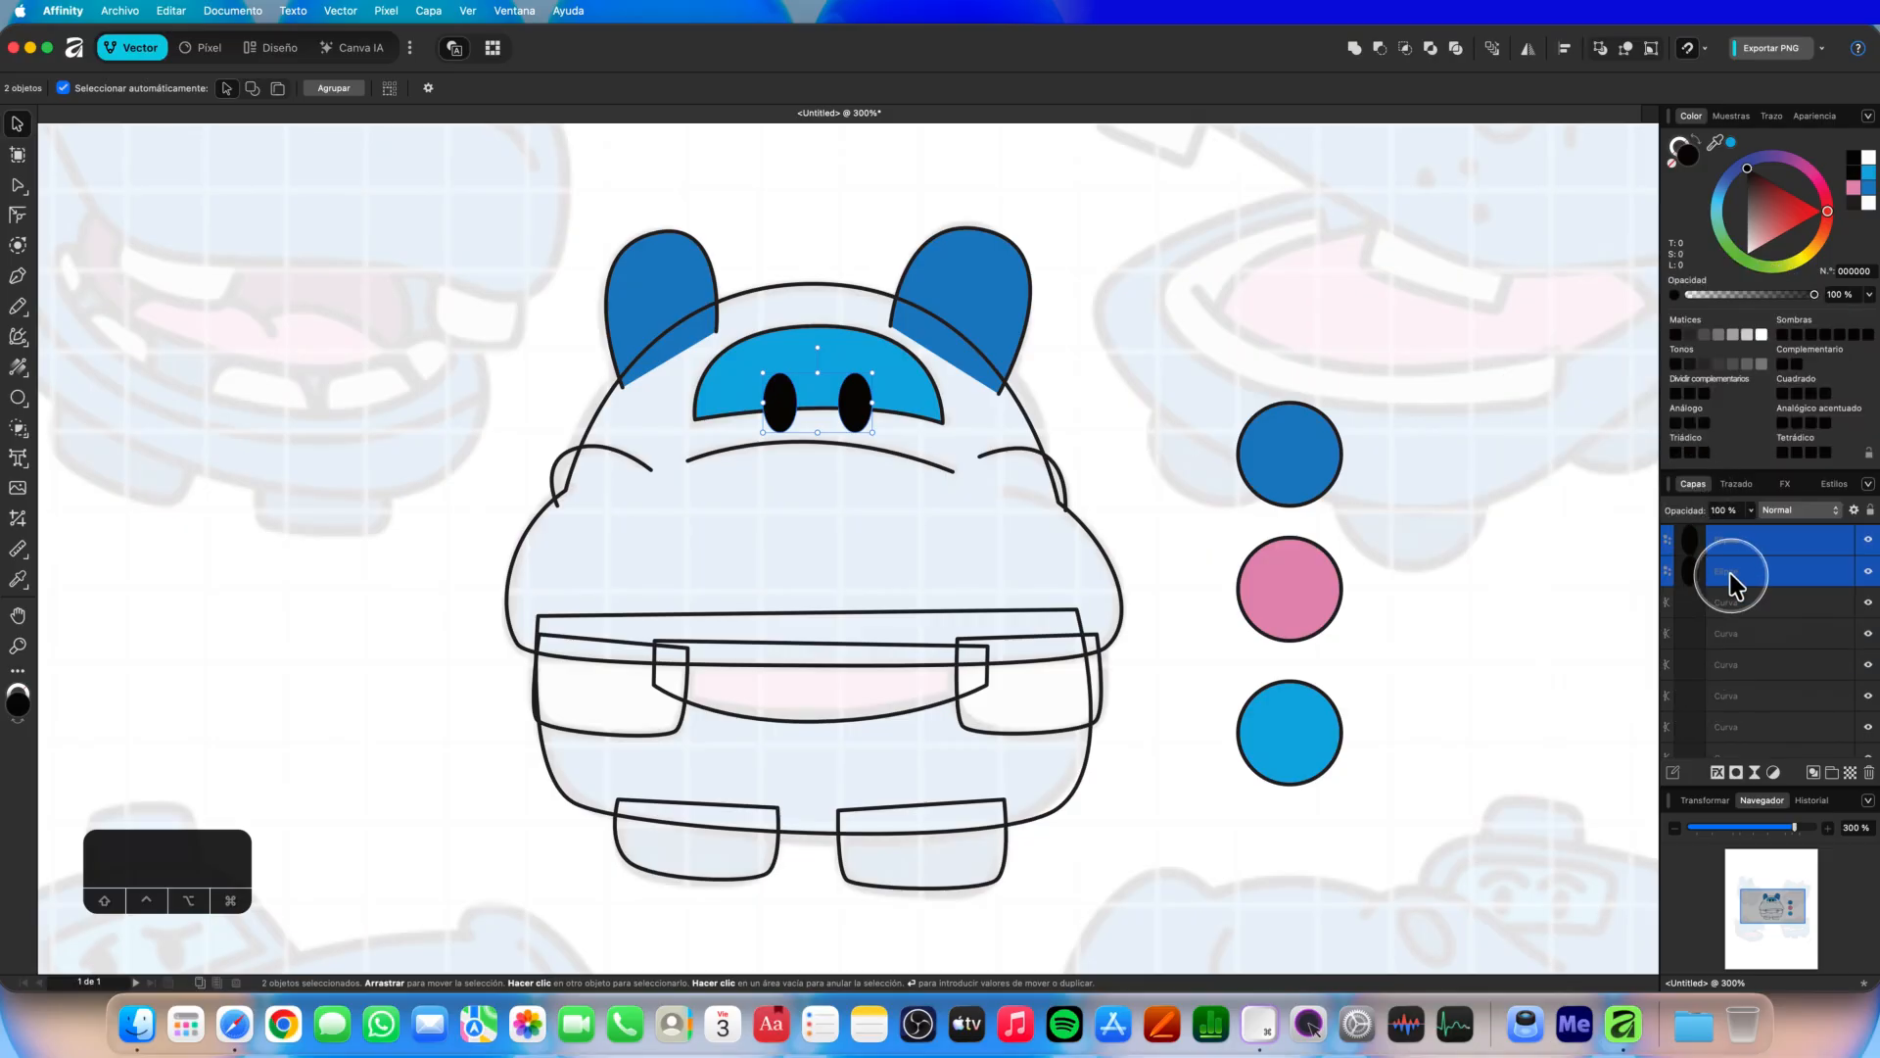
drag(1730, 573, 1717, 620)
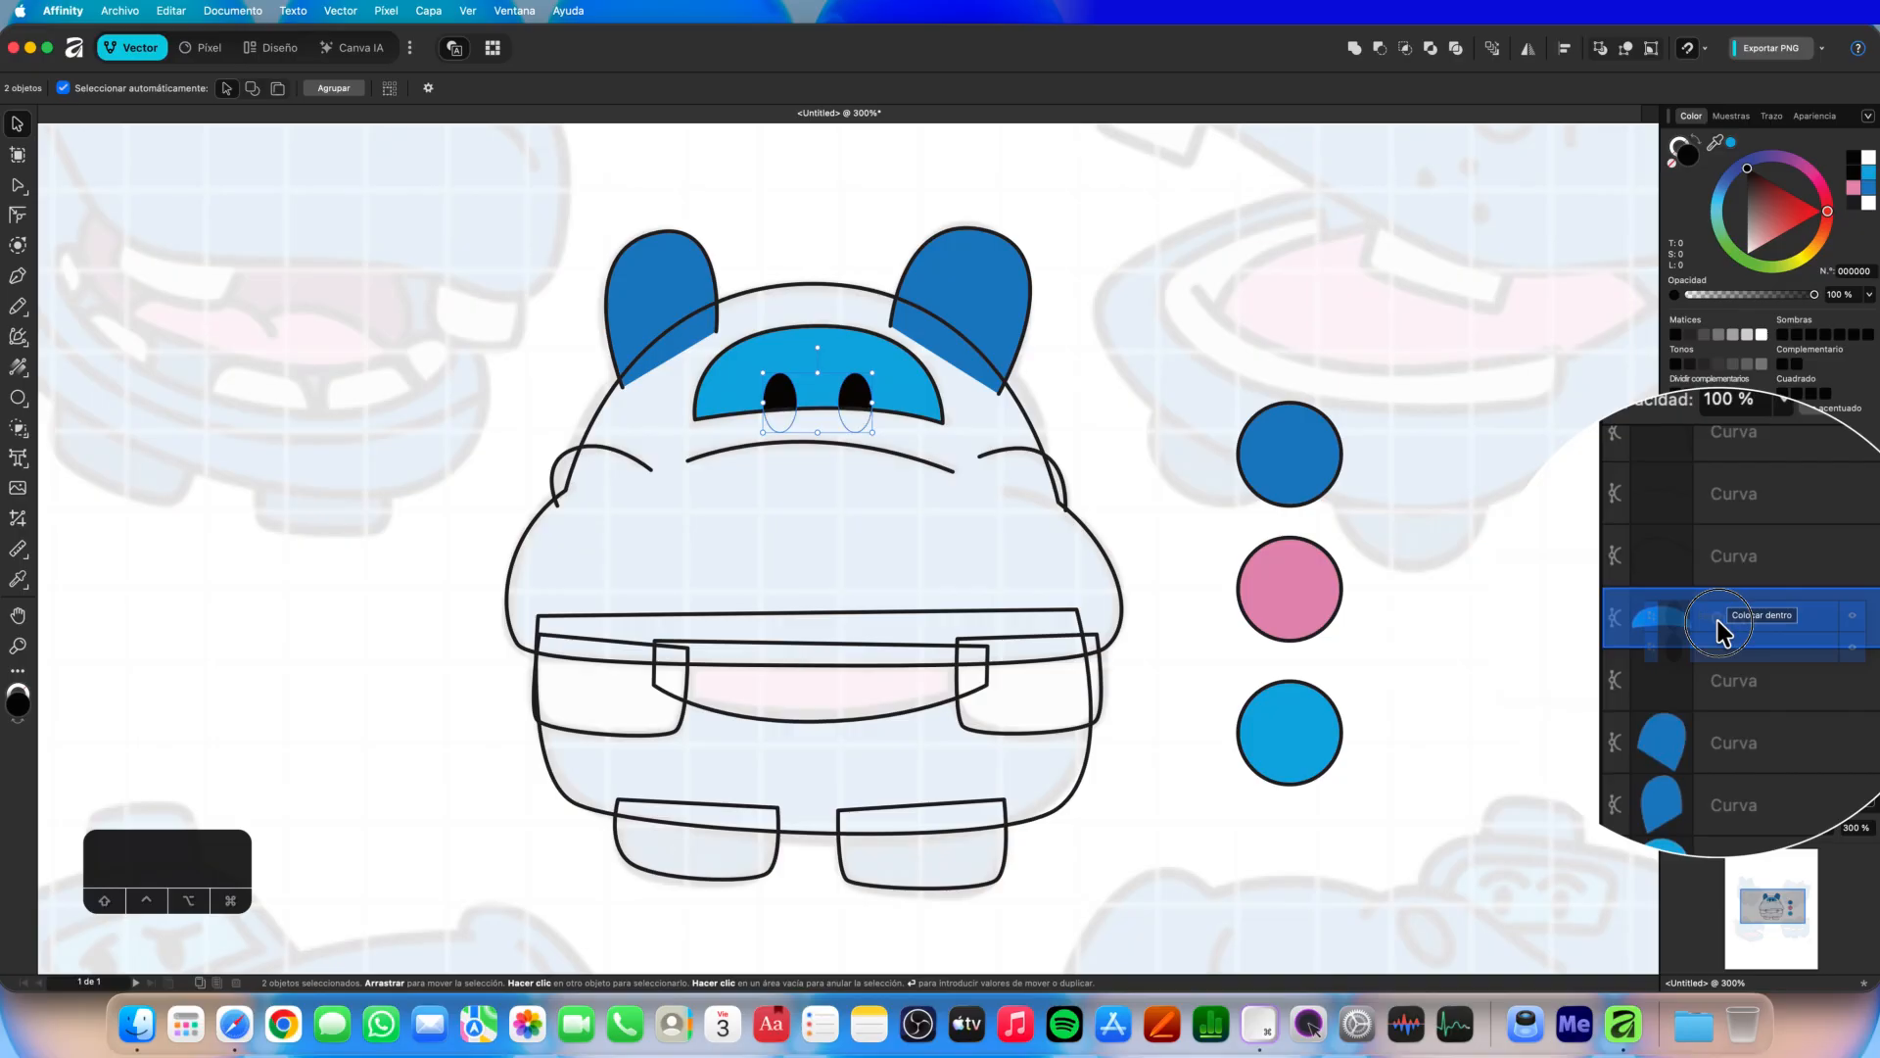
drag(1717, 620, 1718, 620)
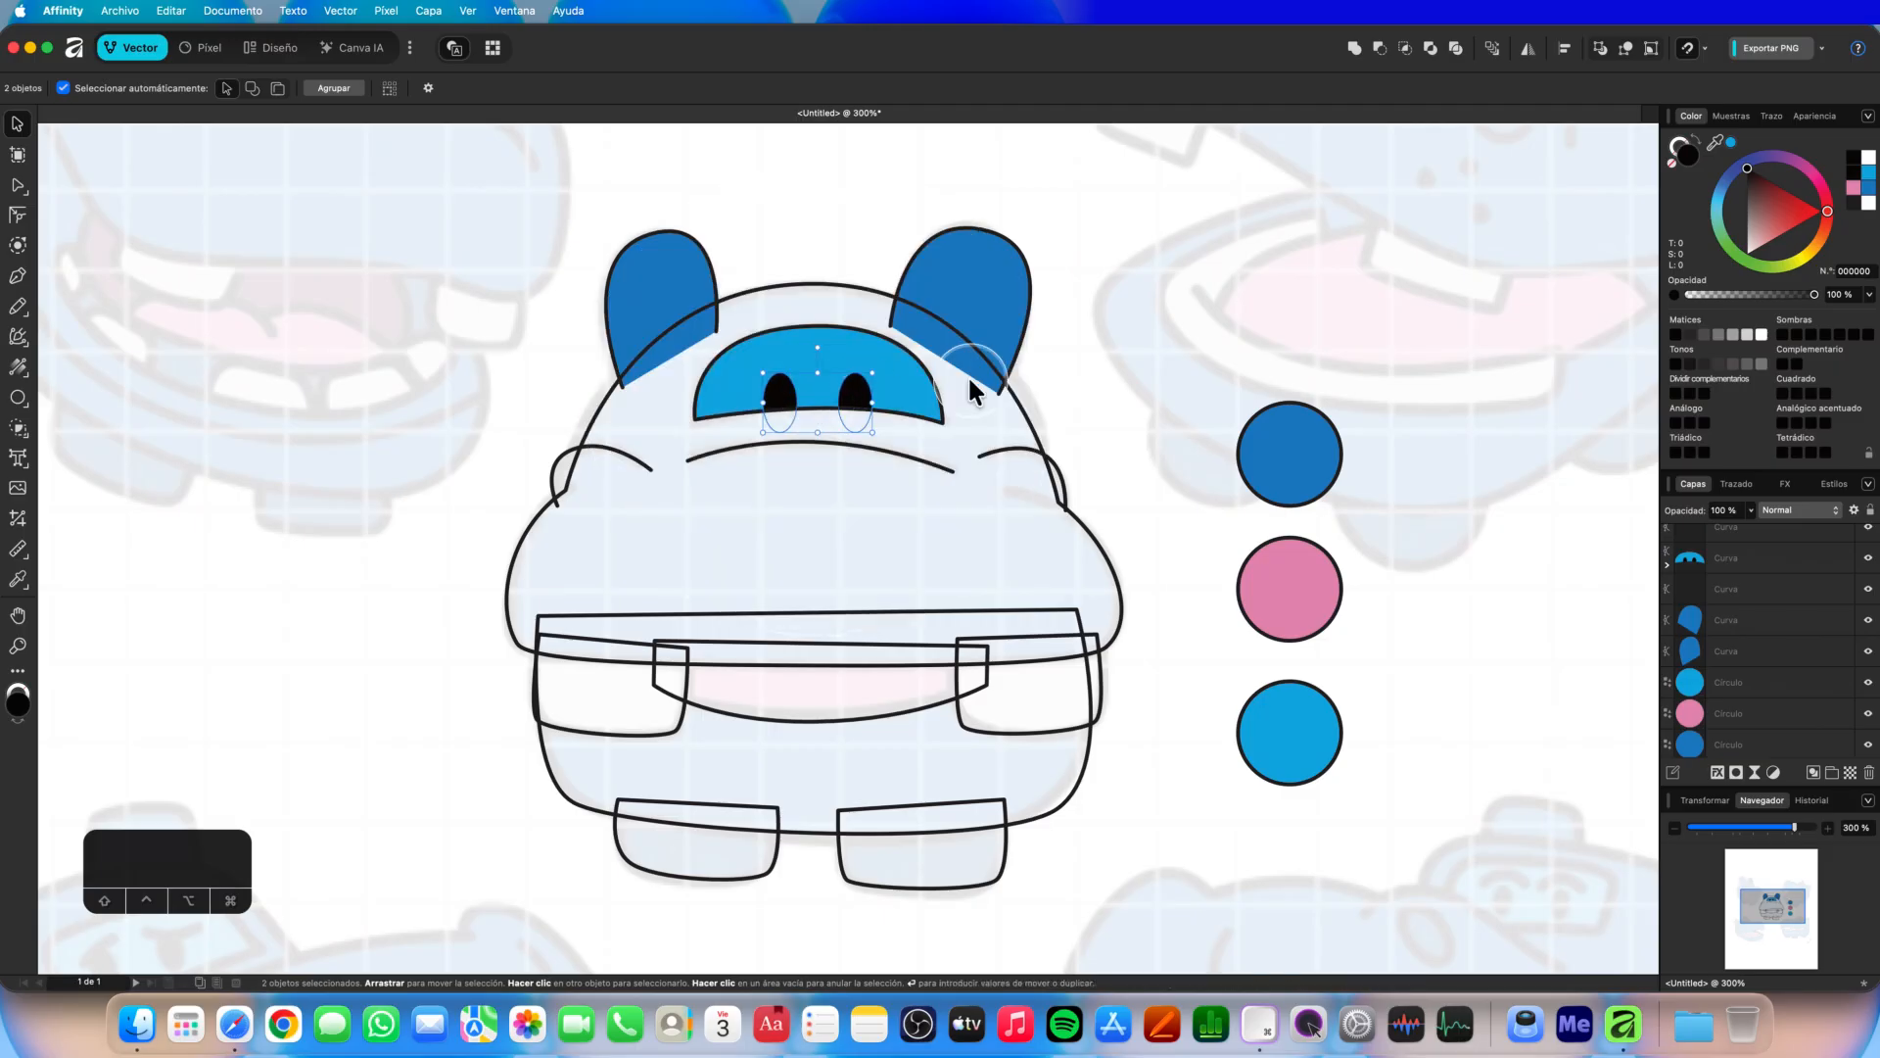
click(1158, 372)
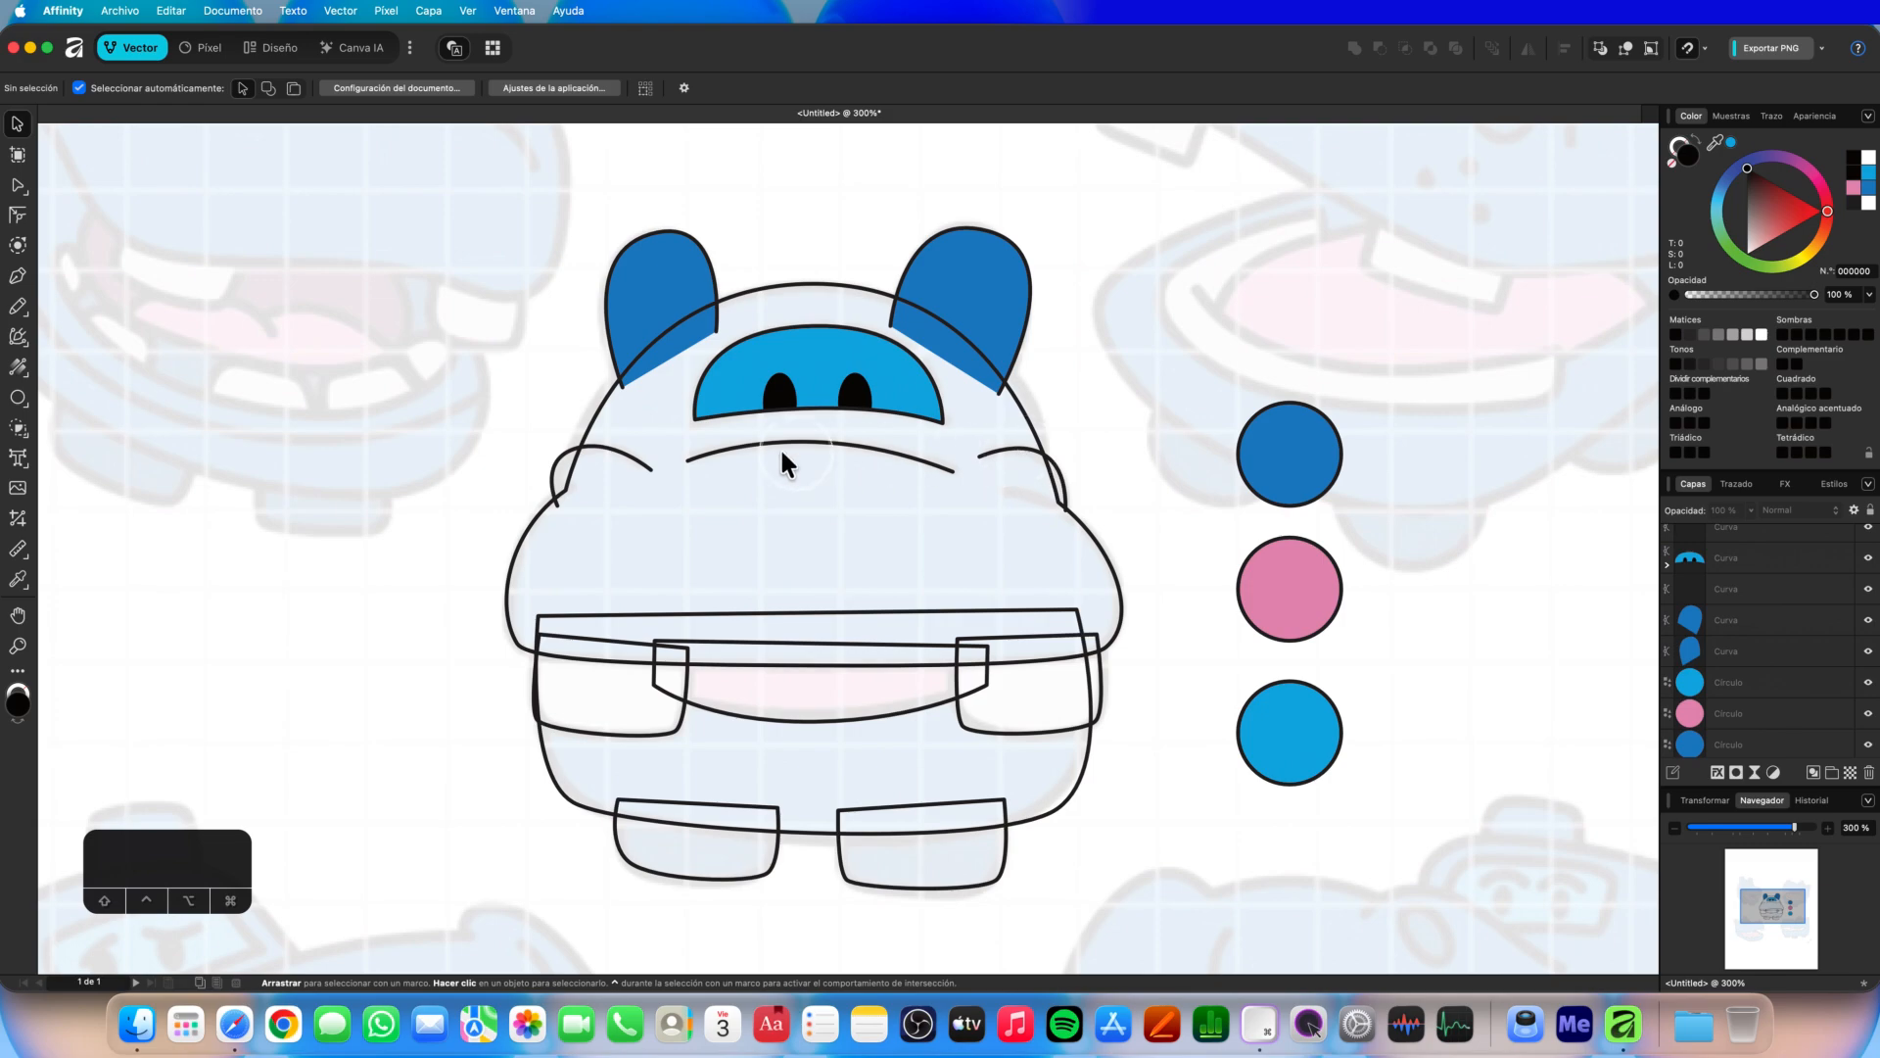
Select both cheek curves, fill them with the body blue sampled from the first swatch circle, and deselect them.
click(608, 447)
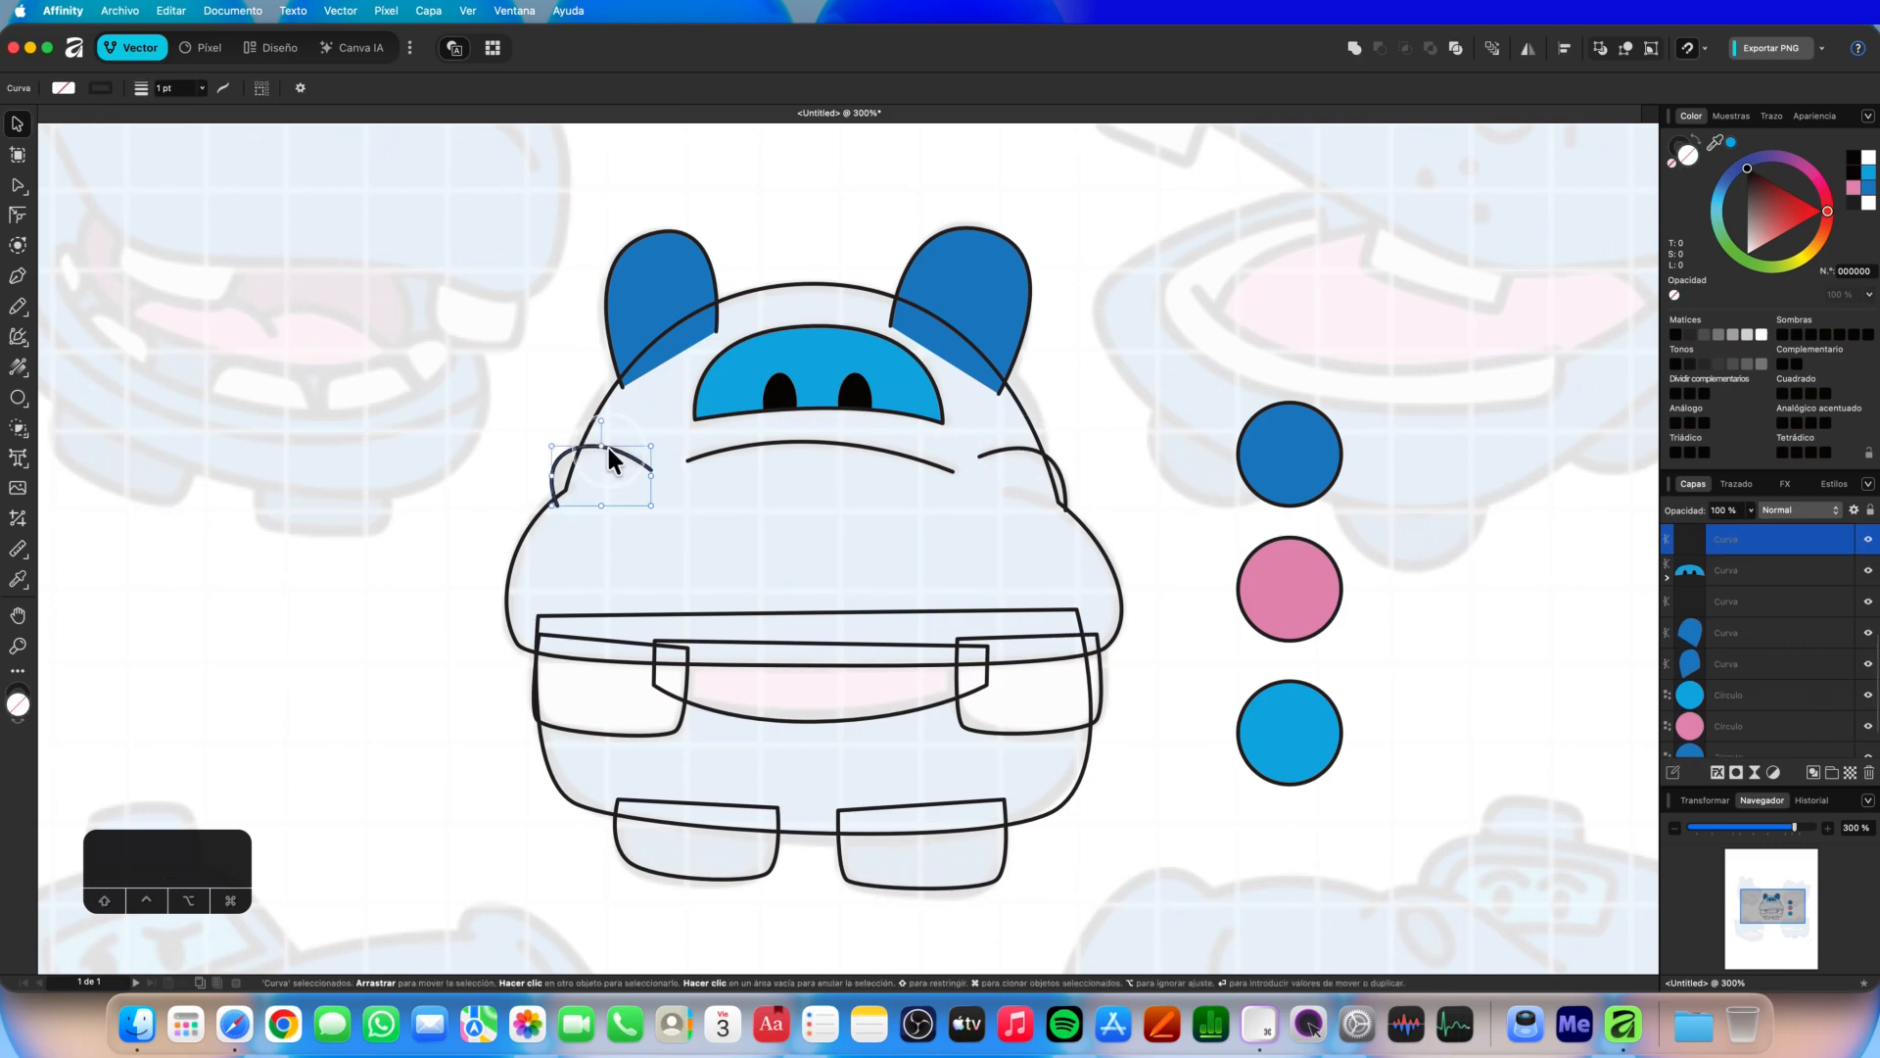
shift+click(1005, 454)
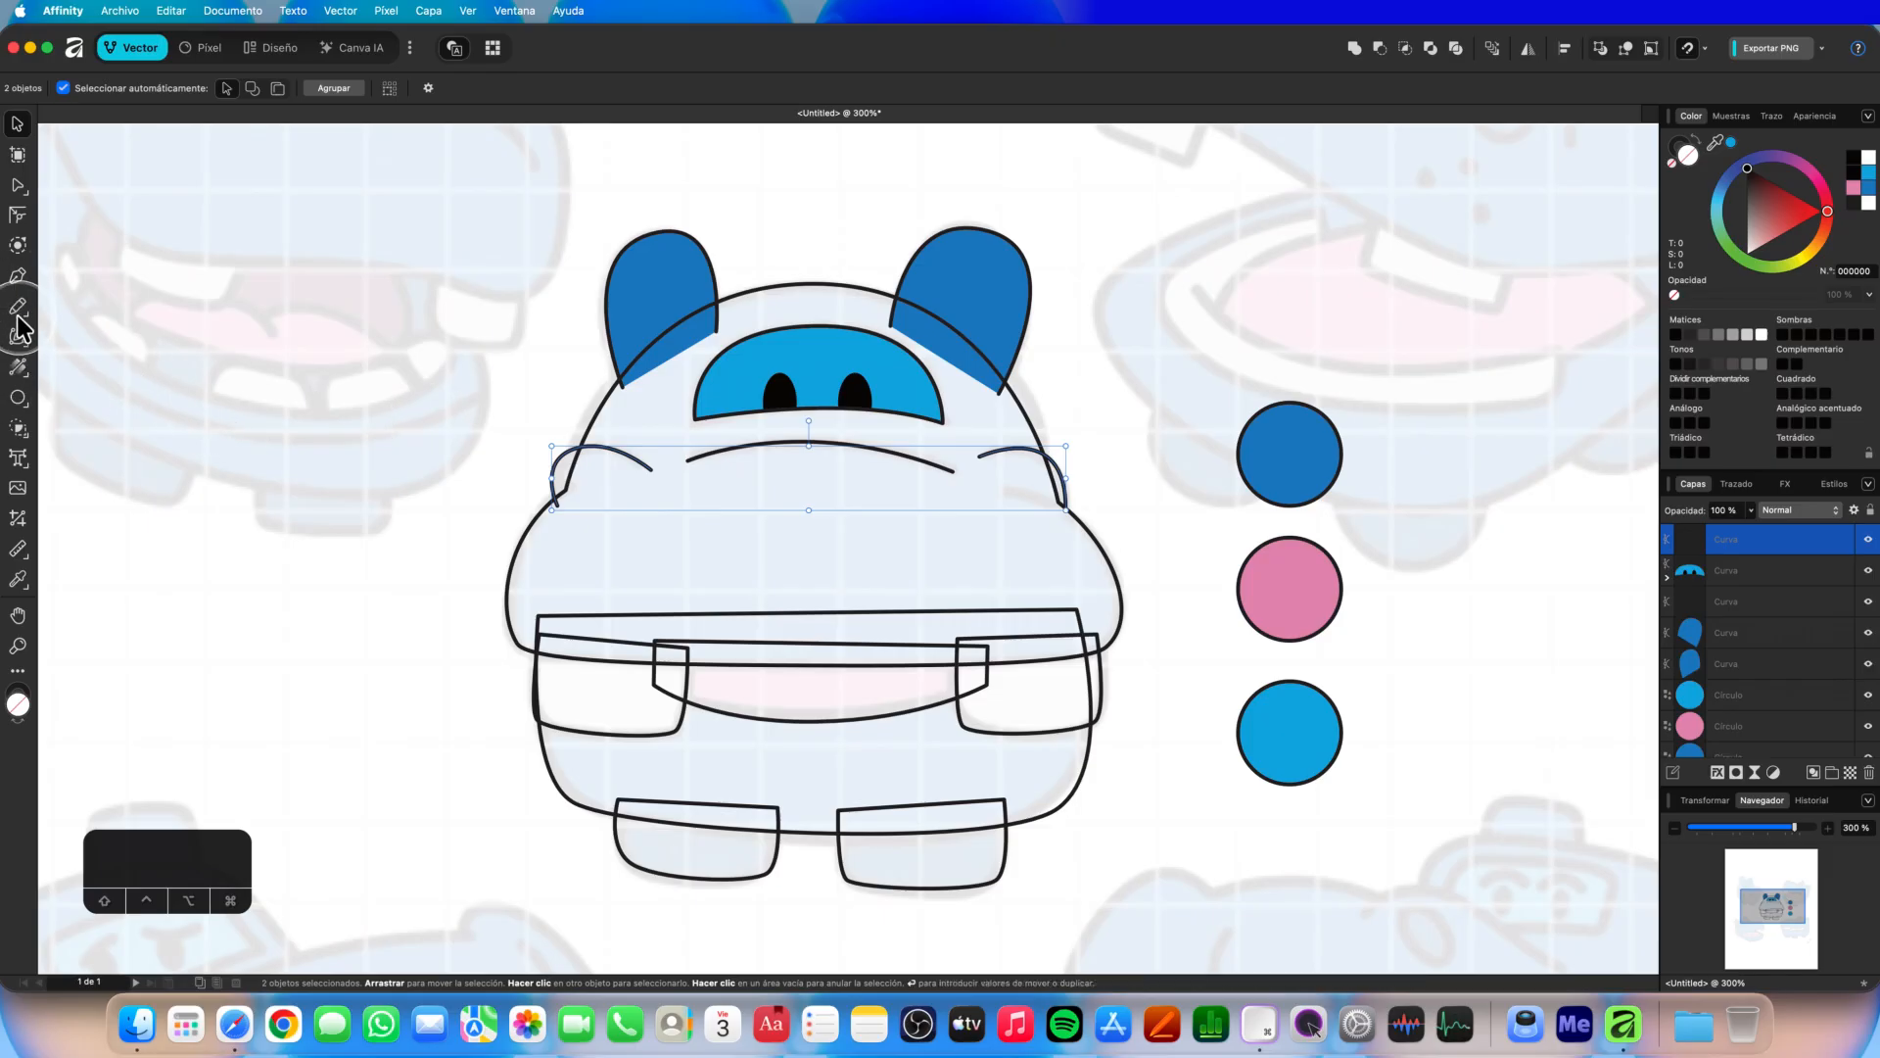
click(18, 579)
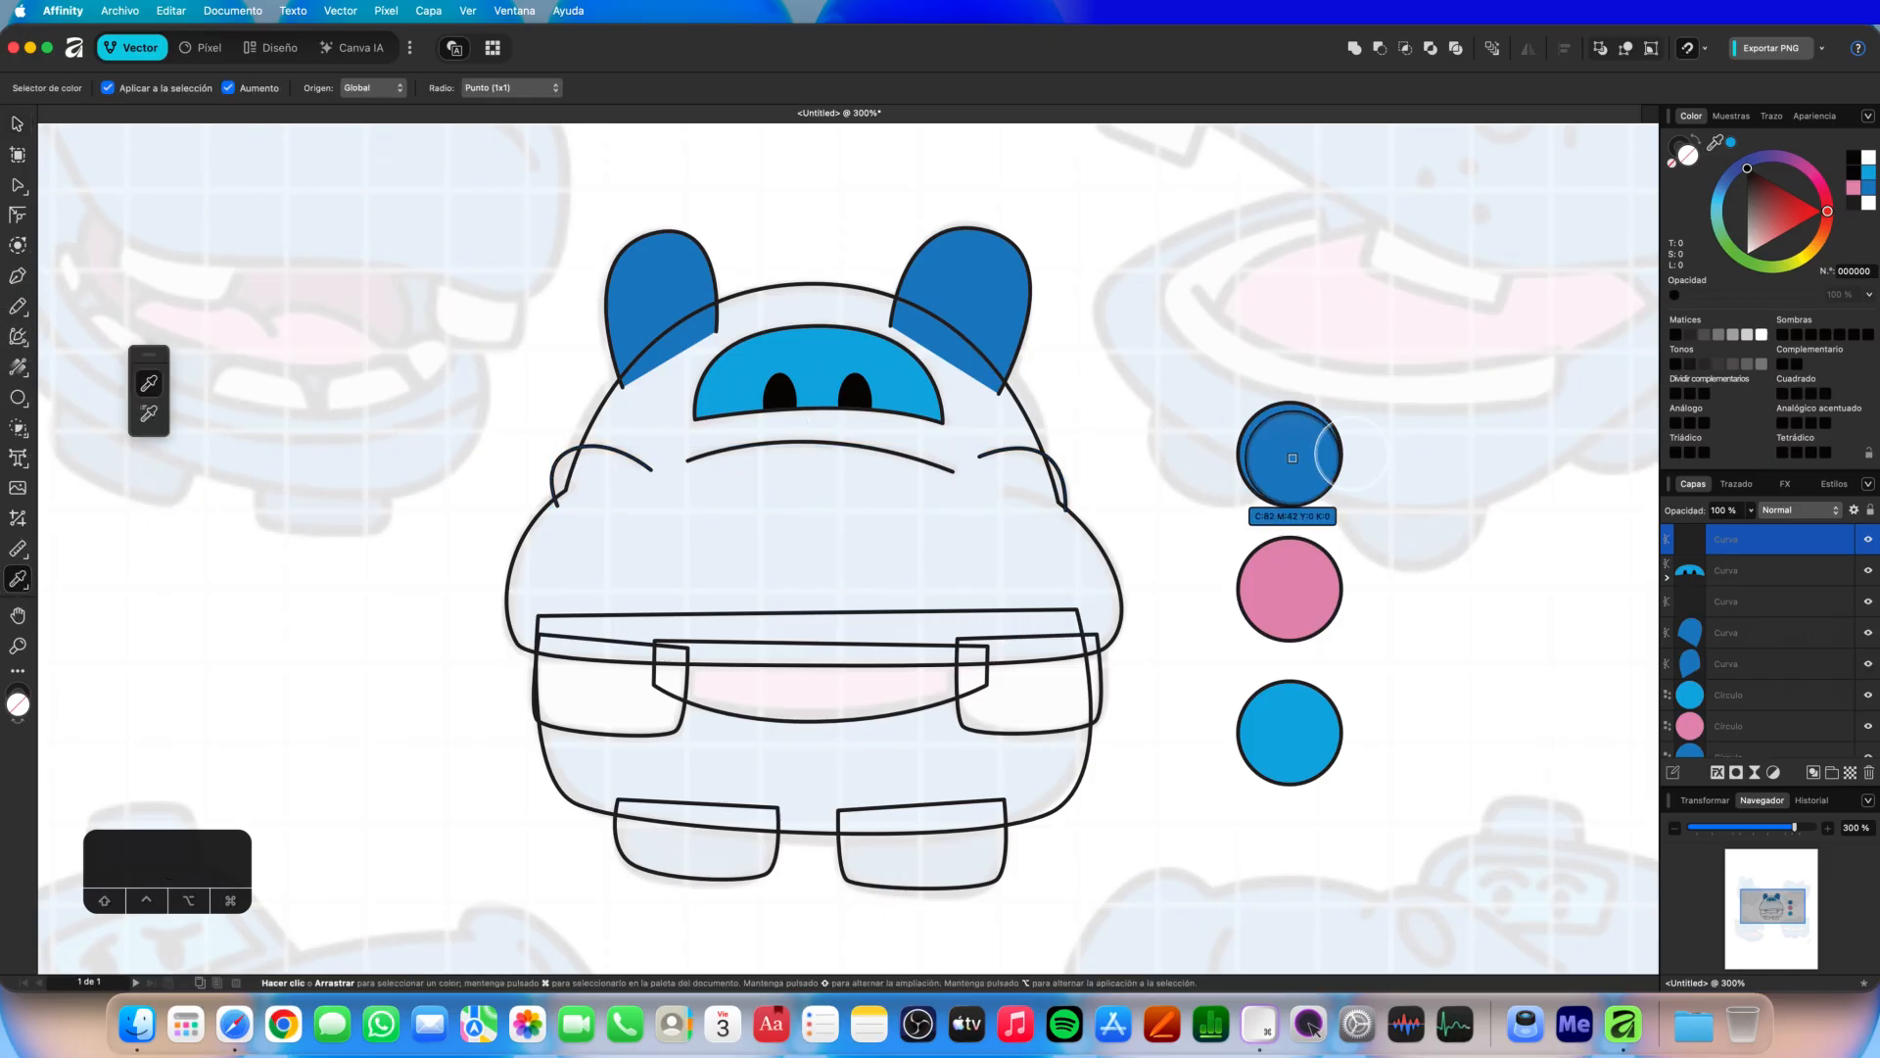
click(1305, 459)
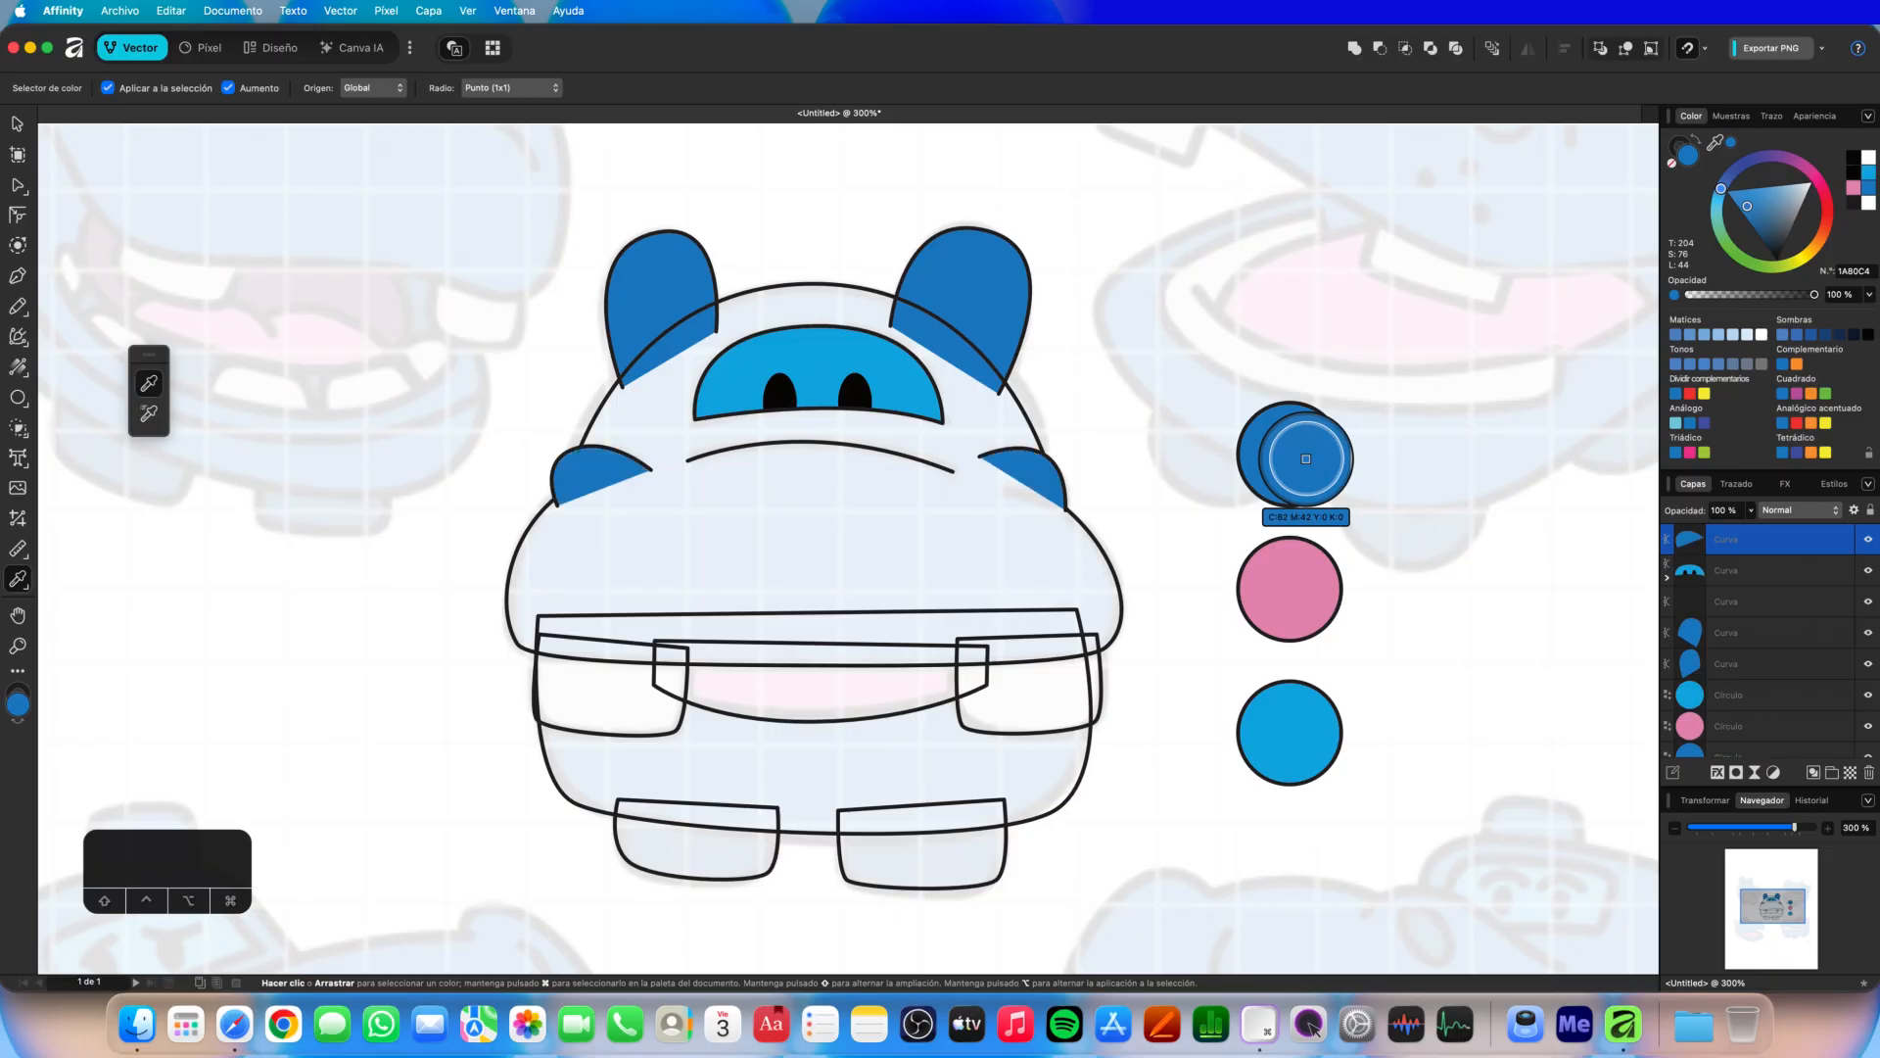
click(18, 124)
click(279, 265)
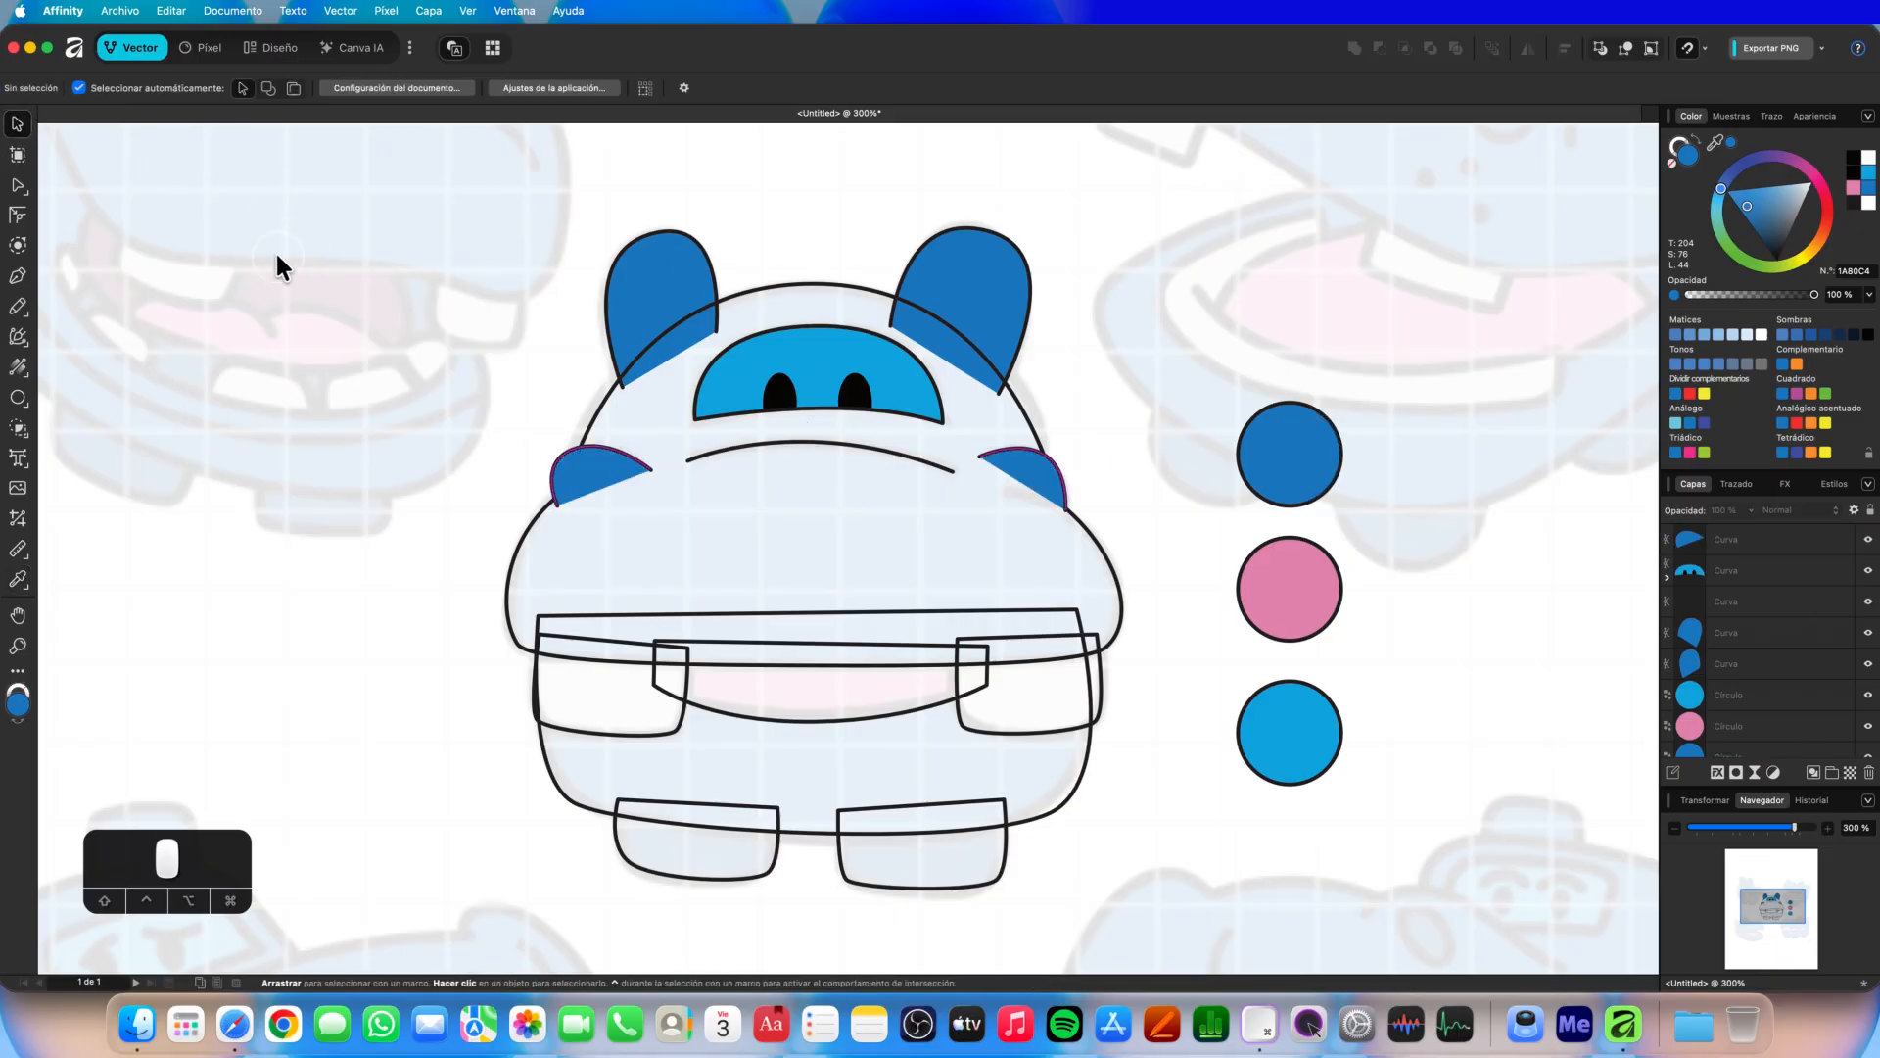
Fill the head outline with the body blue sampled from the first swatch circle, and deselect it.
click(911, 703)
click(1089, 539)
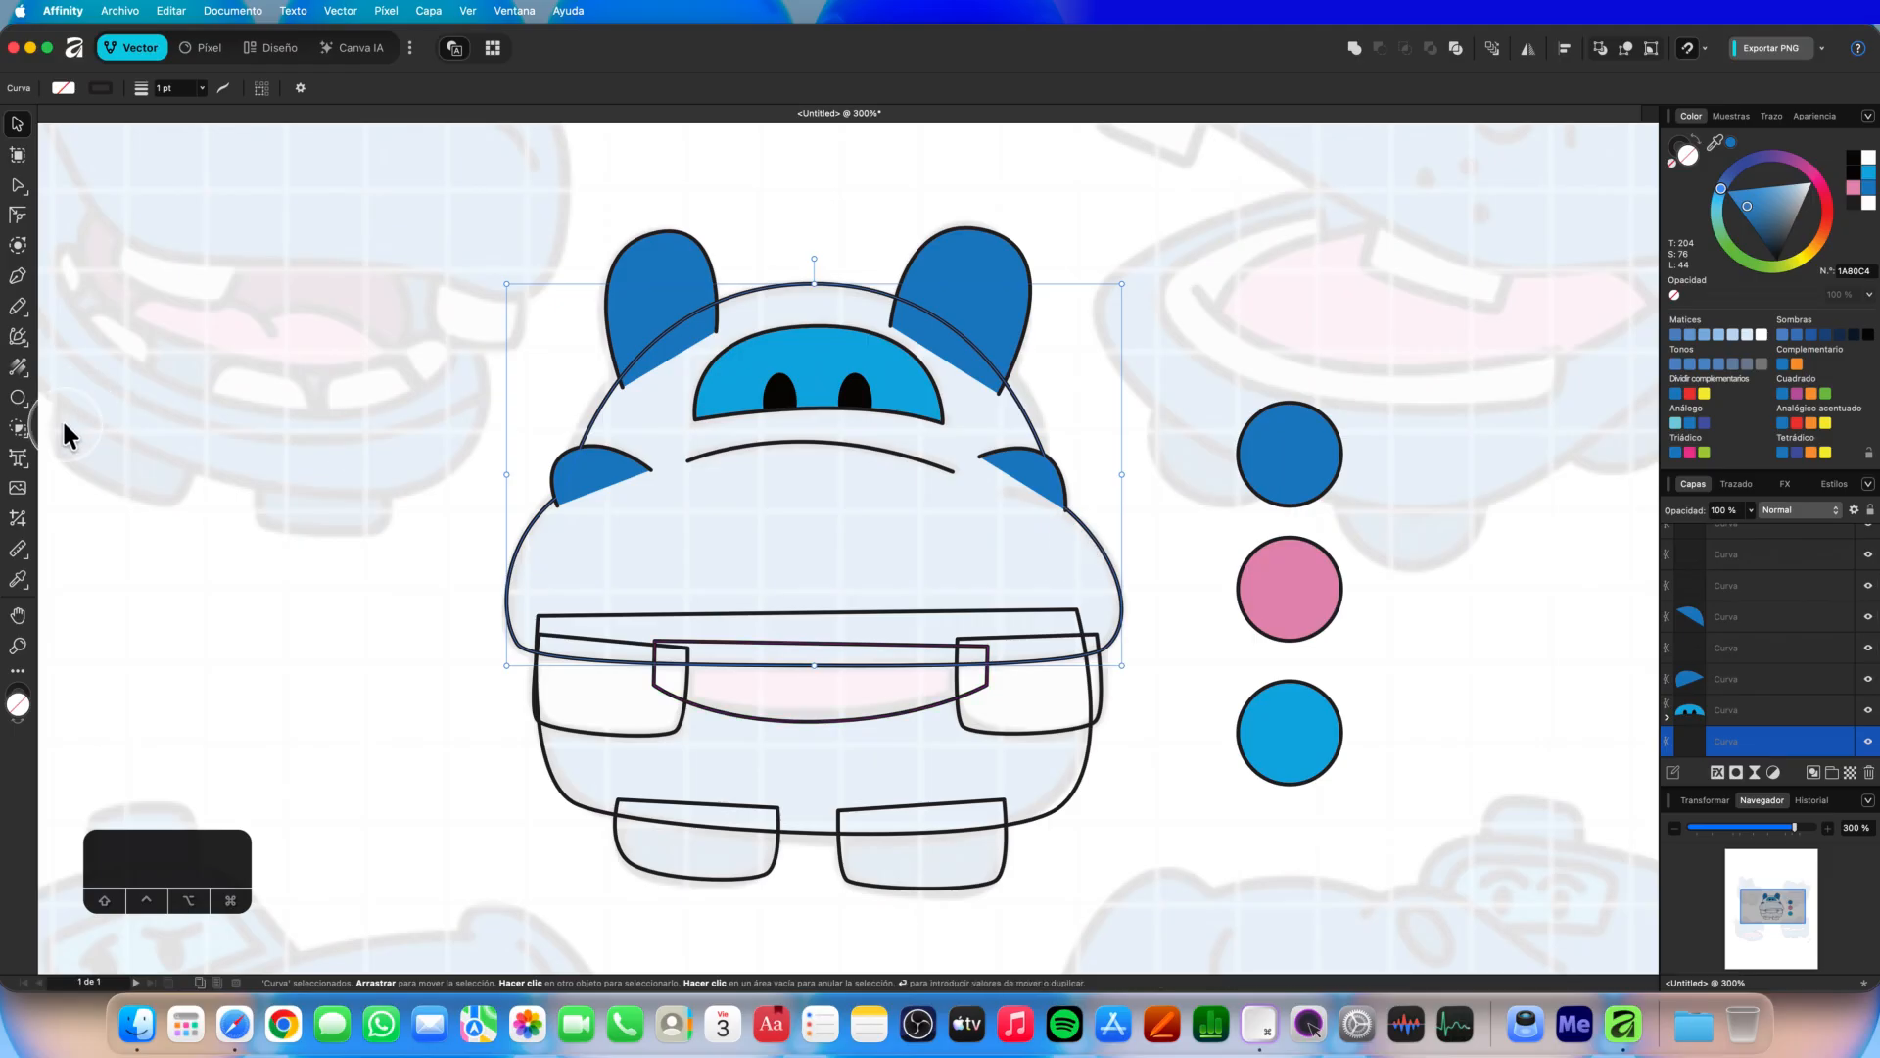
click(18, 581)
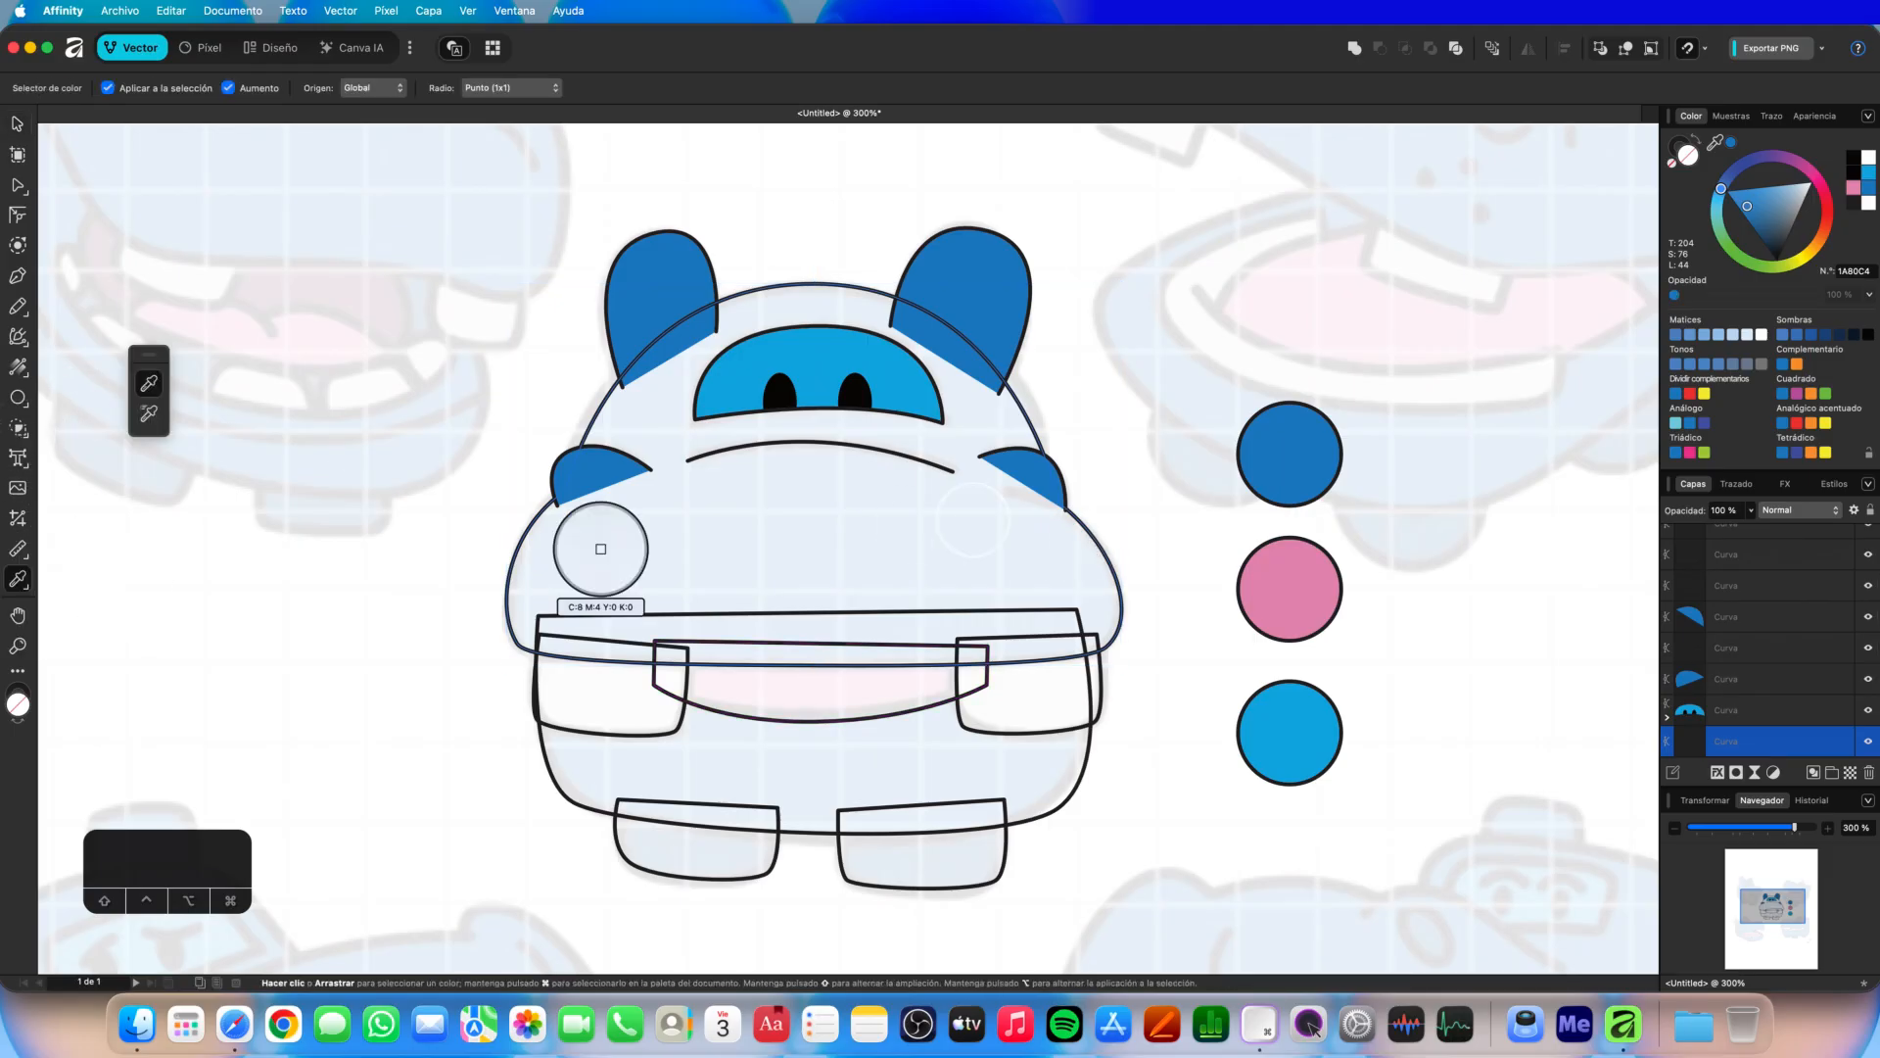
click(1288, 444)
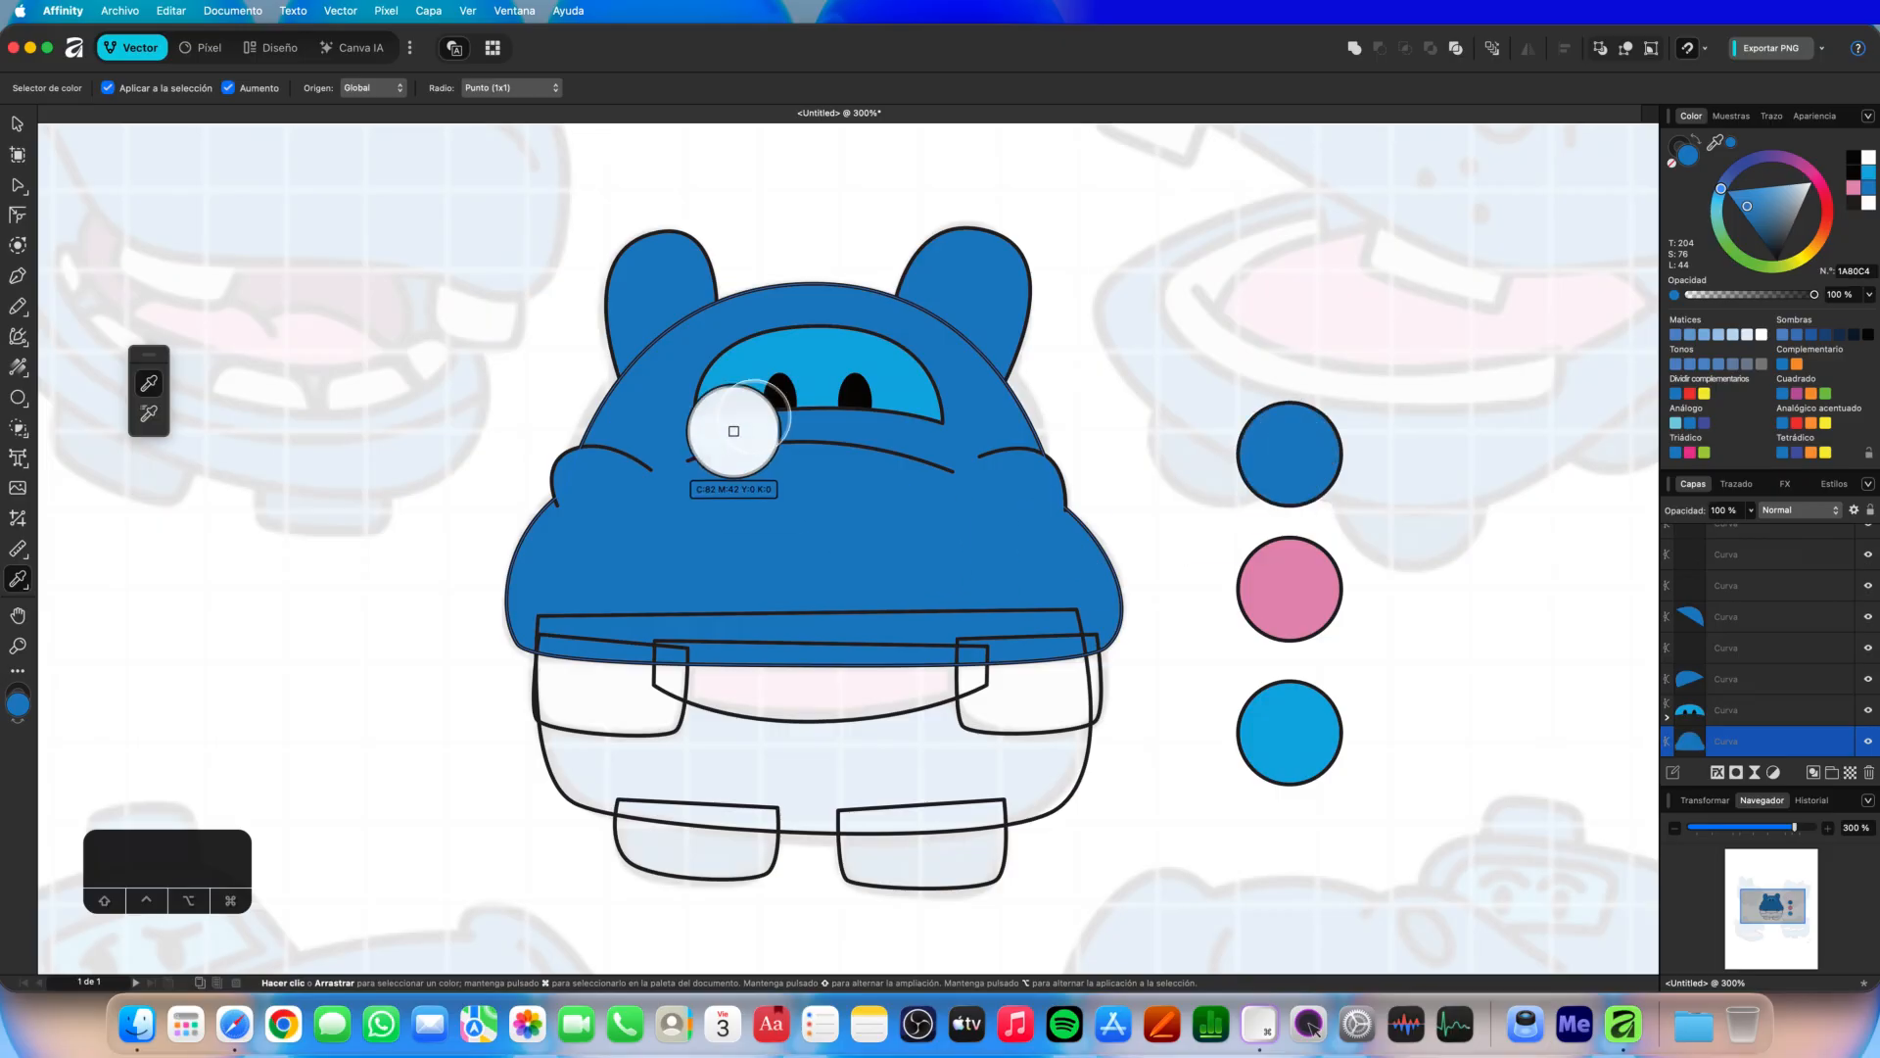
click(17, 125)
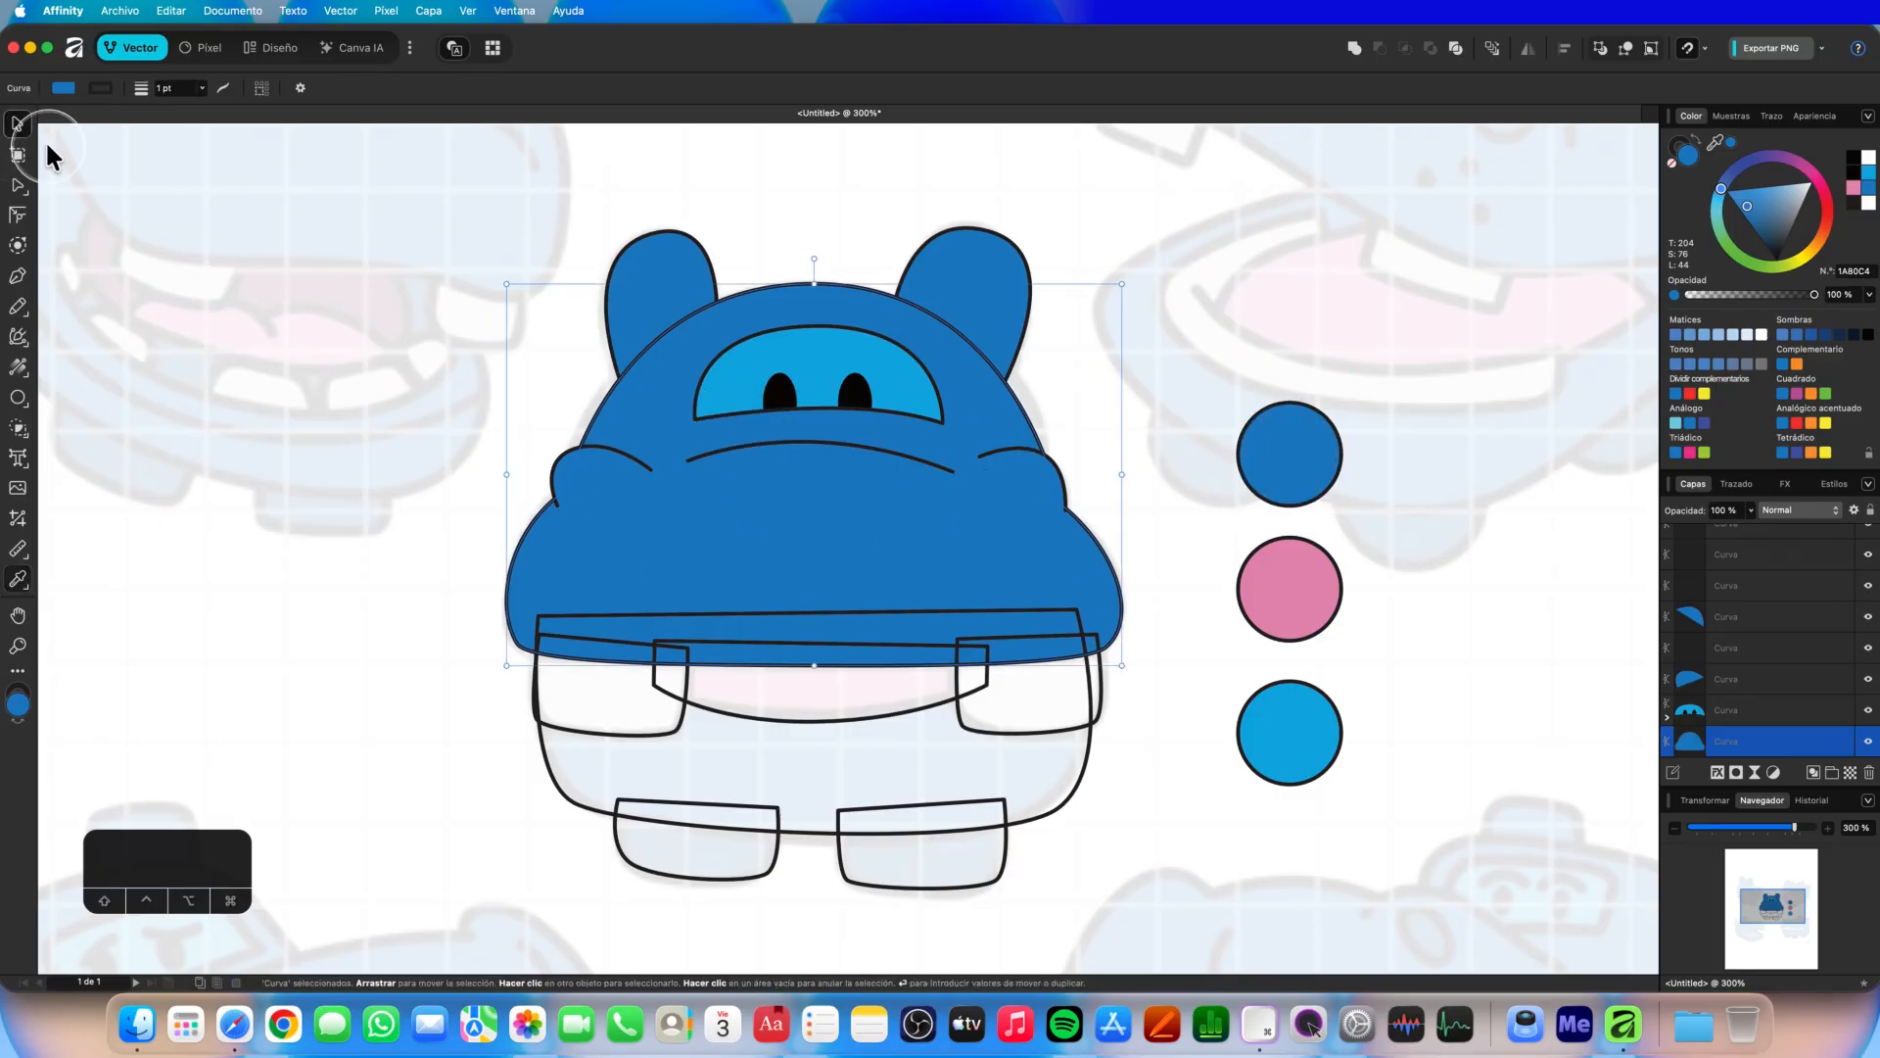
click(280, 261)
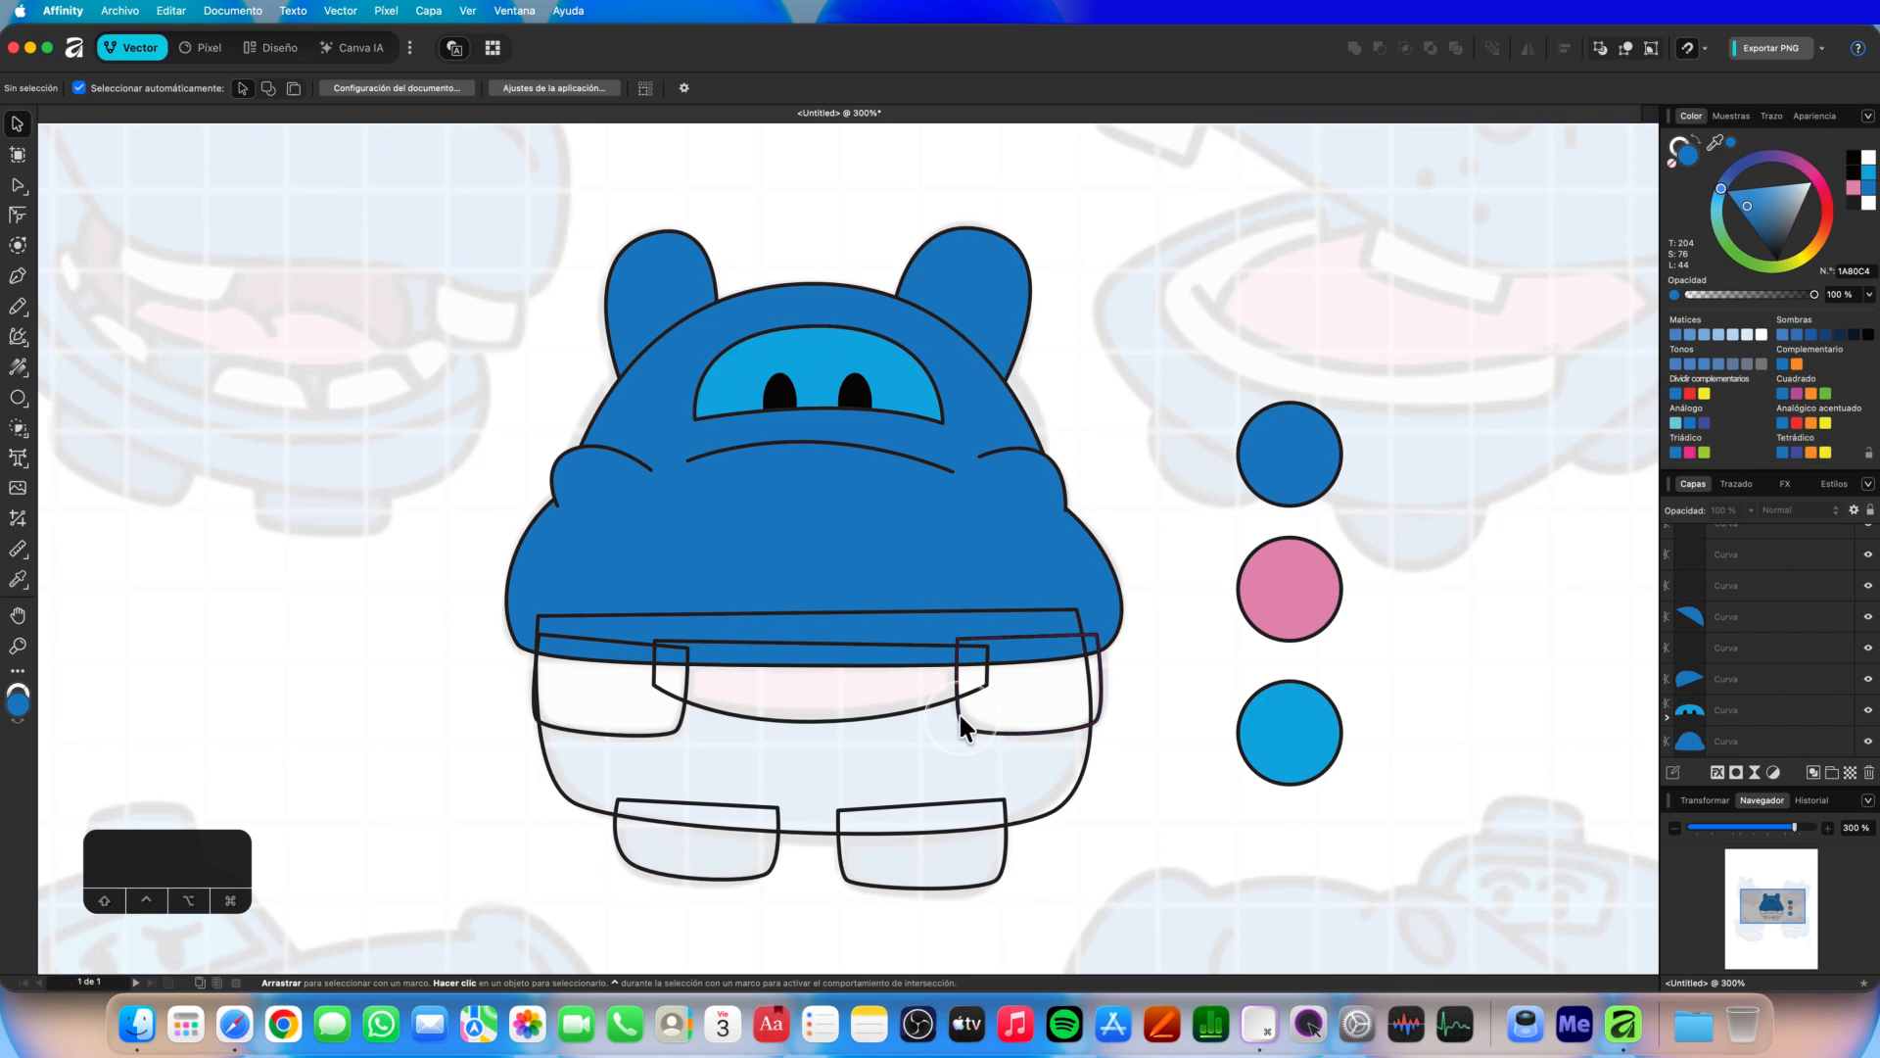
Fill the lower body shape with the body blue sampled from the first swatch circle.
click(1058, 809)
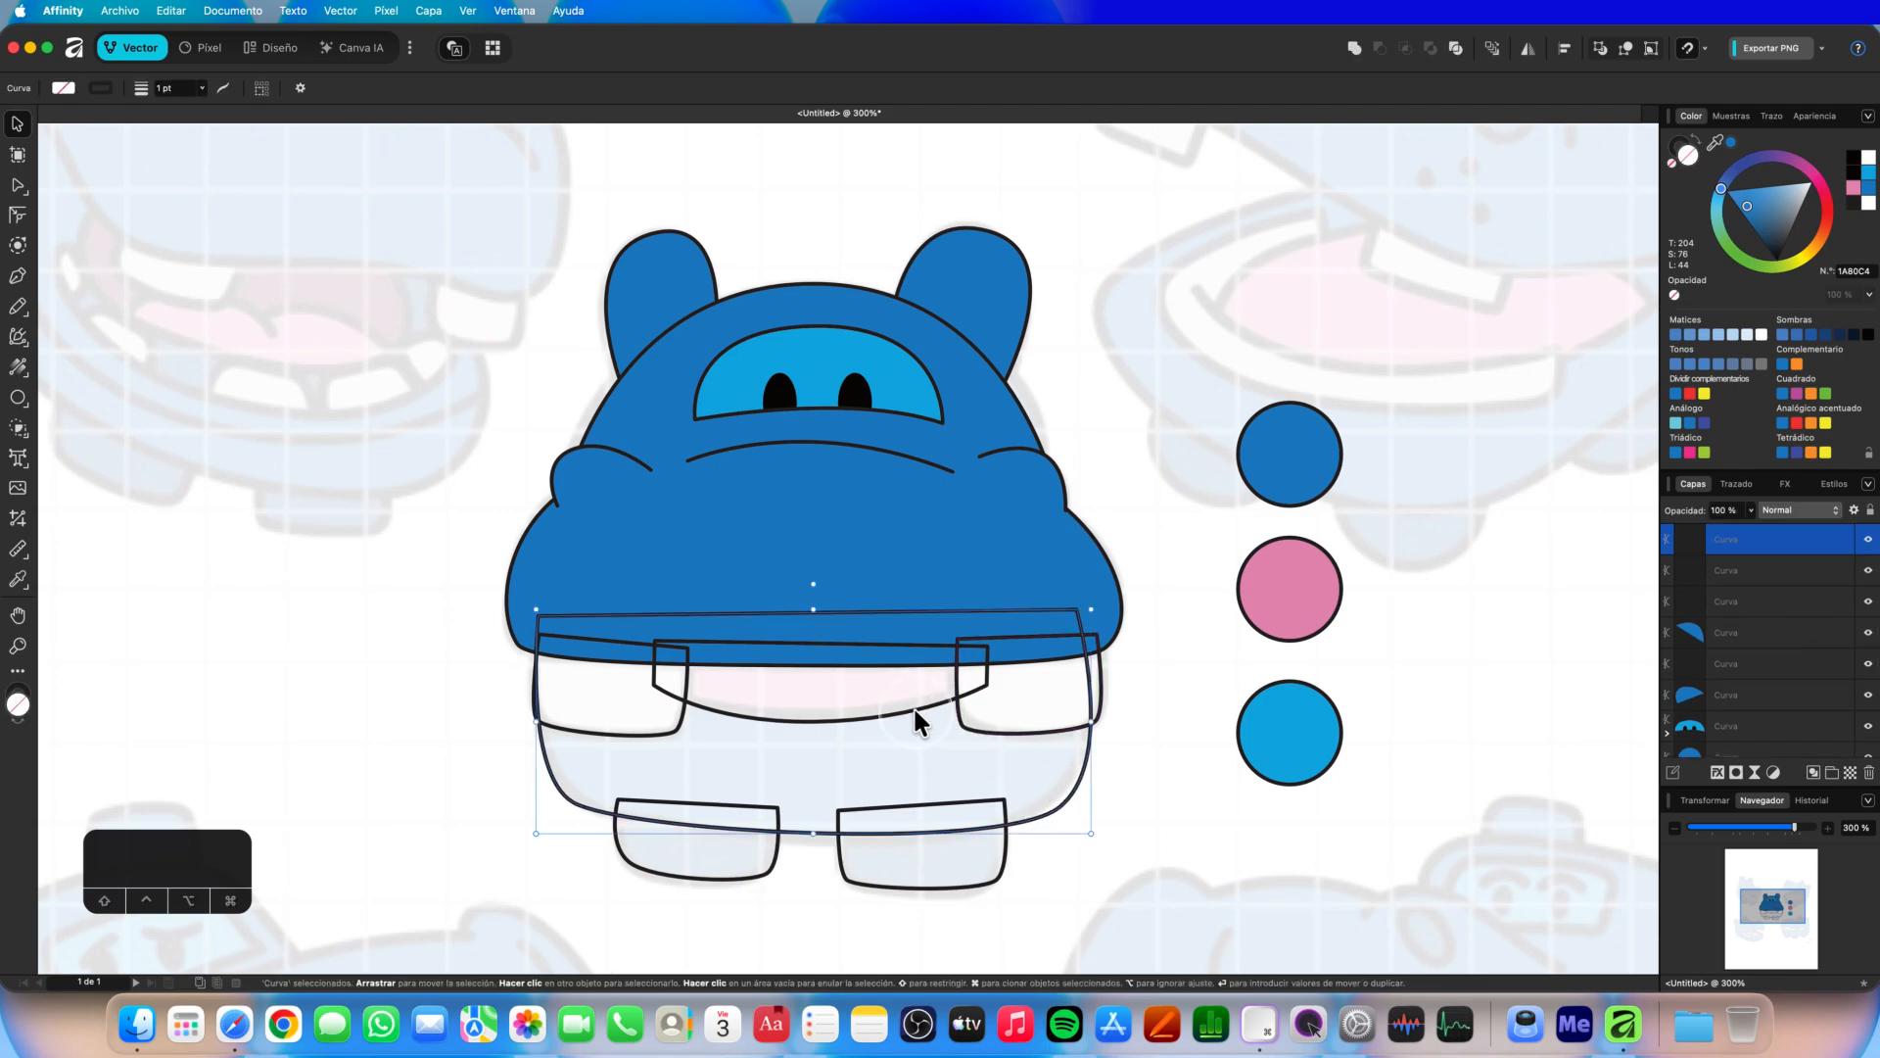
click(20, 579)
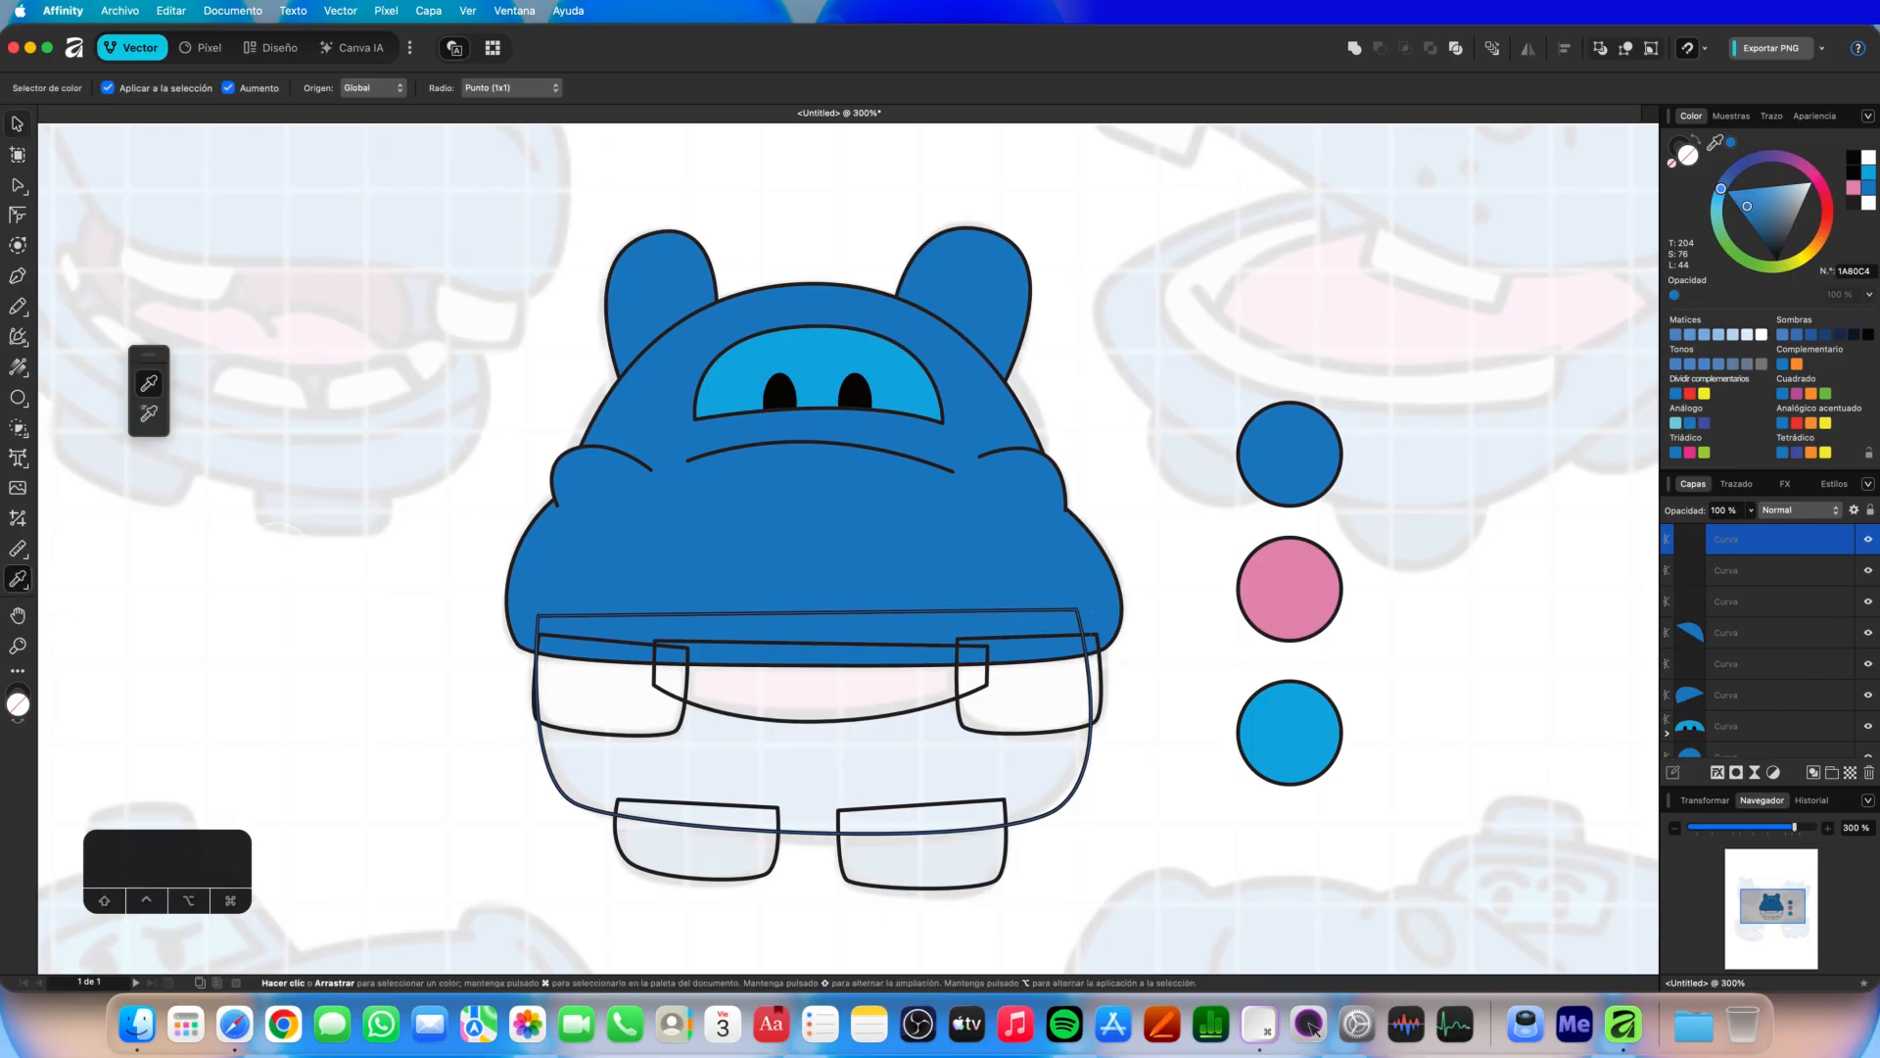
click(1290, 453)
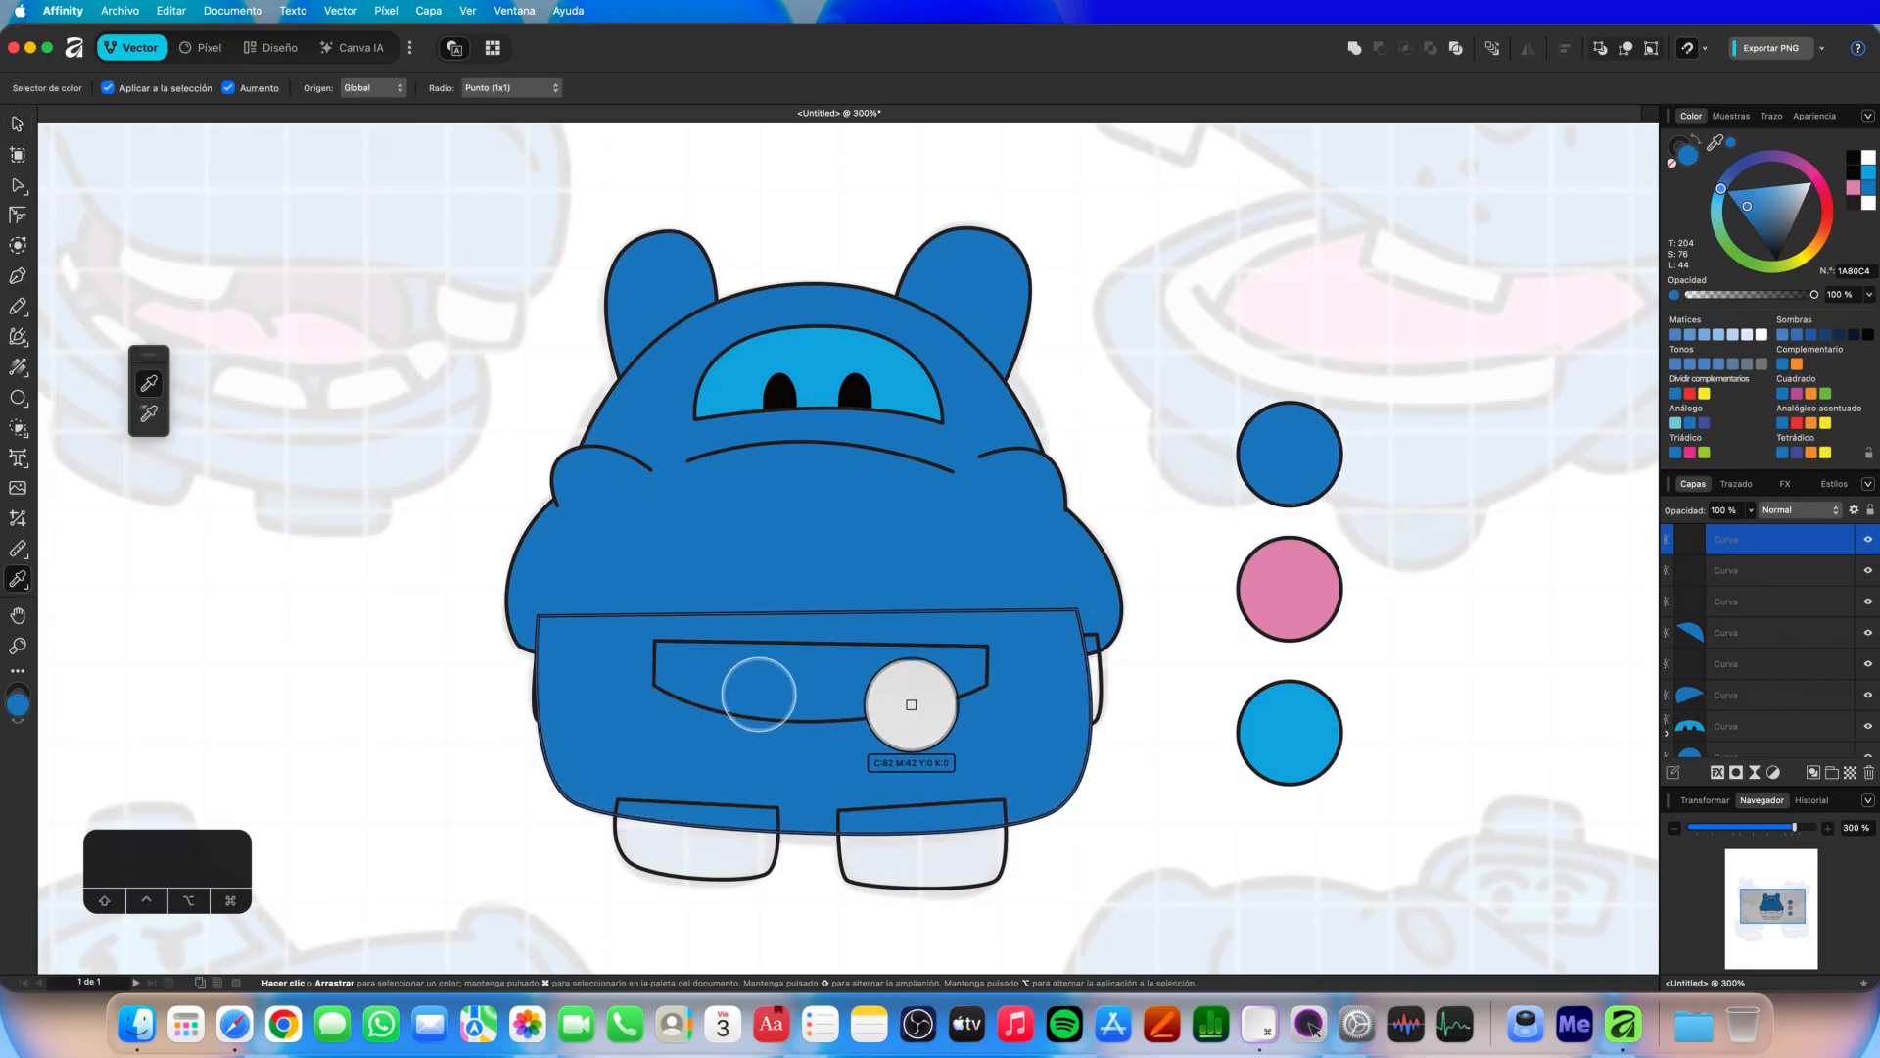
key(v)
Select both tooth curves and move them above the lower body shape in the layer order.
click(813, 686)
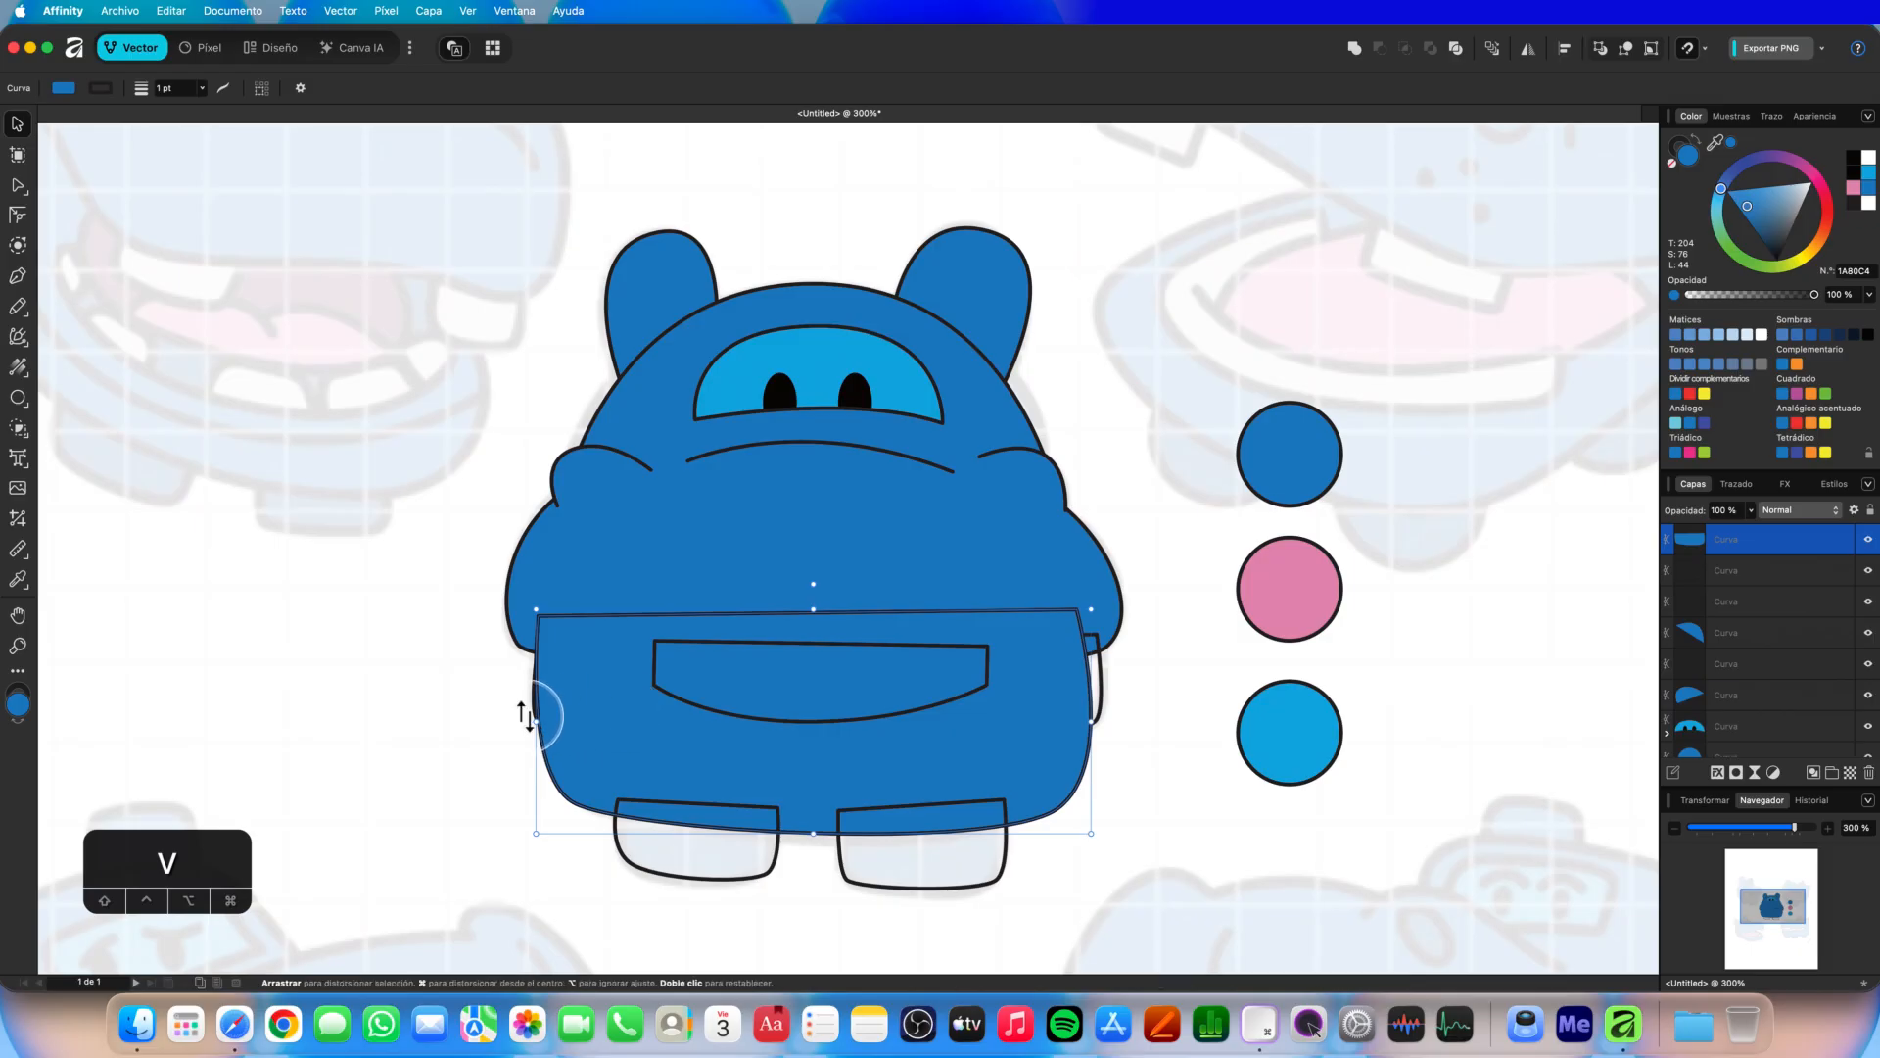
click(1720, 601)
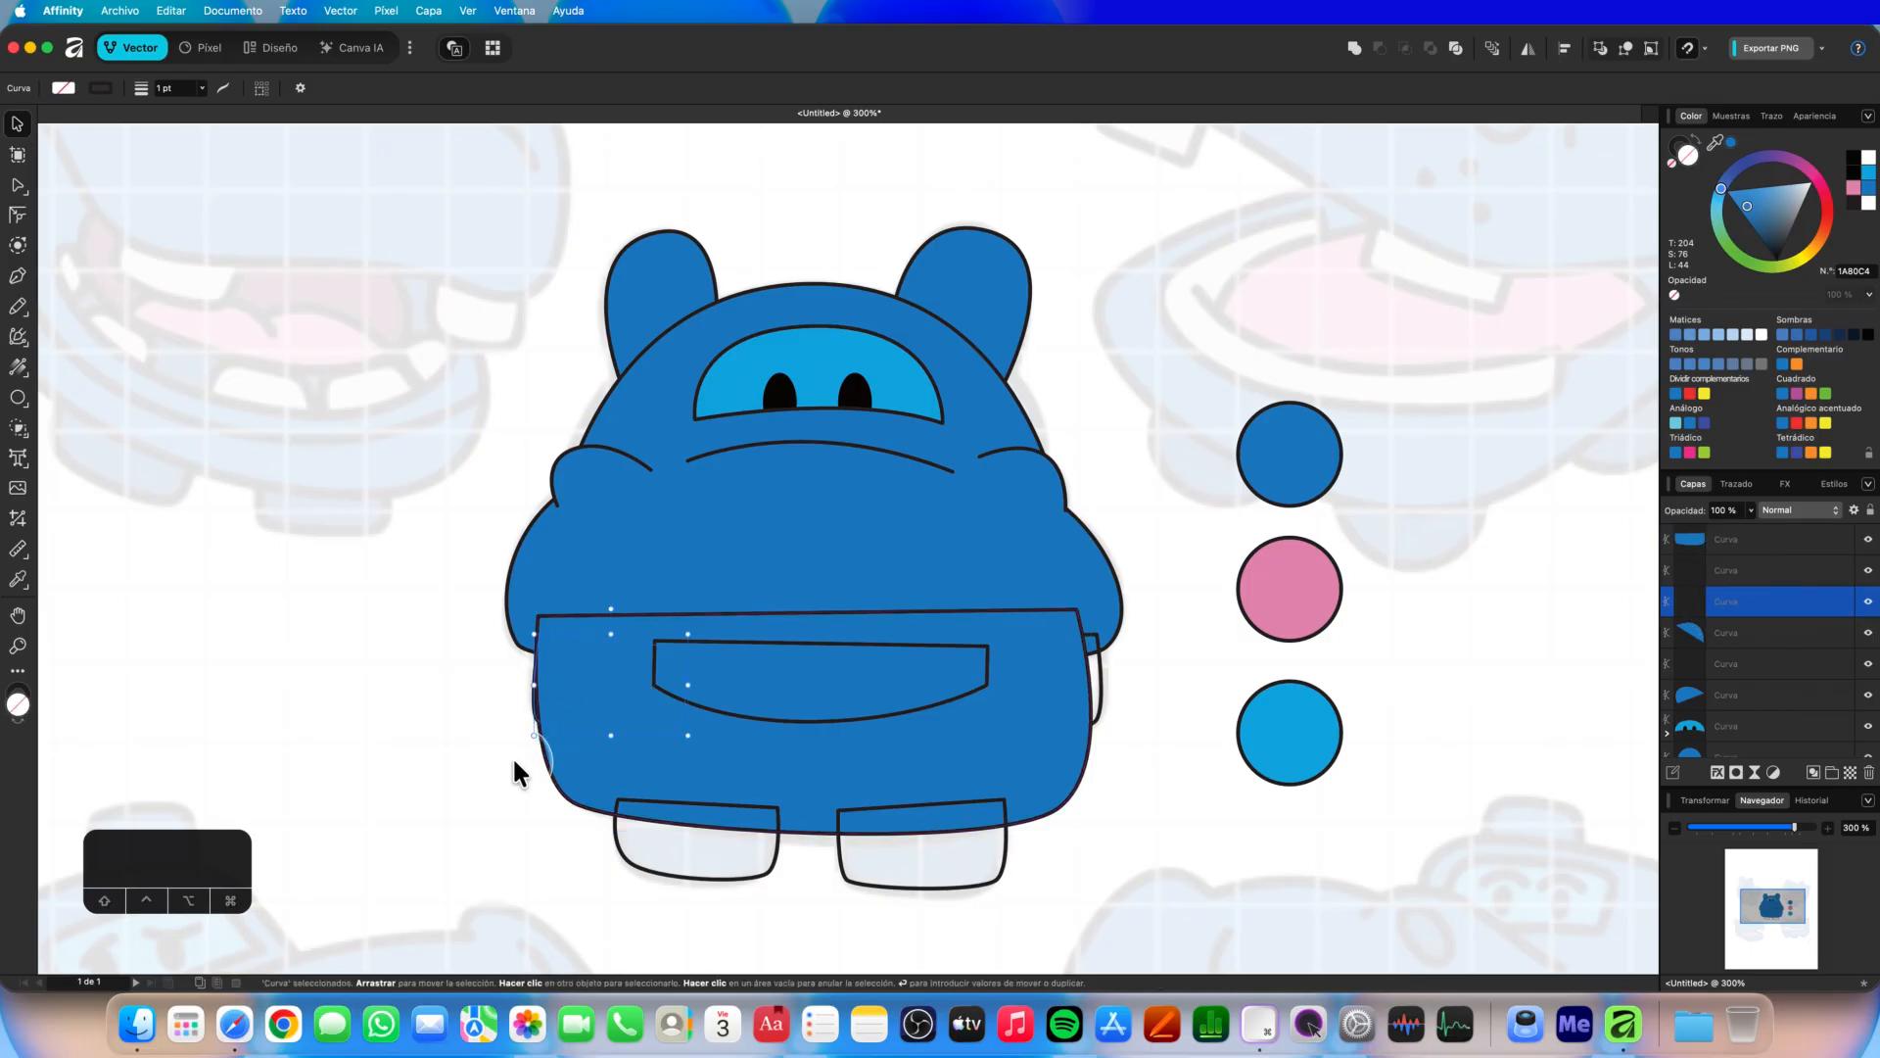
scroll(1741, 591, up, 1)
shift+click(1742, 589)
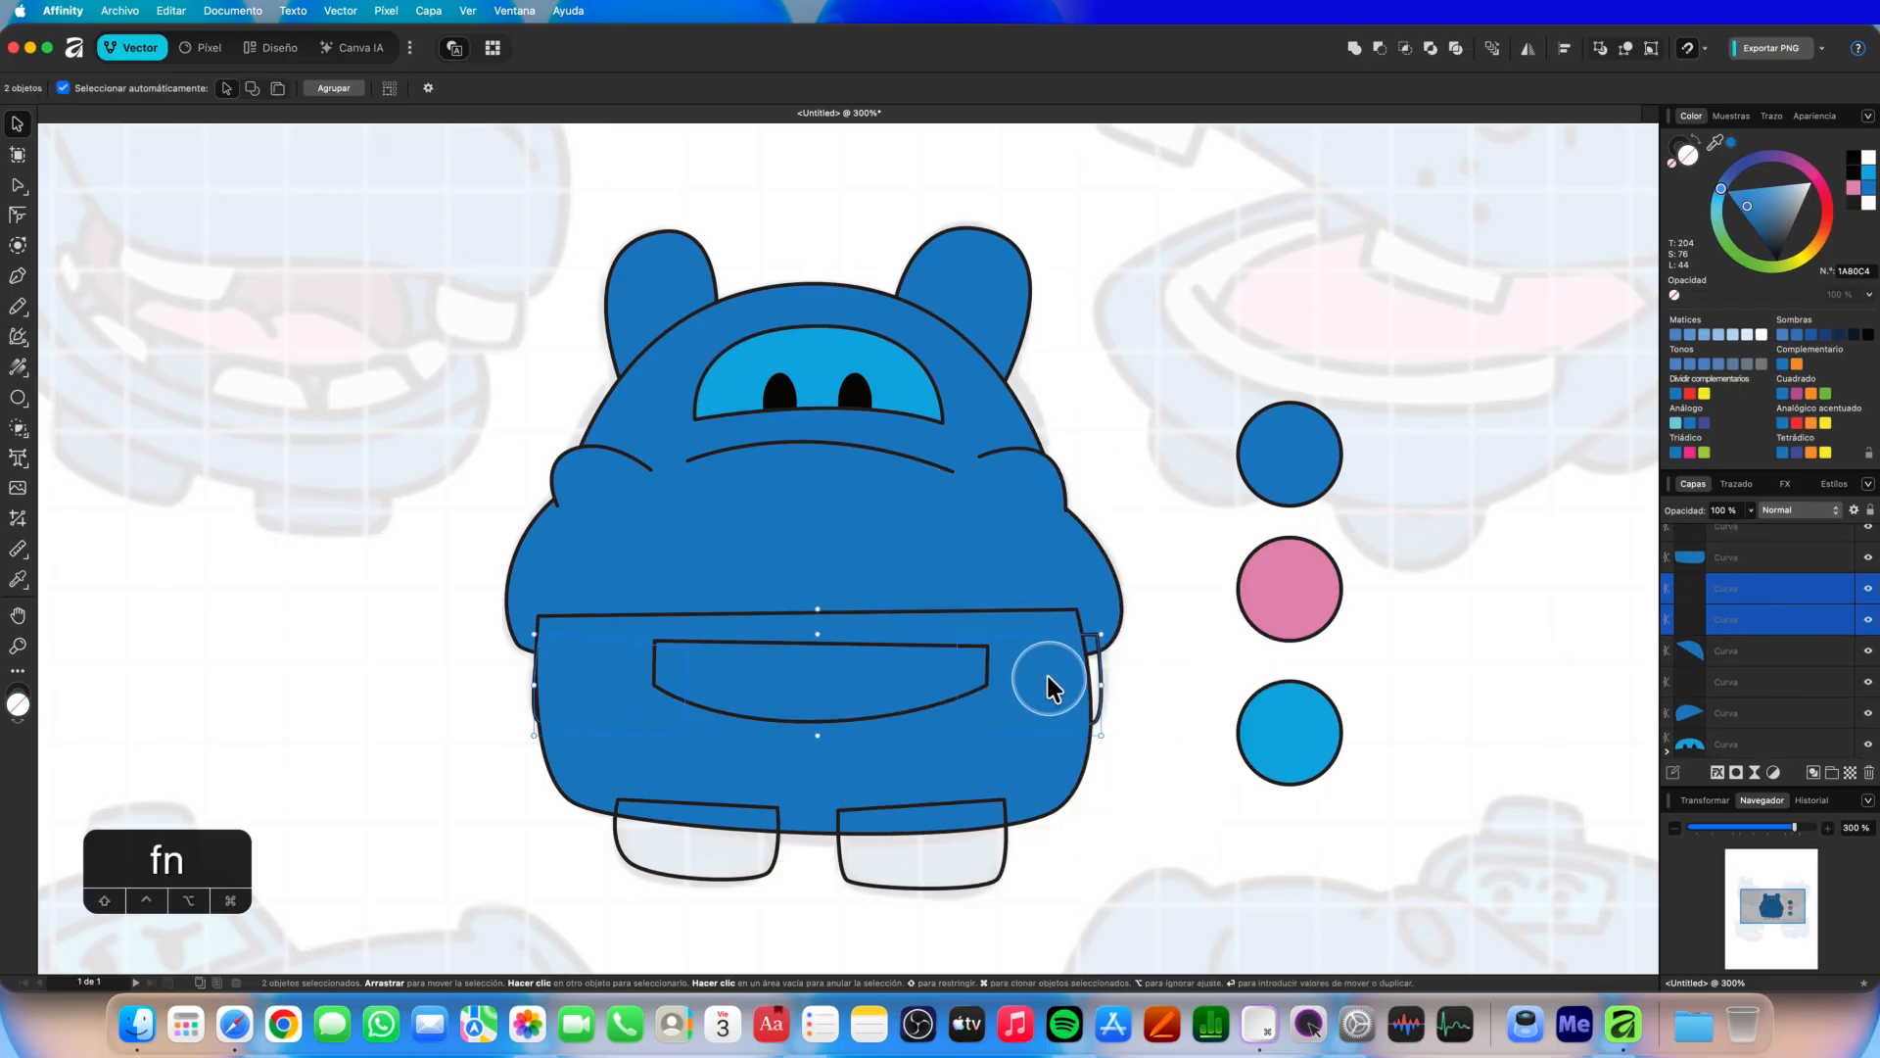
scroll(1778, 580, up, 2)
drag(1727, 629, 1729, 597)
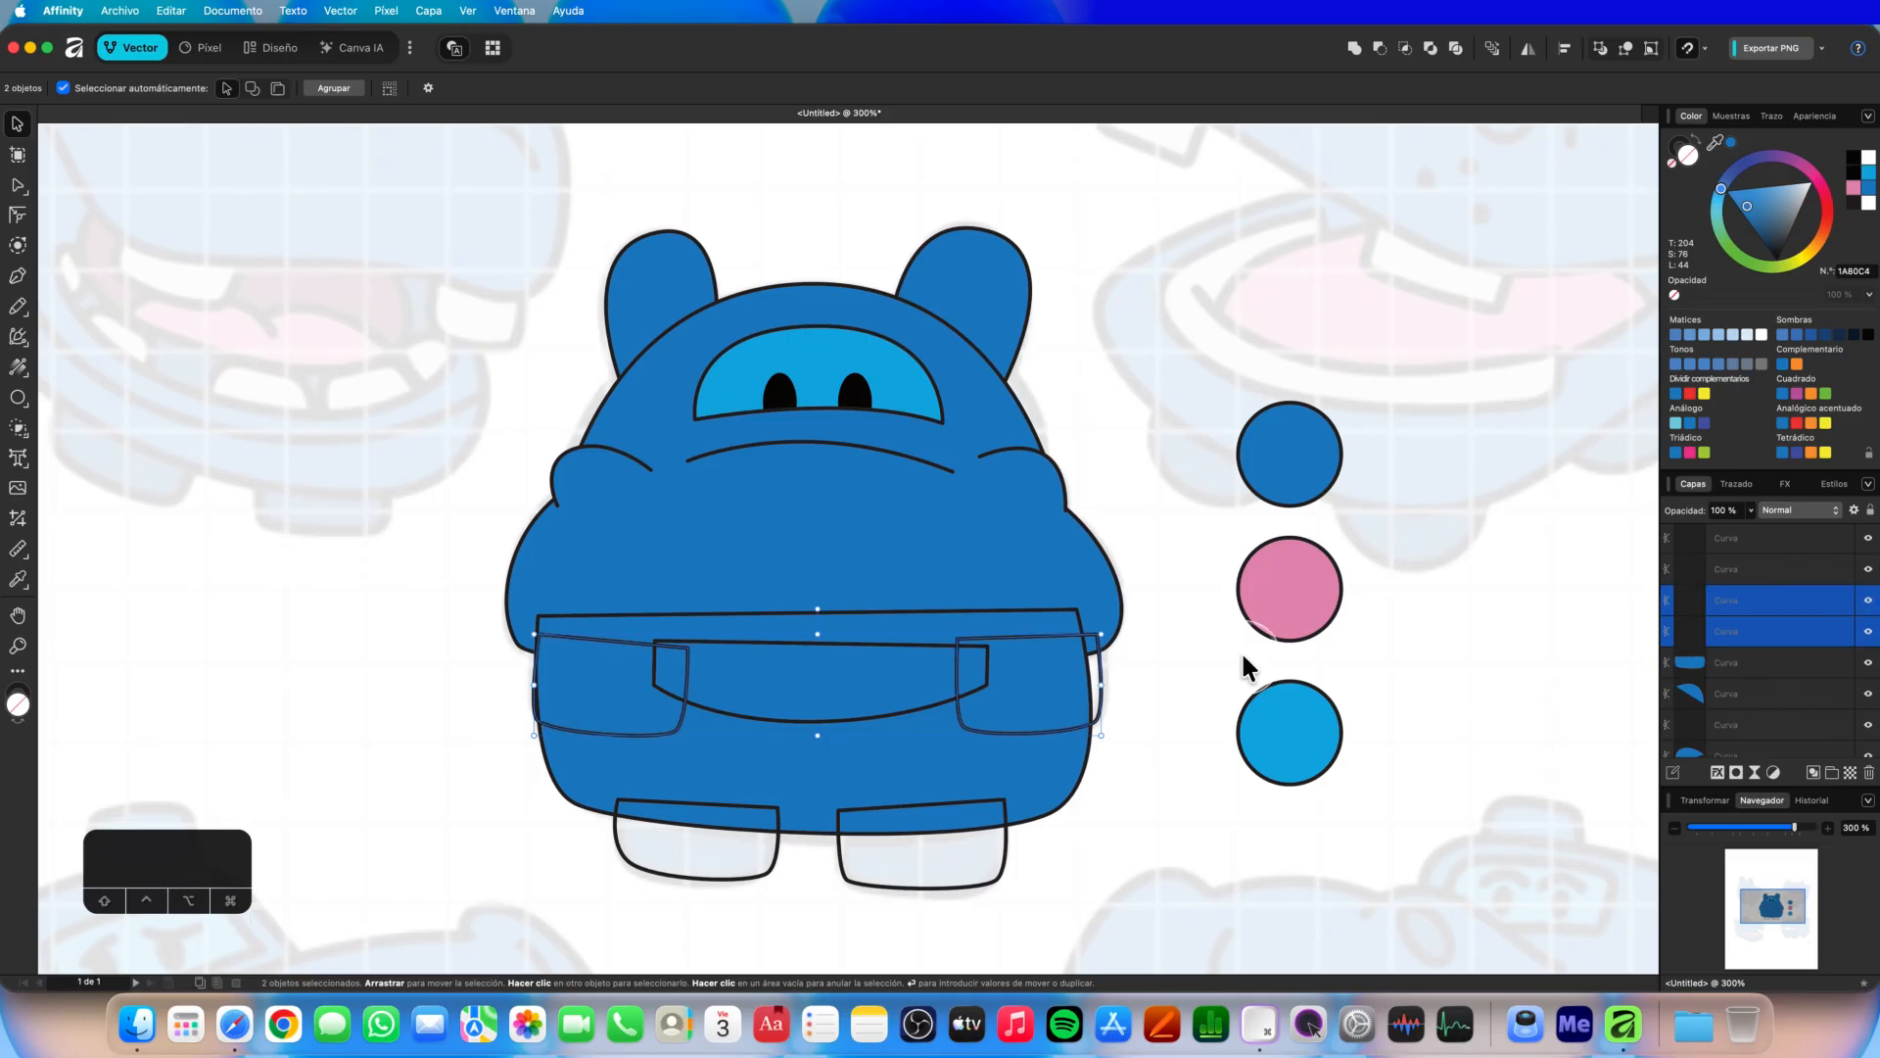
Fill the mouth shape between the teeth with the pink sampled from the second swatch circle.
click(902, 617)
click(897, 644)
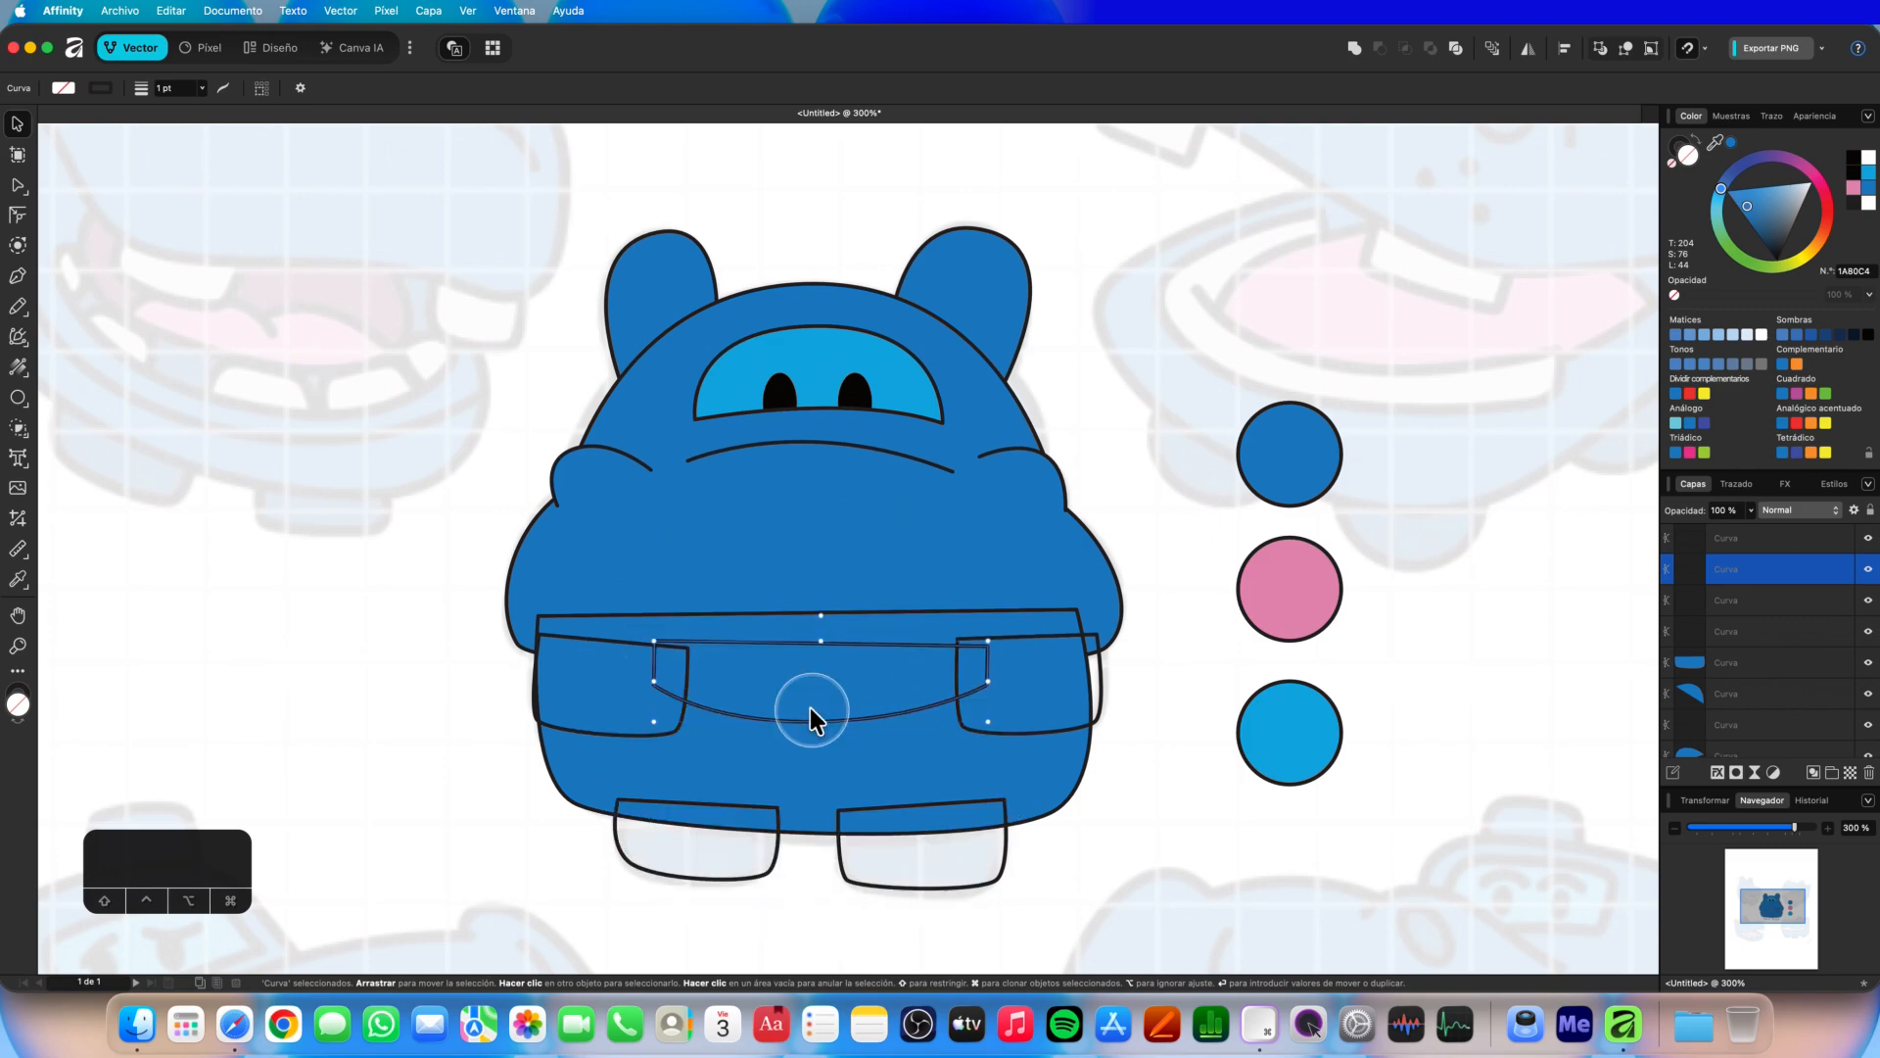
click(18, 578)
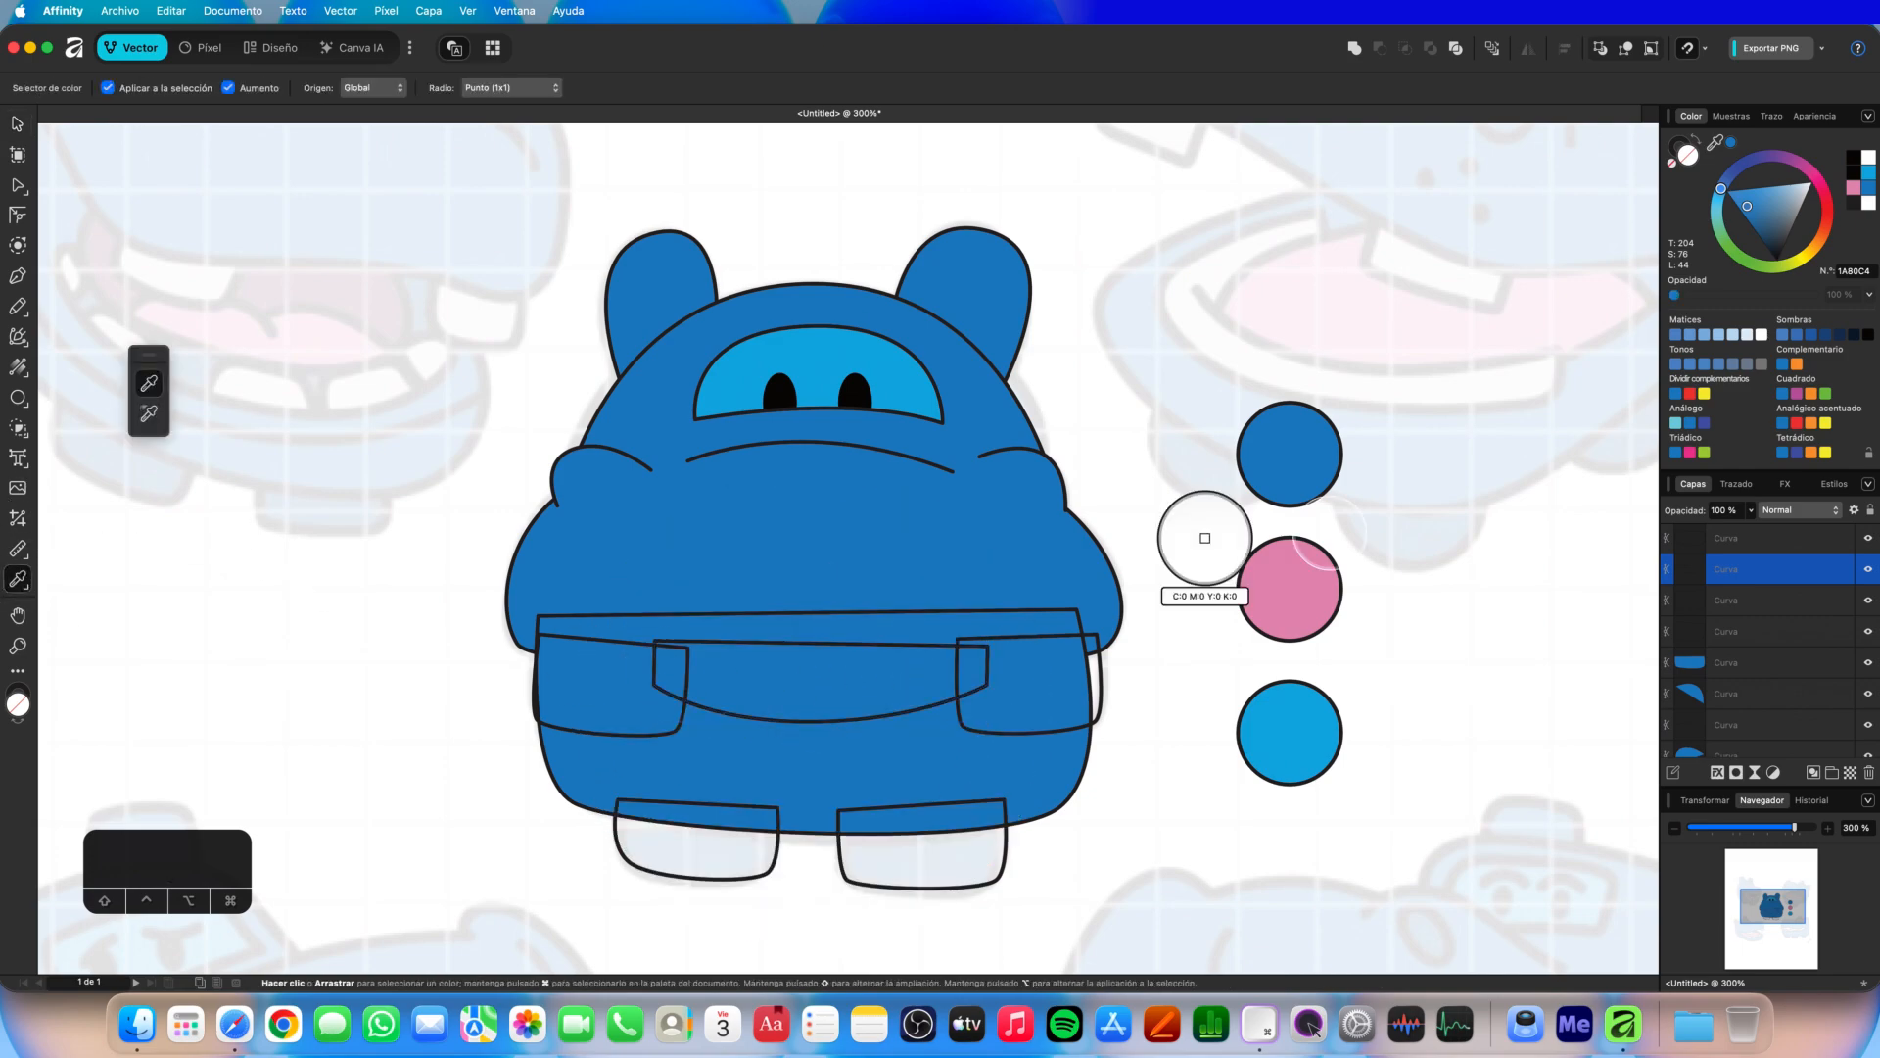
drag(1195, 533, 1293, 578)
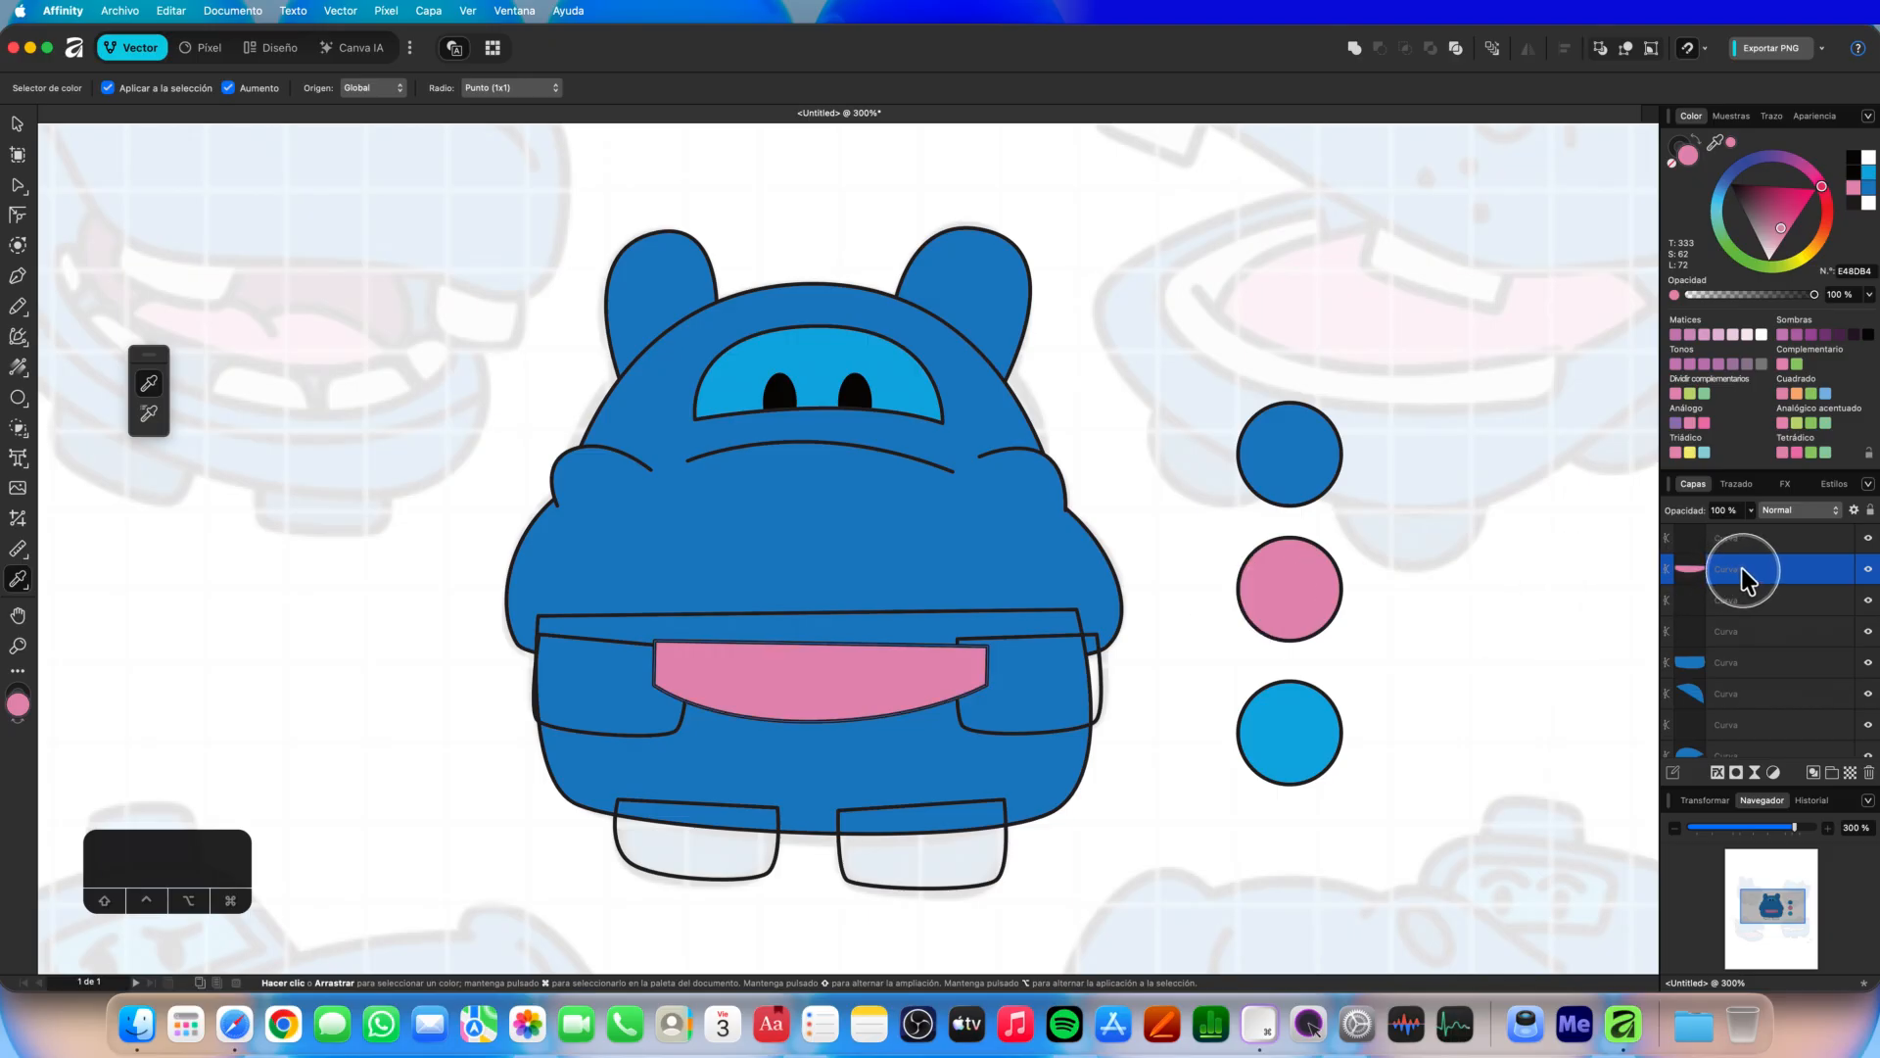
key(v)
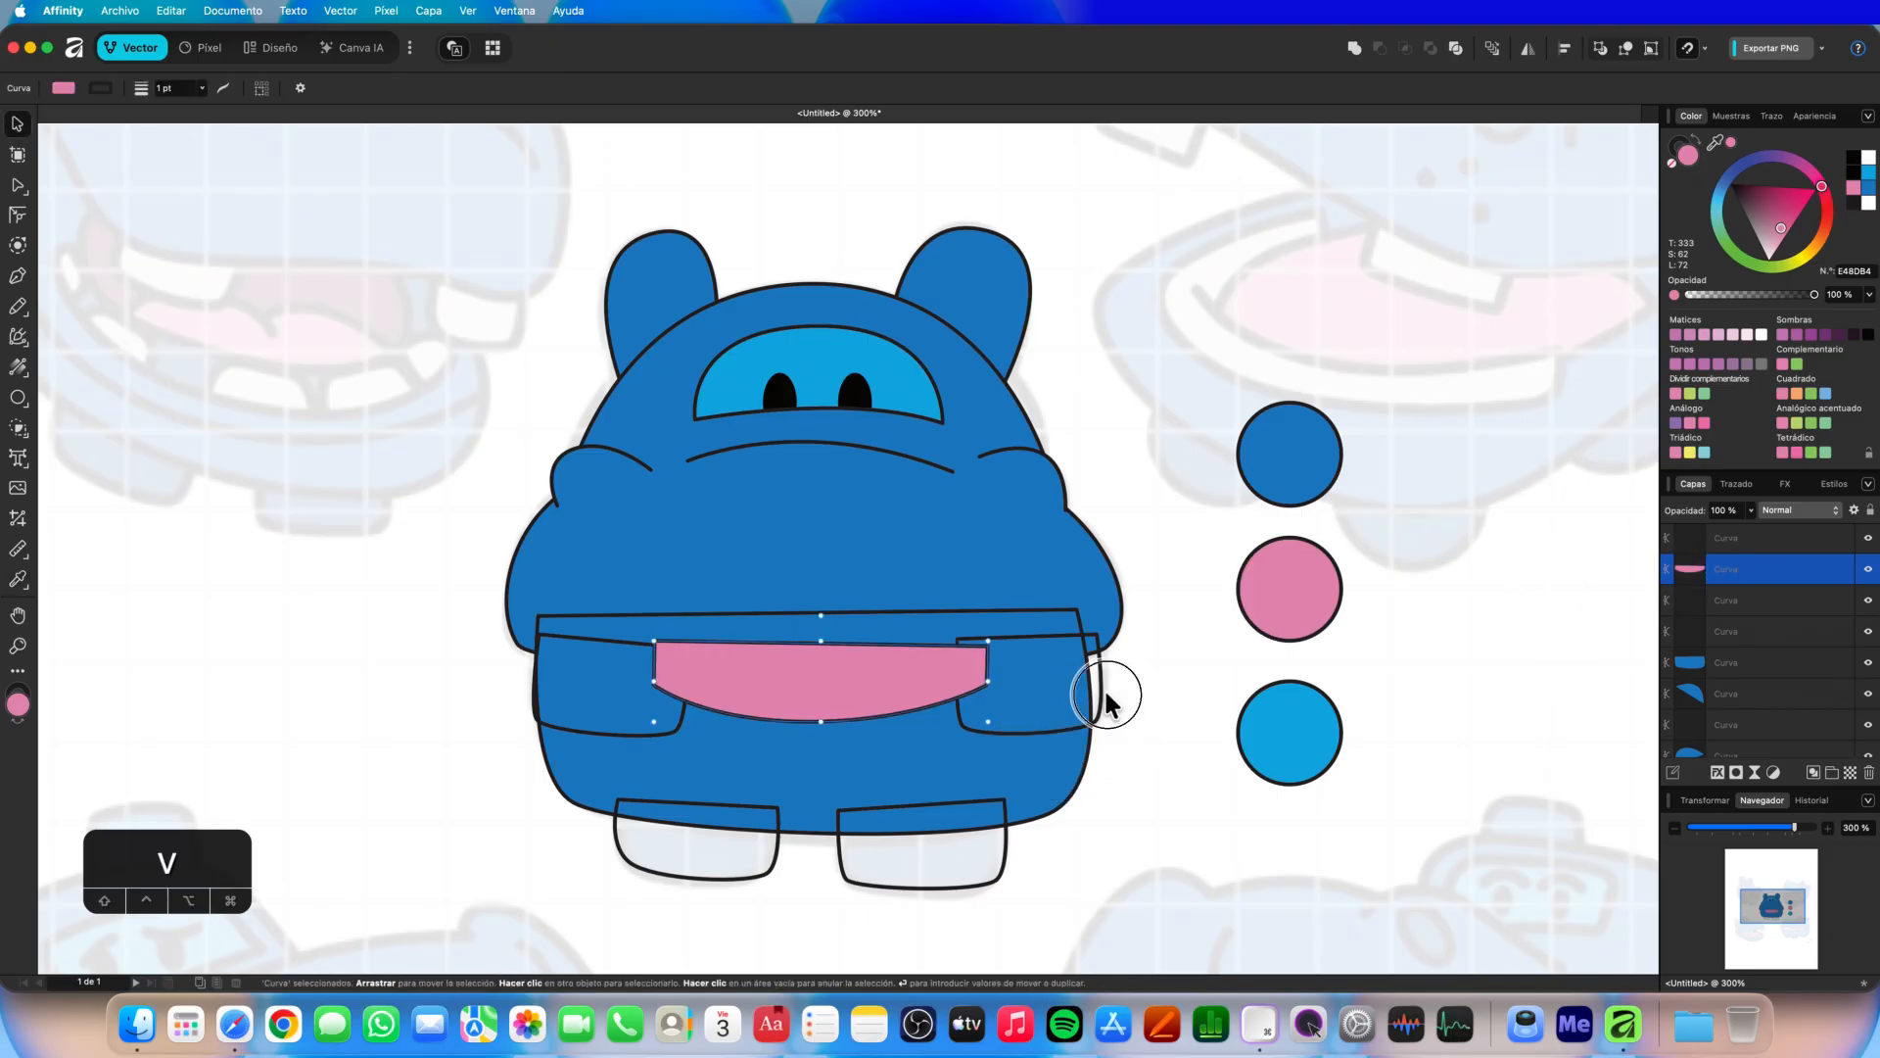
Select both tooth curves and fill them with white (FFFFFF).
click(1103, 689)
click(1100, 691)
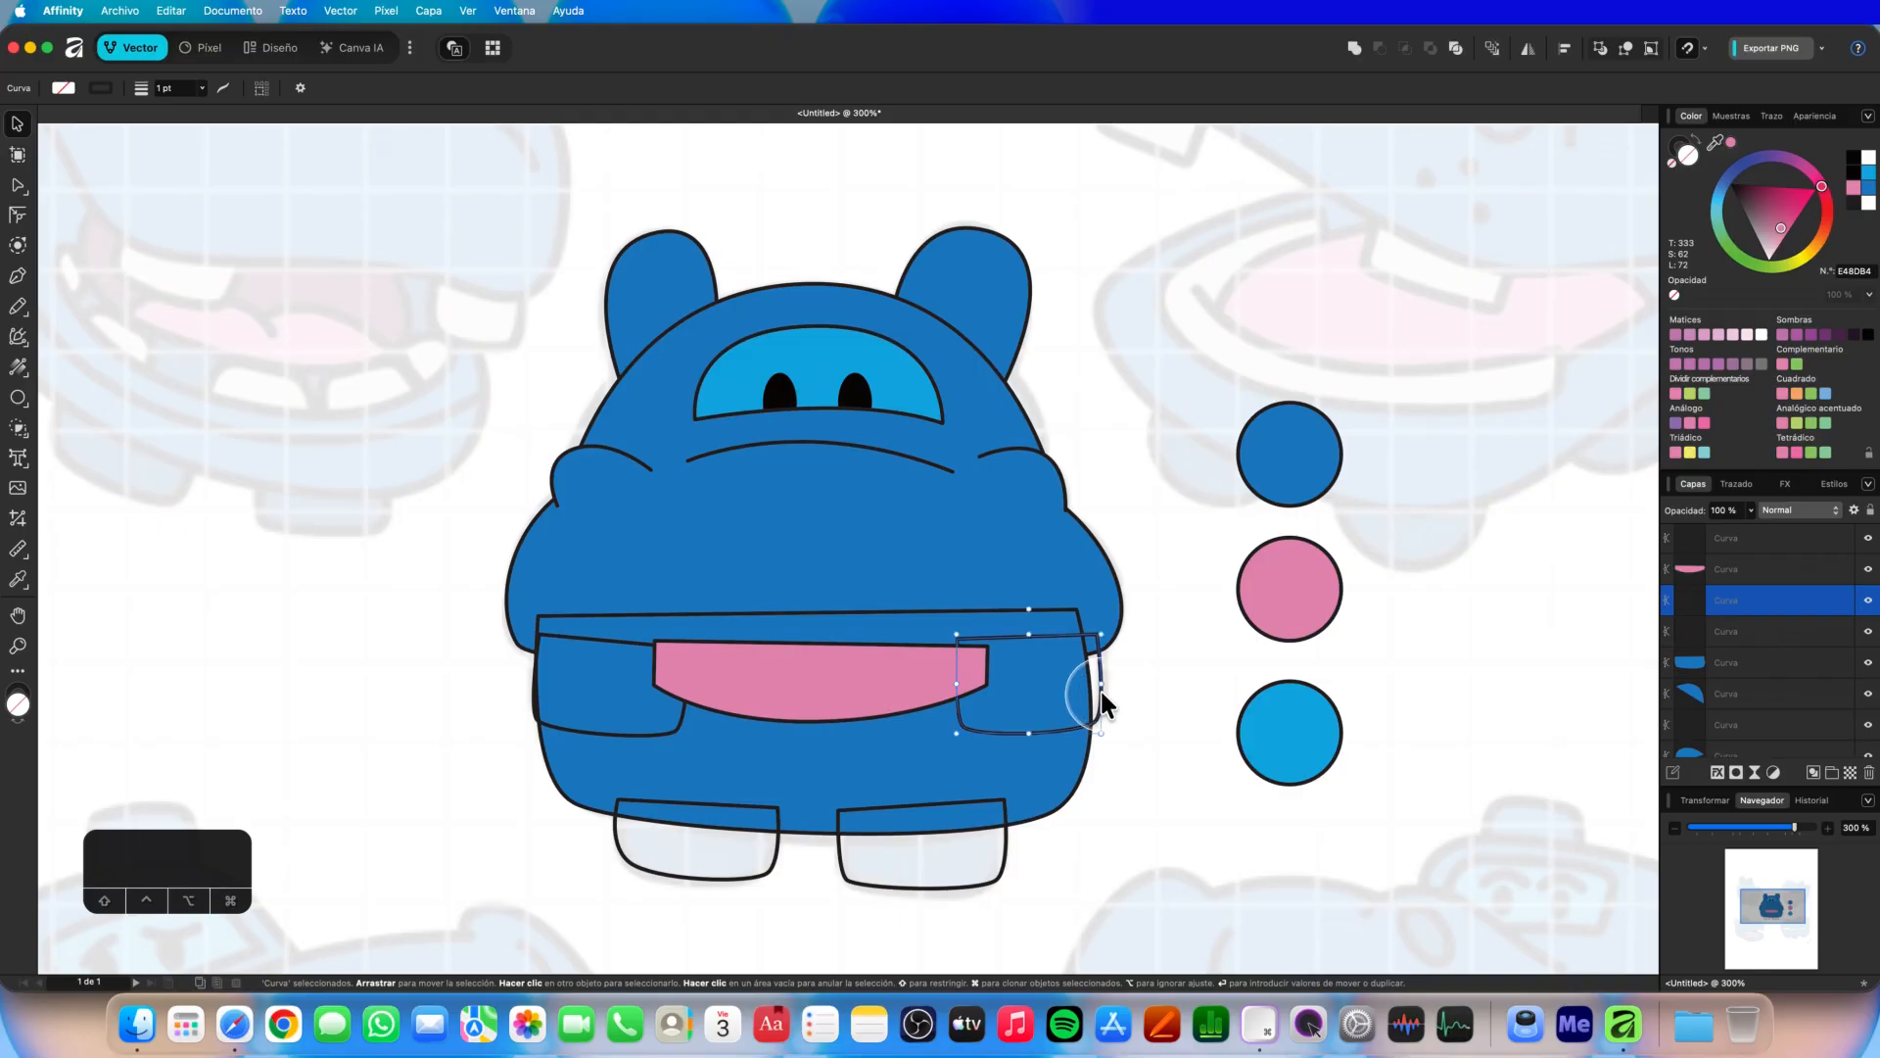
shift+click(637, 732)
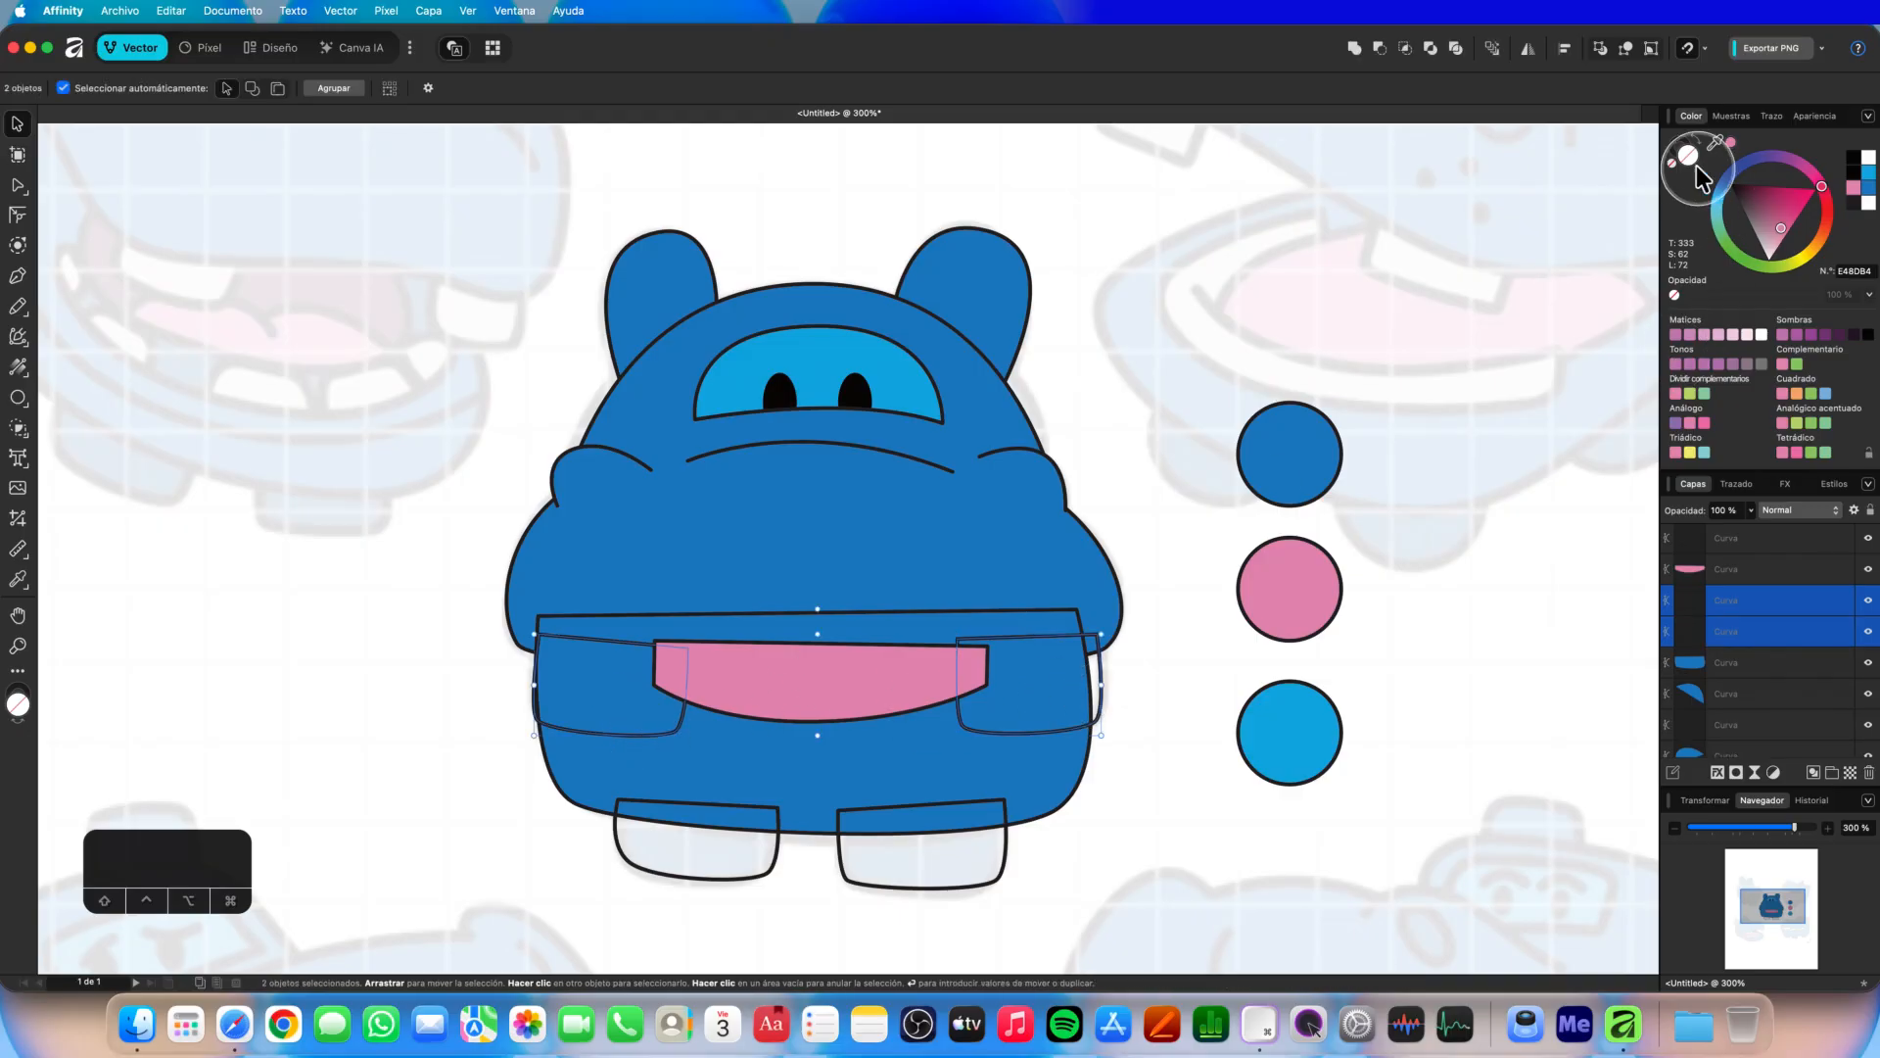
click(1689, 142)
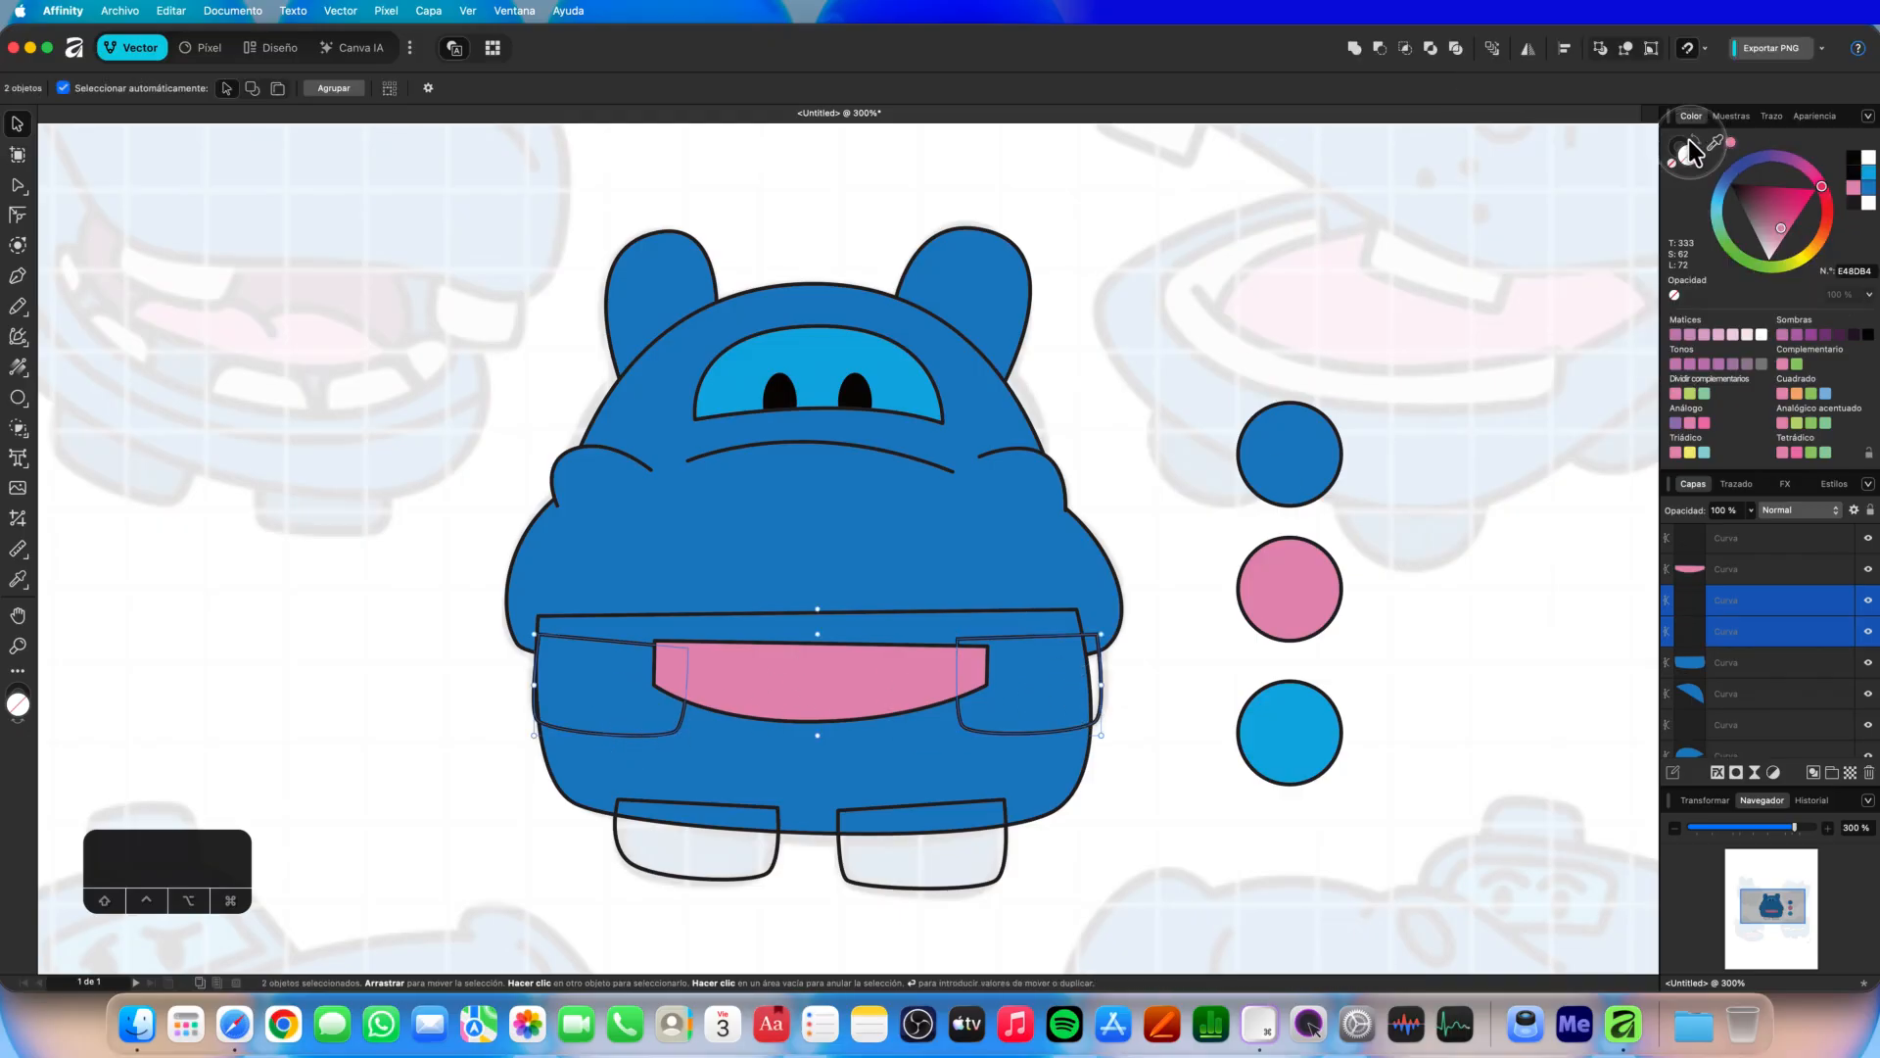
click(1868, 158)
Move the pink mouth shape below both teeth in the layer order, keeping it above the lower body.
click(961, 635)
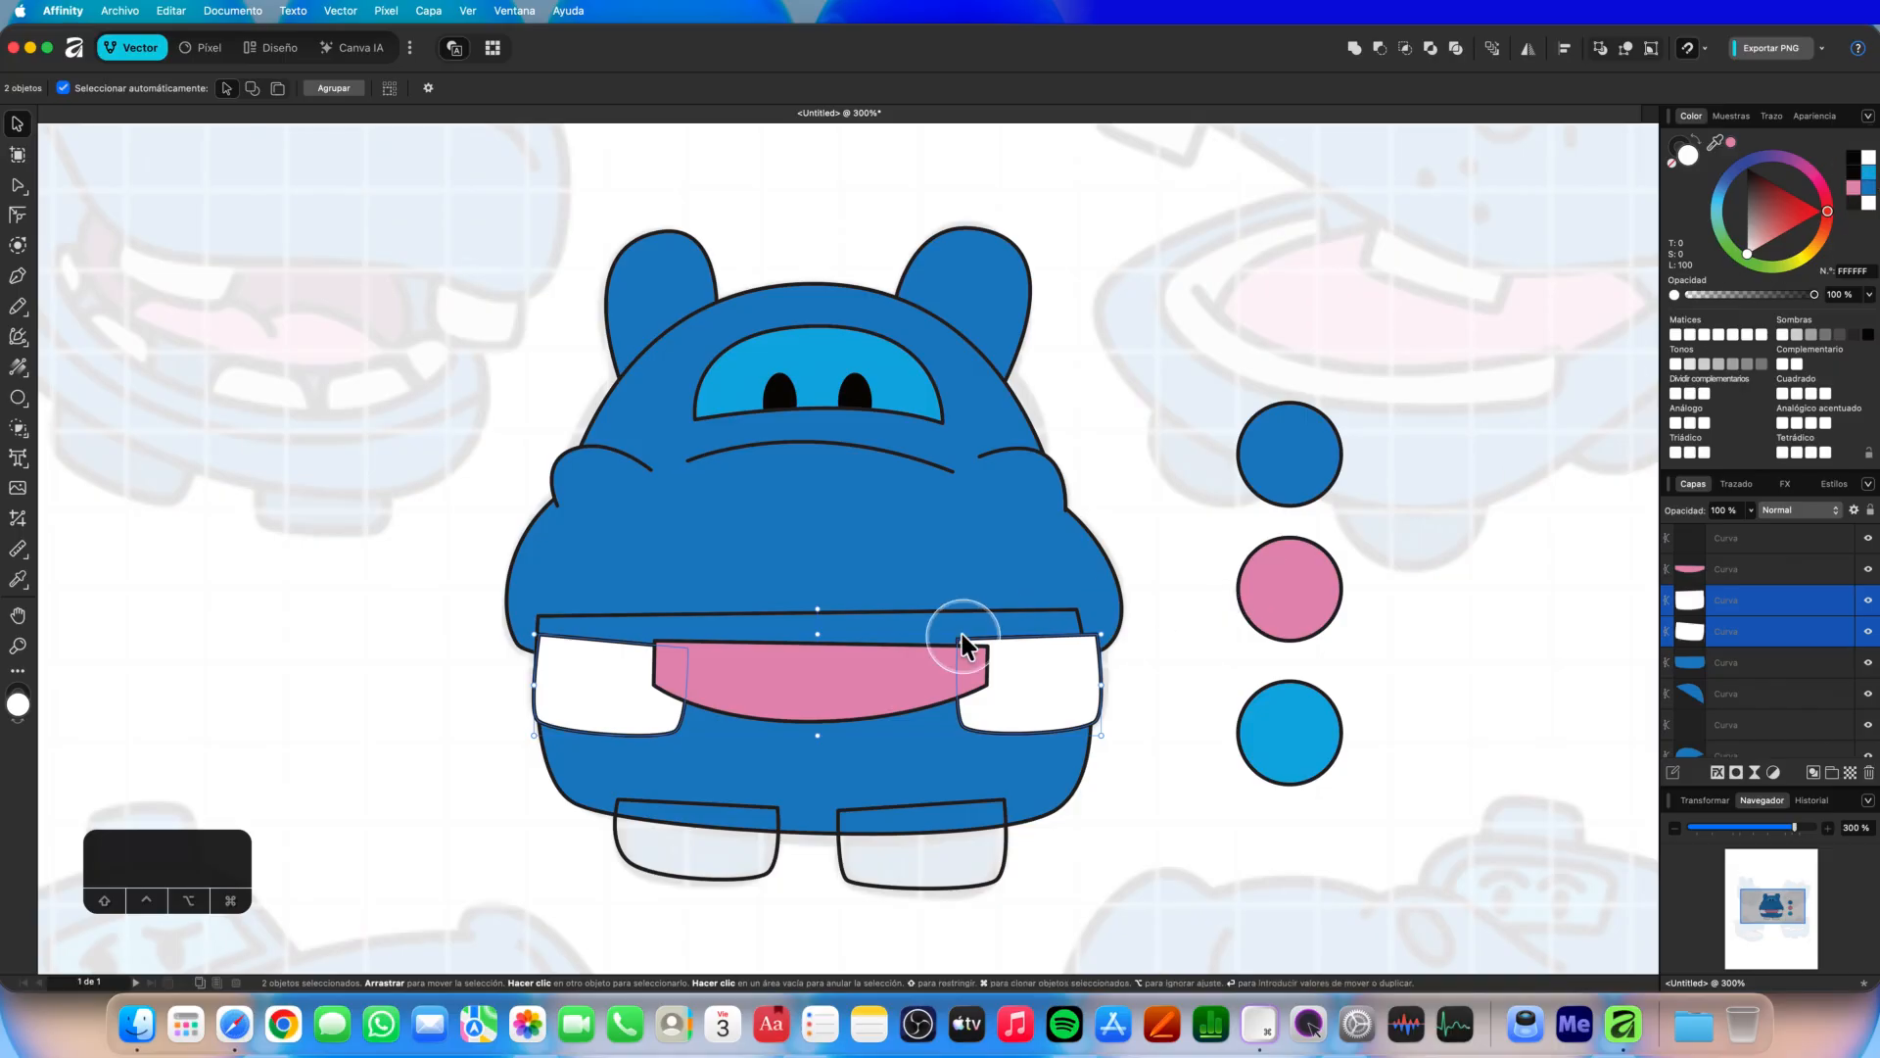
click(925, 667)
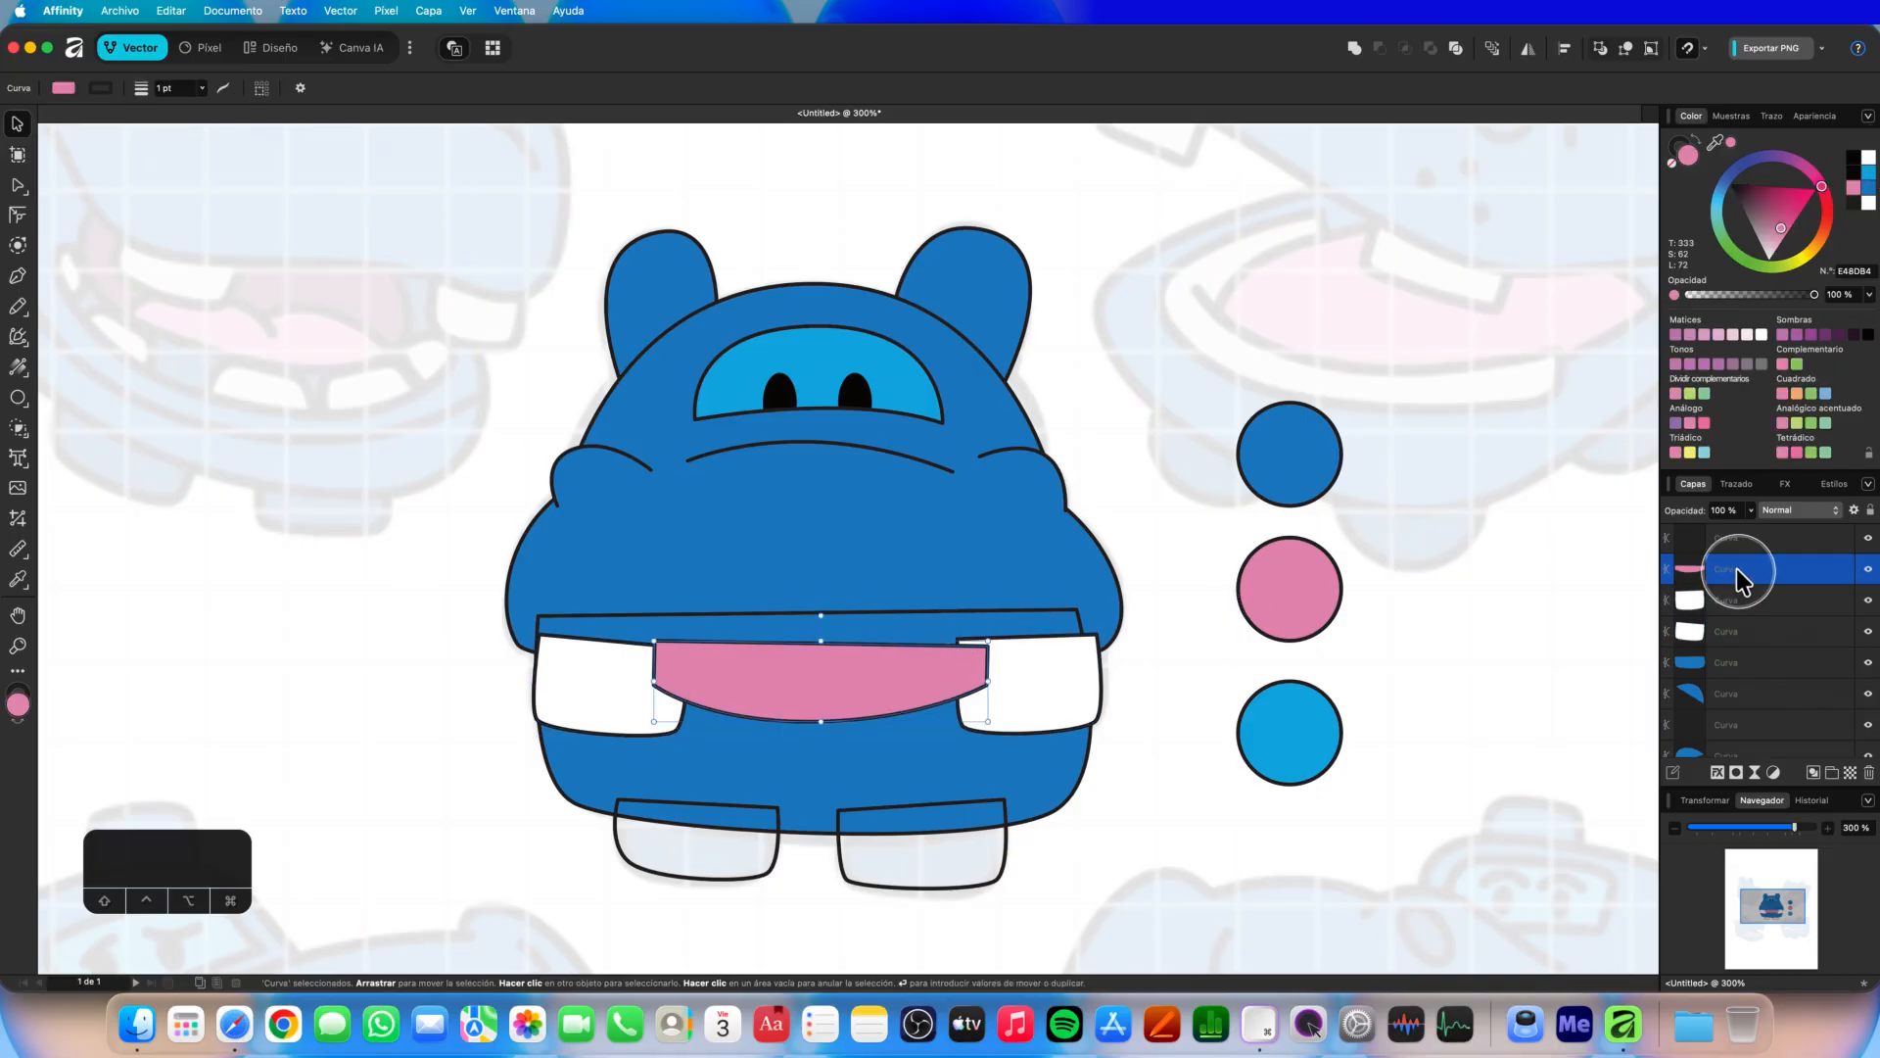
drag(1736, 568, 1741, 648)
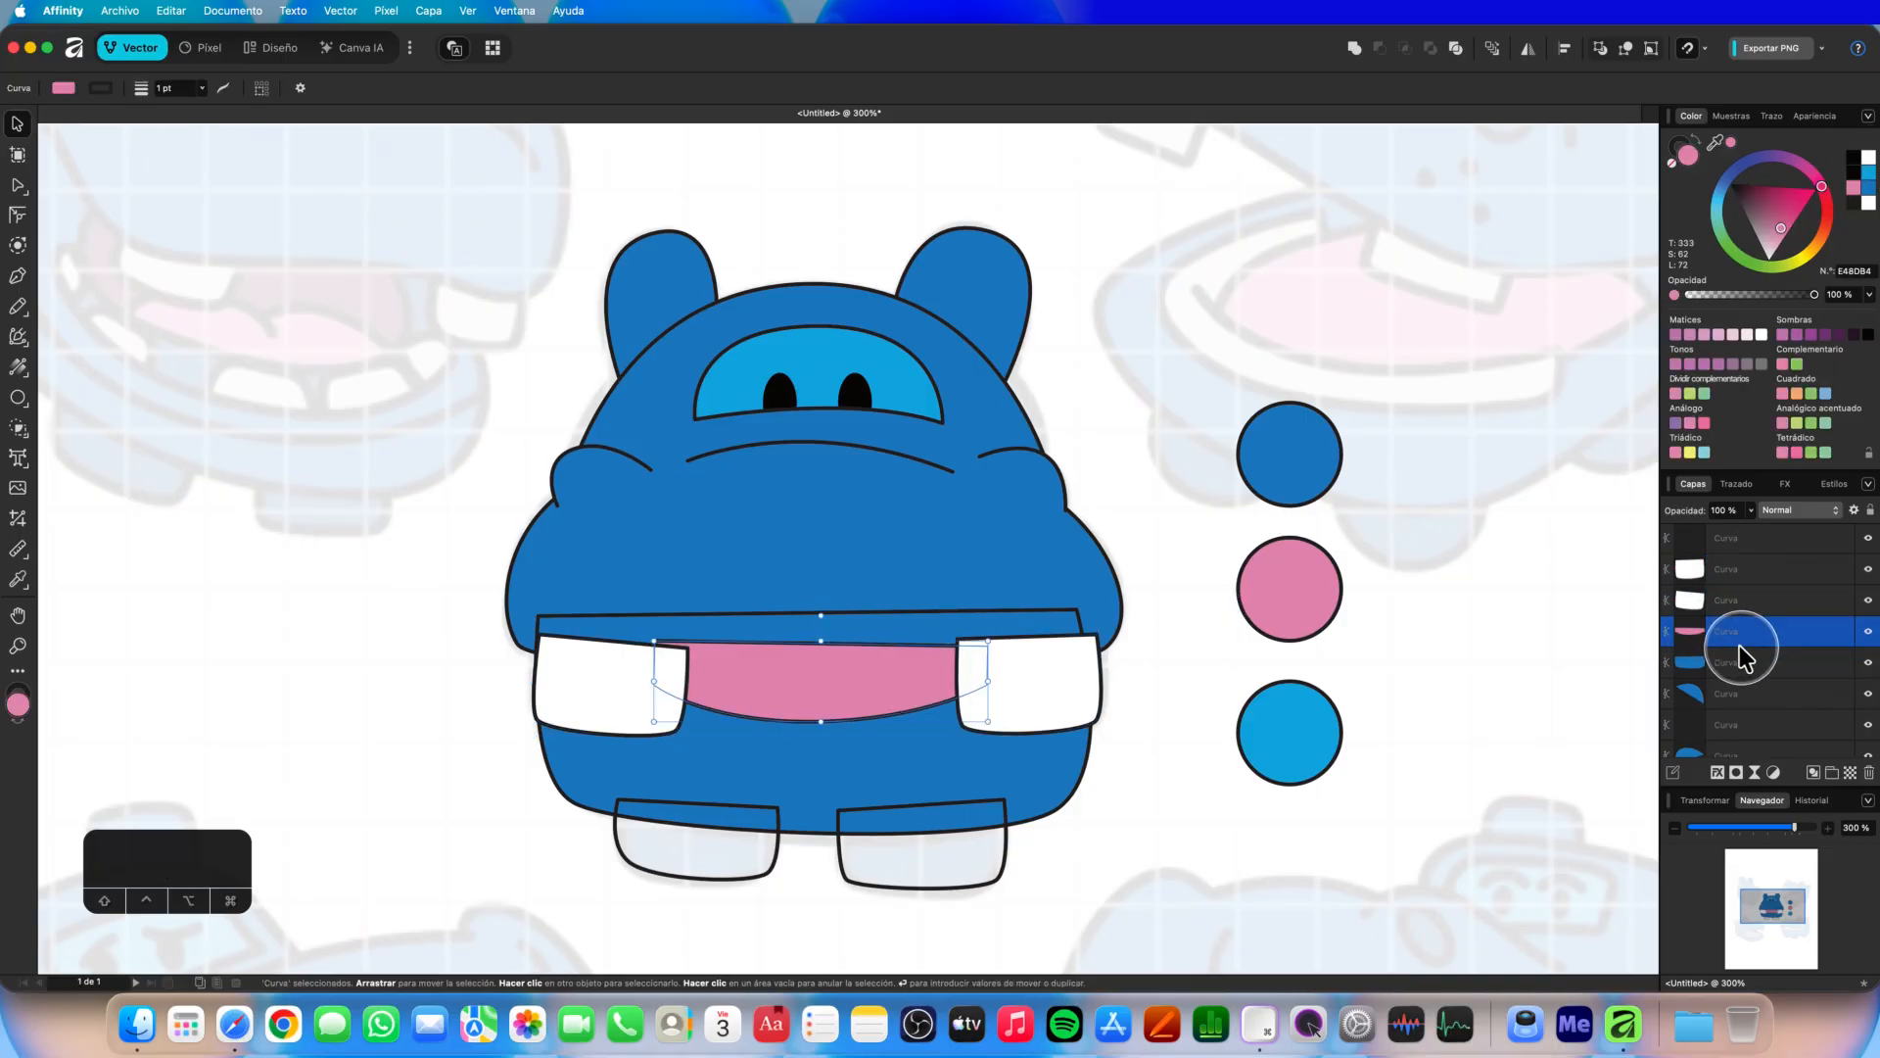
Fill both foot curves with the dark blue sampled from the first swatch circle and move them below the lower body in the layer order.
click(1009, 862)
click(983, 862)
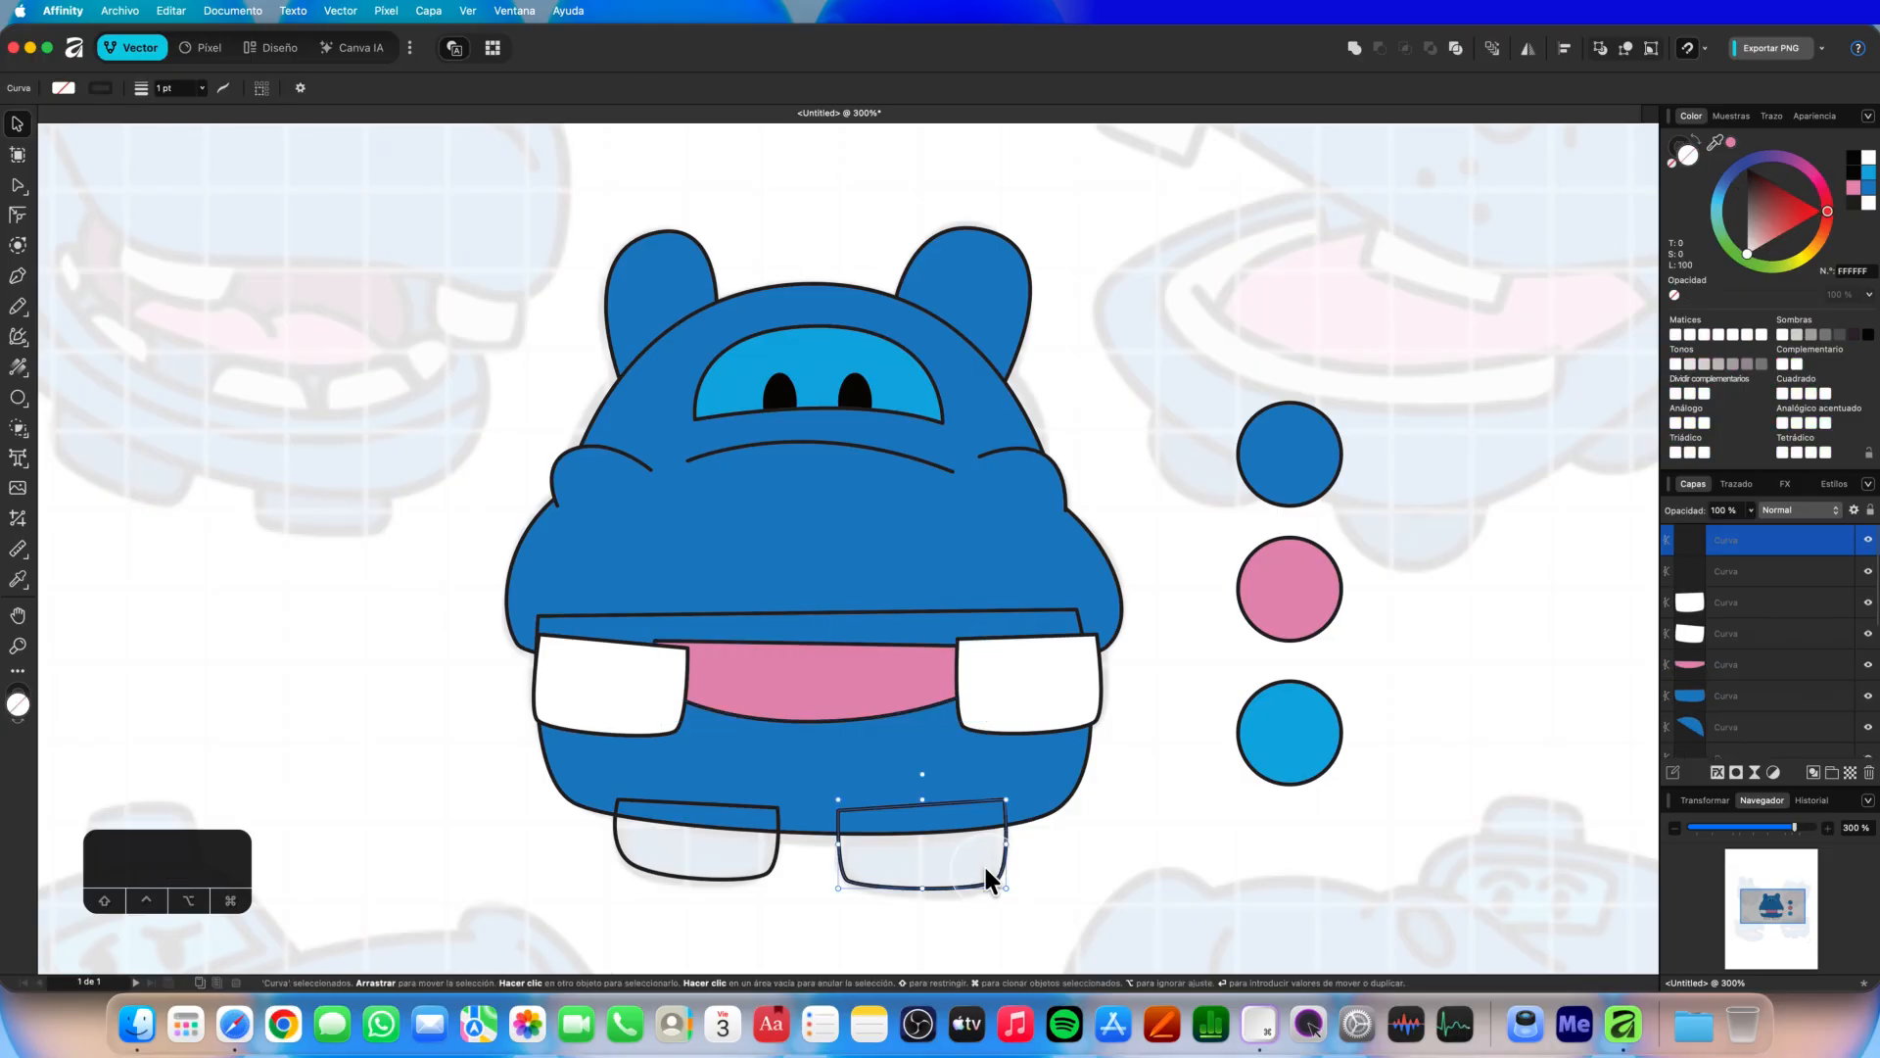
shift+click(766, 867)
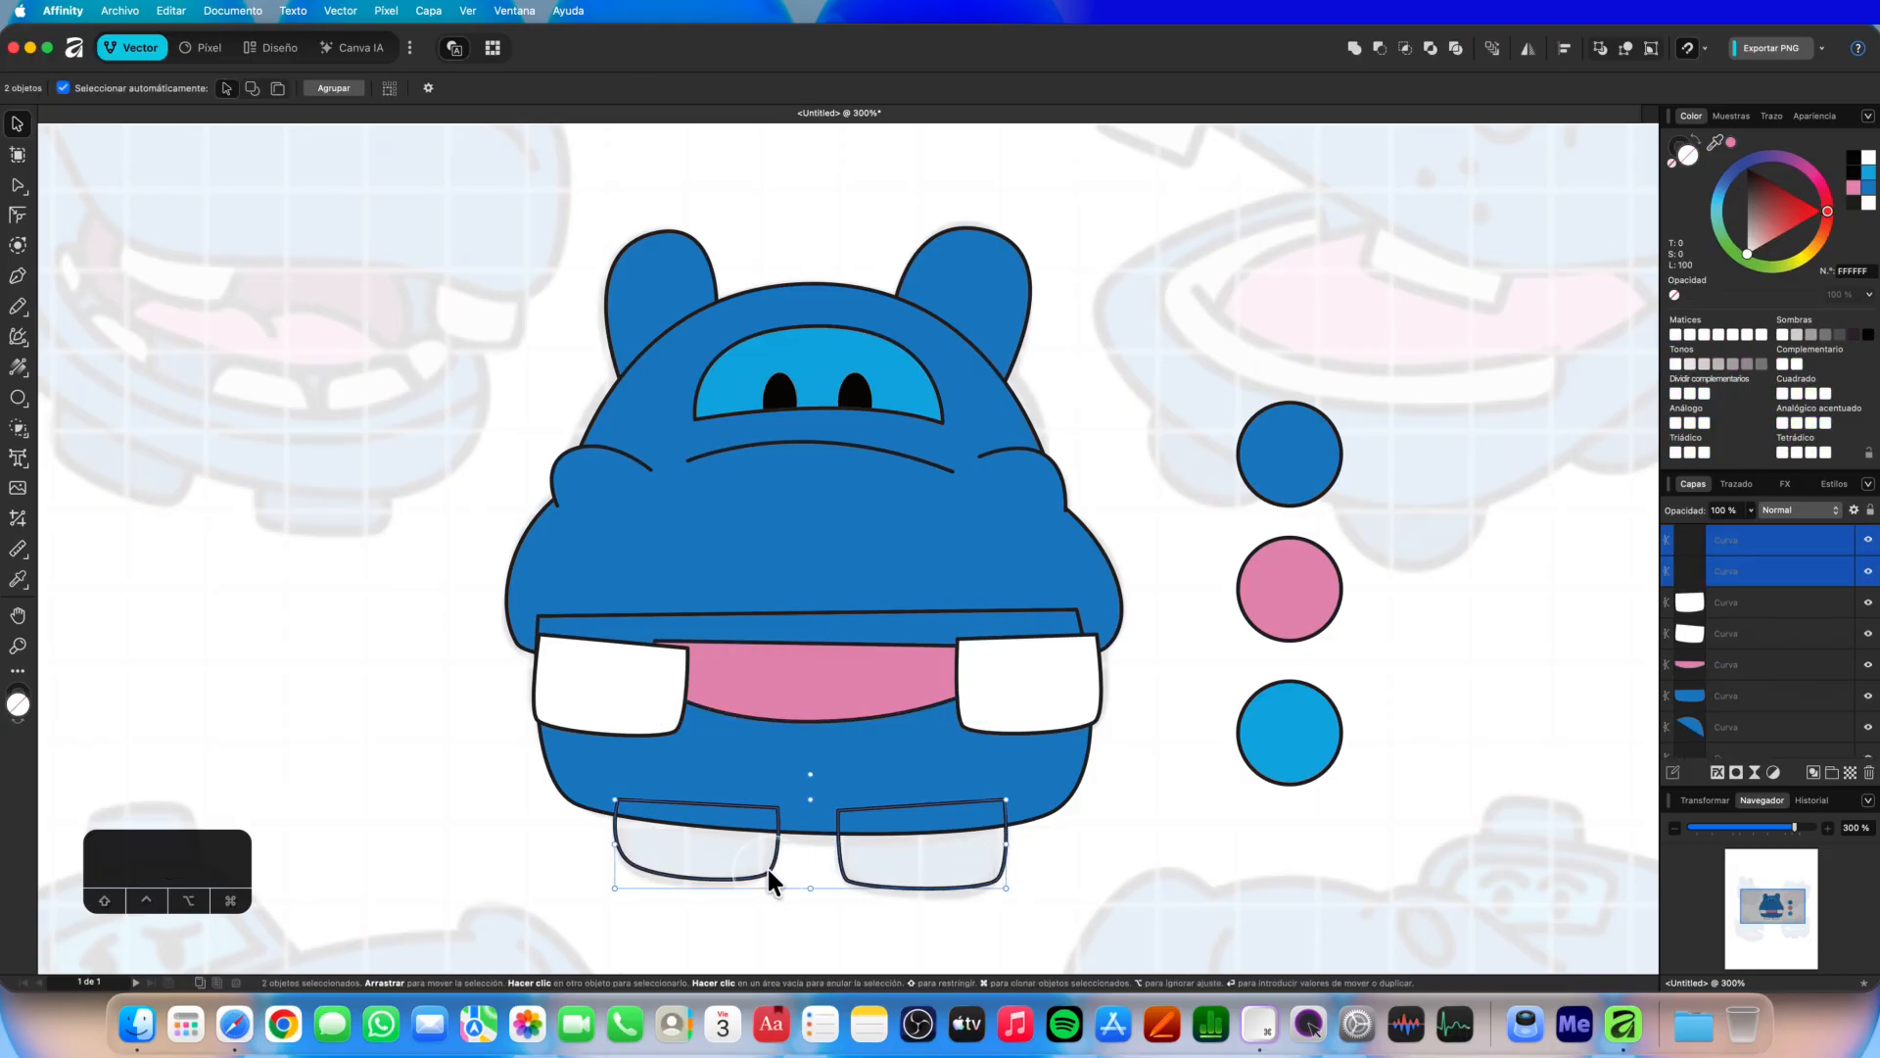
click(17, 579)
click(1290, 453)
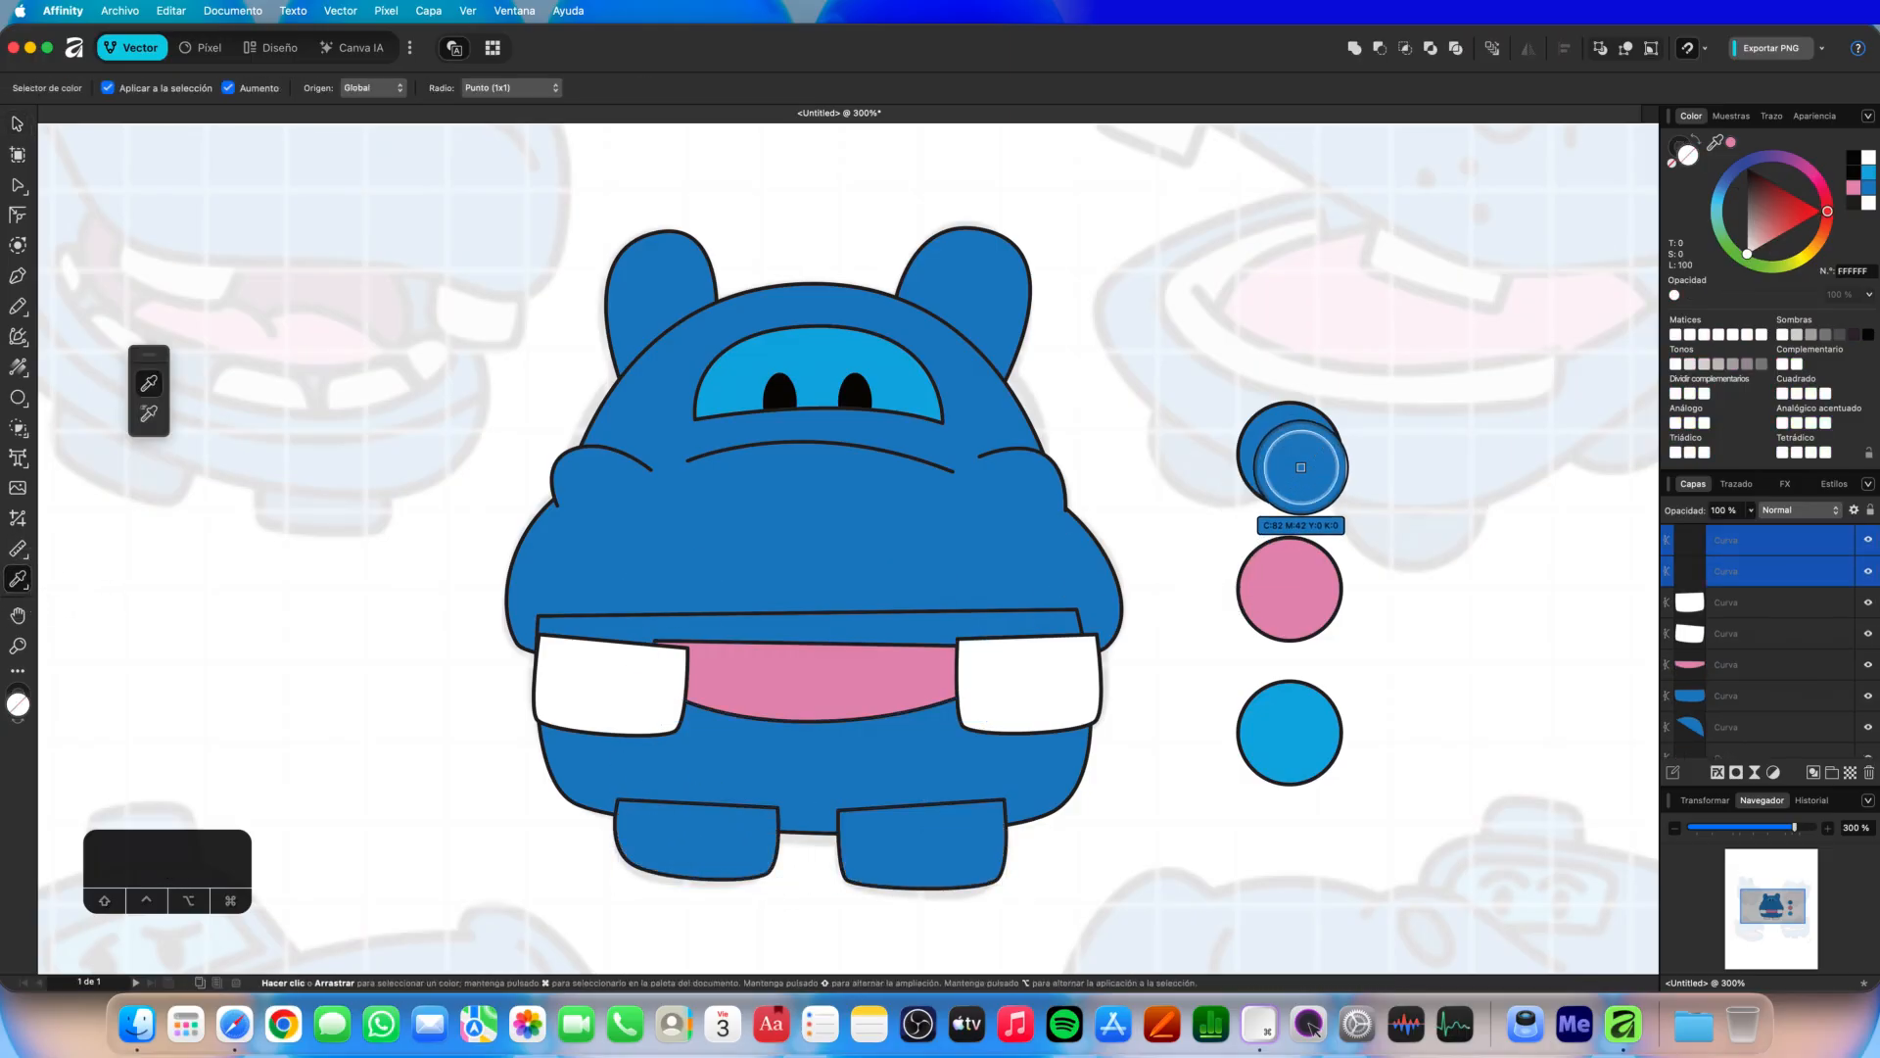
drag(1741, 562, 1743, 701)
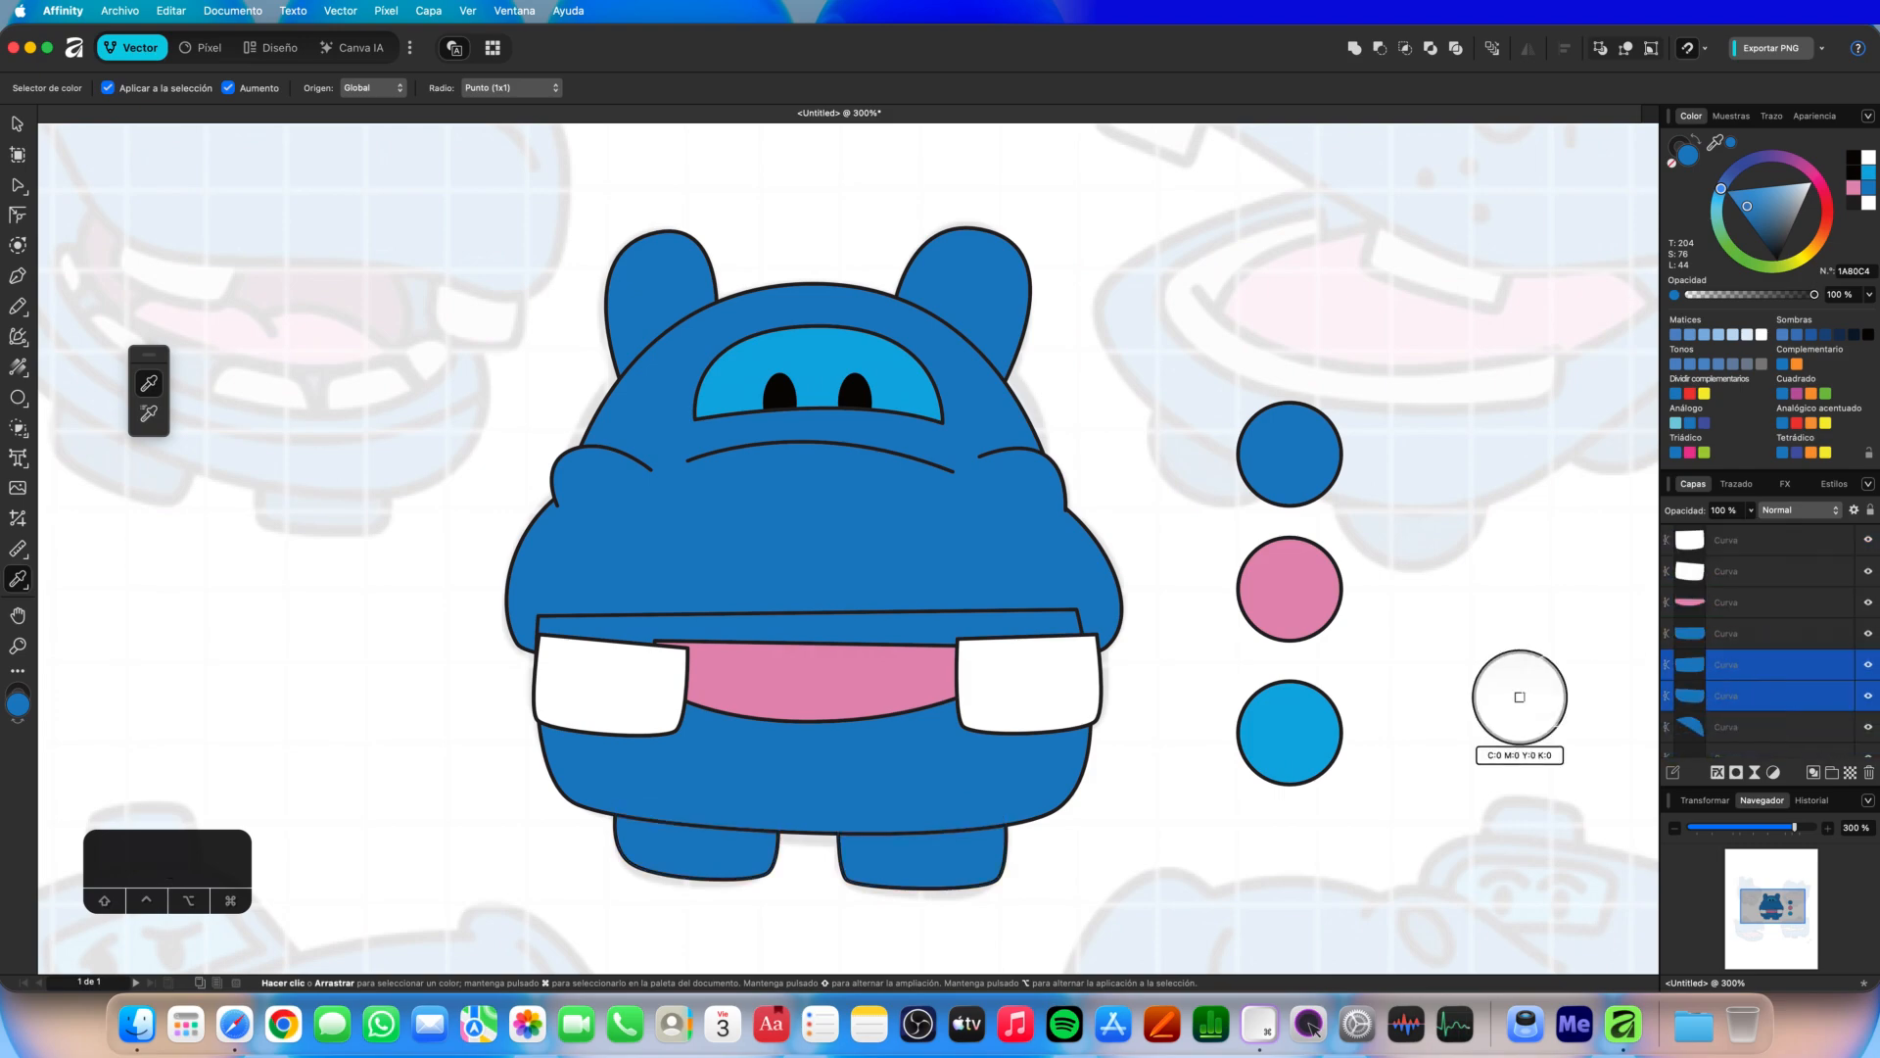
Group the teeth, mouth, lower body and feet without the muzzle, and move the group below the head shapes, just above the swatch circles.
click(16, 123)
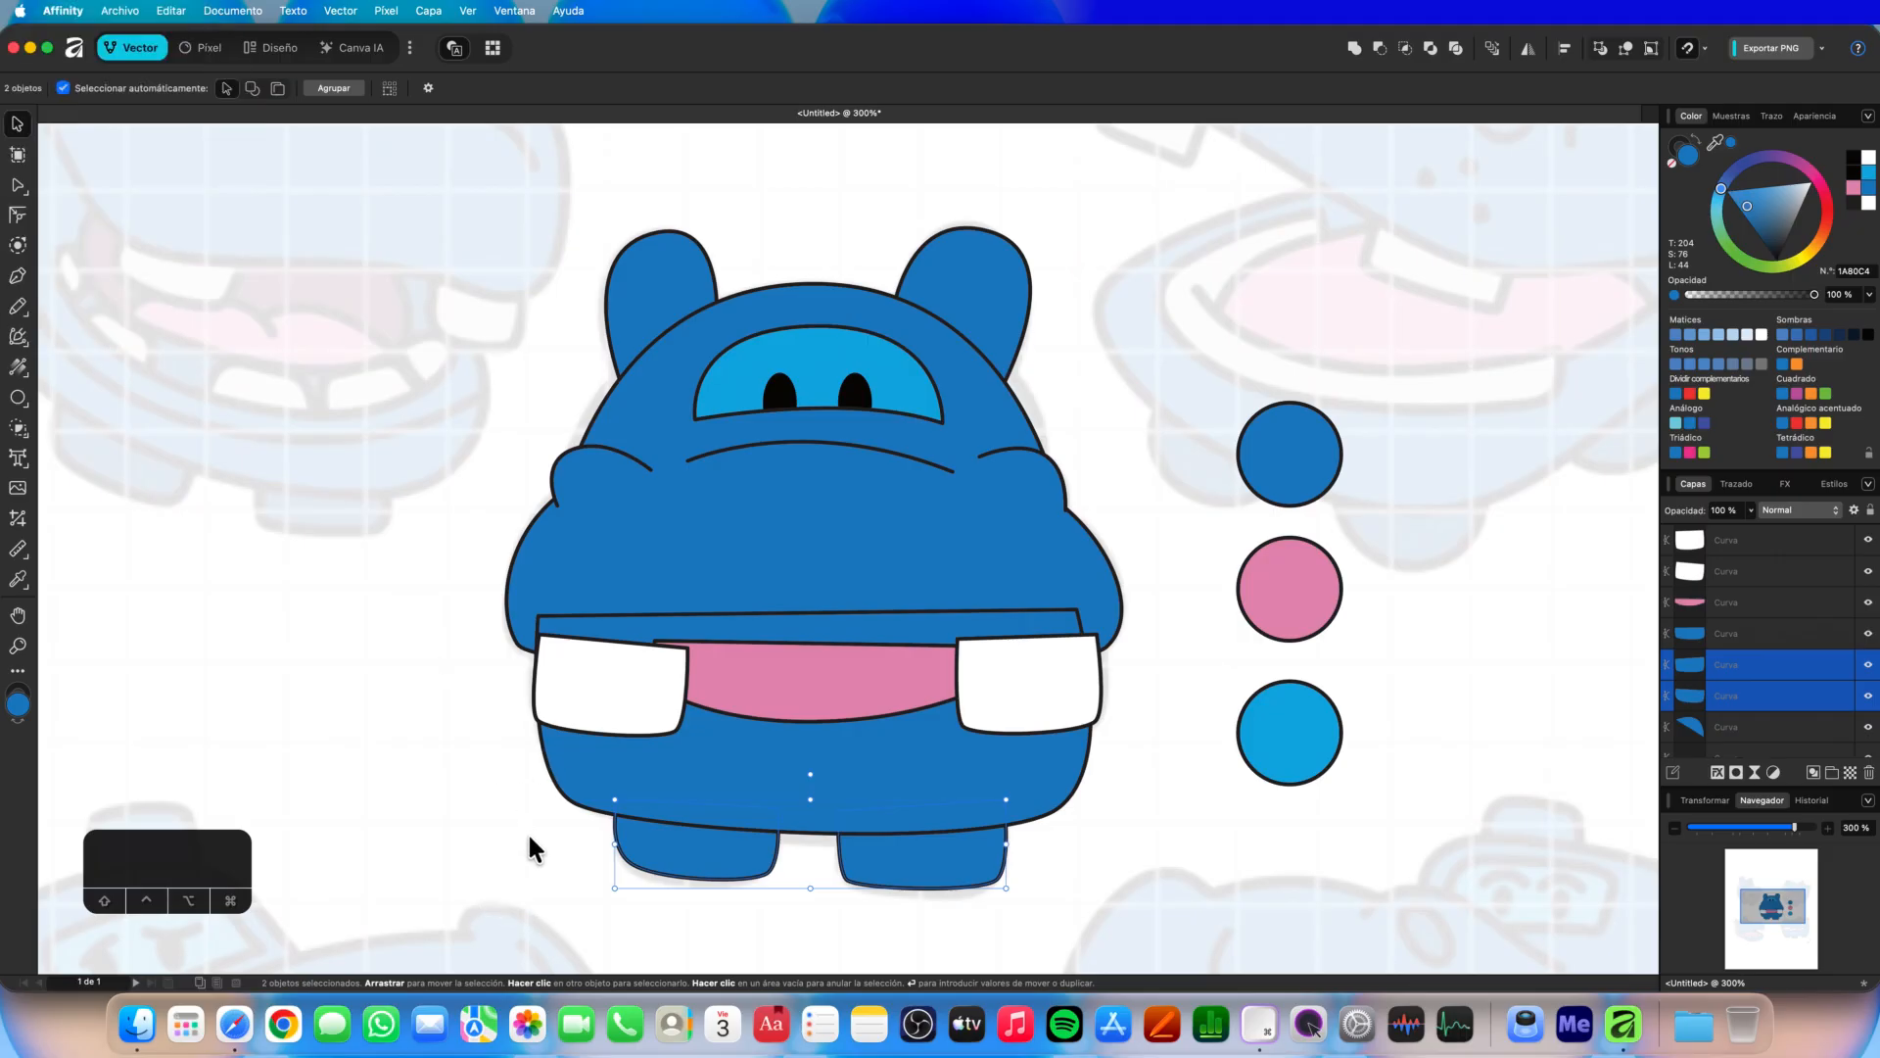
drag(494, 885, 1107, 589)
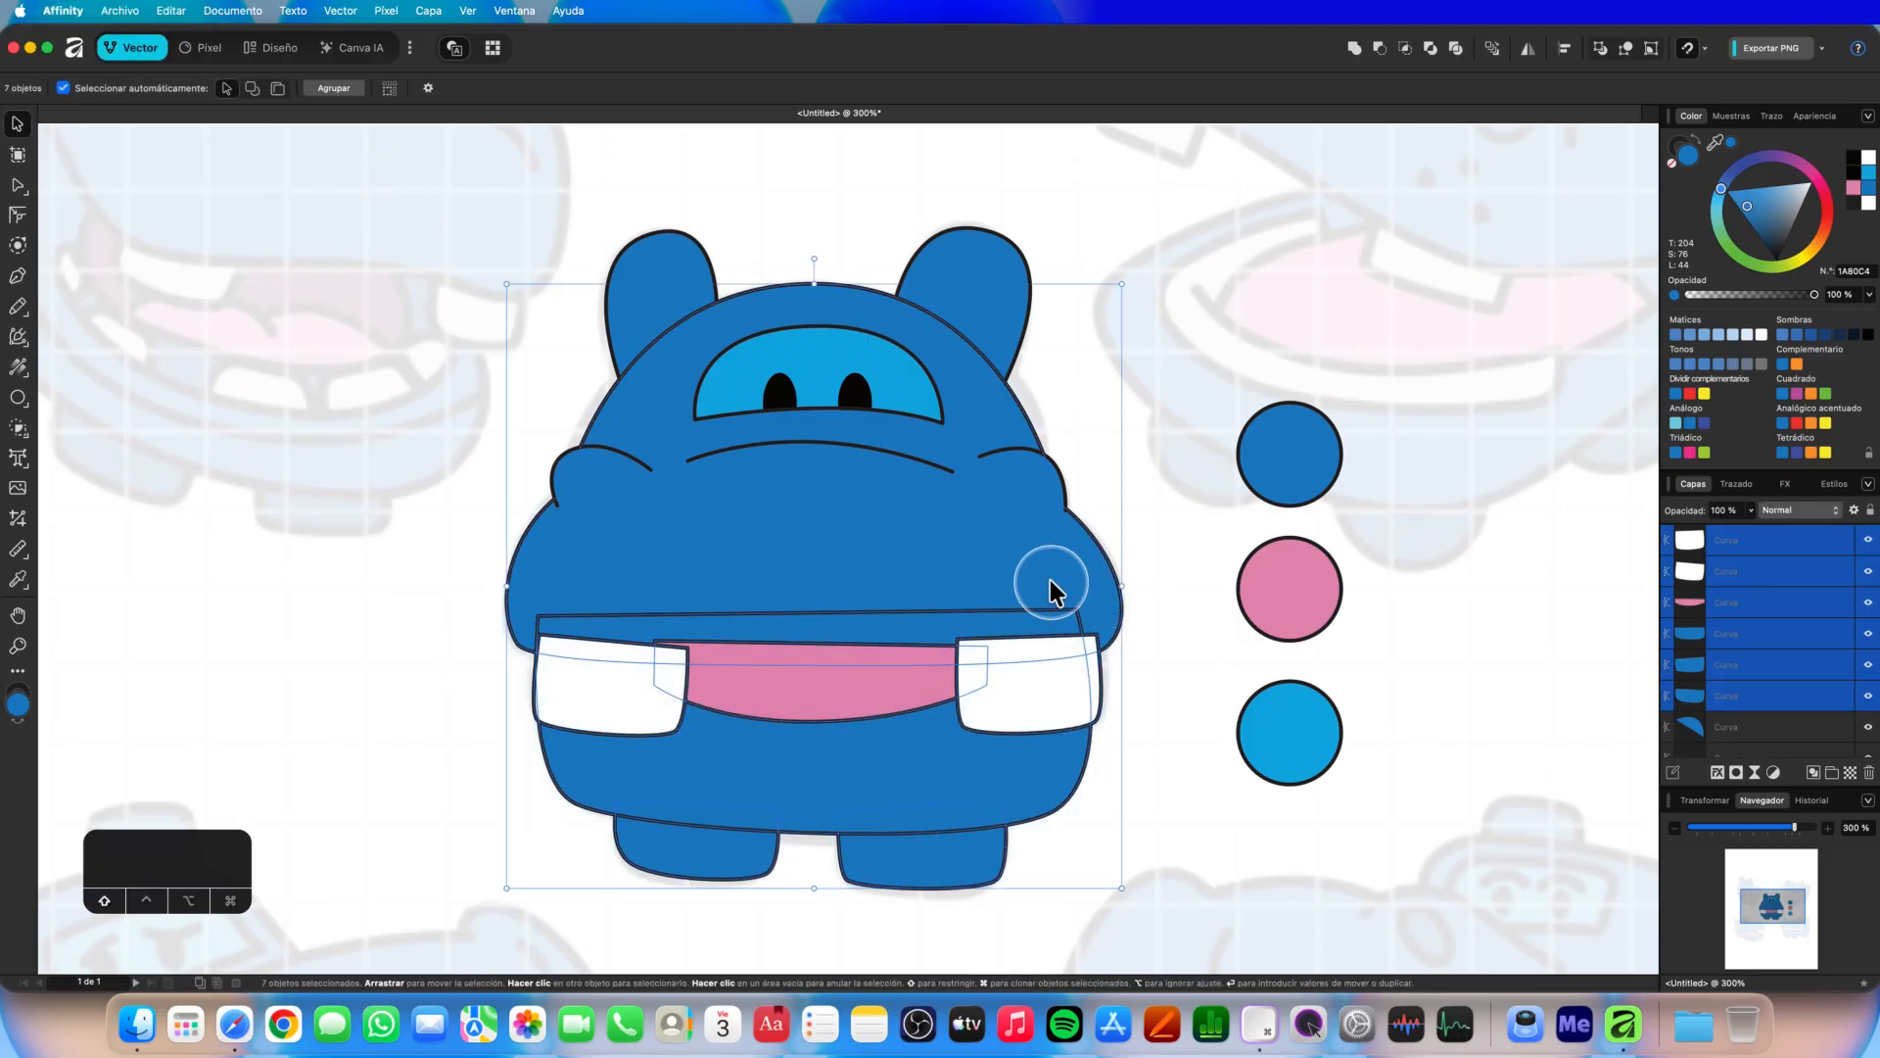
shift+click(1042, 579)
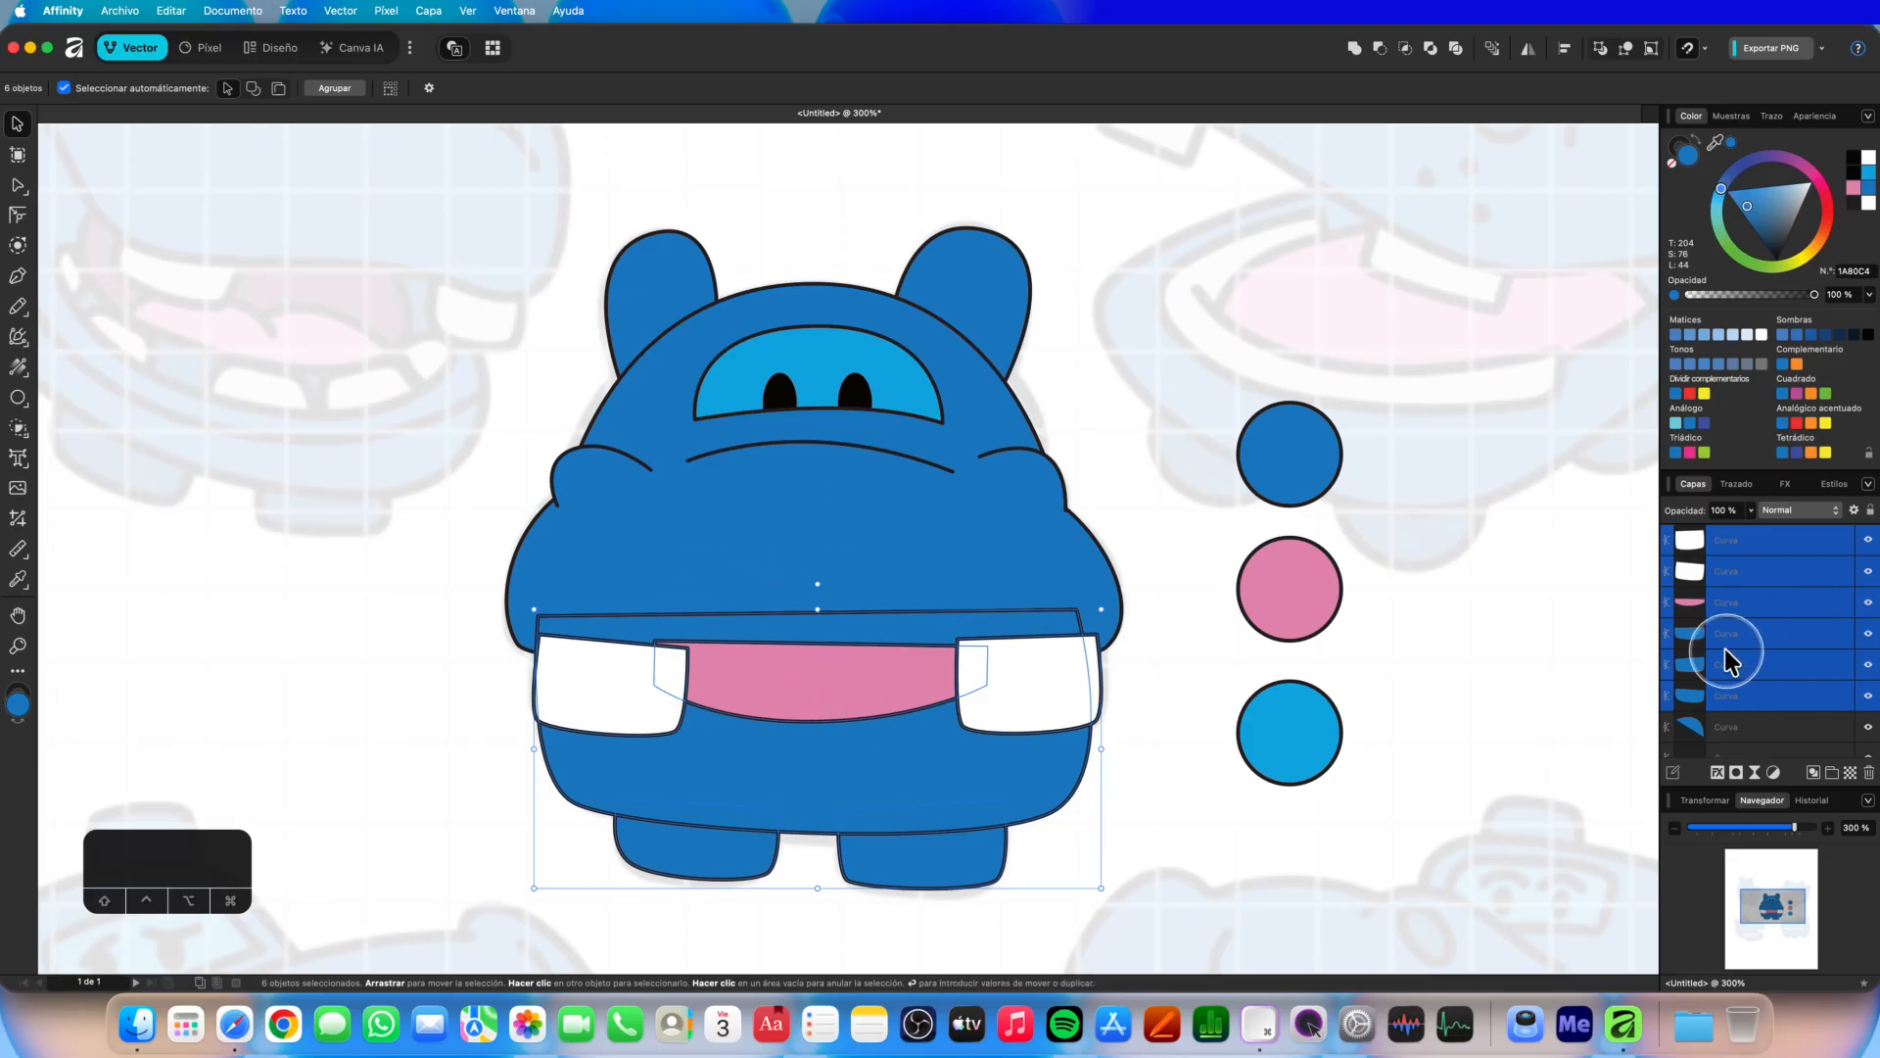
right_click(876, 683)
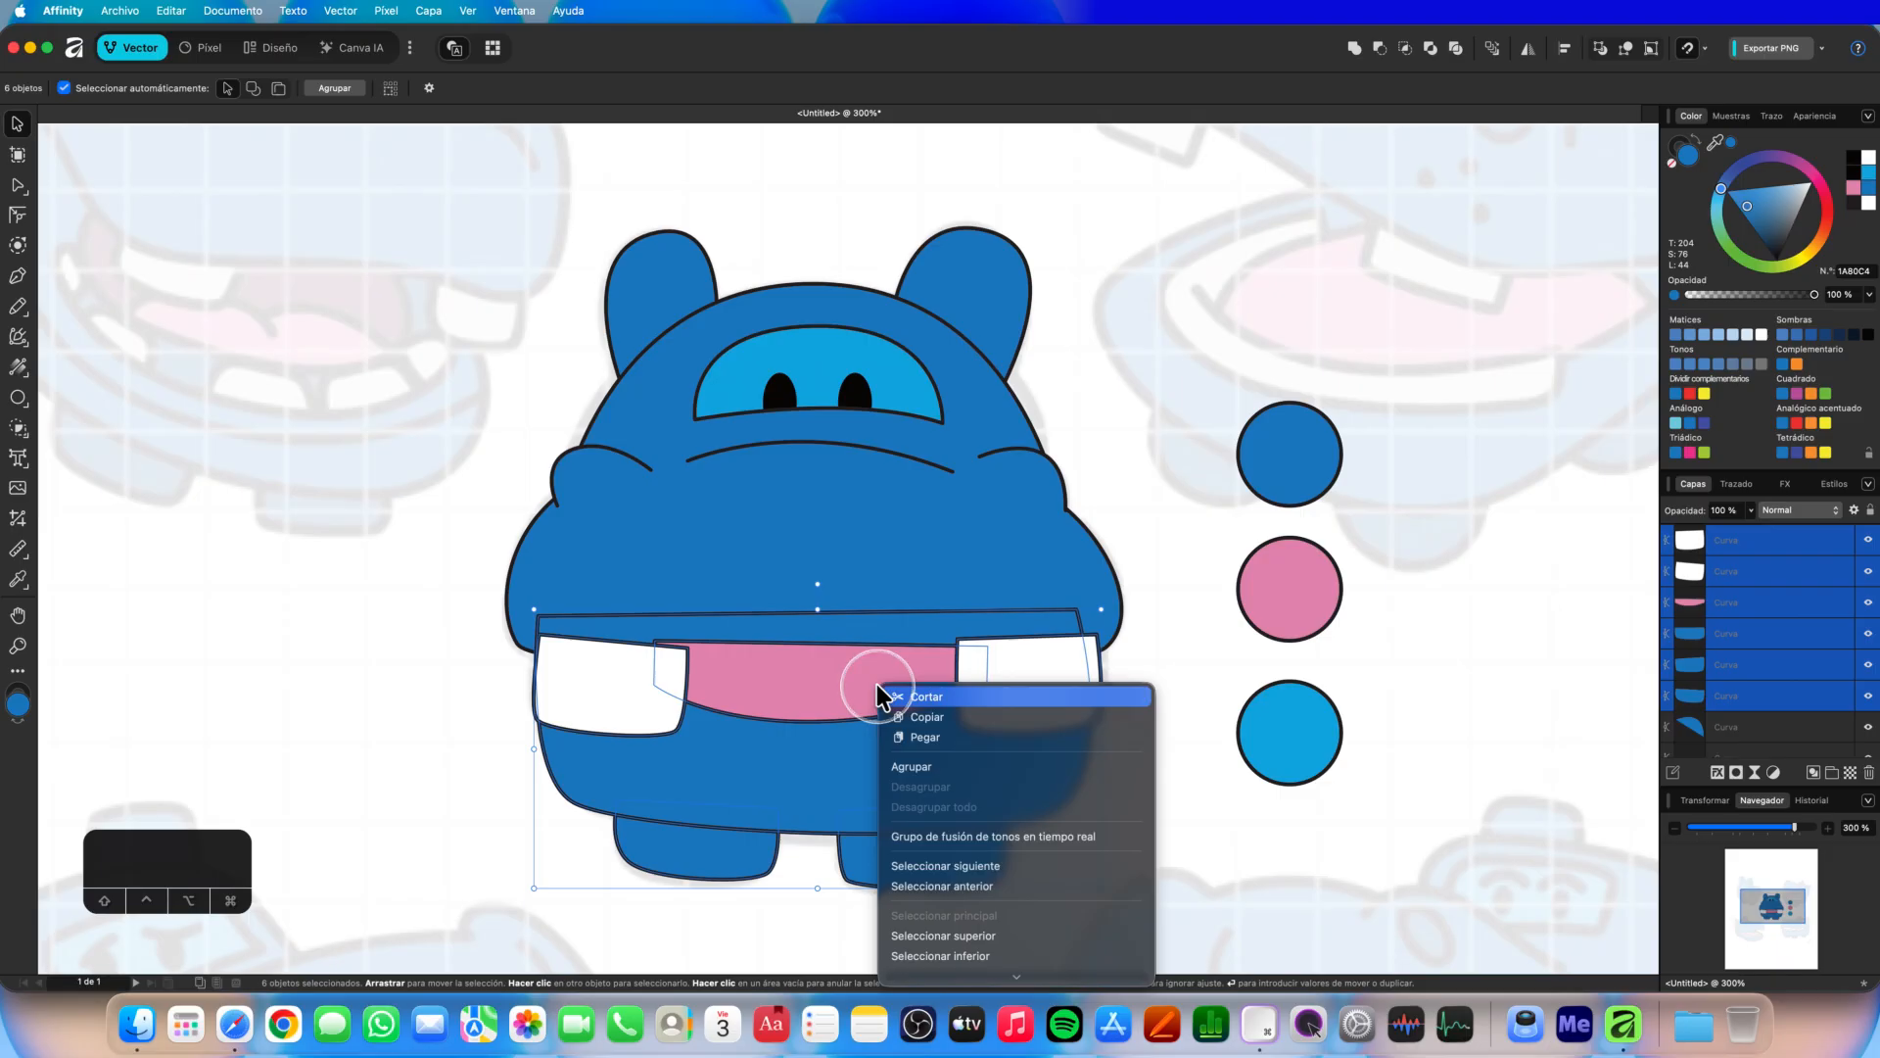
click(932, 760)
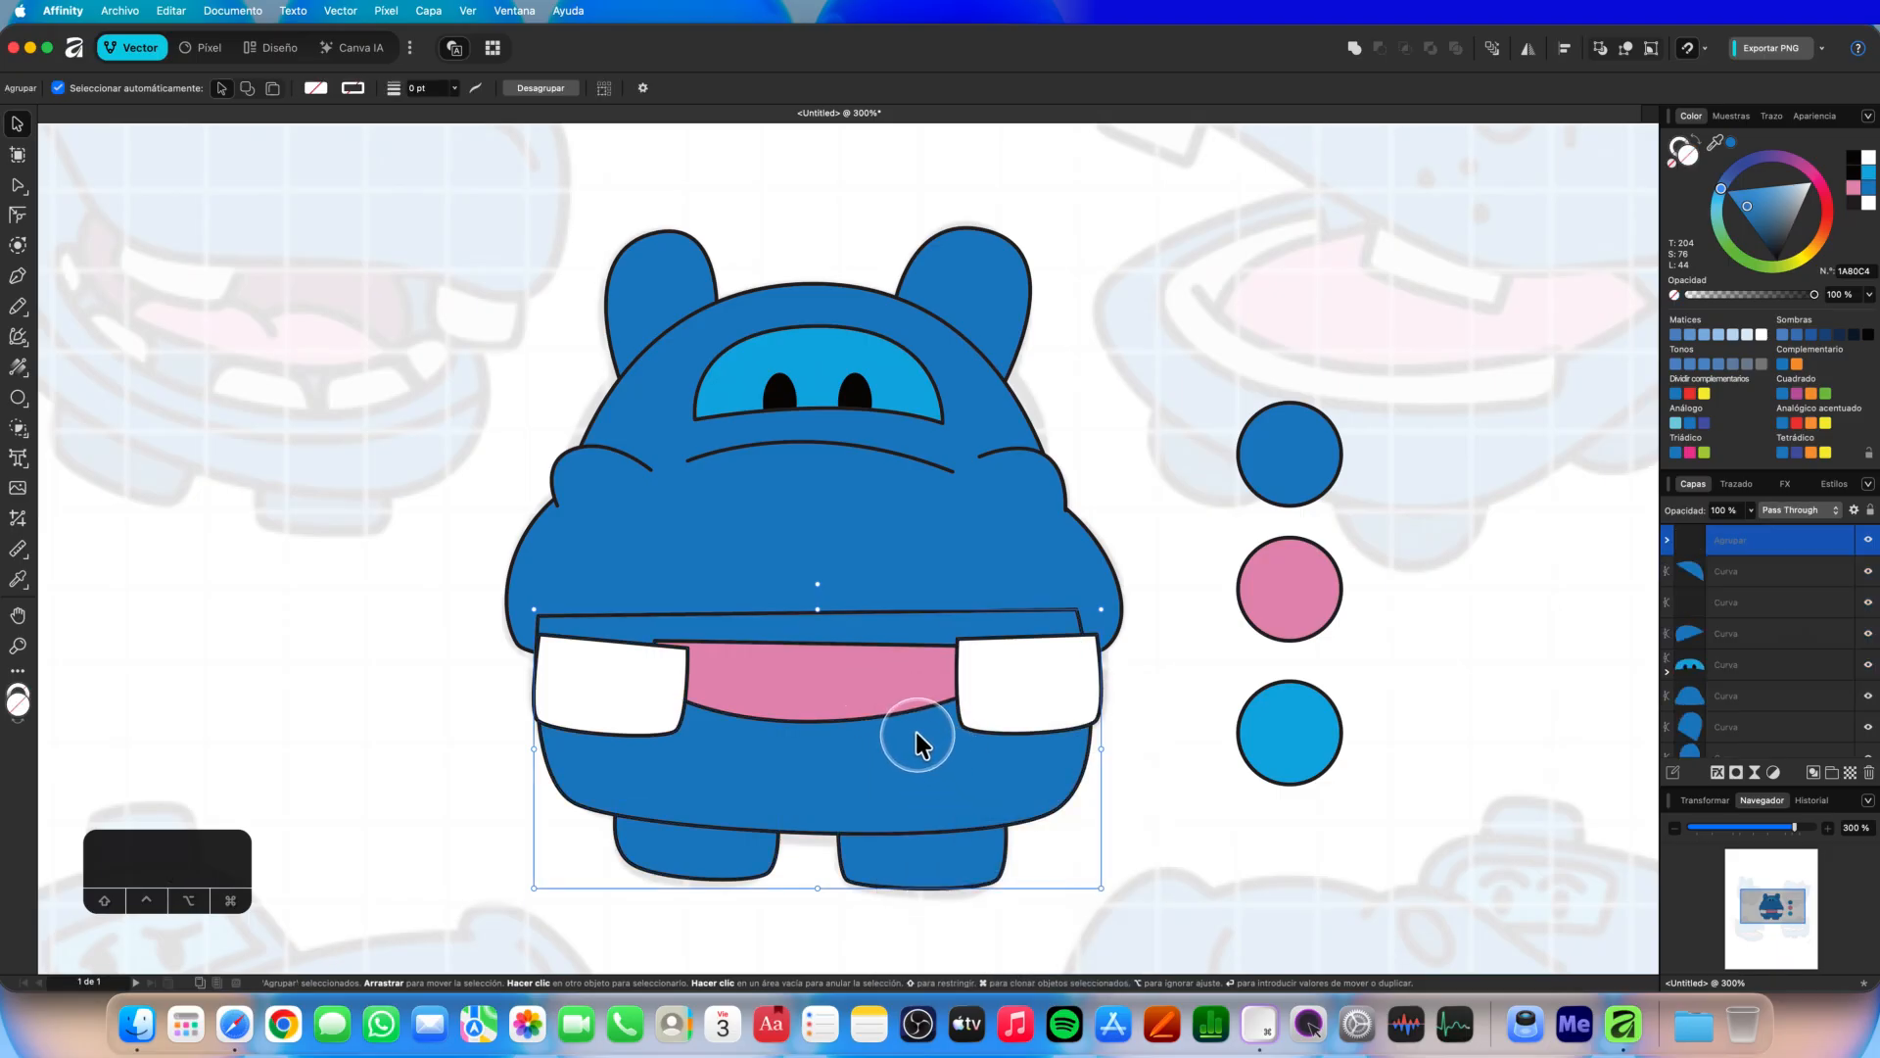
drag(1734, 541, 1735, 665)
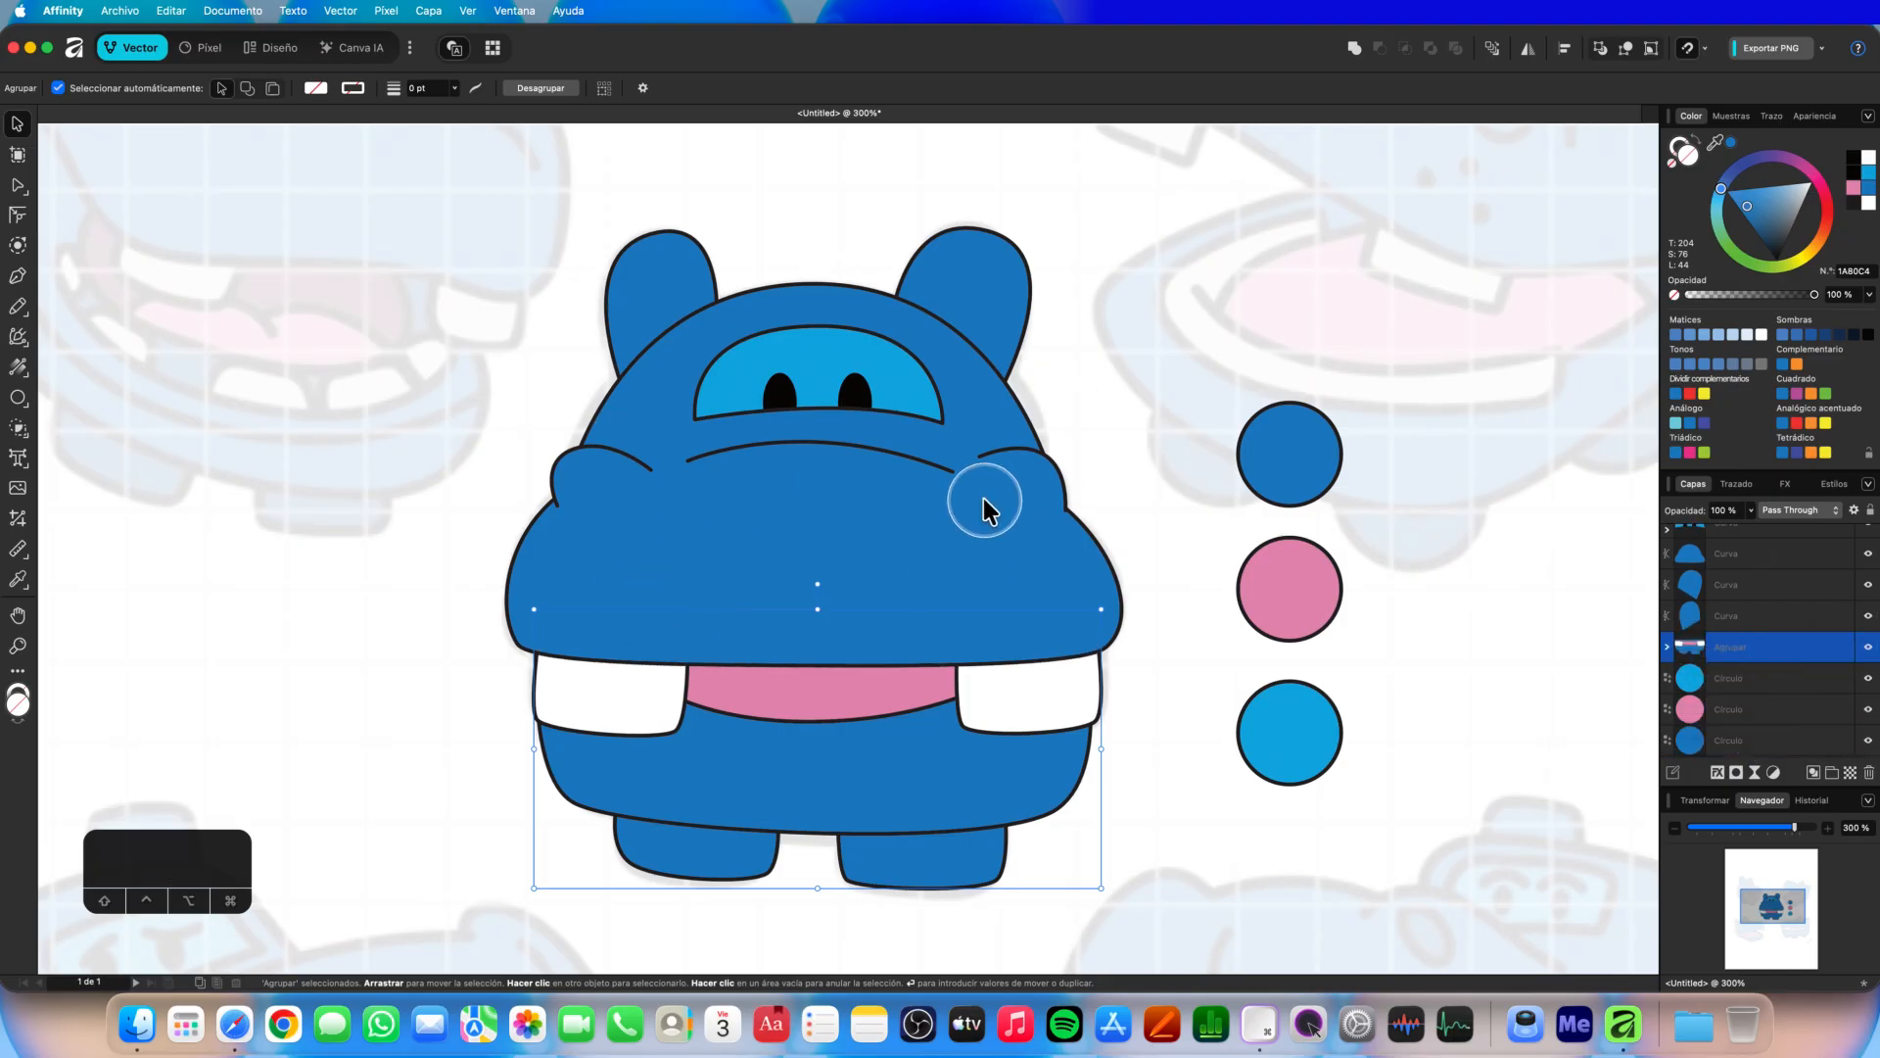
click(1136, 472)
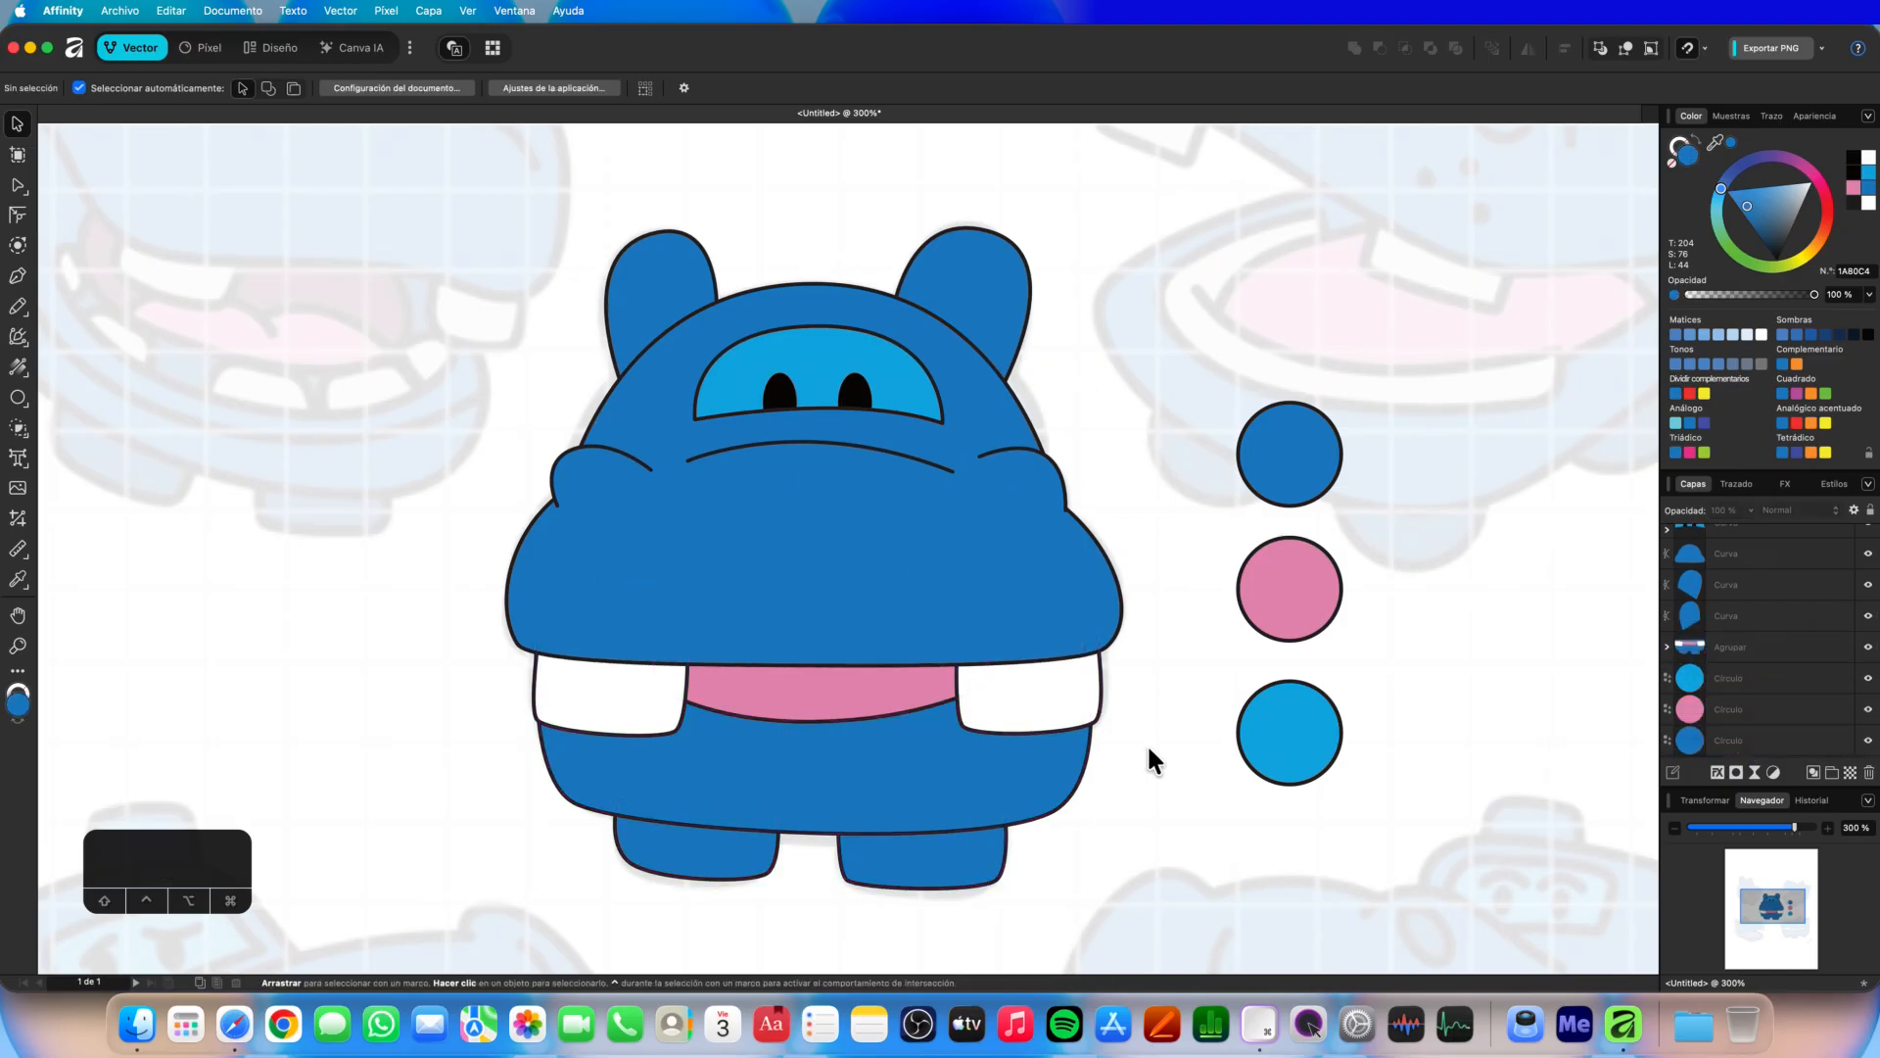
Select all parts of the hippo, leaving out the swatch circles, and group them.
drag(1102, 890, 419, 244)
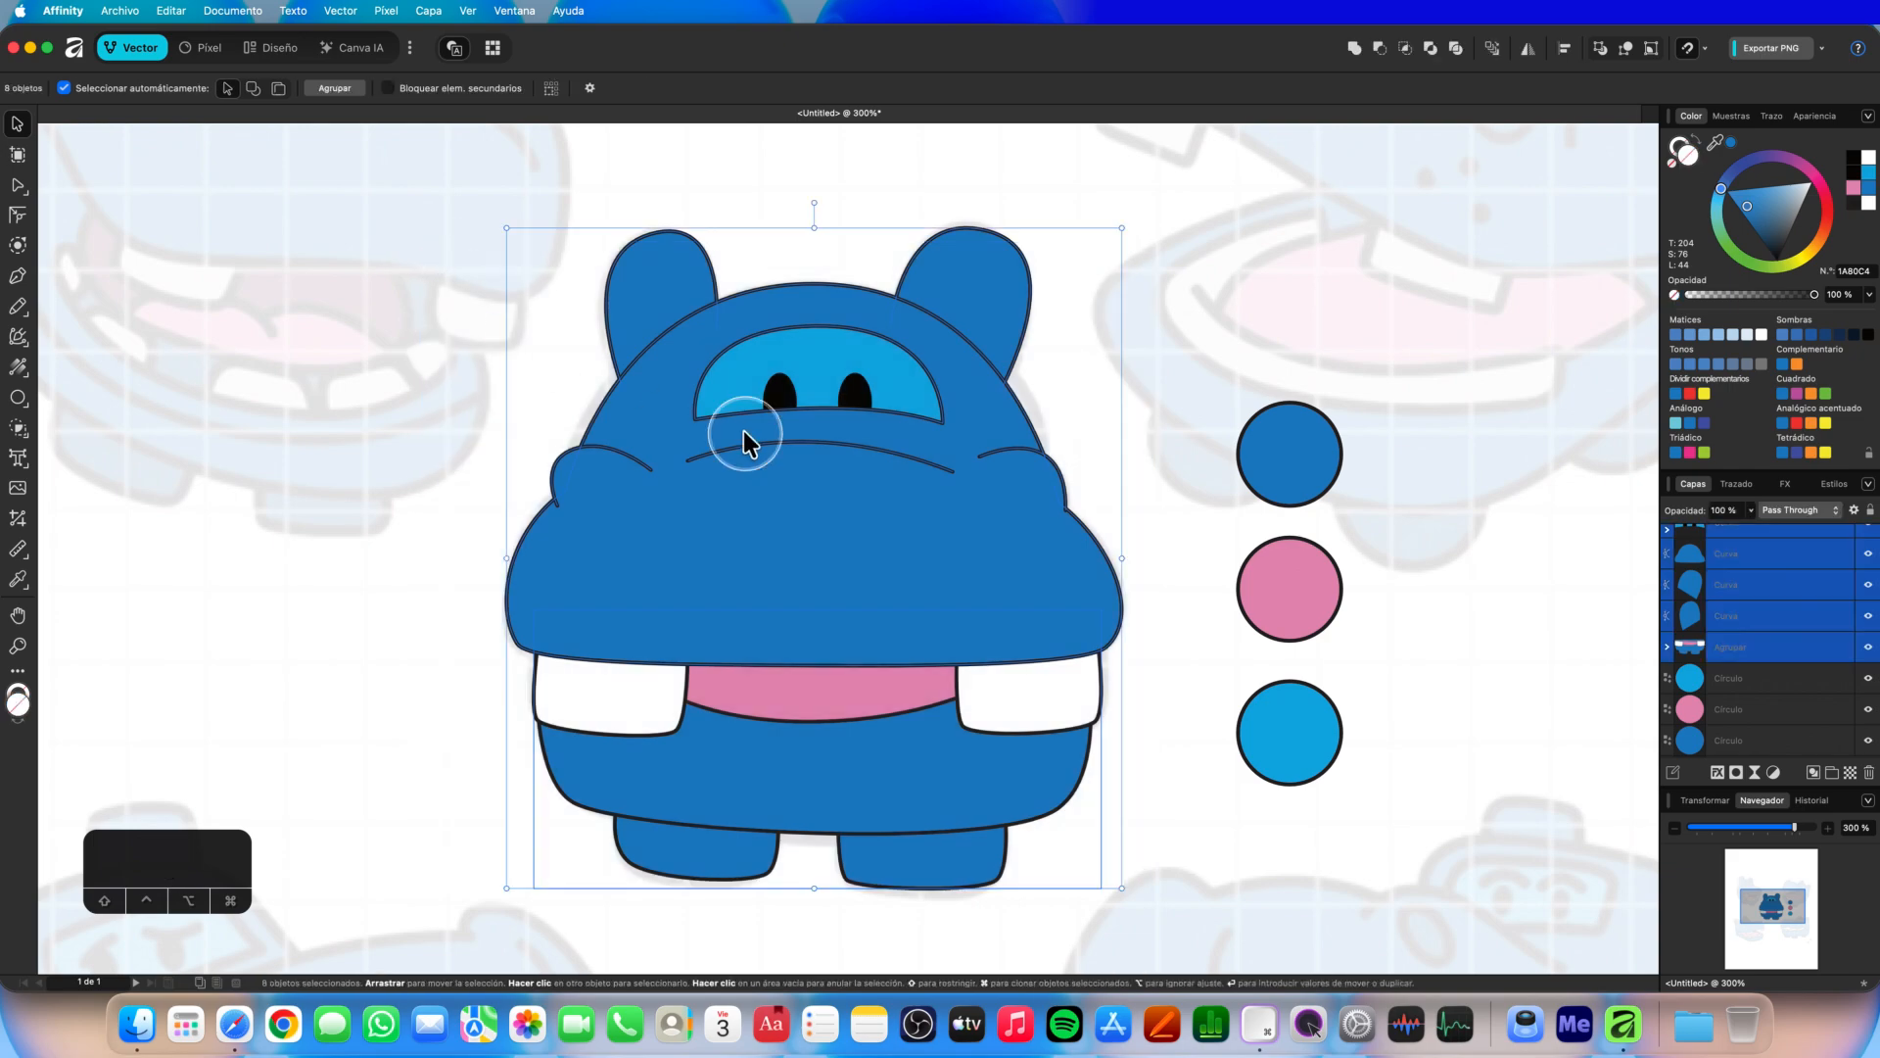
right_click(819, 476)
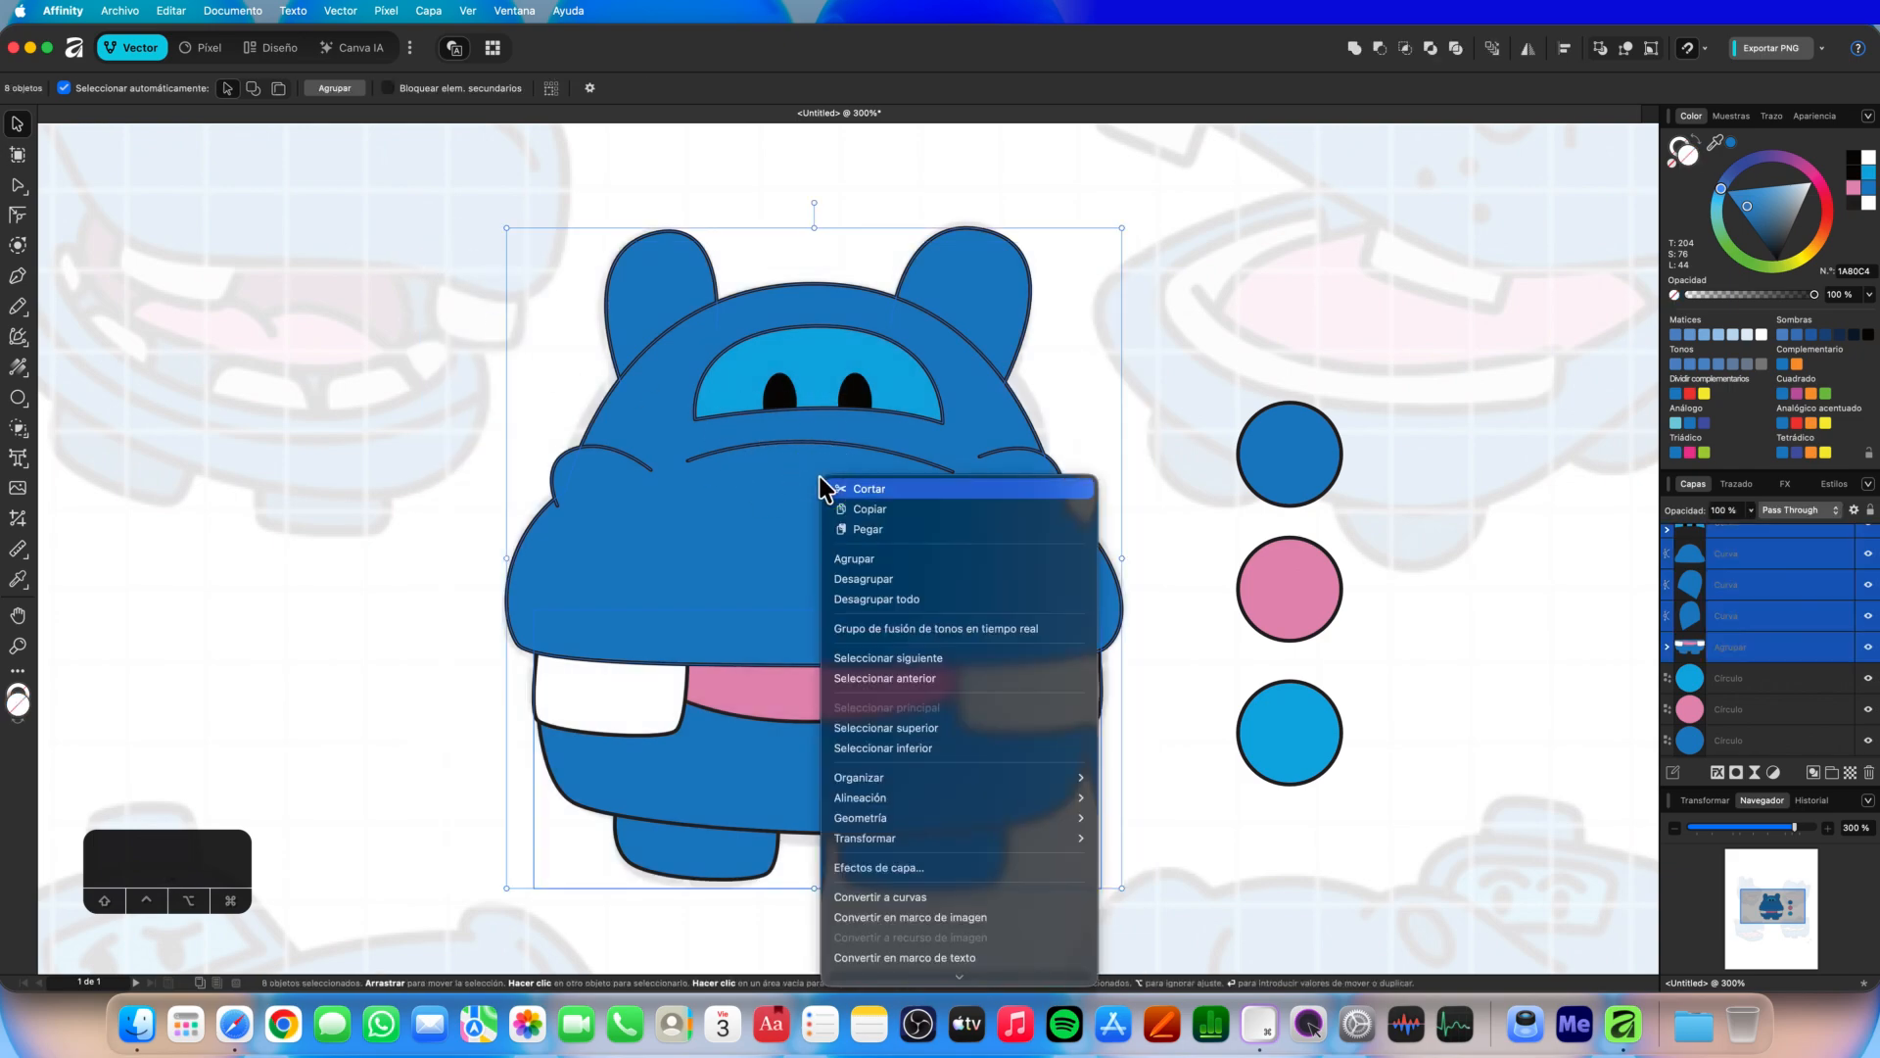
click(861, 556)
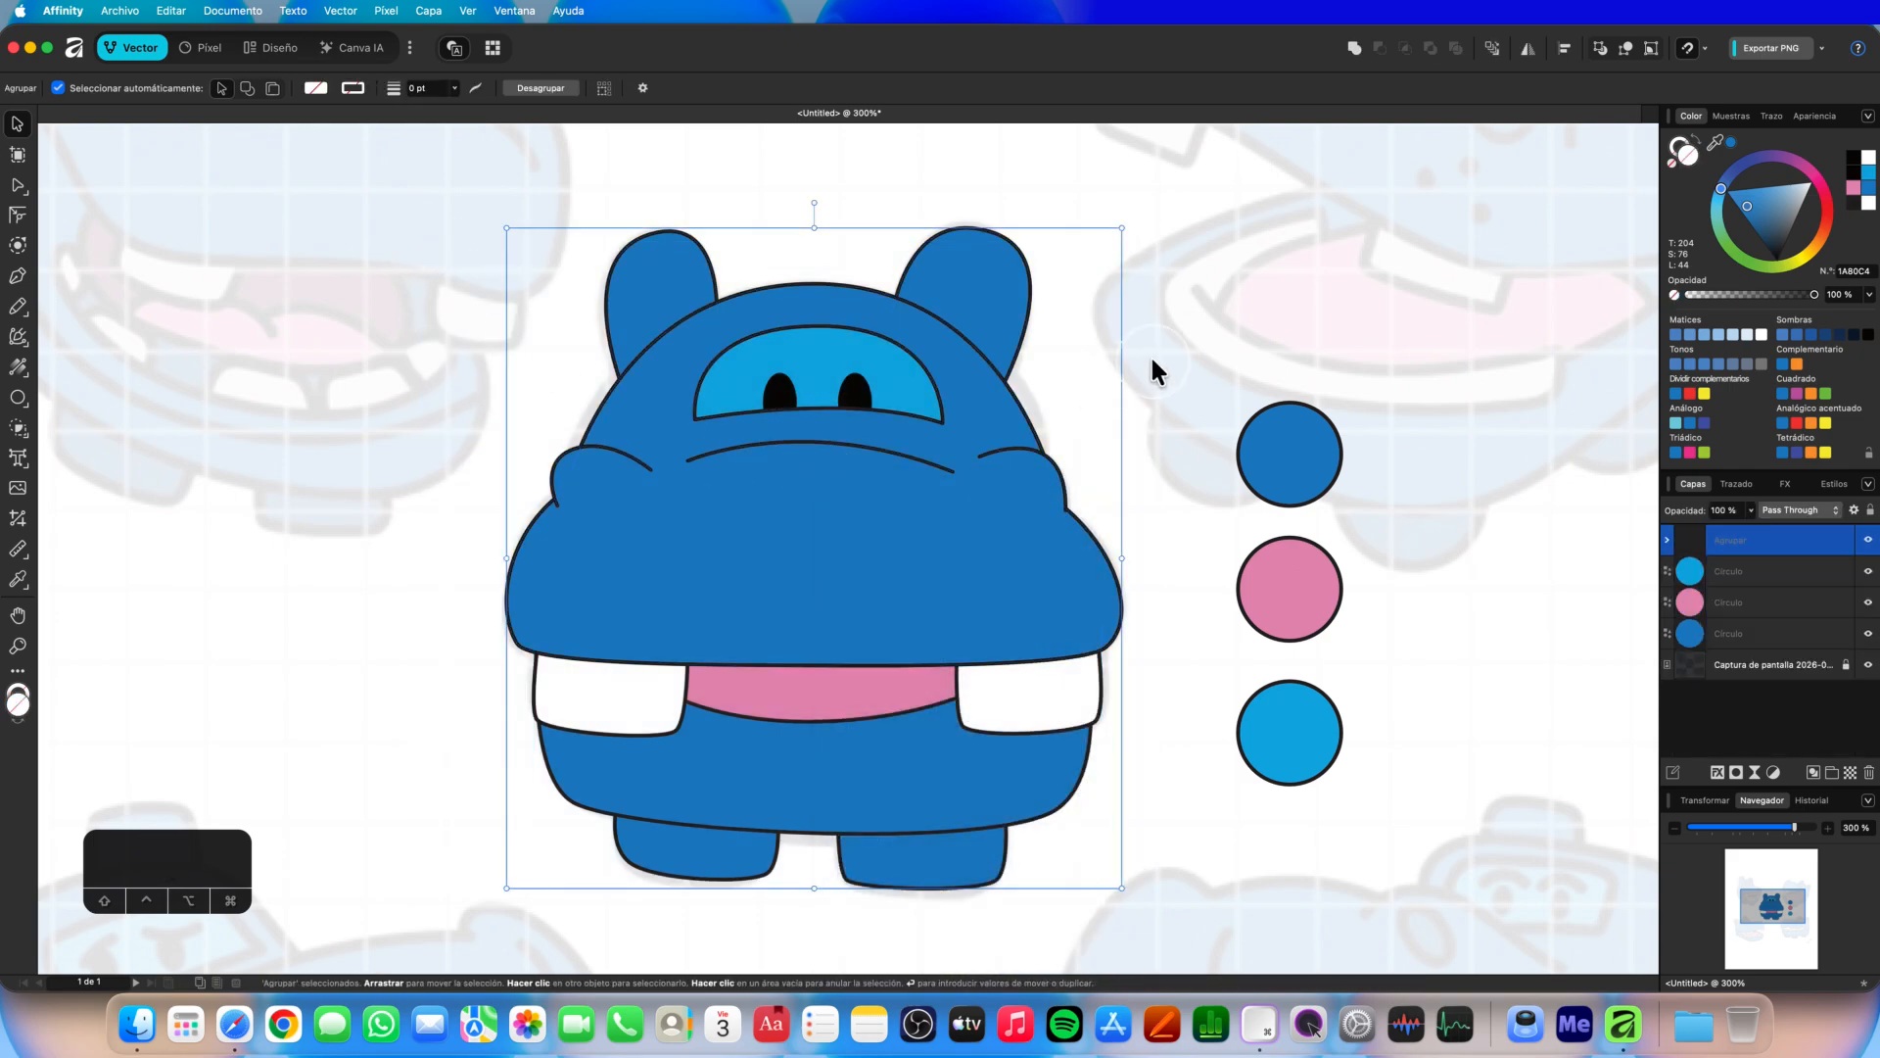
Rename the complete hippo group as ToyStory5 and deselect it.
double_click(1746, 539)
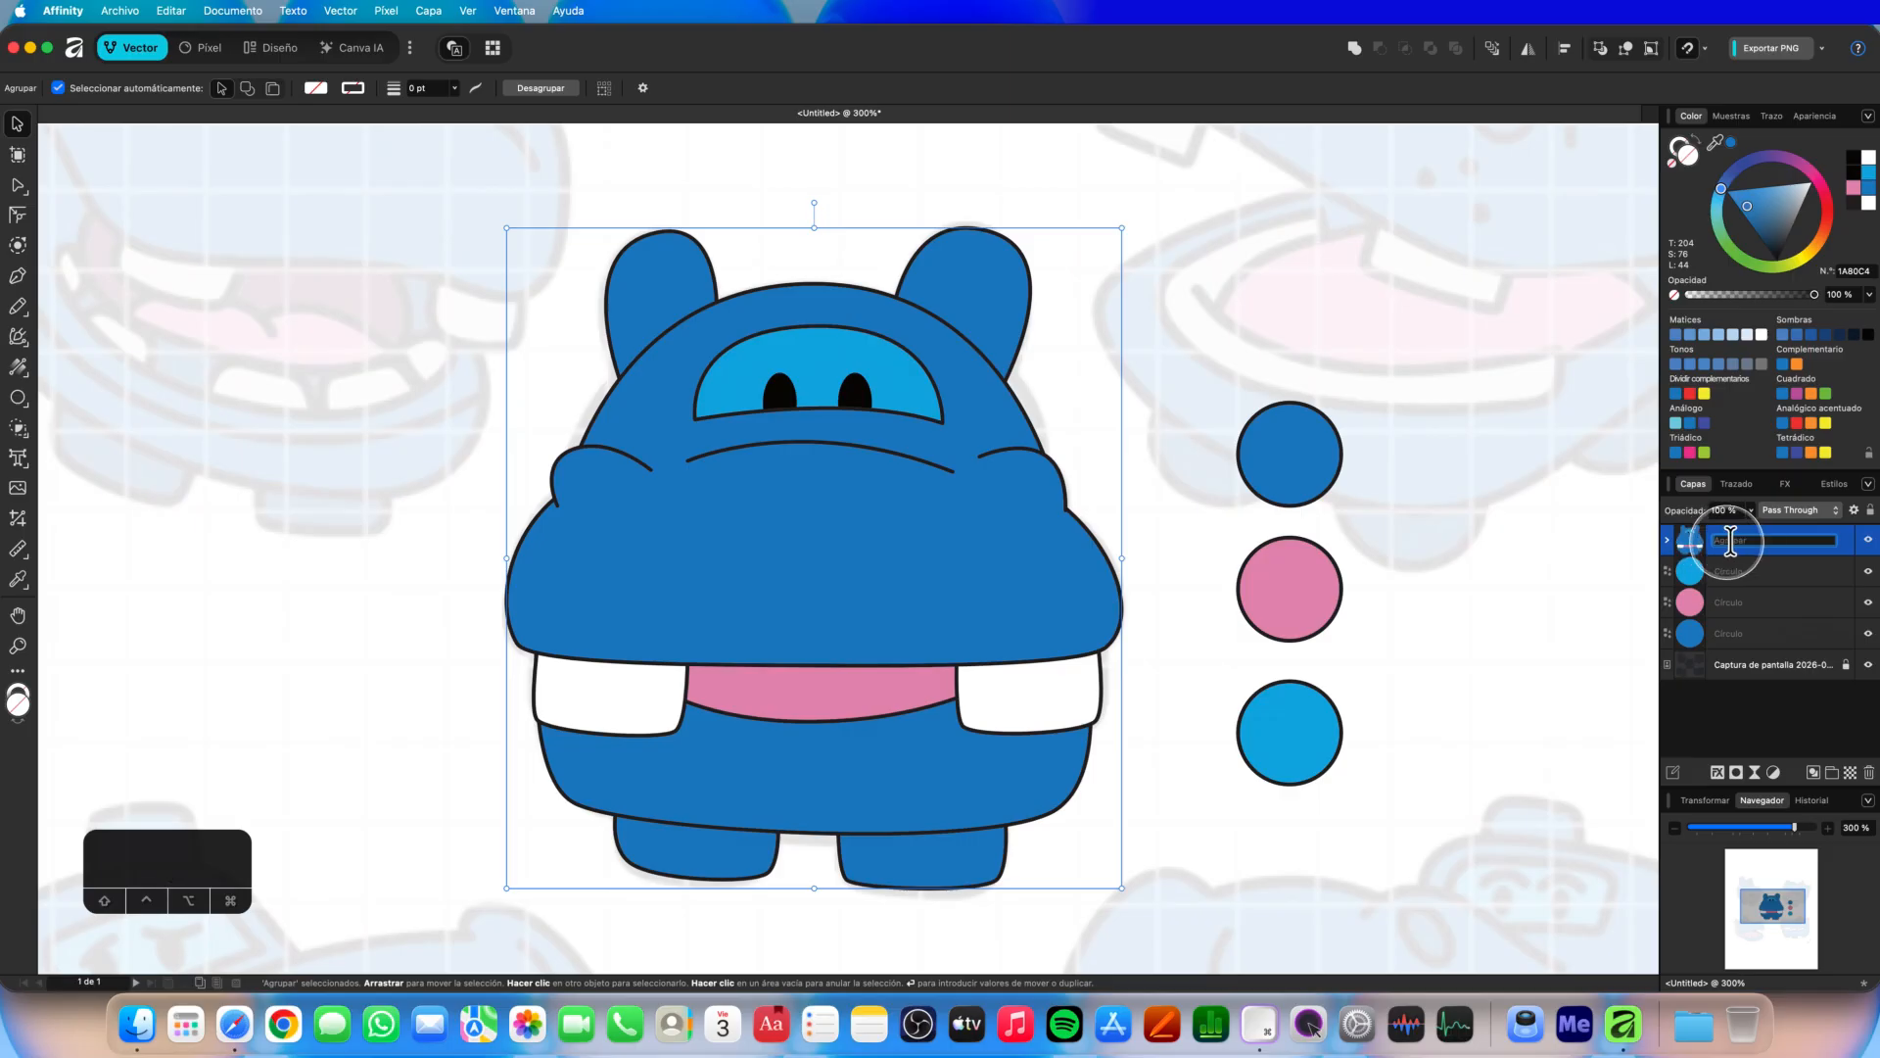
text(Toy)
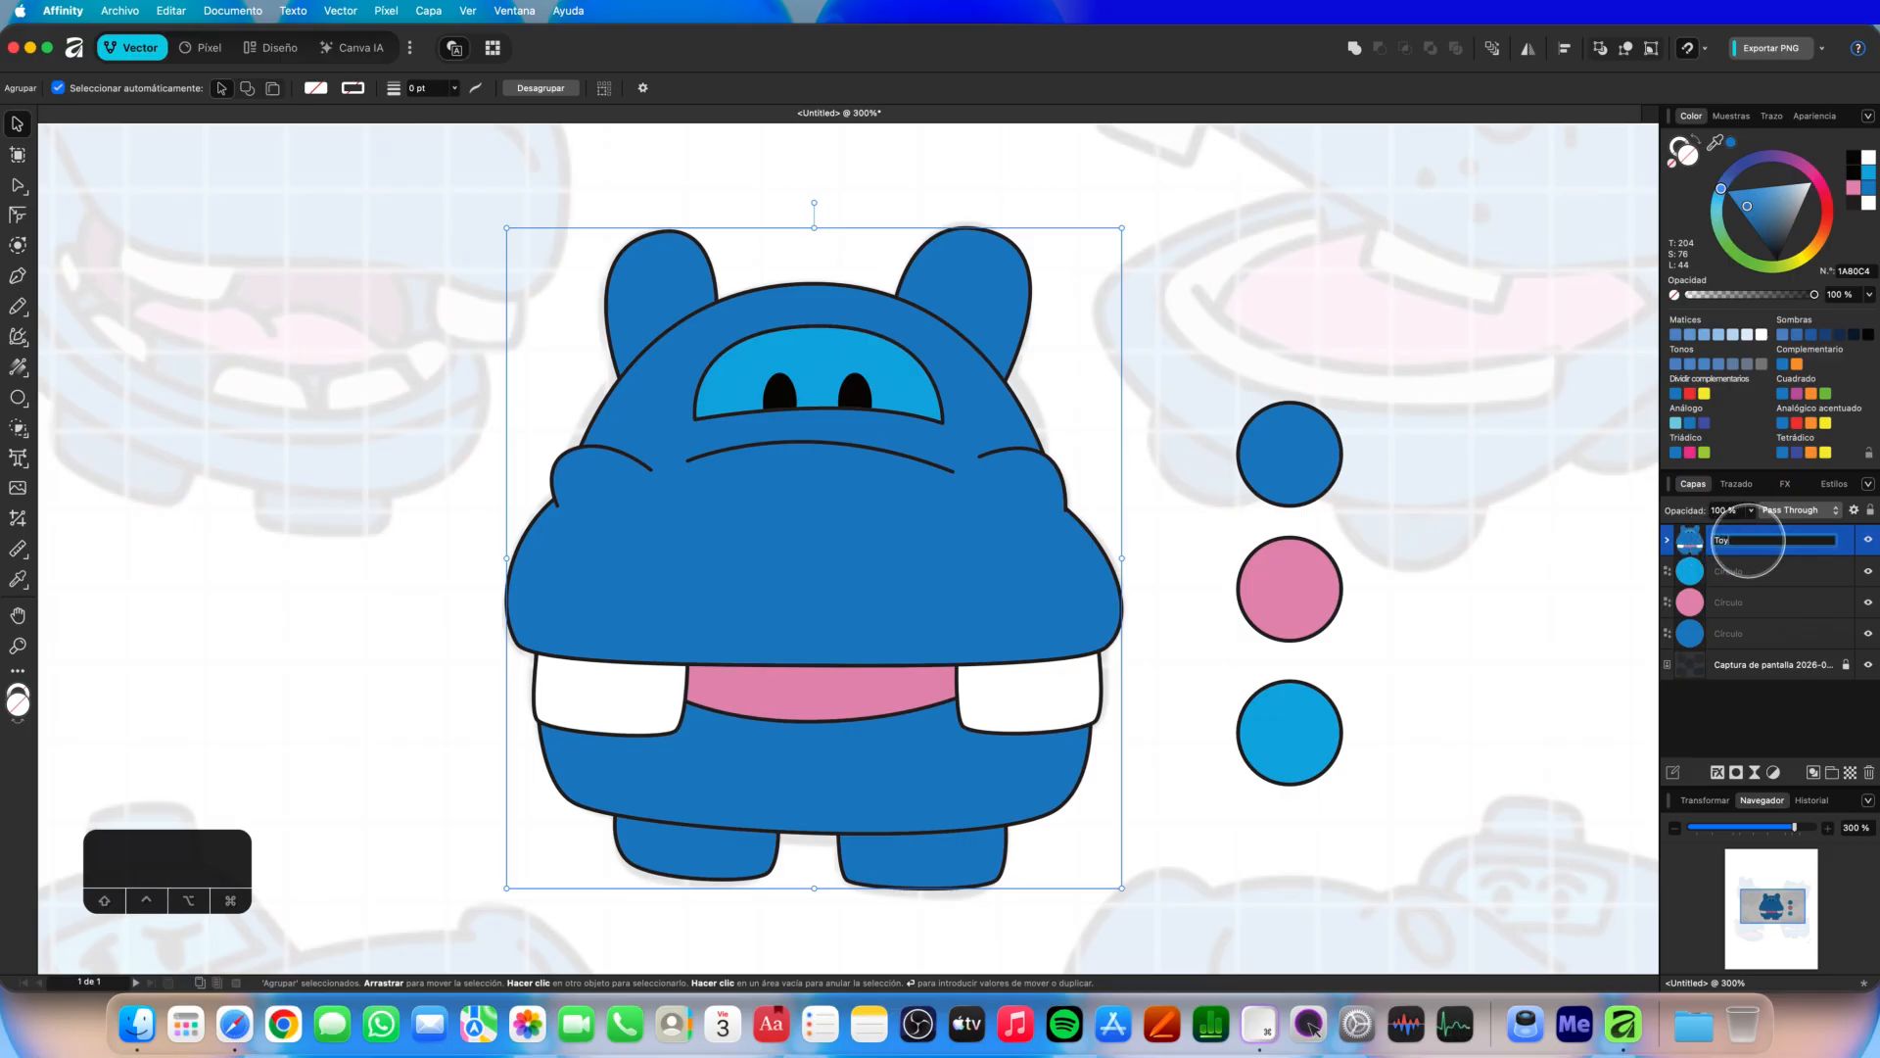
text(Story)
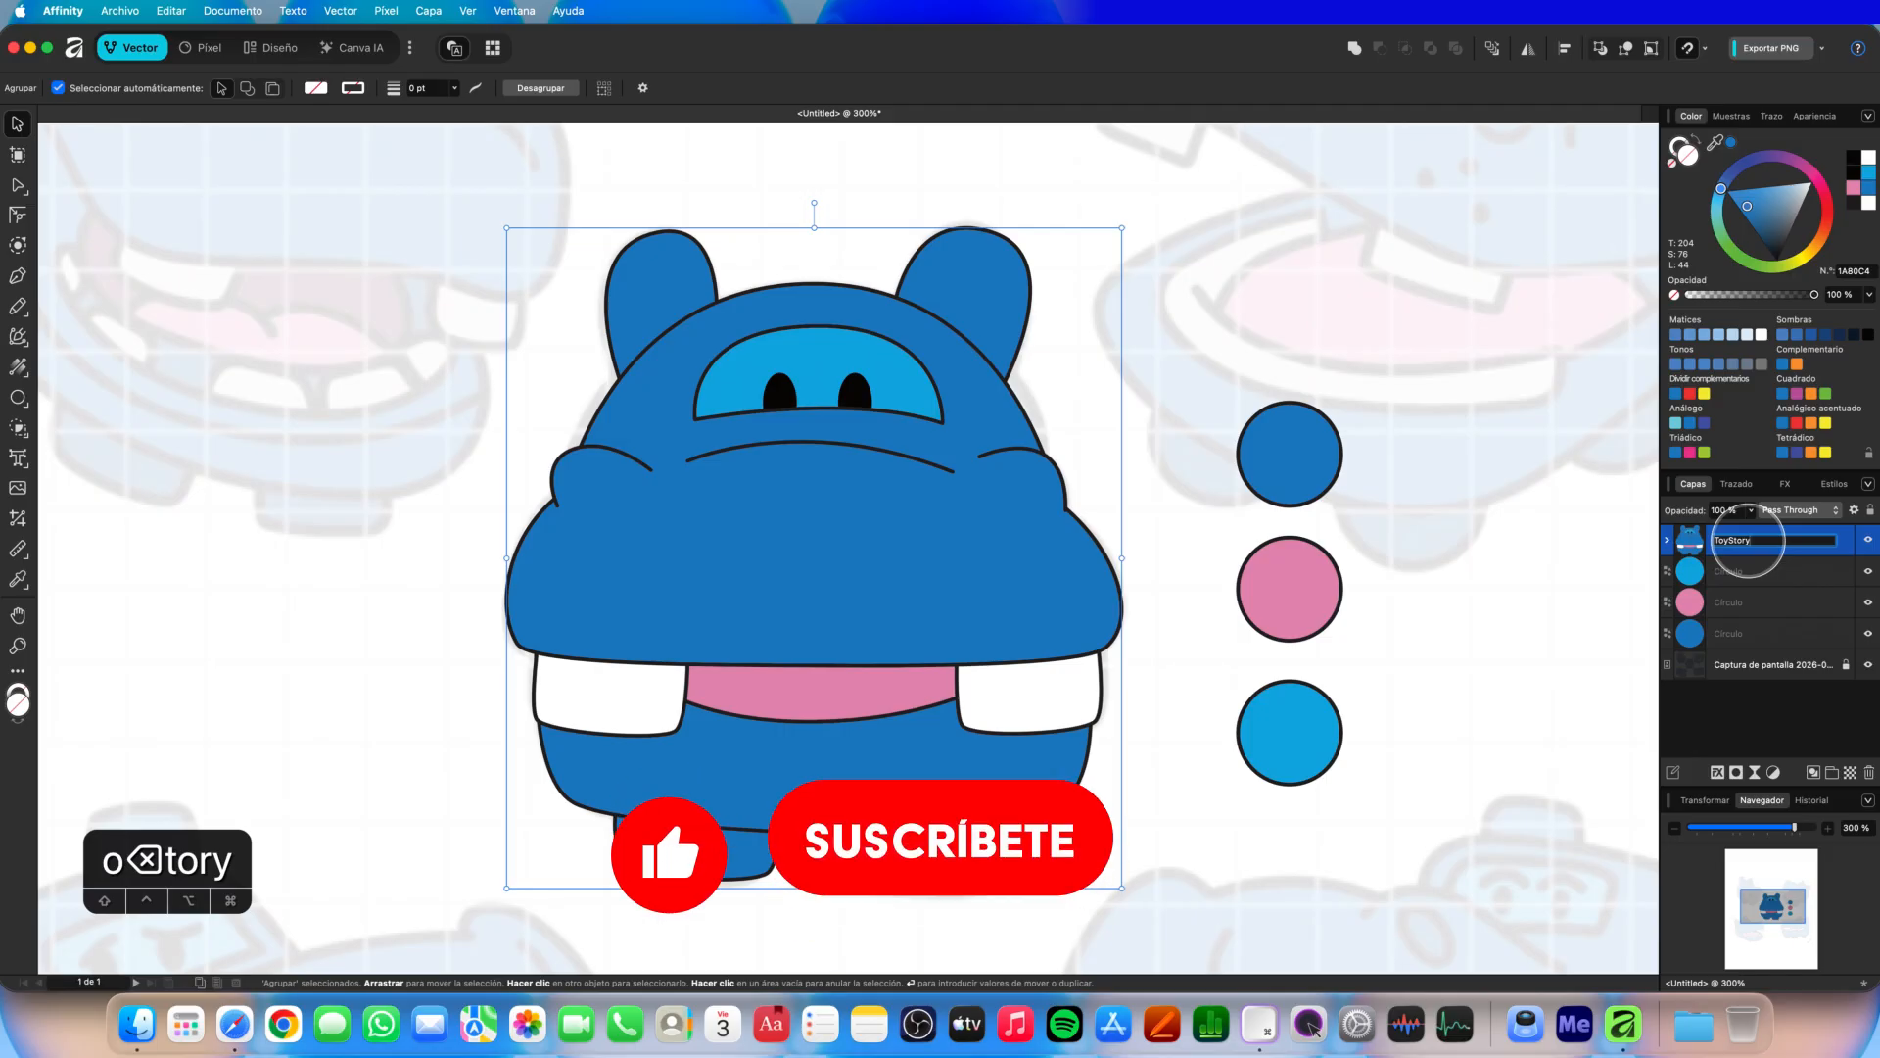
text(5)
key(Return)
click(1147, 532)
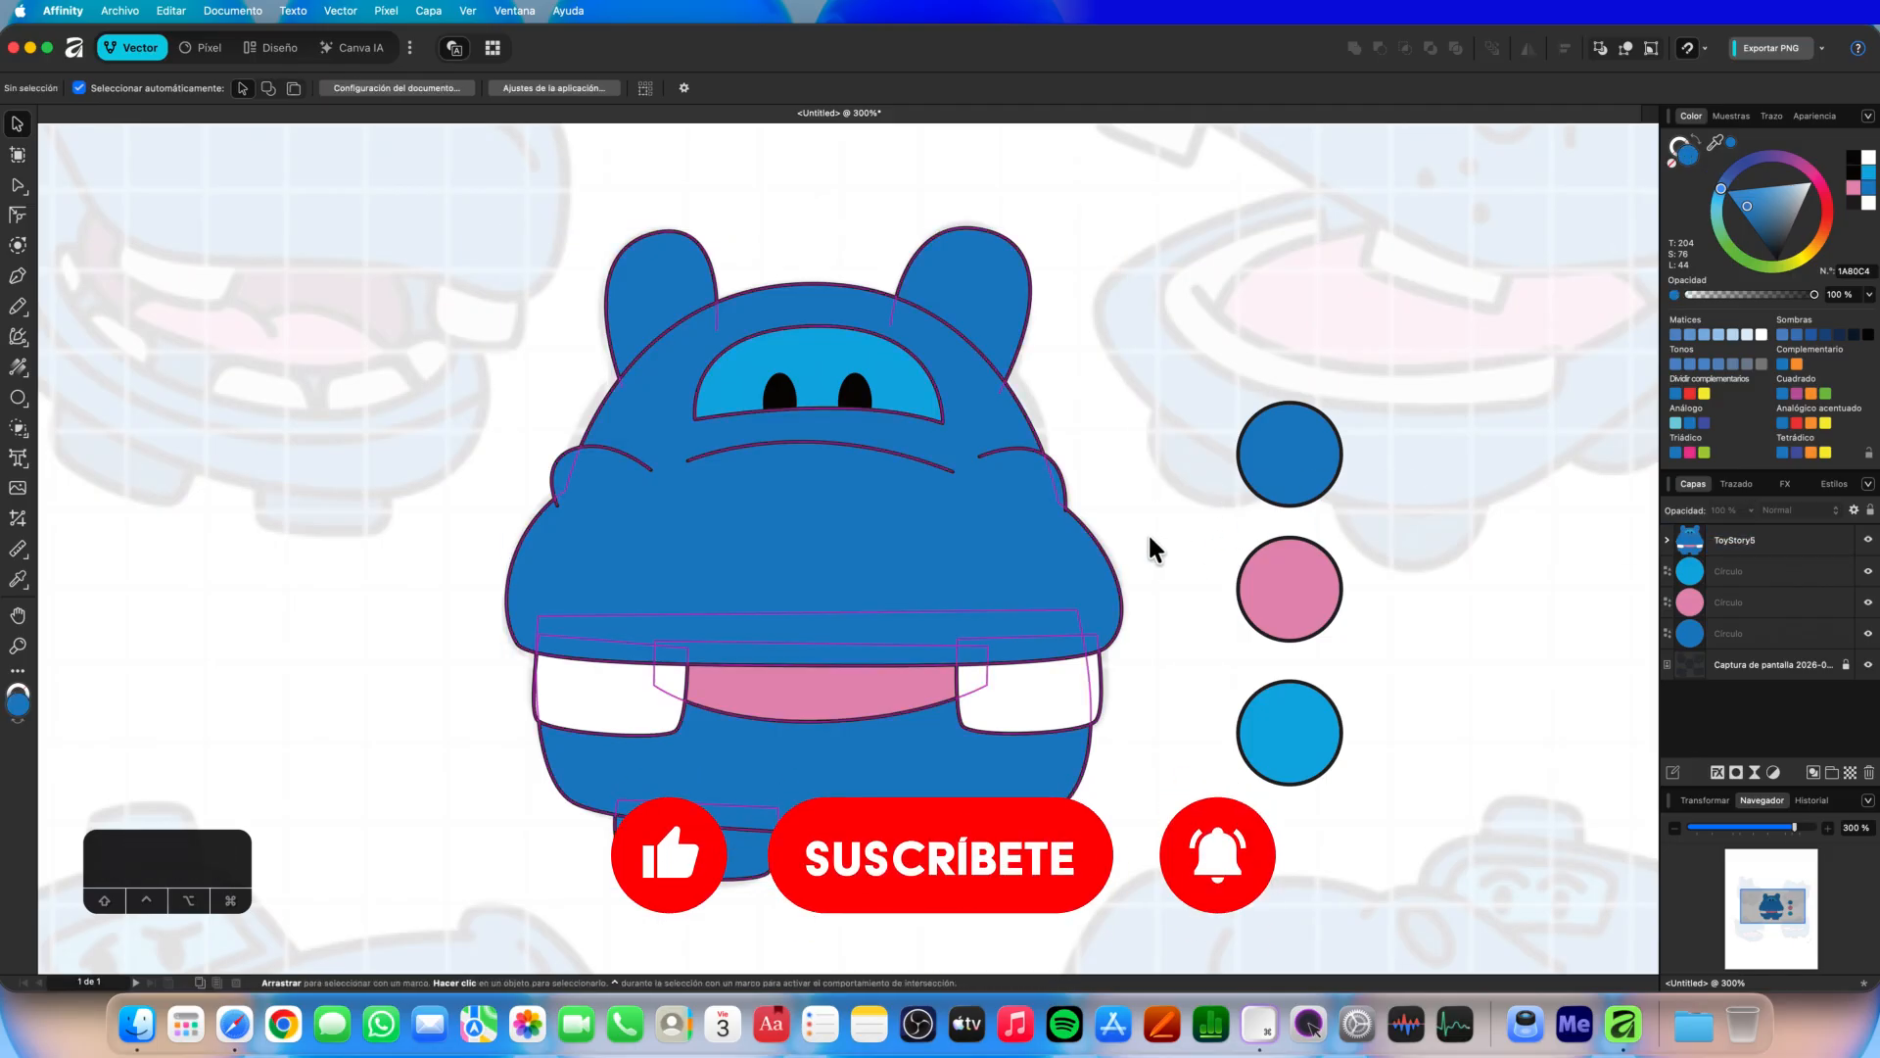